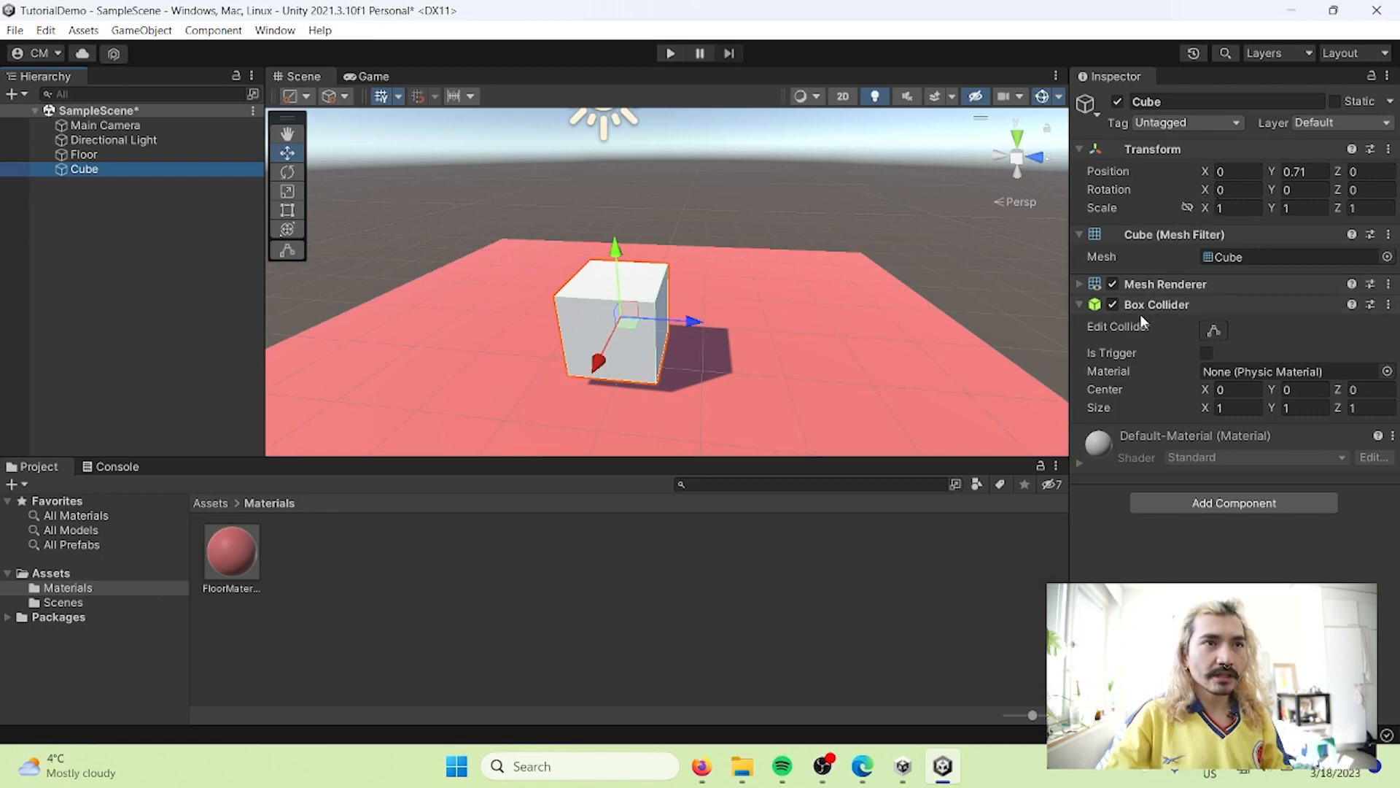
Toggle the cube's Mesh Renderer off and on repeatedly to compare its appearance, leaving it enabled
click(1112, 285)
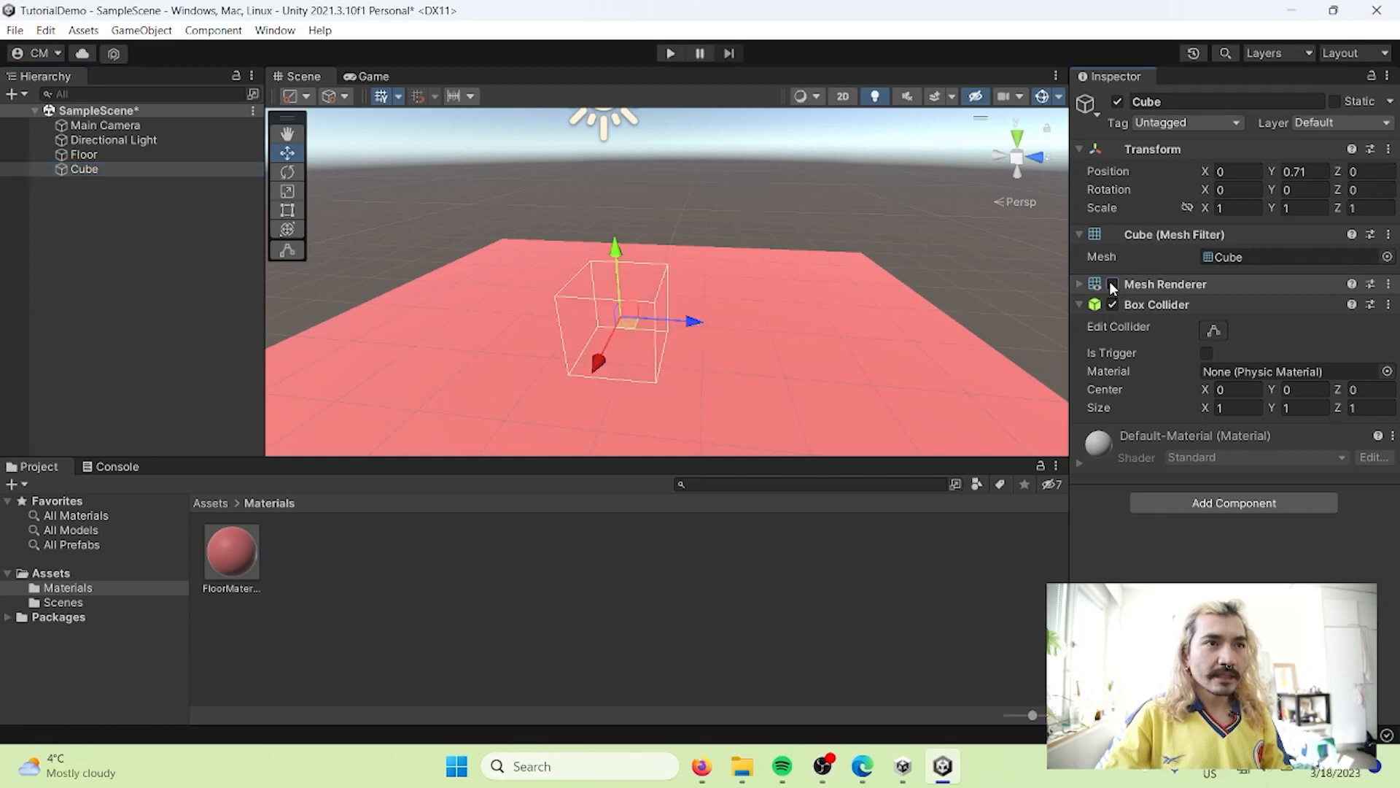
click(1113, 284)
click(1112, 285)
click(1113, 285)
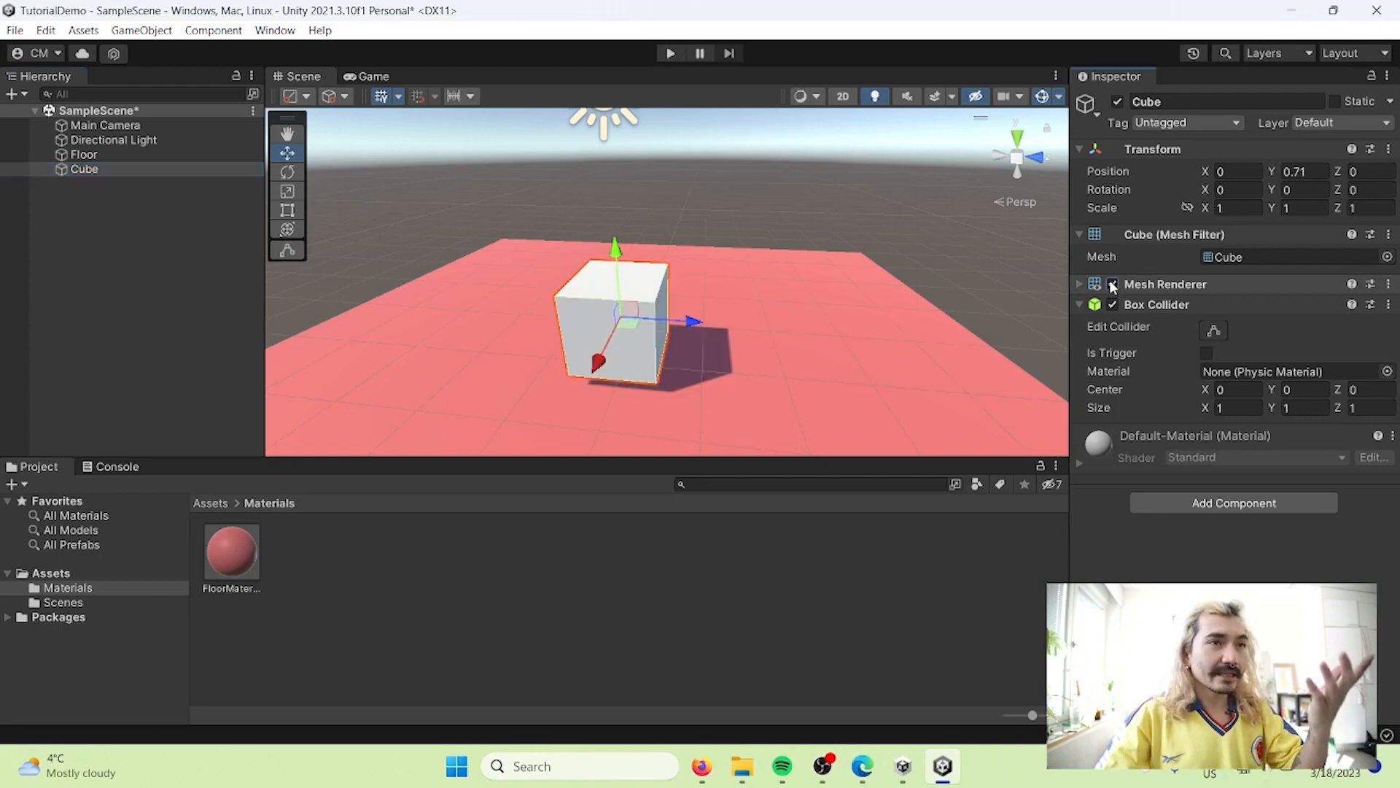
click(1113, 285)
click(1113, 284)
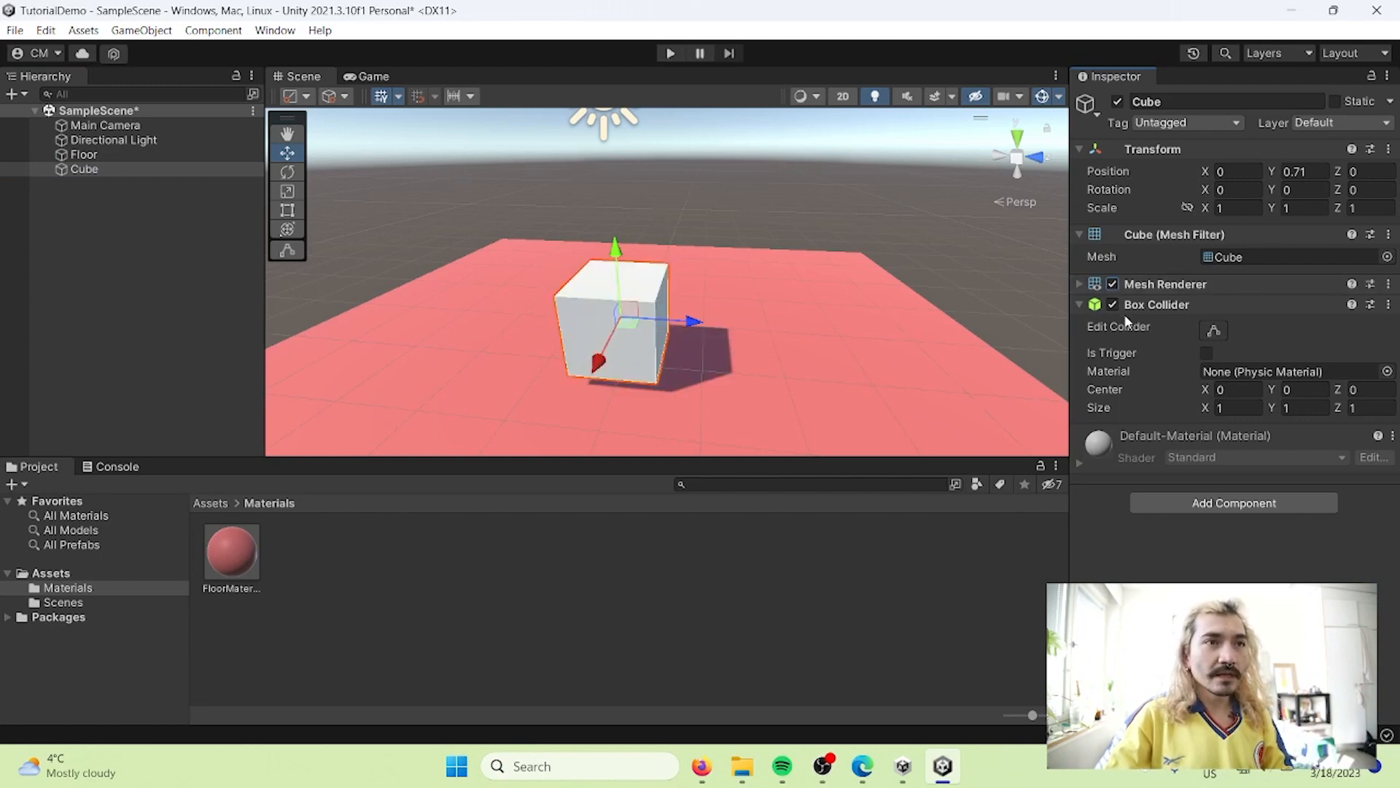
Toggle the cube's Box Collider off and on and collapse and re-expand its settings, leaving it enabled
click(1112, 303)
click(1112, 302)
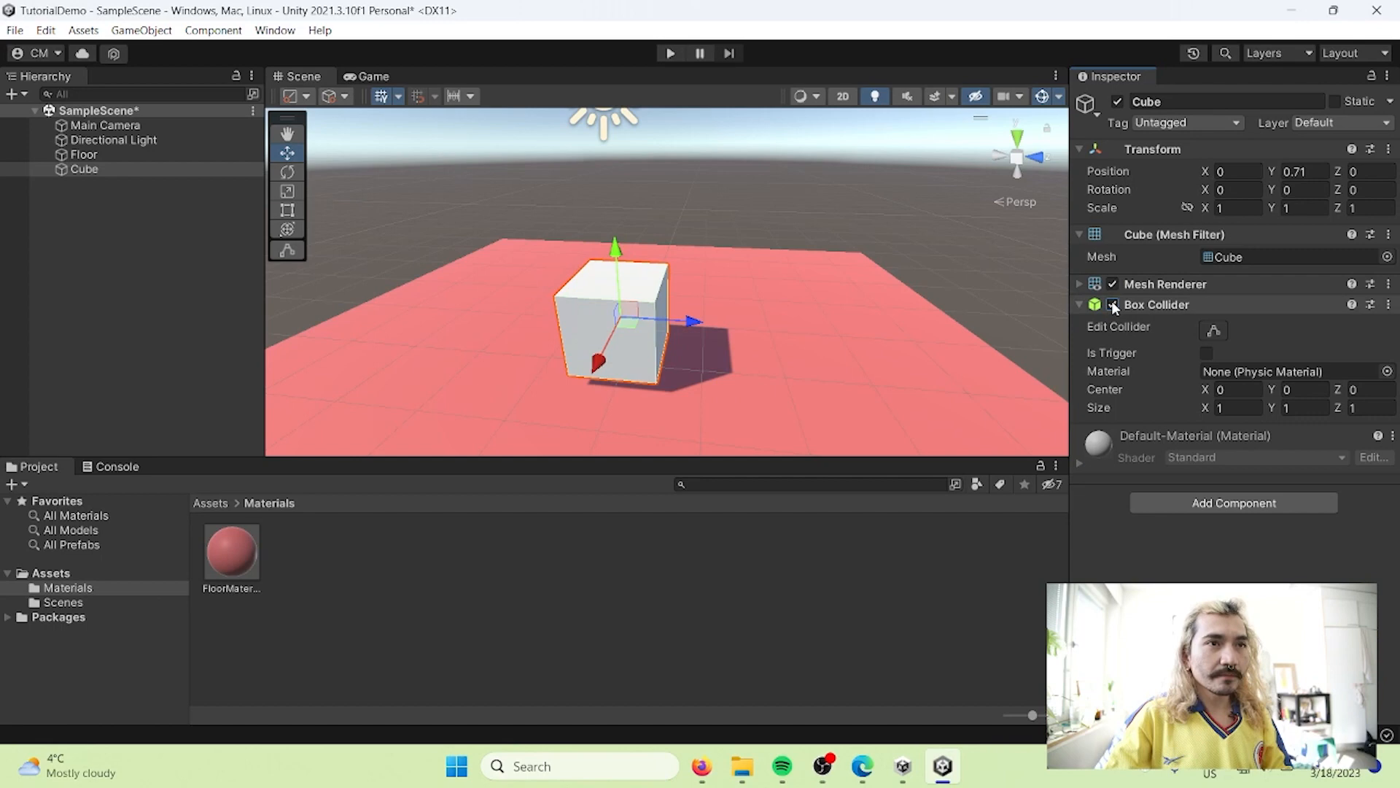
click(1179, 305)
click(1179, 305)
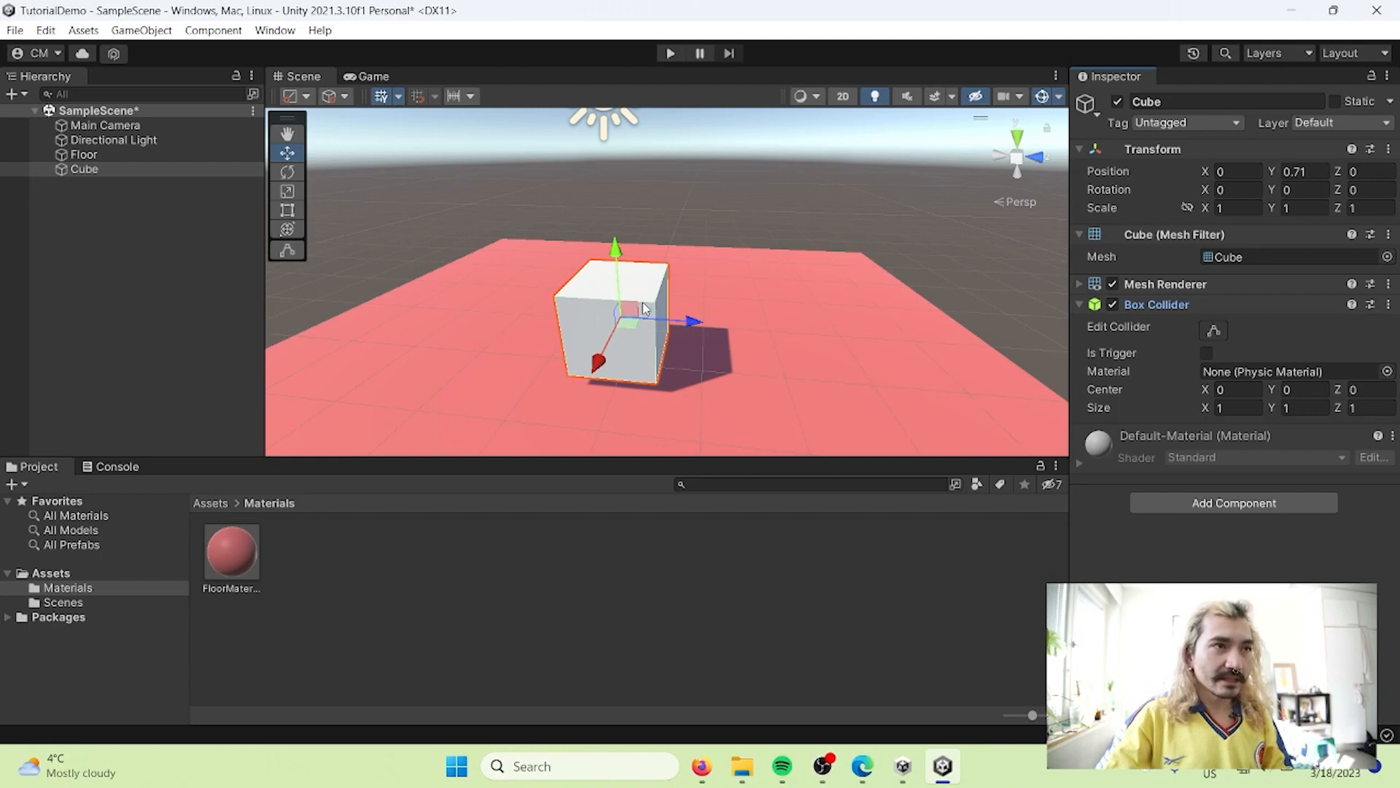
click(1112, 304)
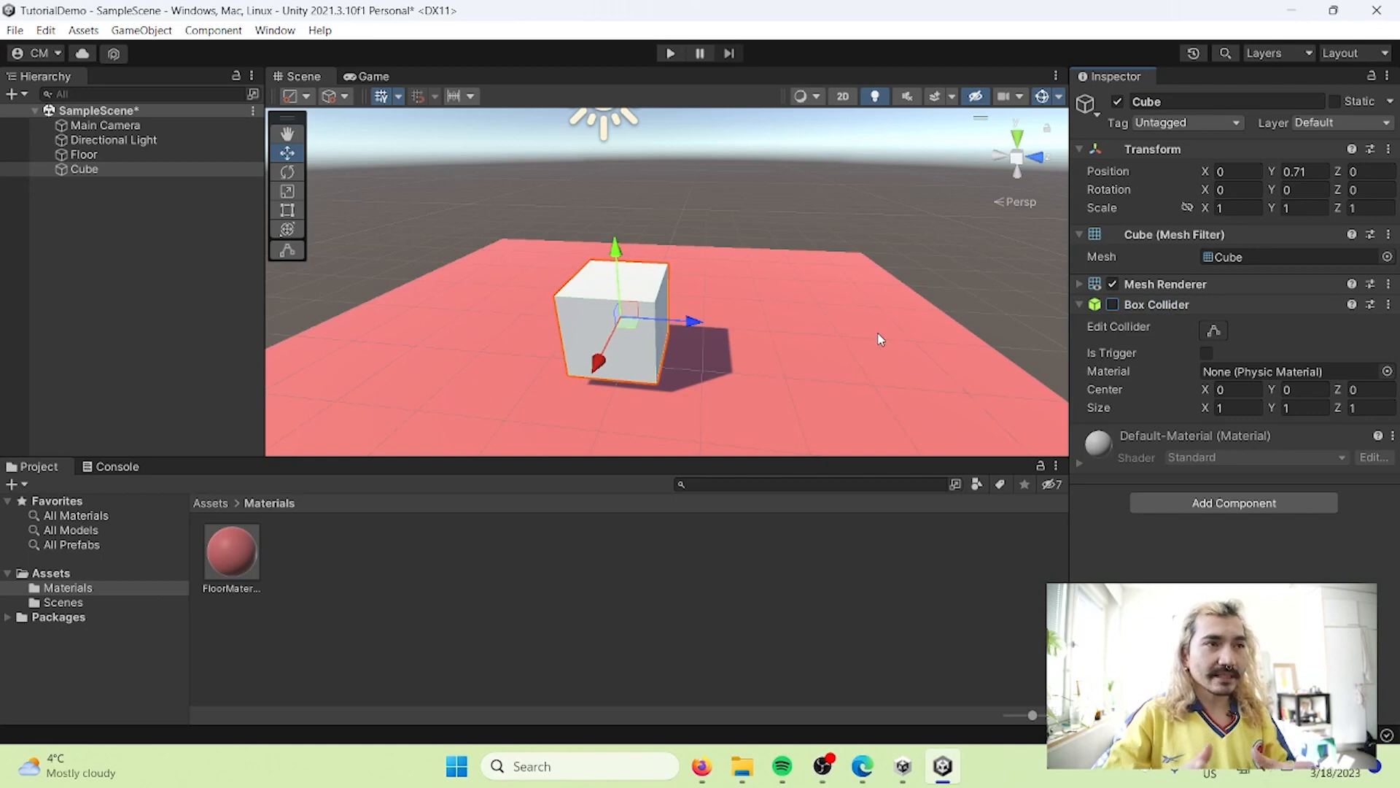
click(1113, 304)
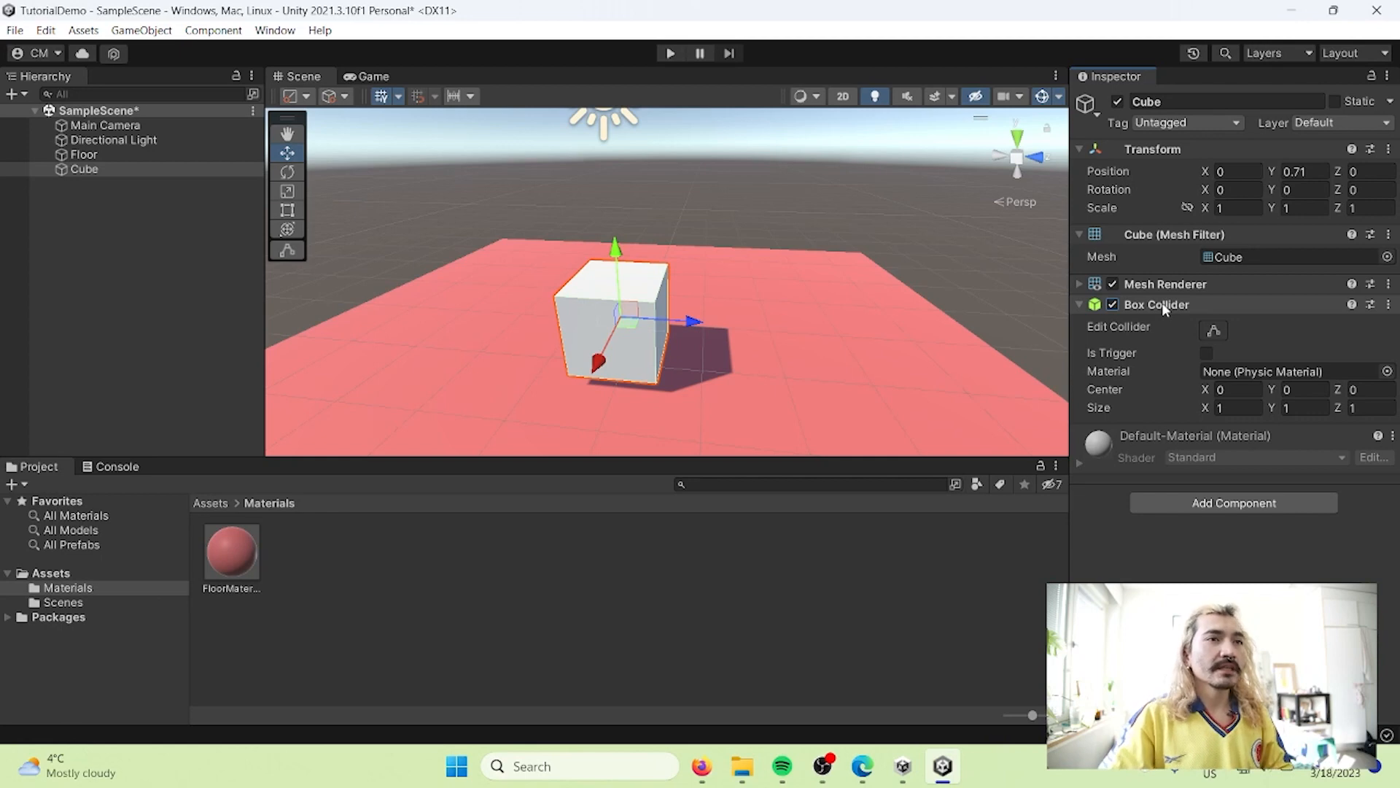
Duplicate the cube in the scene and keep the copy selected
click(117, 231)
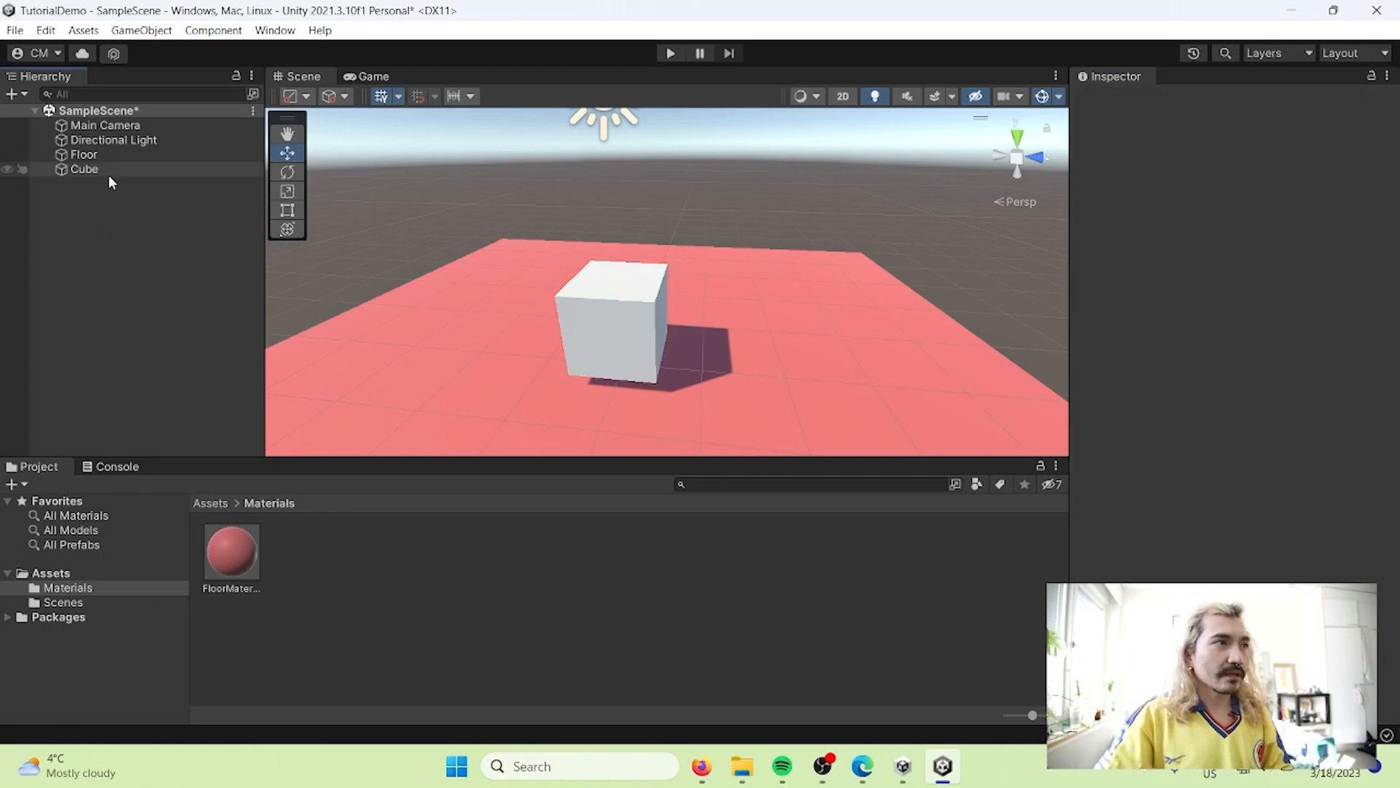
click(104, 167)
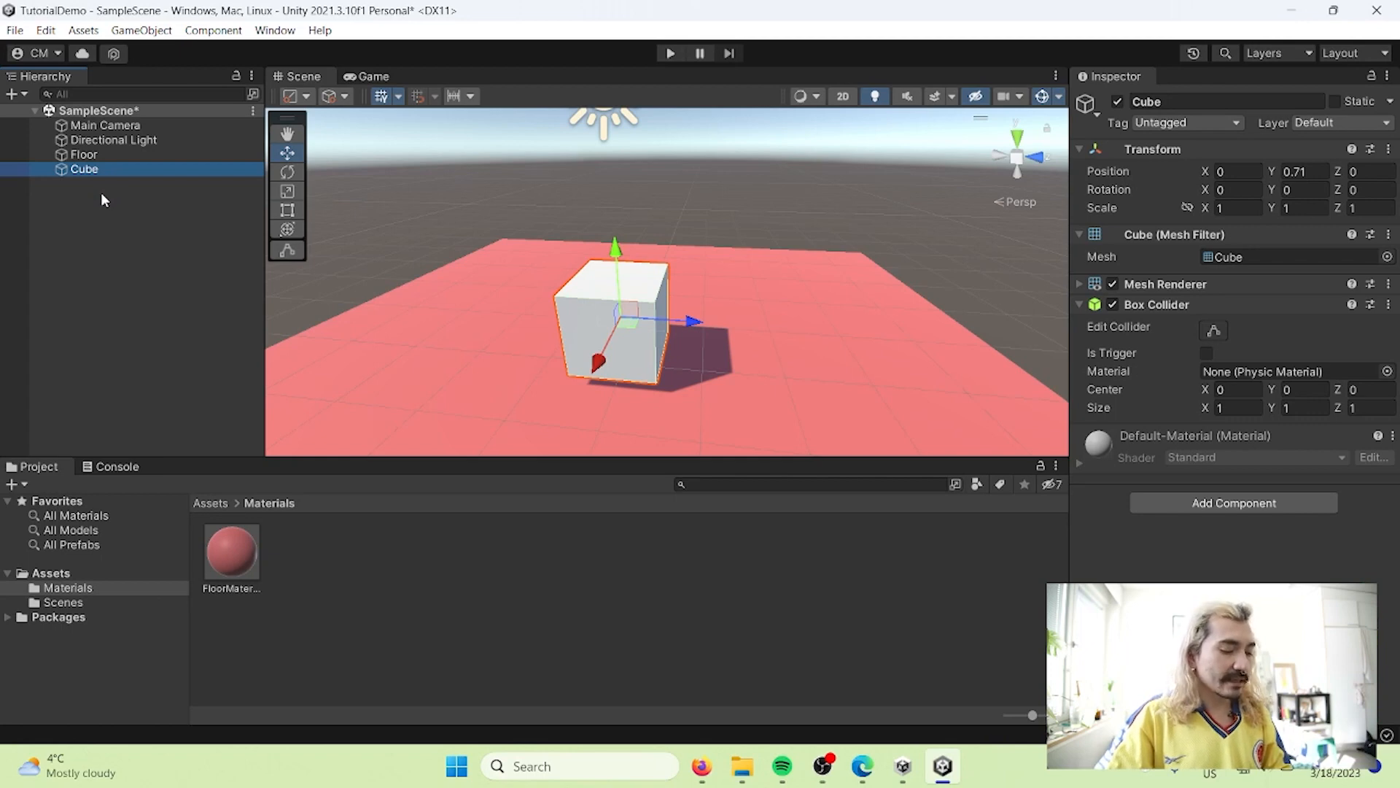
key(ctrl+d)
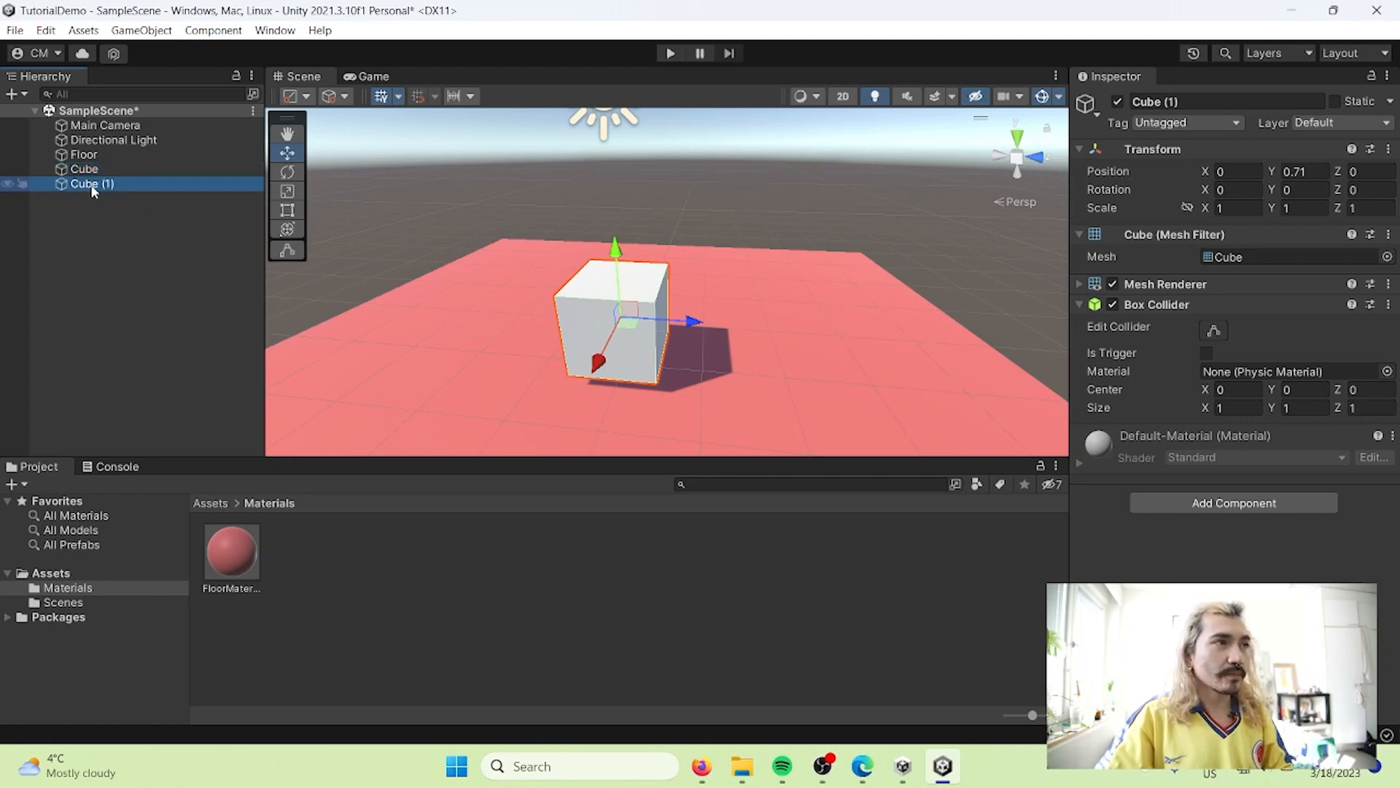
click(82, 183)
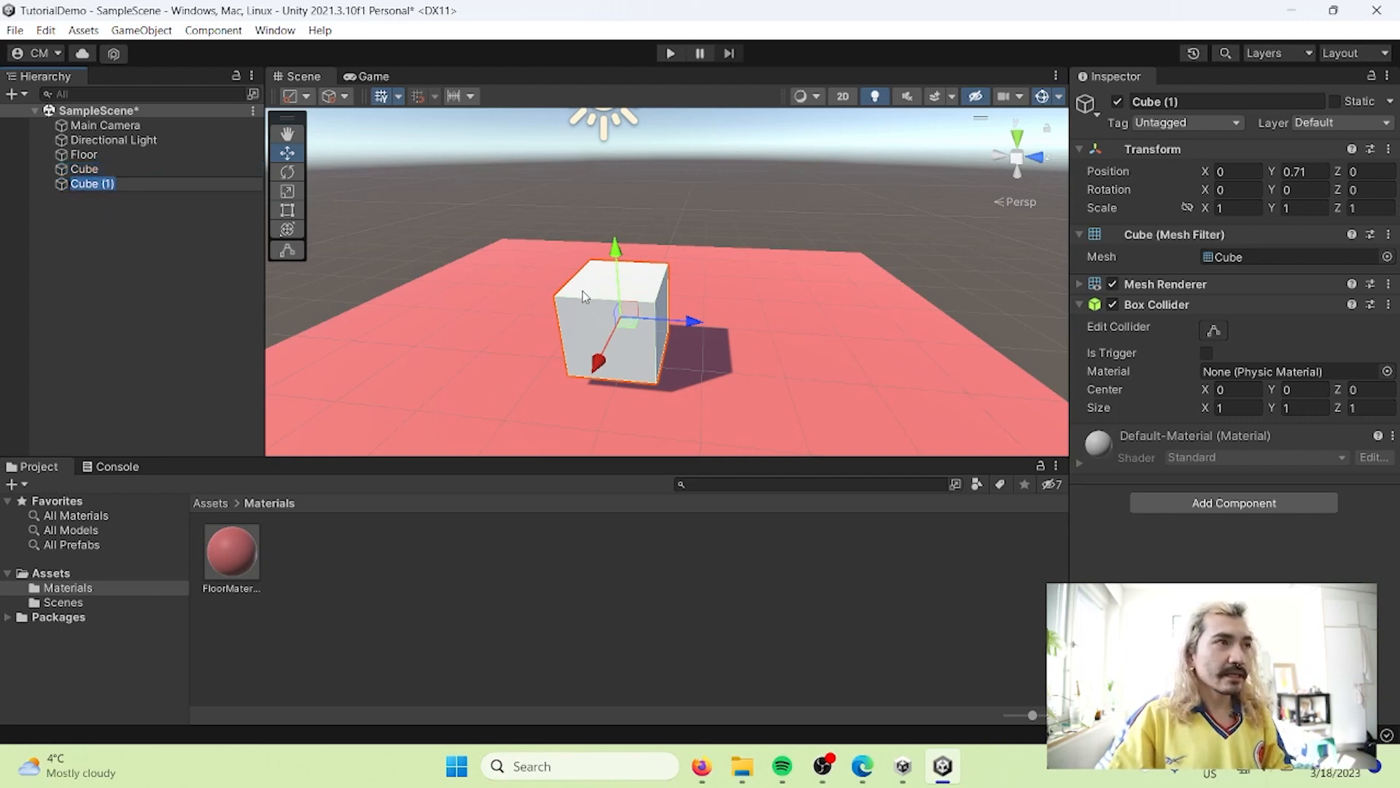
click(109, 200)
click(111, 185)
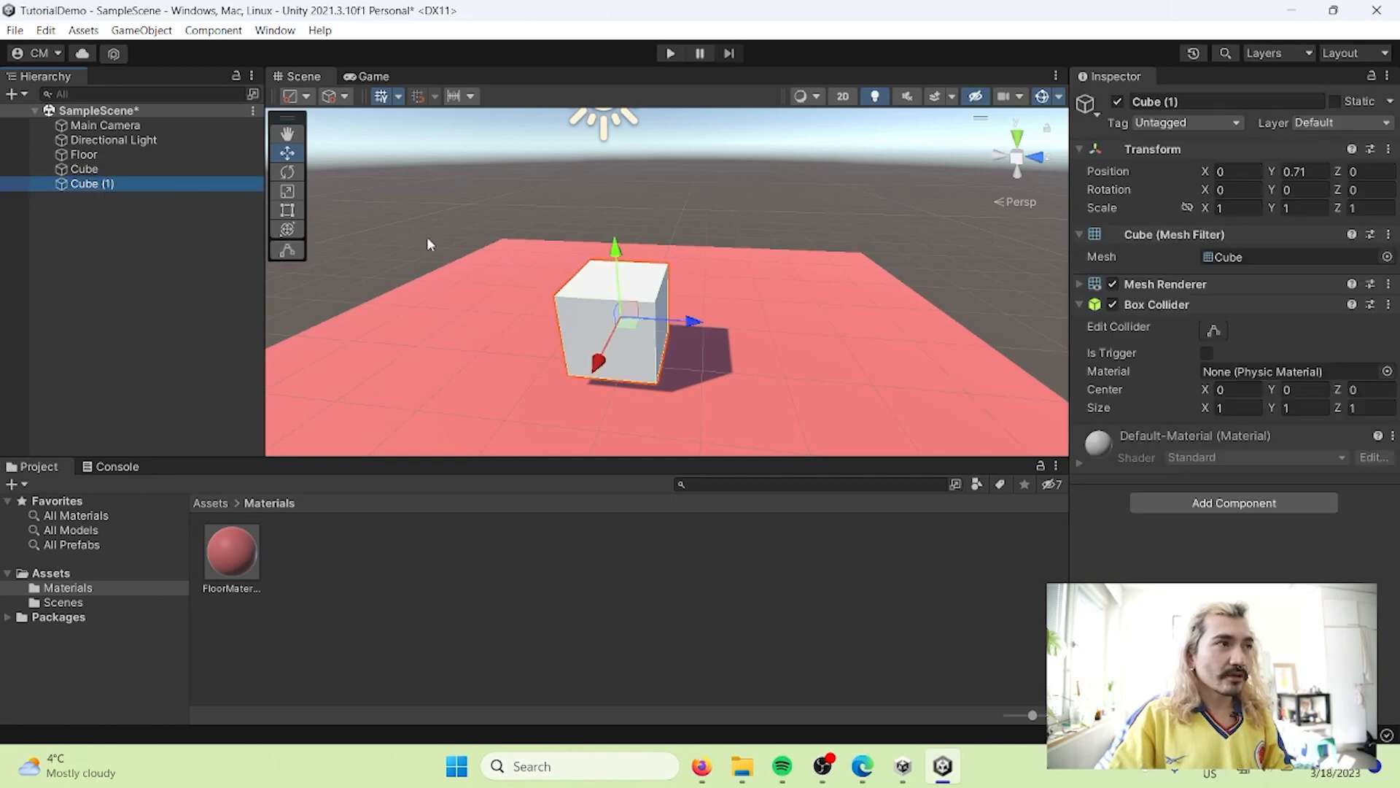
Move the copied cube to Y 2 and about Z 0.573, above the original, and test-run the scene in Play mode
drag(618, 255, 612, 146)
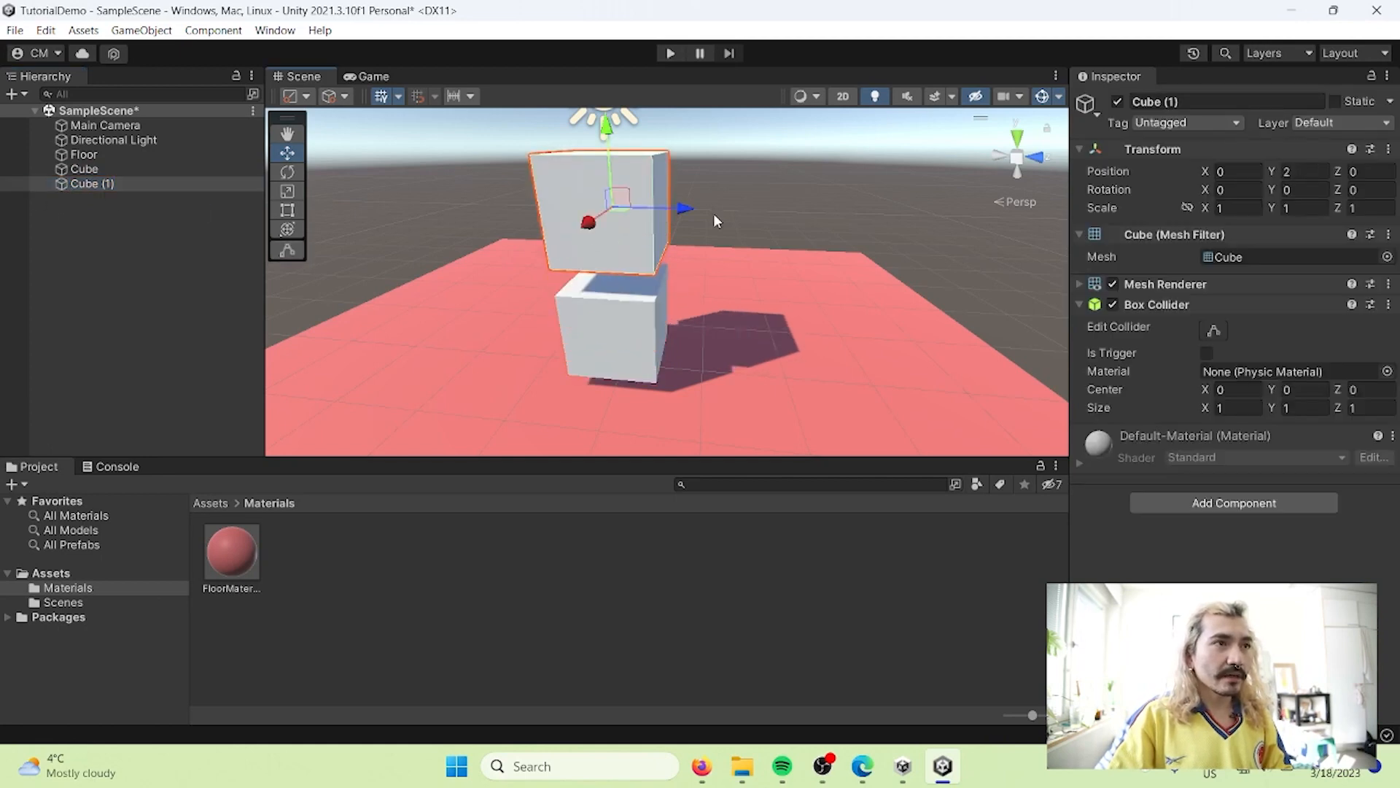
drag(685, 218, 740, 216)
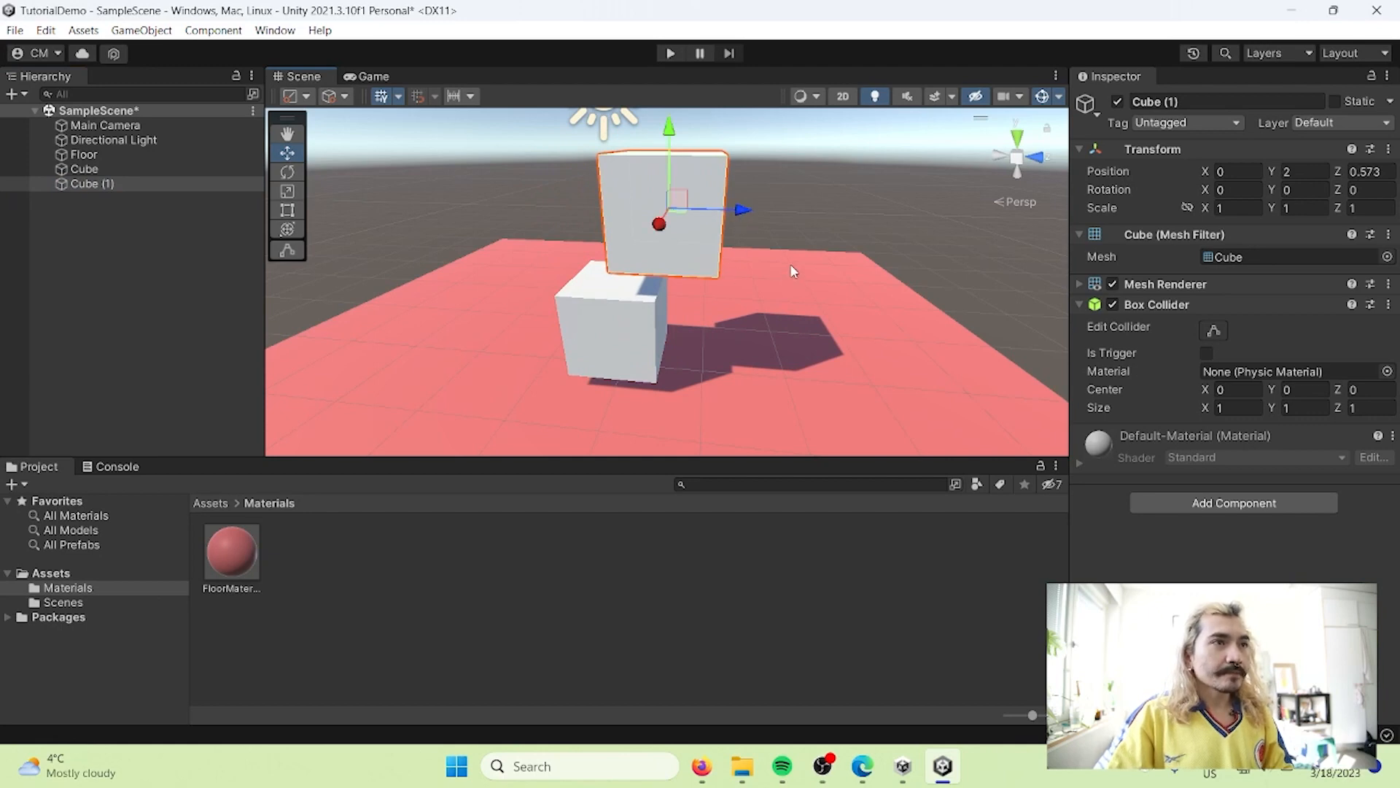
click(155, 182)
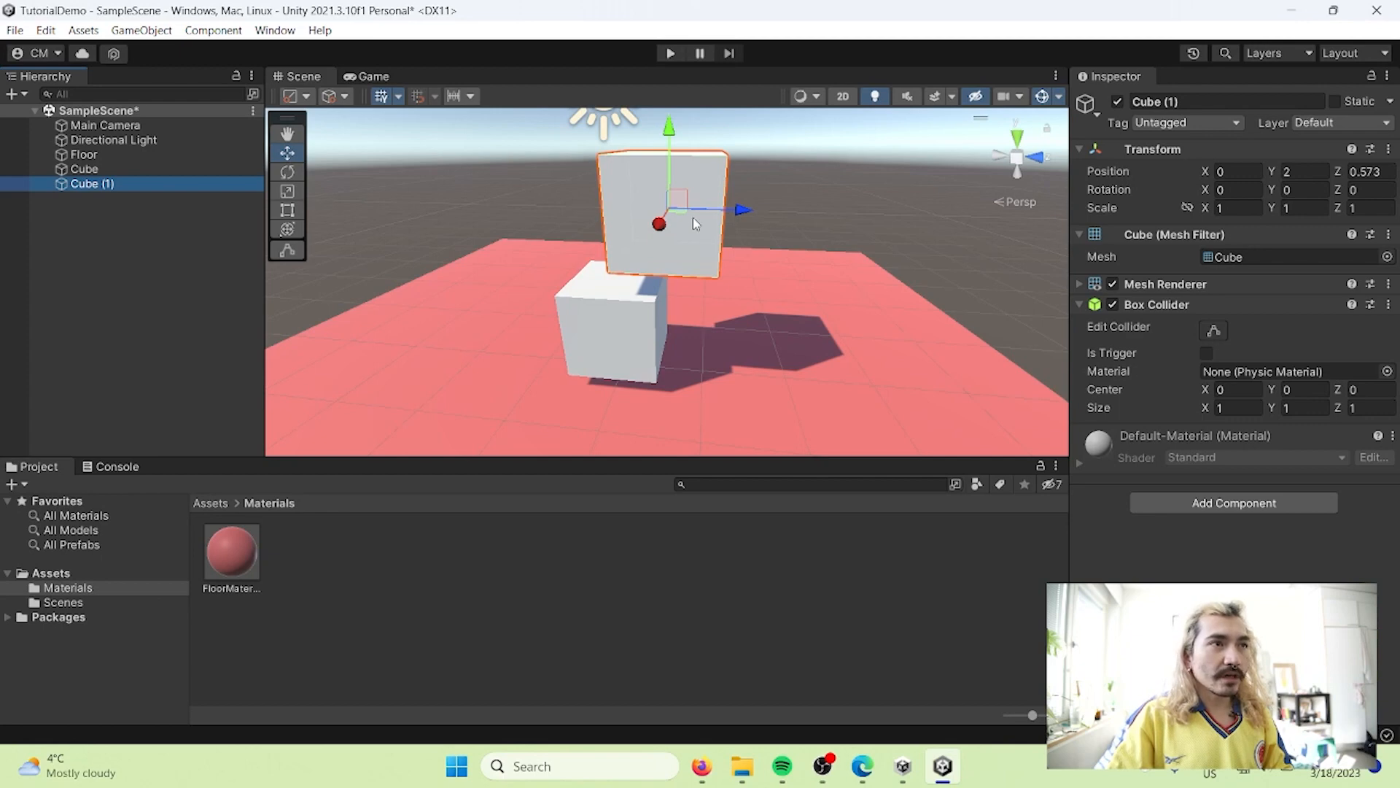
click(671, 53)
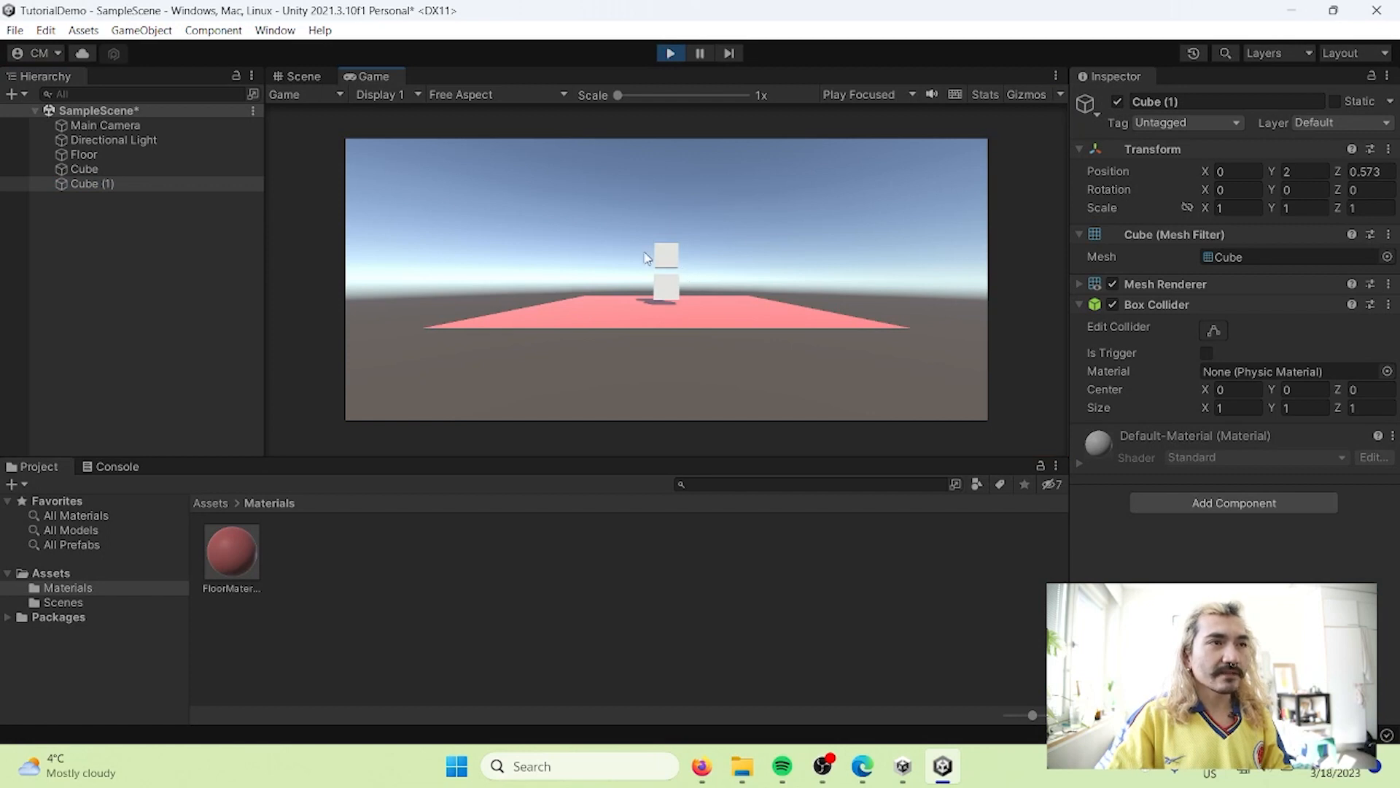
click(675, 56)
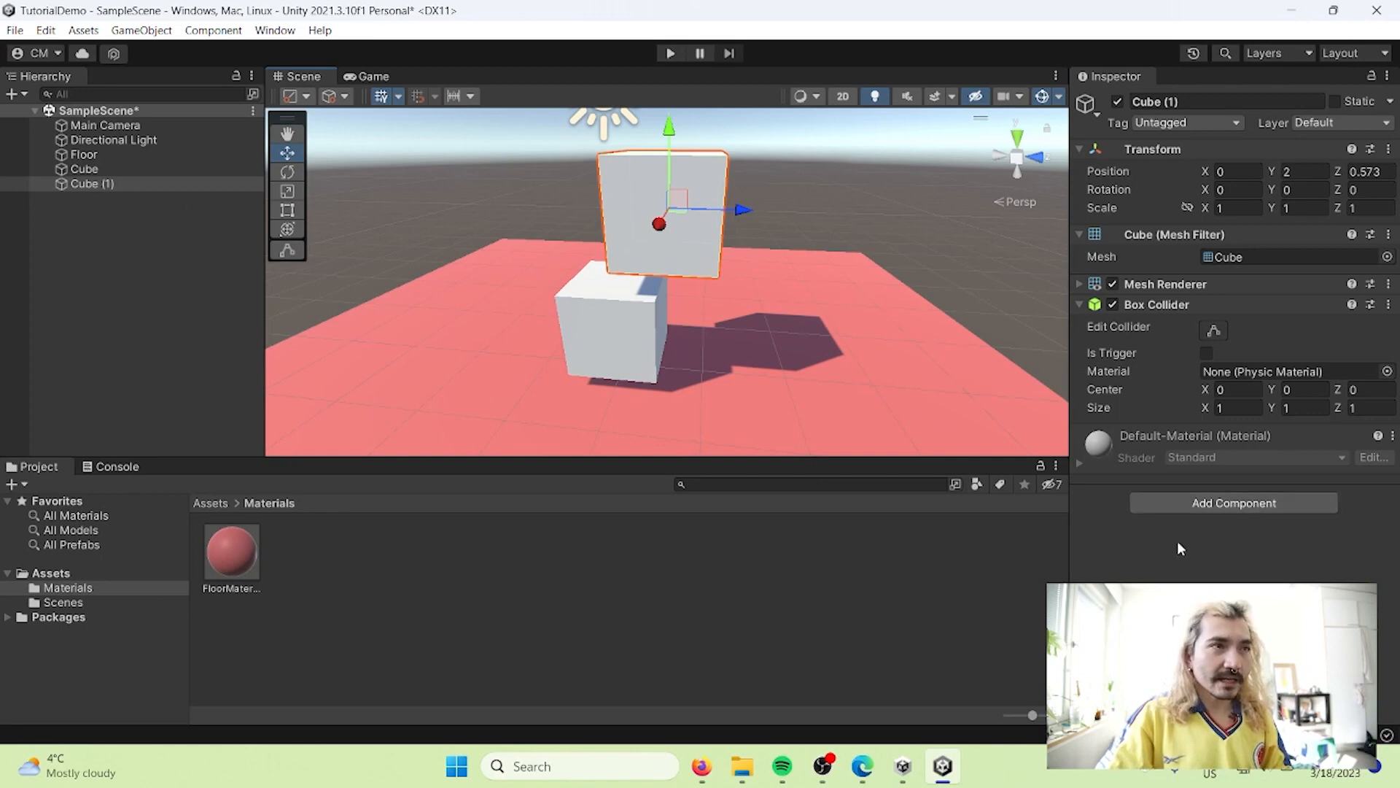
Add a Rigidbody component to the raised cube, expand its settings, and test-run the scene in Play mode
click(173, 185)
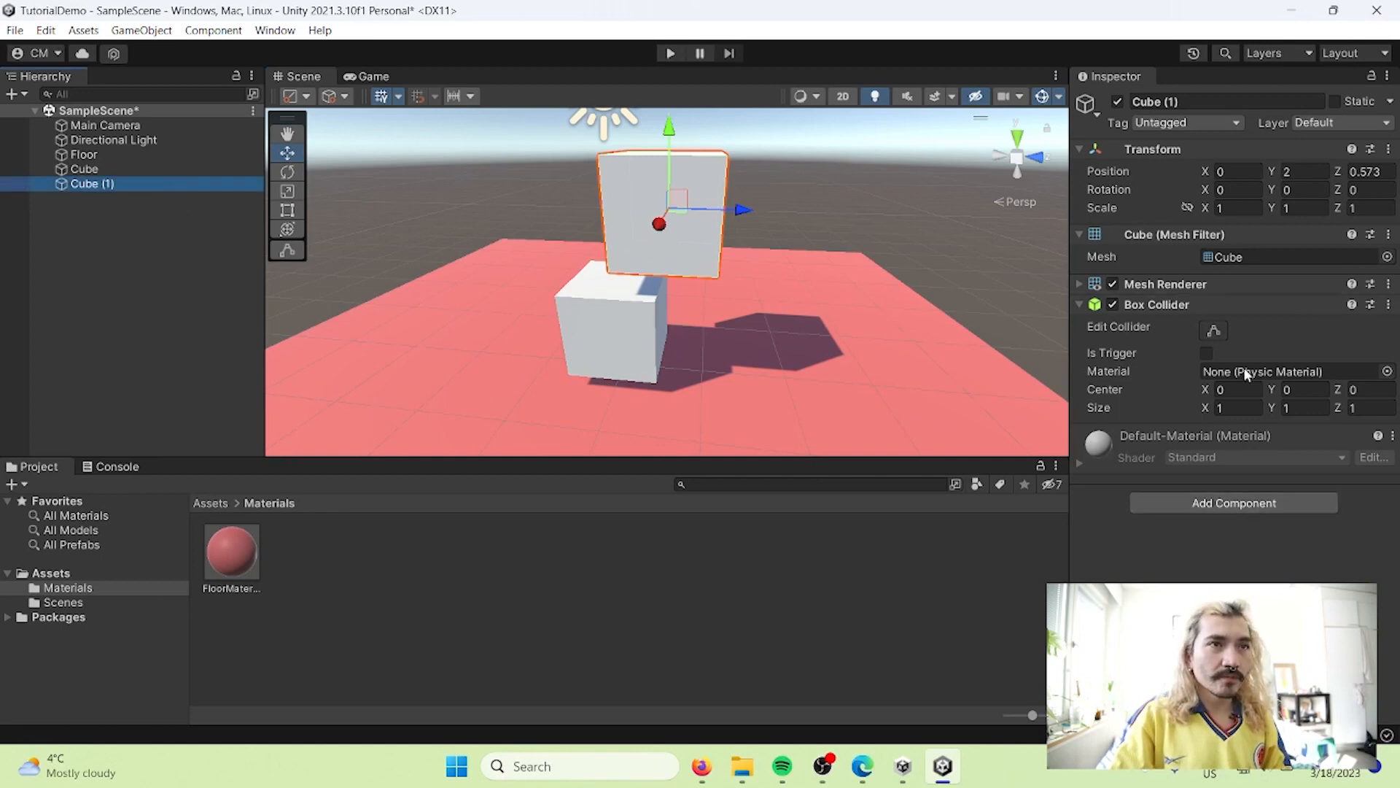
click(1228, 505)
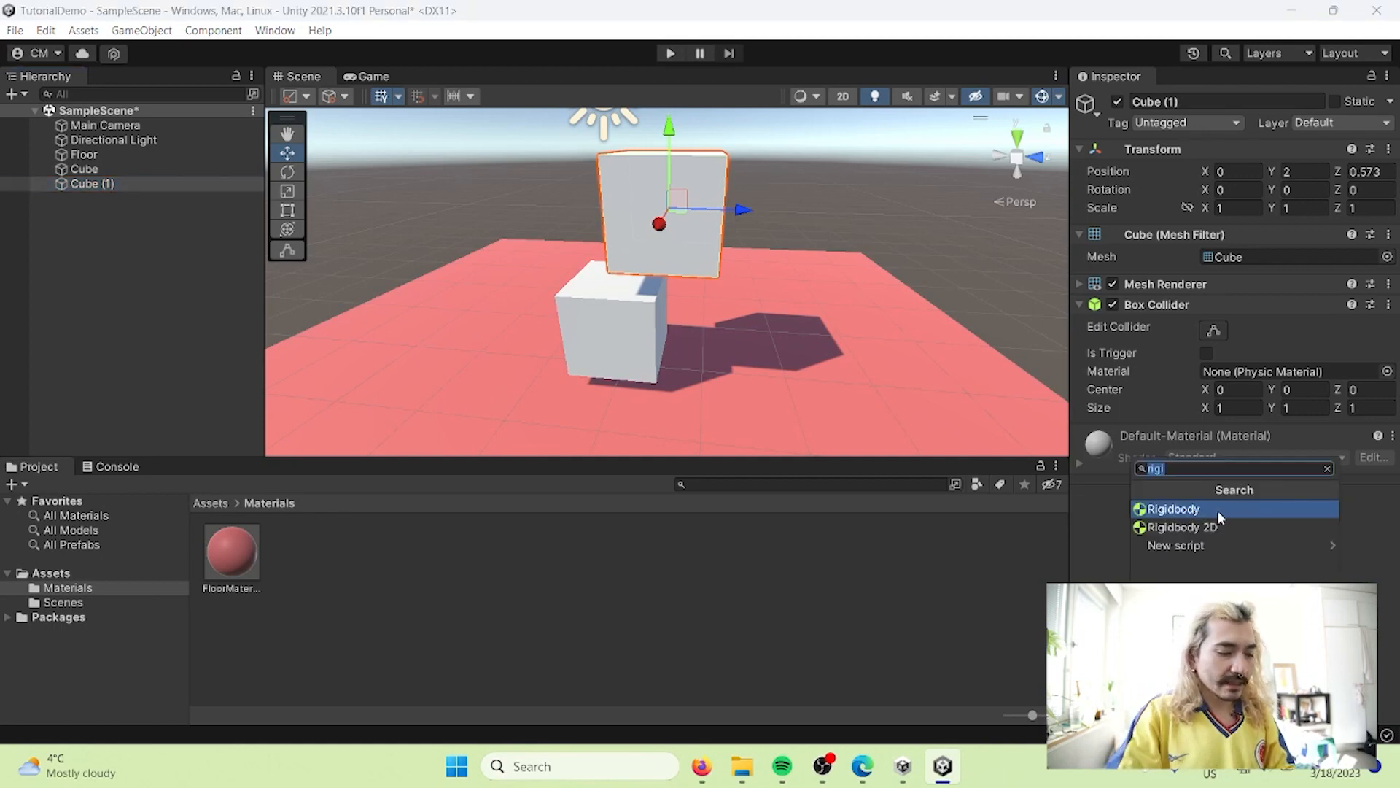
text(rigi)
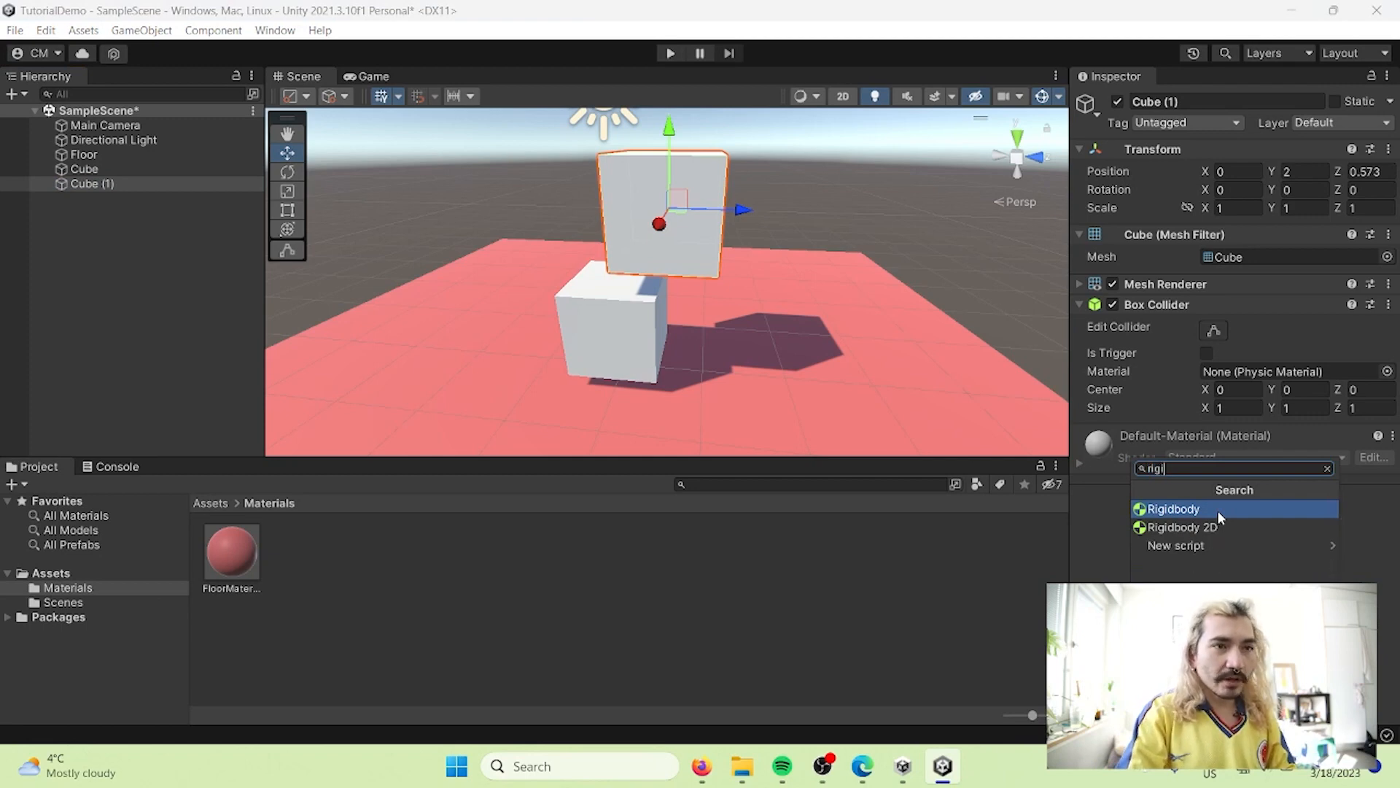
click(1218, 510)
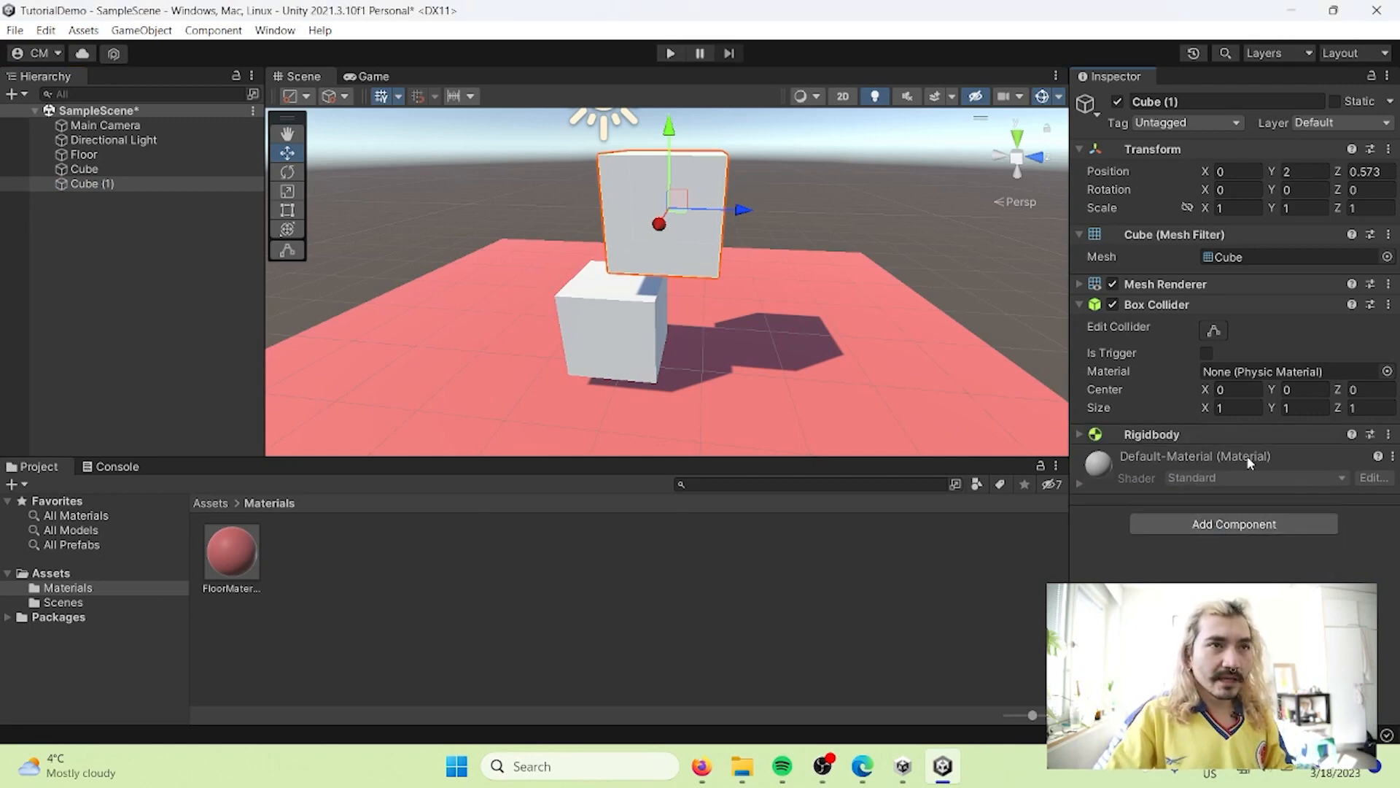
click(1080, 436)
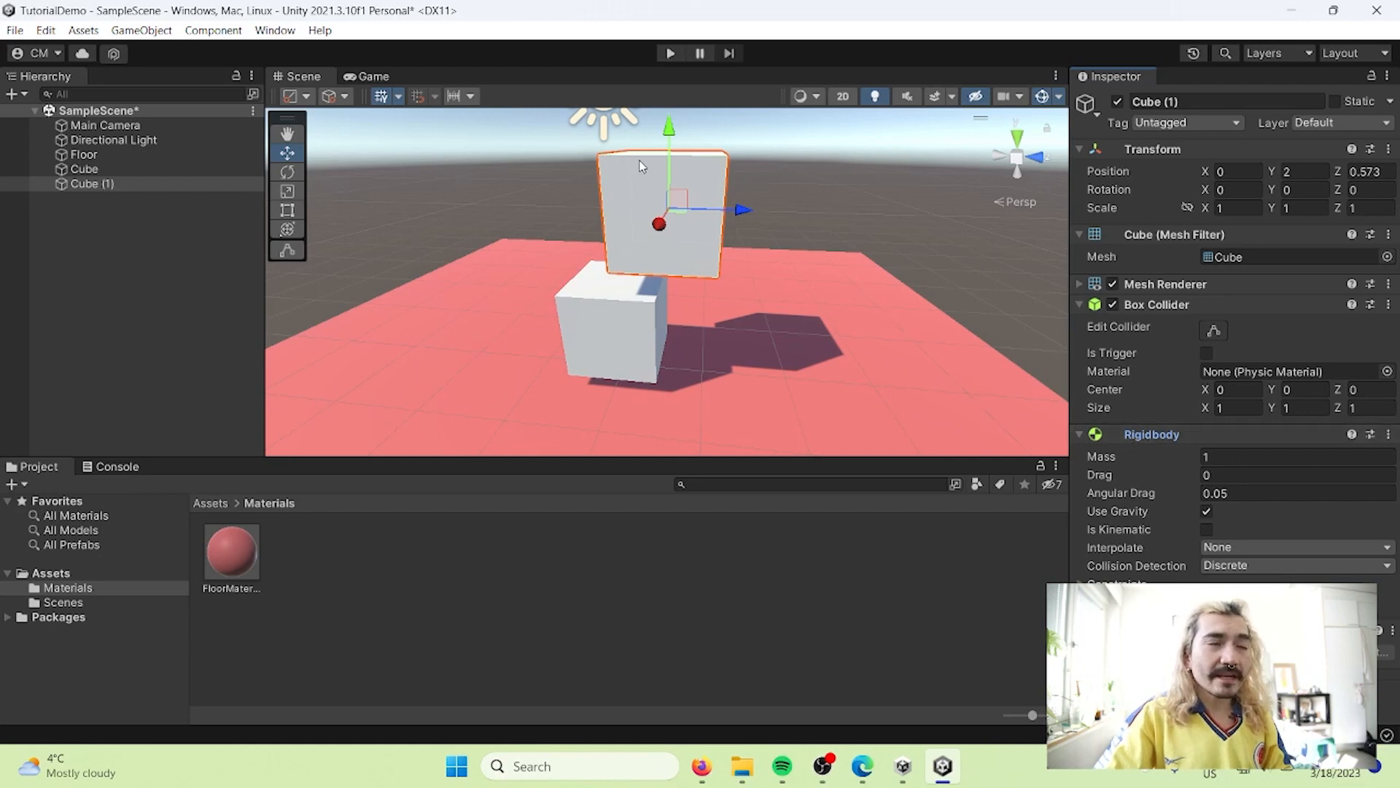
click(665, 55)
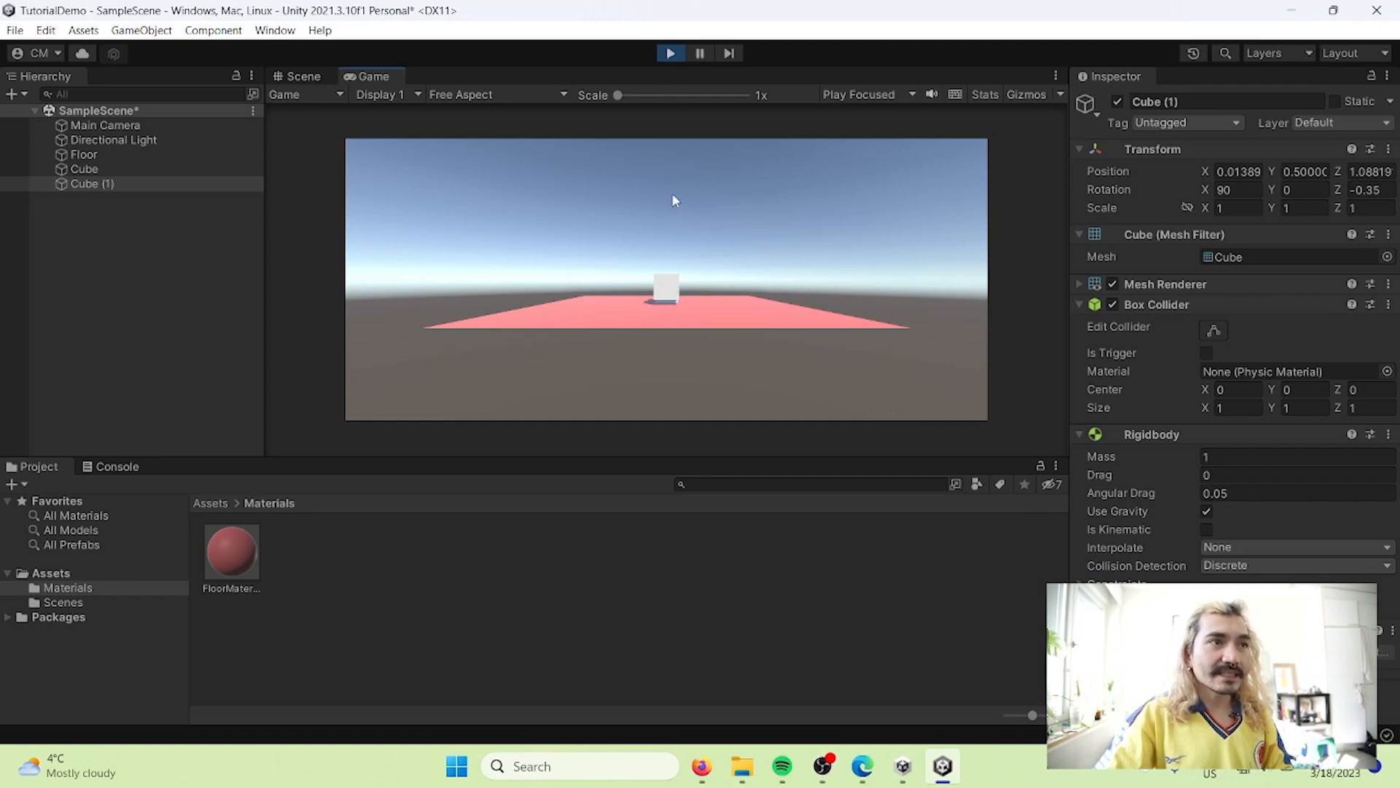
click(671, 55)
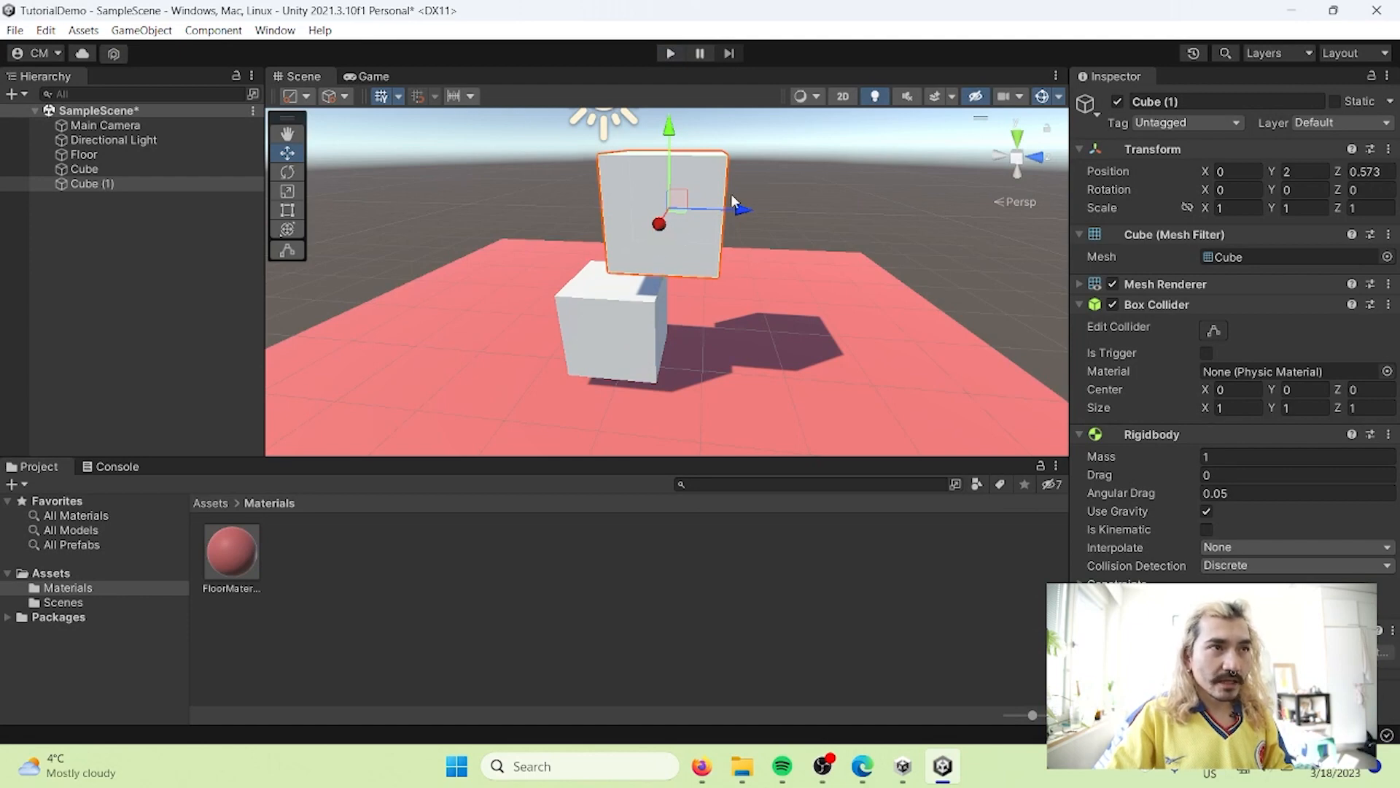
Disable the Box Collider on the original lower cube and test-run the scene again in Play mode
click(630, 341)
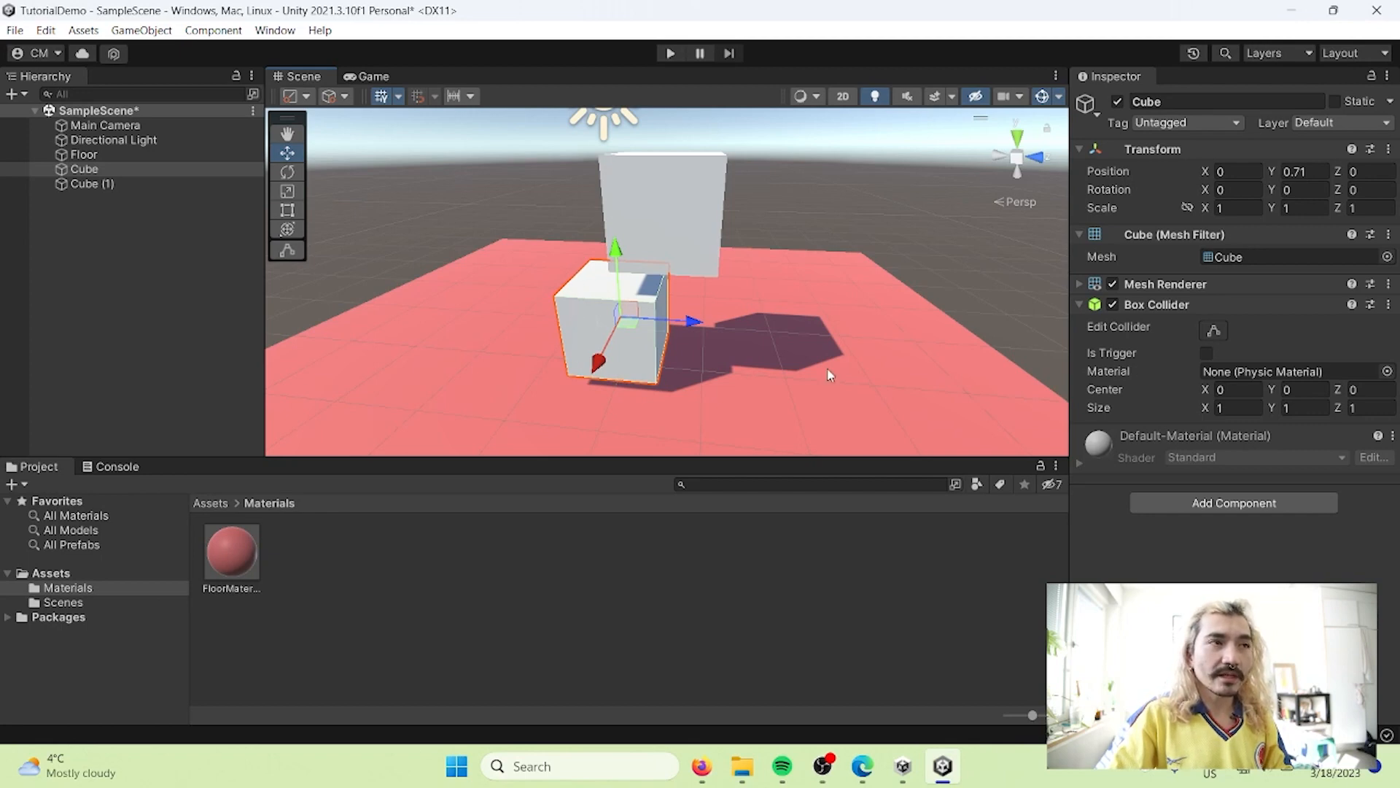
click(612, 255)
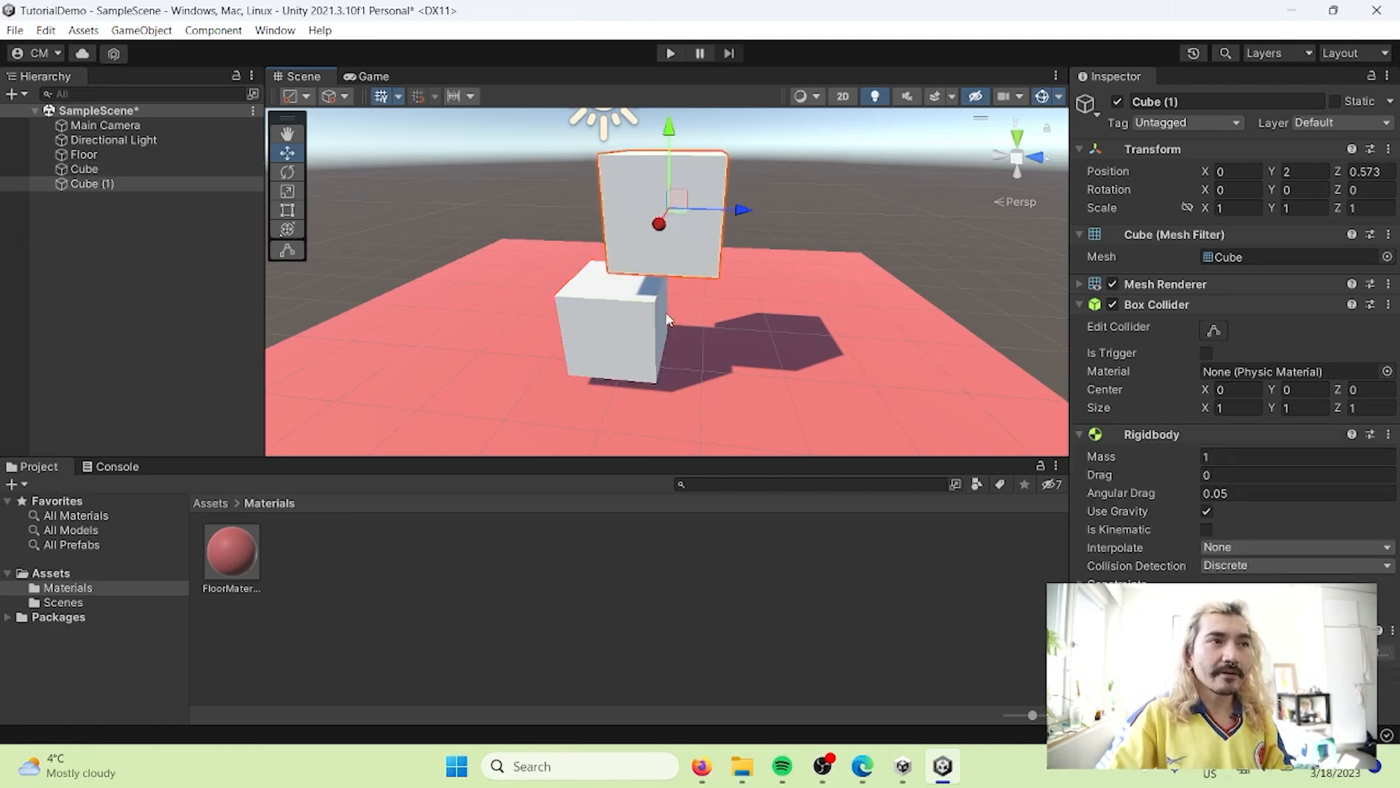
click(619, 293)
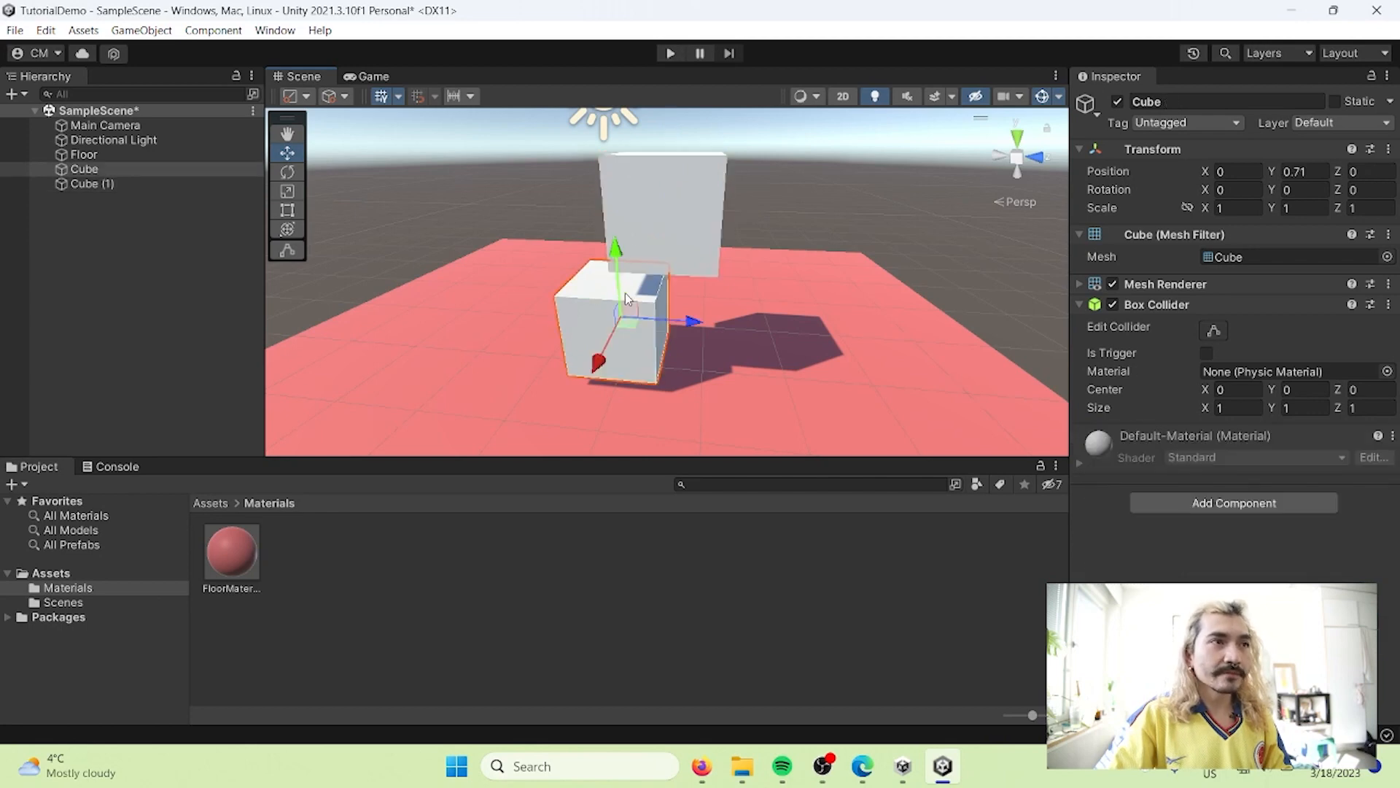
click(1114, 304)
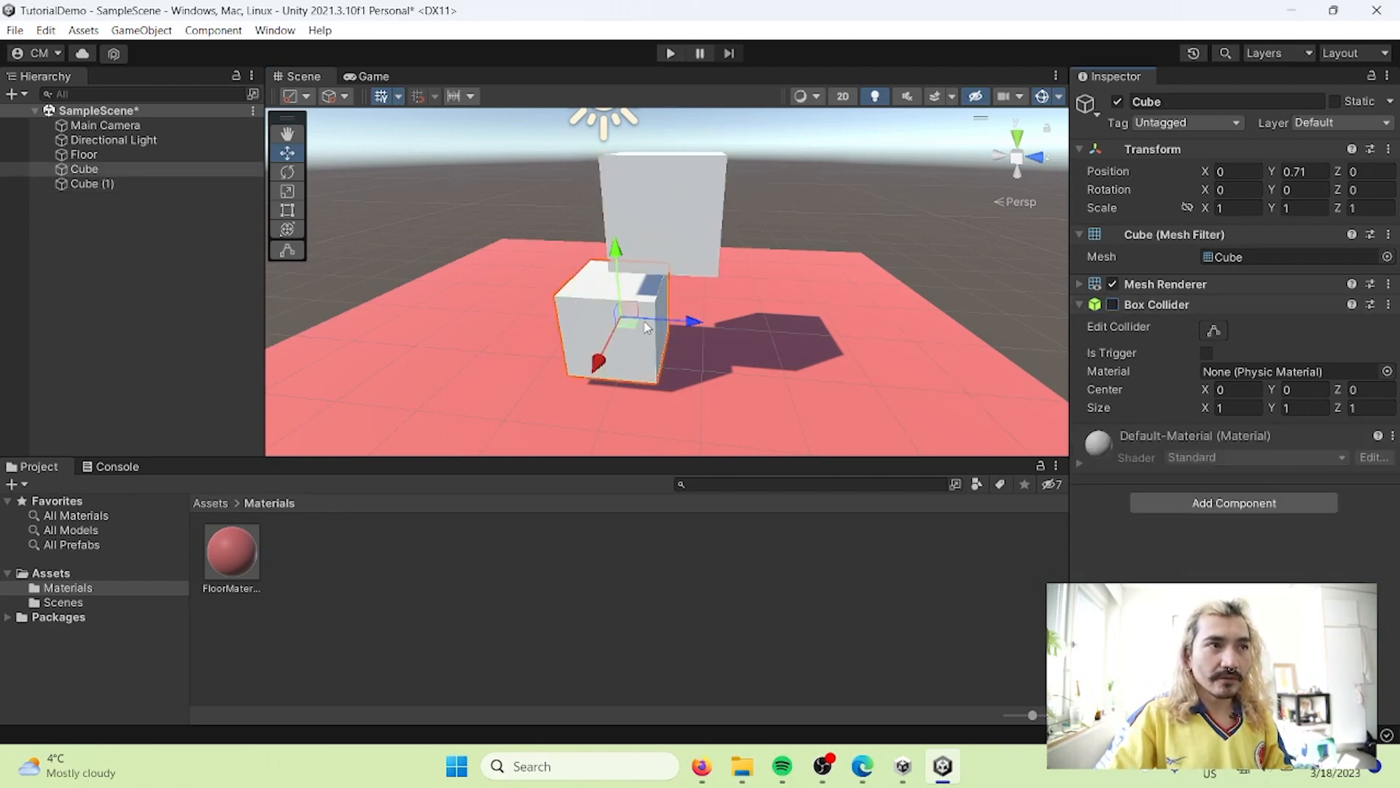
click(671, 54)
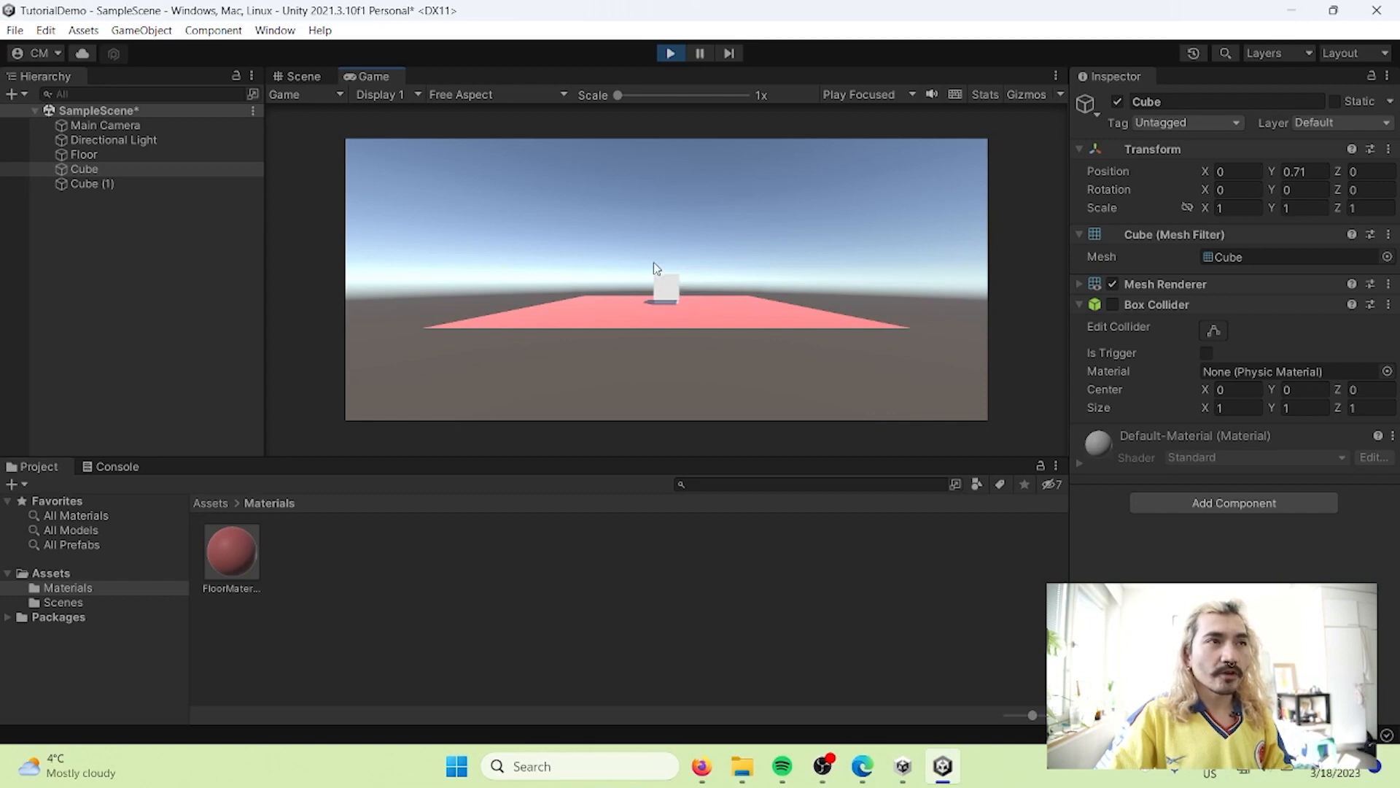
click(670, 55)
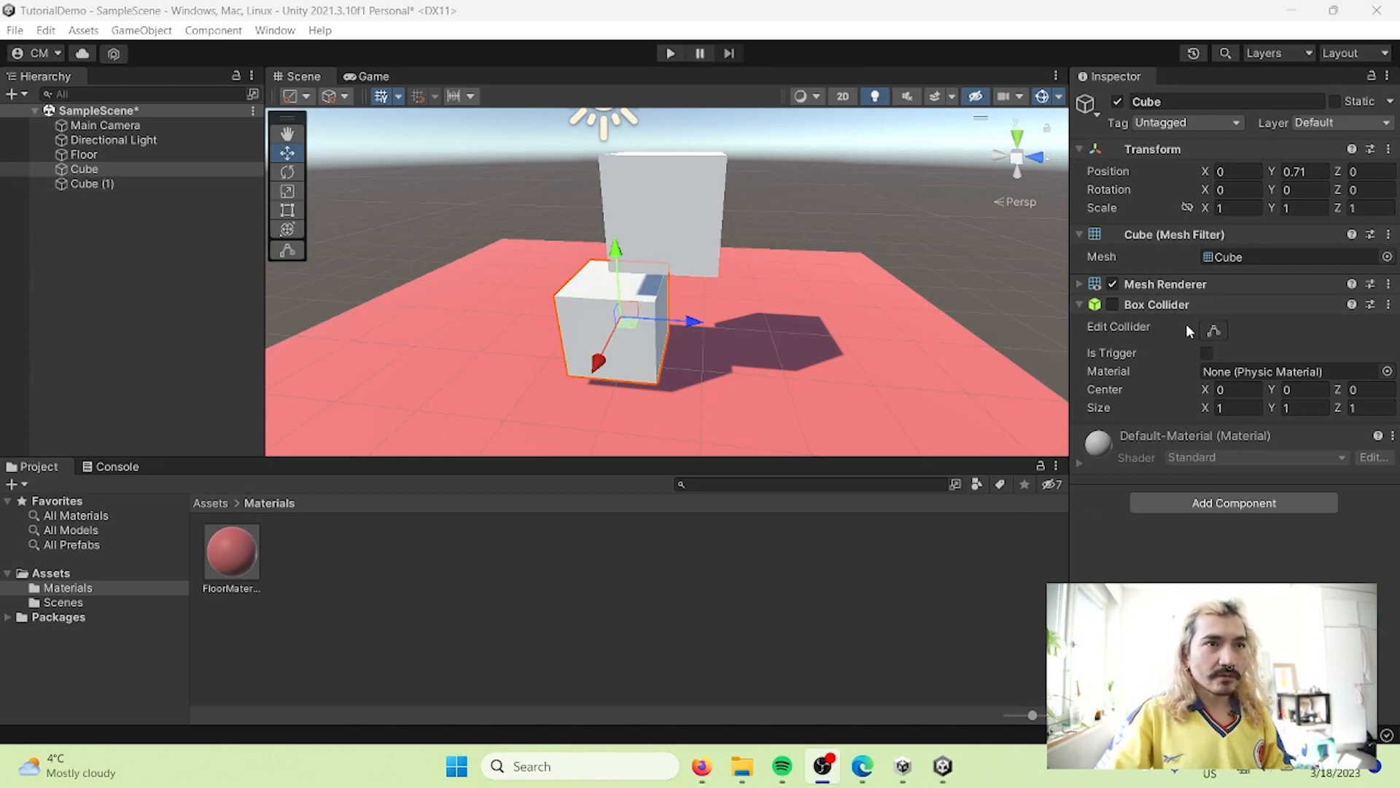
Delete the duplicated cube from the scene, cancelling the accidental rename
click(122, 186)
click(121, 186)
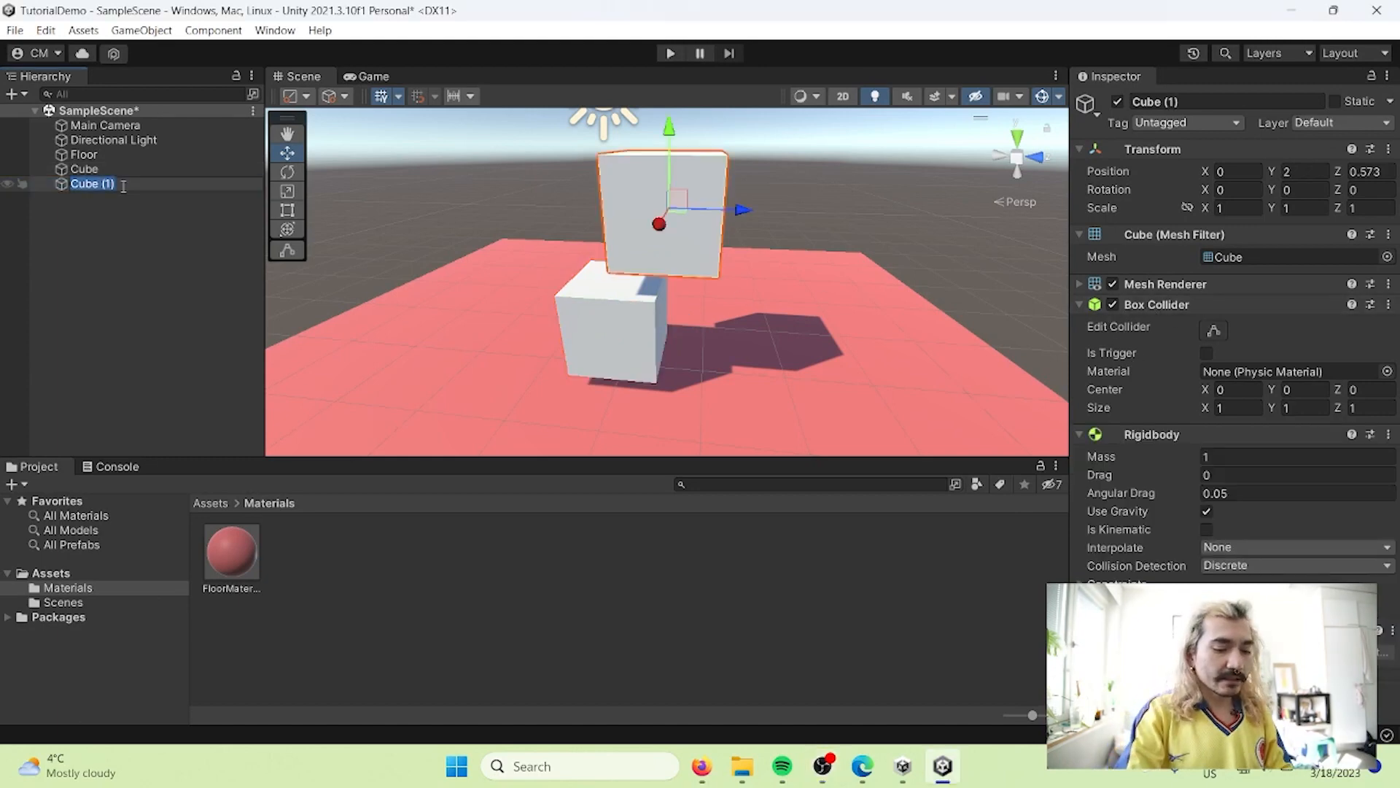
key(BackSpace)
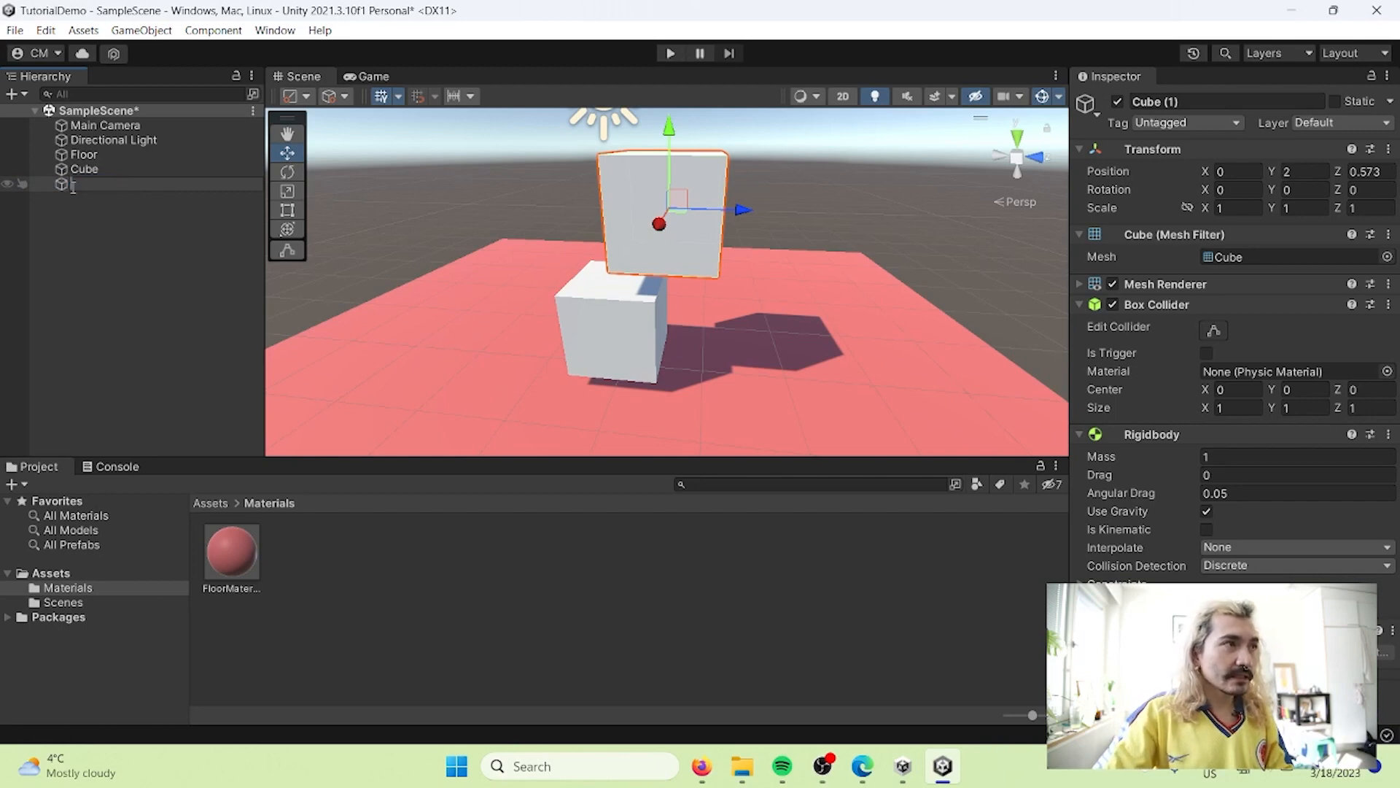
click(112, 199)
click(109, 186)
key(Delete)
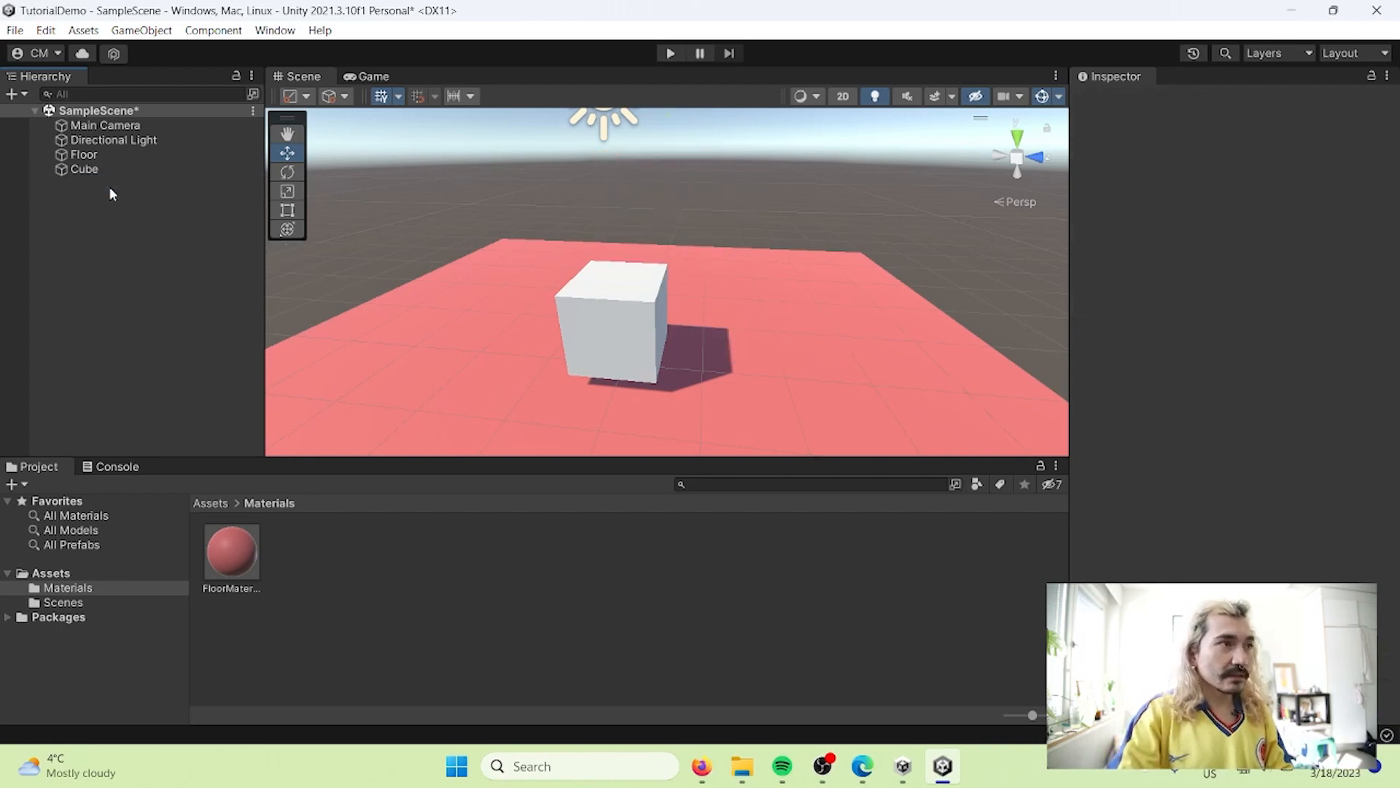
click(110, 168)
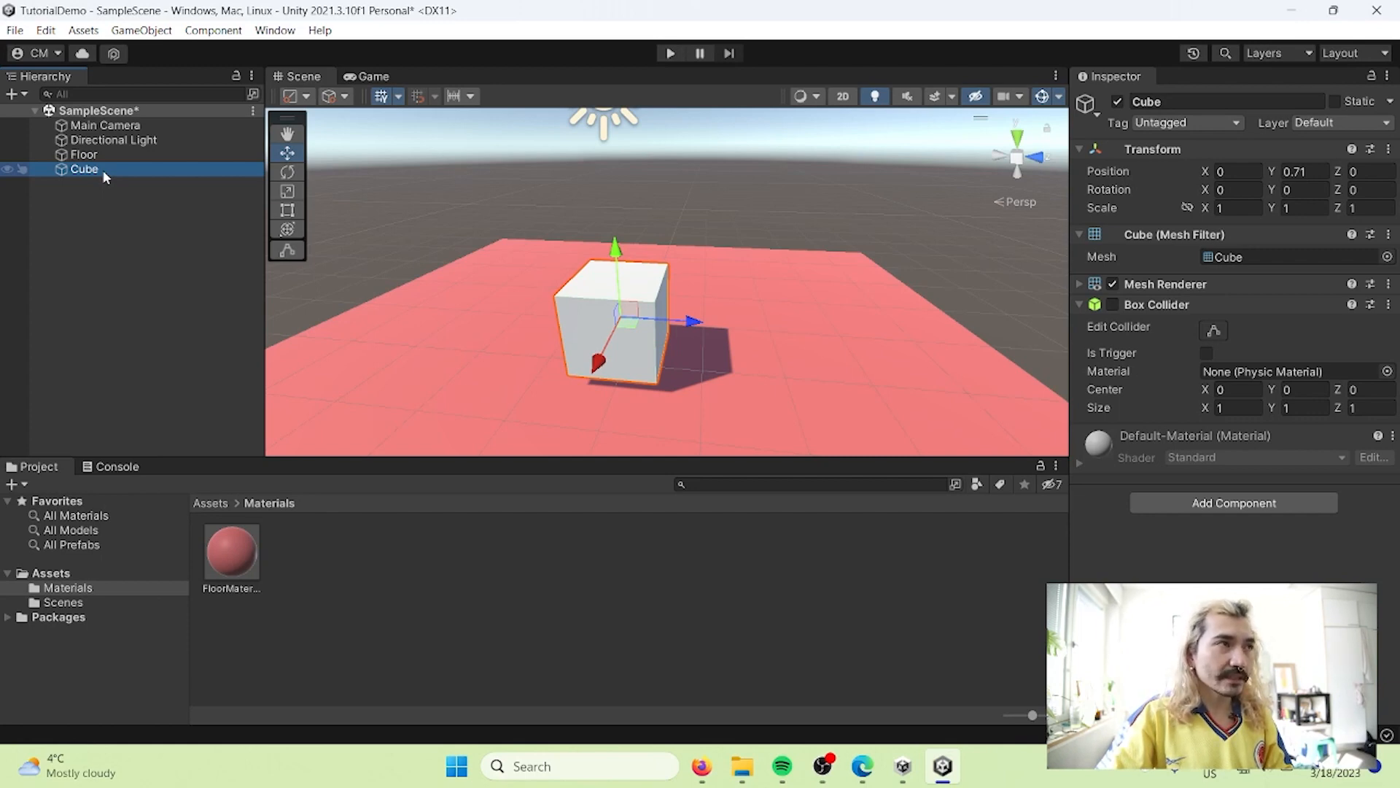
click(111, 237)
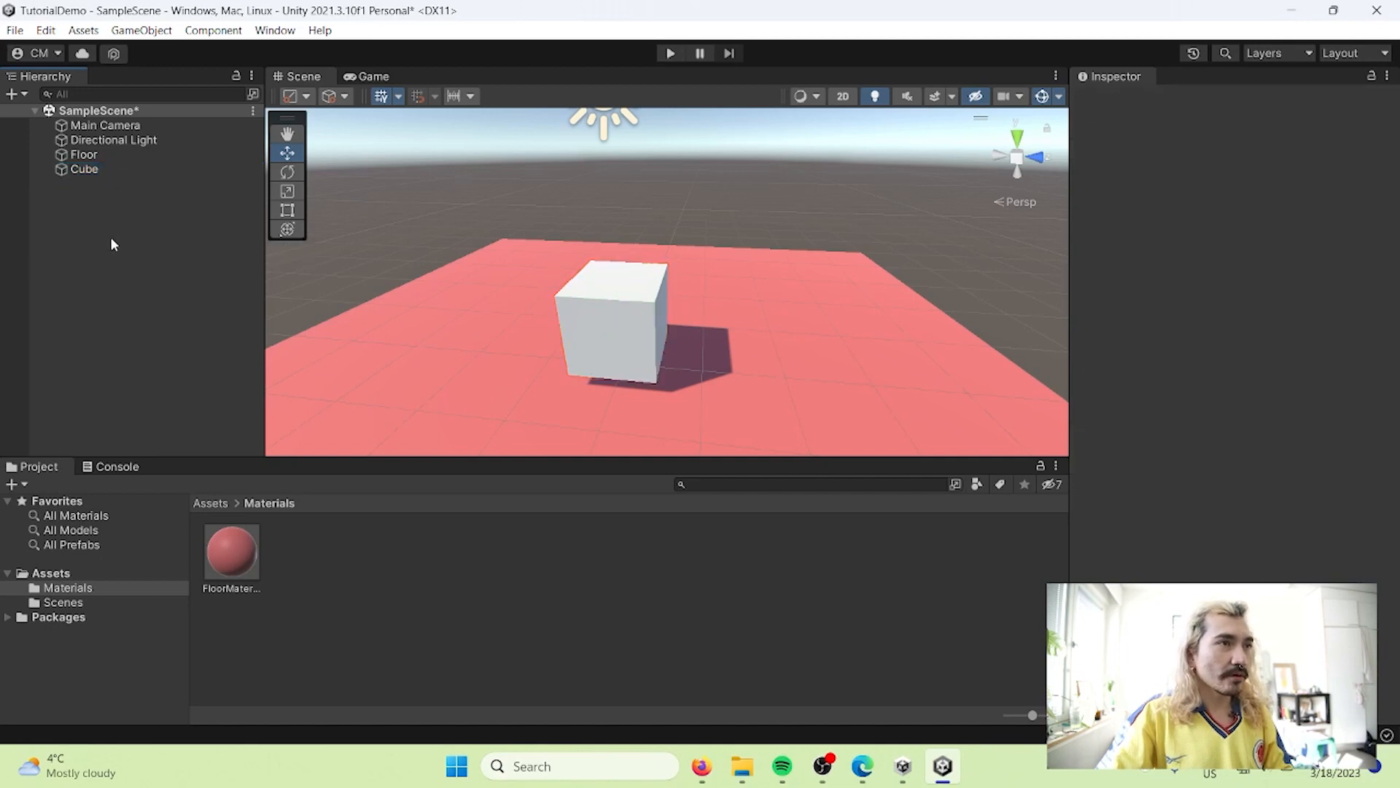
Create a sphere as a separate top-level object in the scene
right_click(111, 237)
click(97, 168)
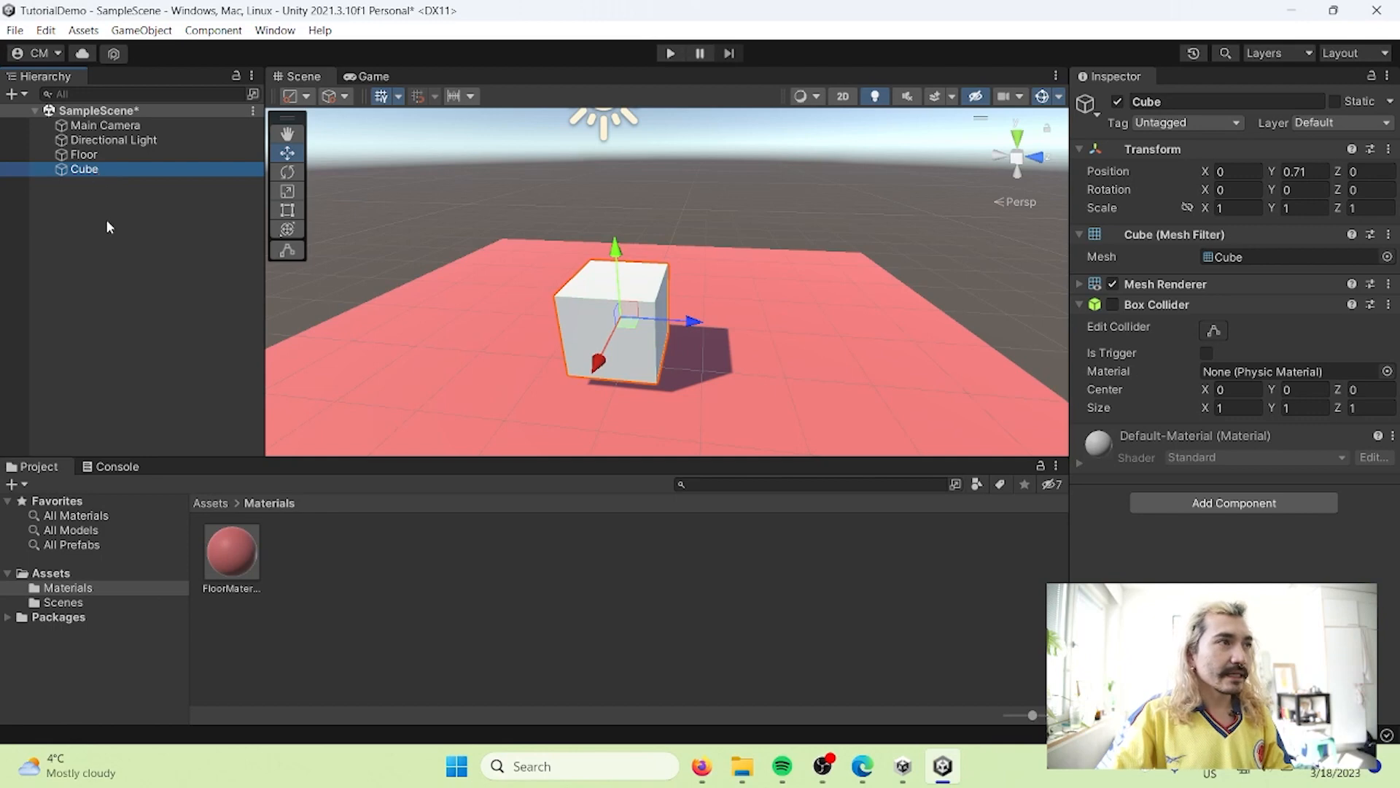
right_click(149, 280)
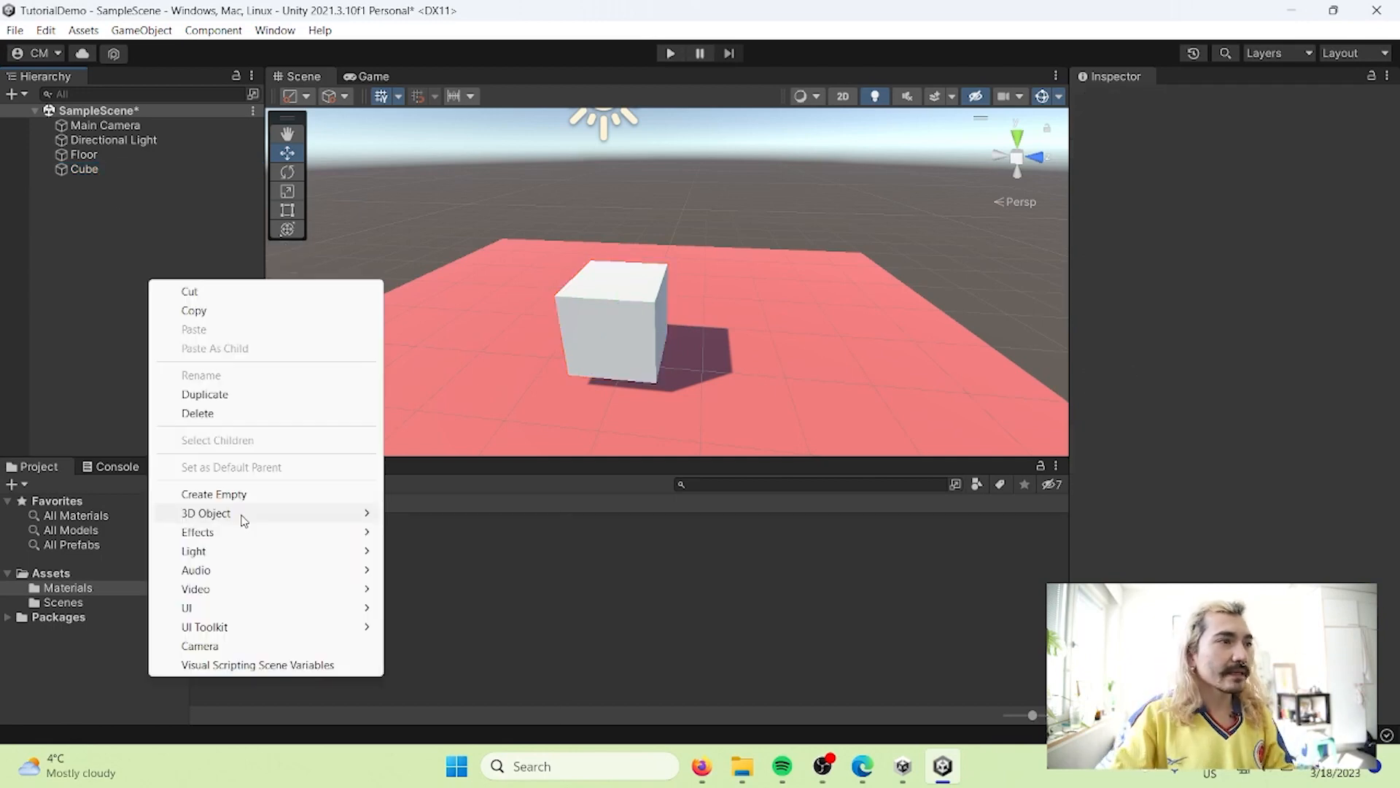
mouse_move(319, 515)
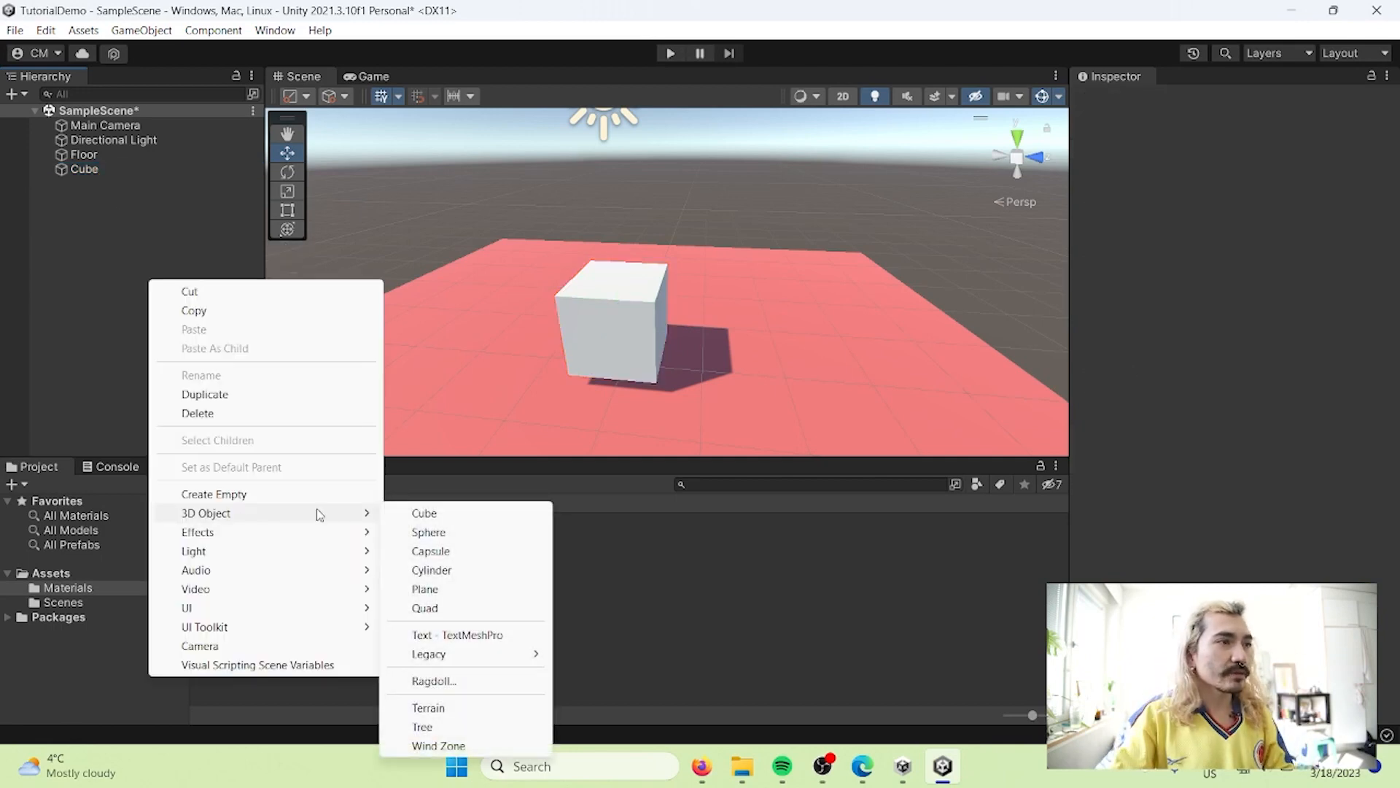
click(493, 533)
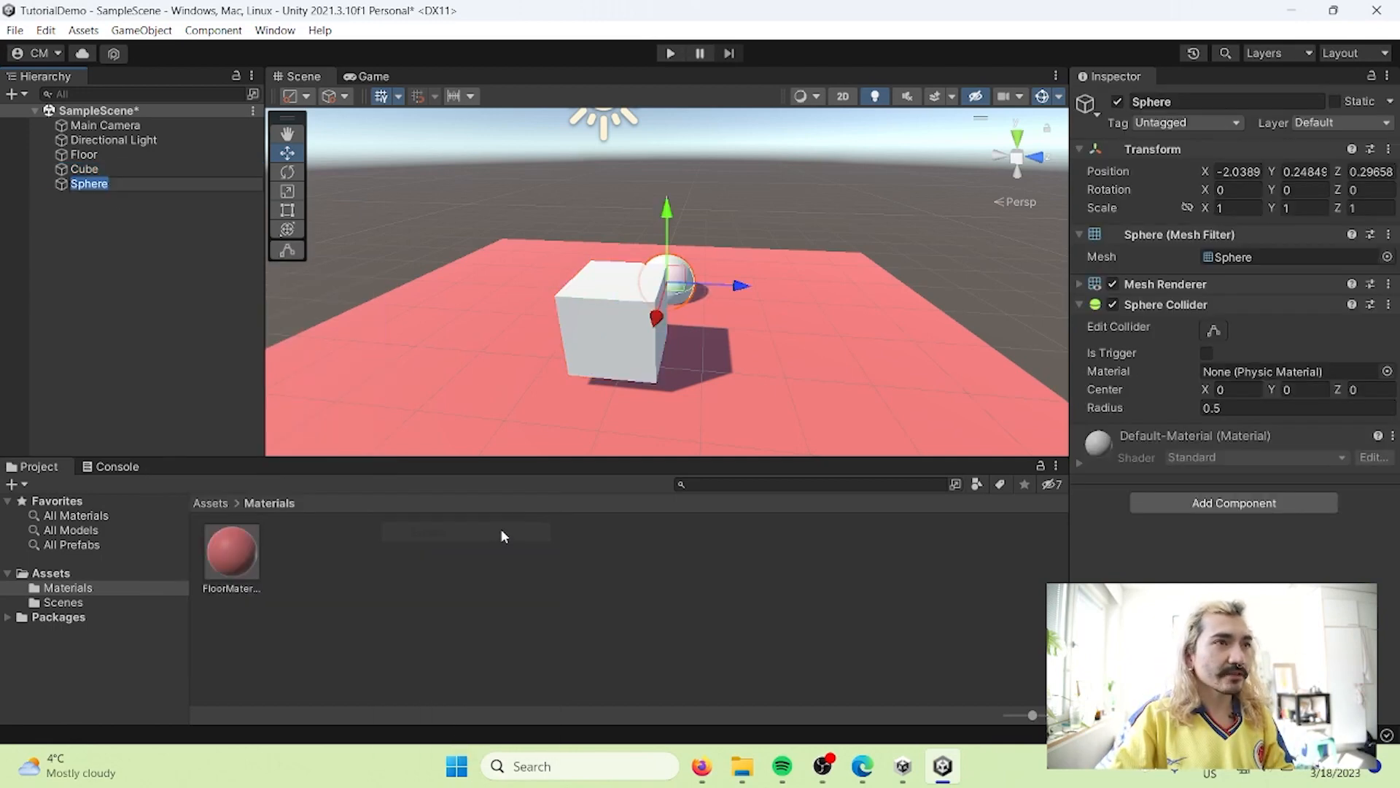
Reset the sphere's transform and raise it above the cube to about Y 1.8 and Z -0.09
right_click(1205, 148)
click(1244, 161)
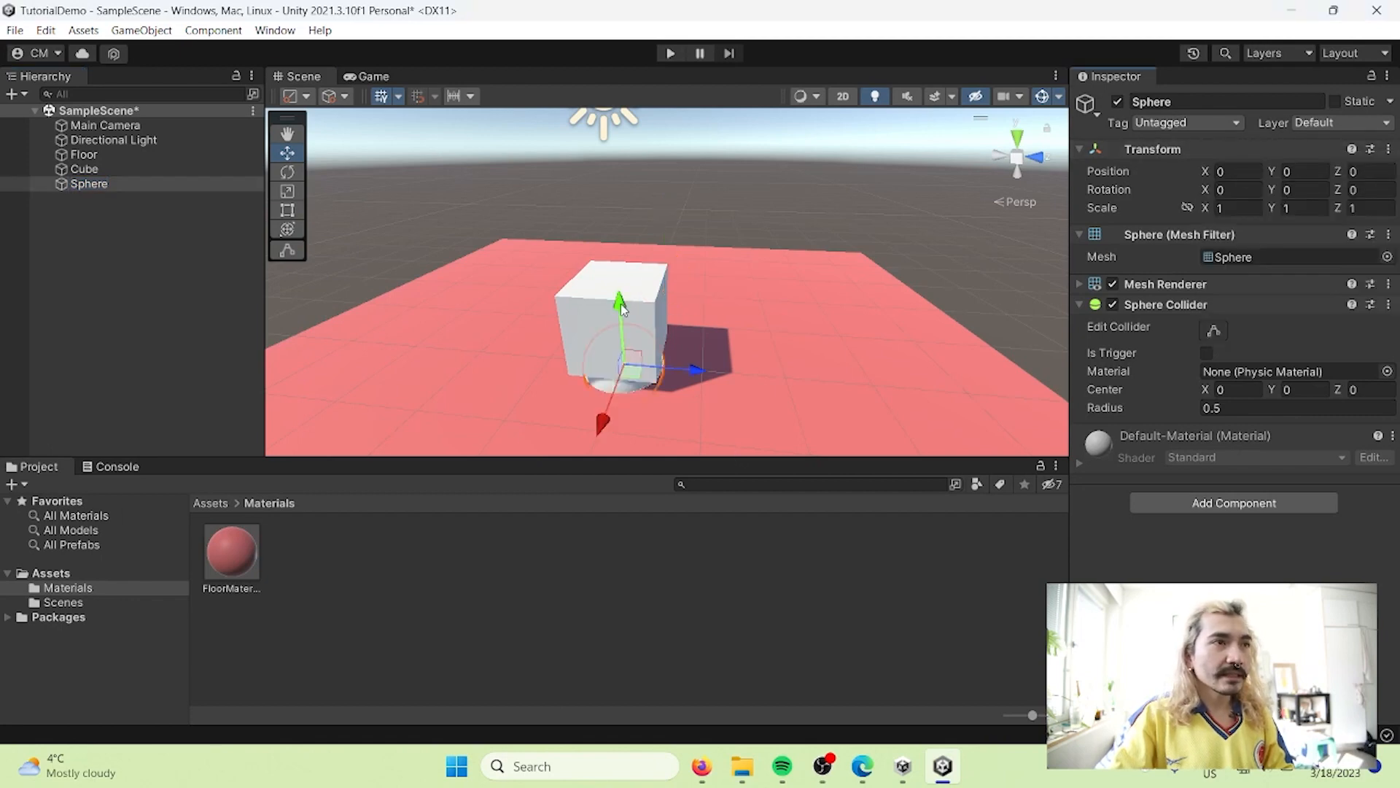
drag(620, 305, 605, 153)
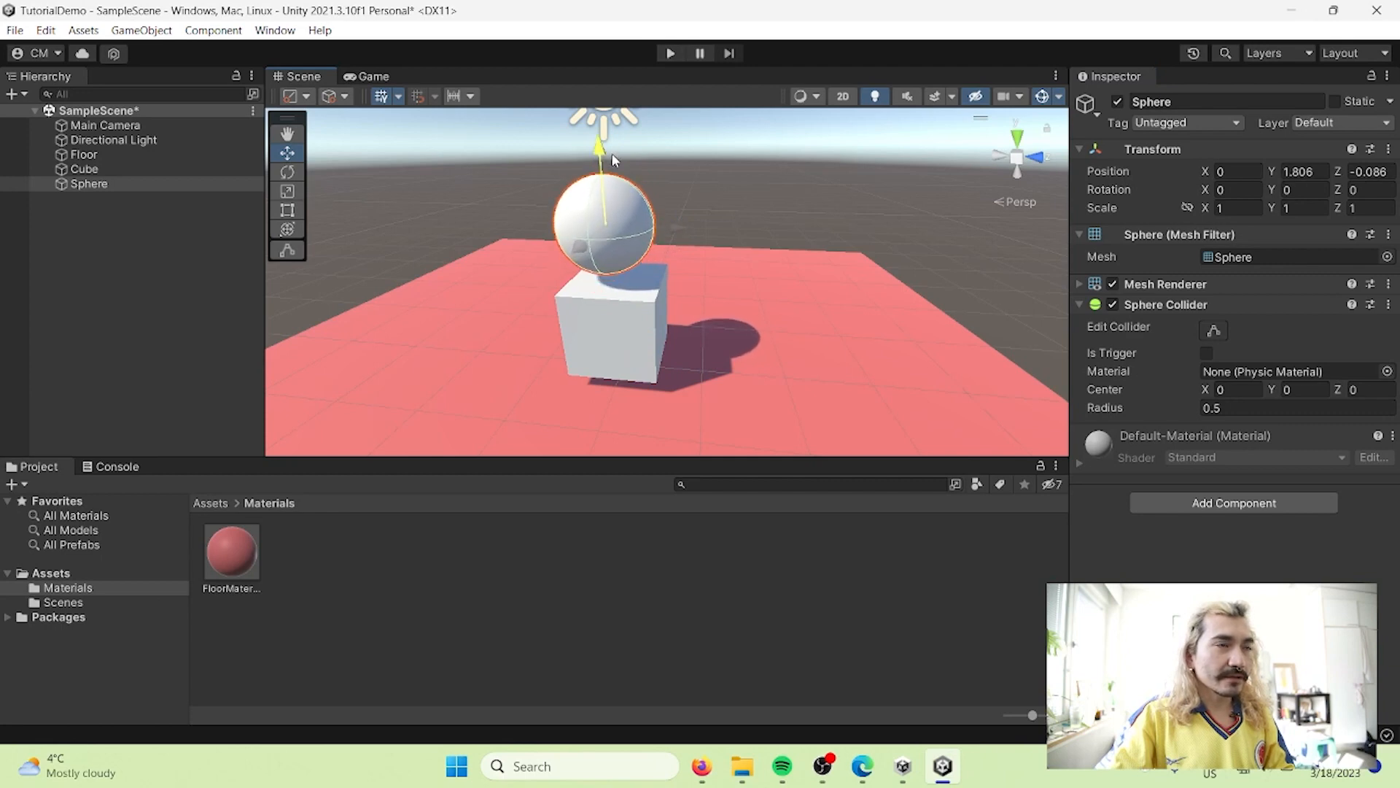
Link the cube's scale proportions and shrink it uniformly to a scale of 0.4
click(641, 349)
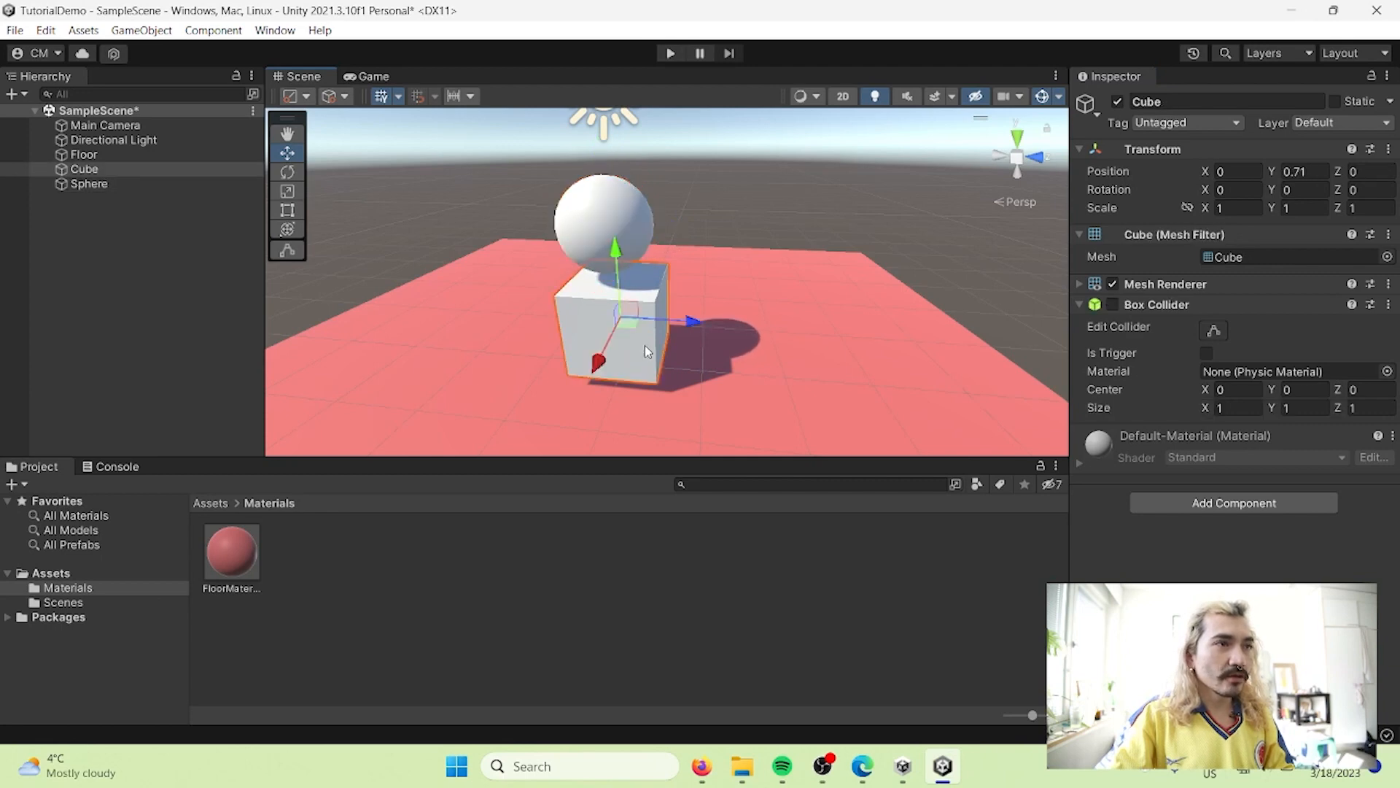
click(1187, 207)
drag(1215, 211, 1190, 212)
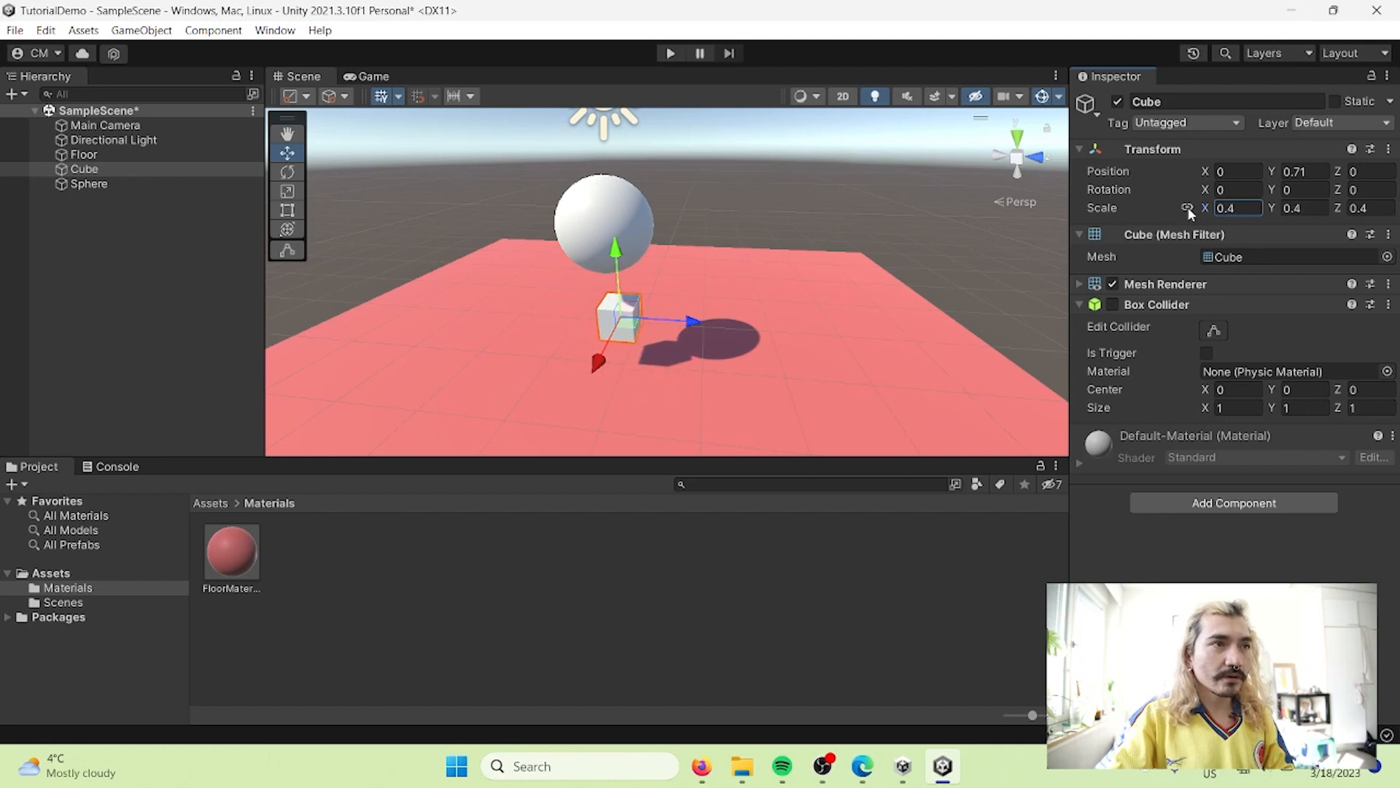
Scale the sphere uniformly to 0.56 and place it on top of the cube at Y 1.2, Z 0
click(593, 240)
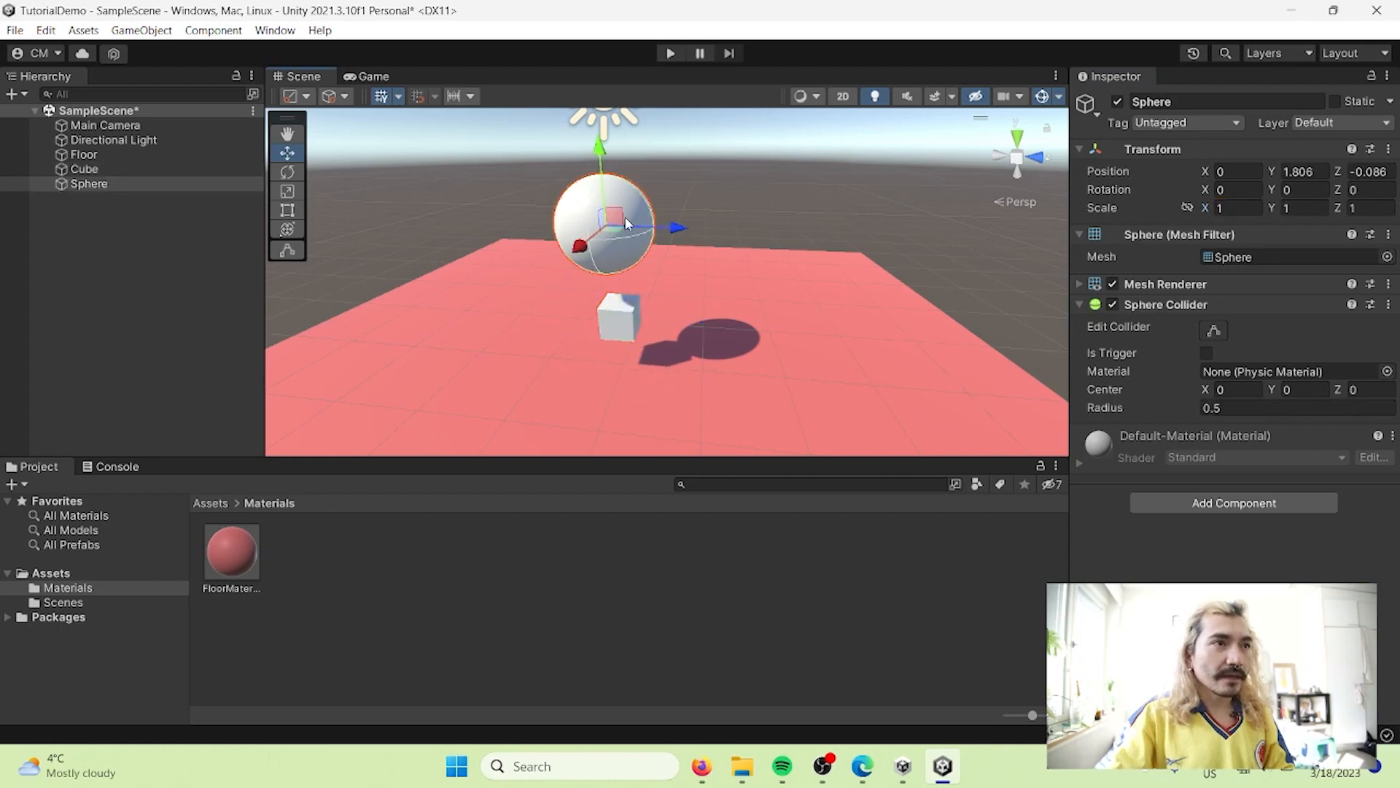
drag(598, 145, 601, 186)
drag(678, 264, 690, 267)
click(1189, 207)
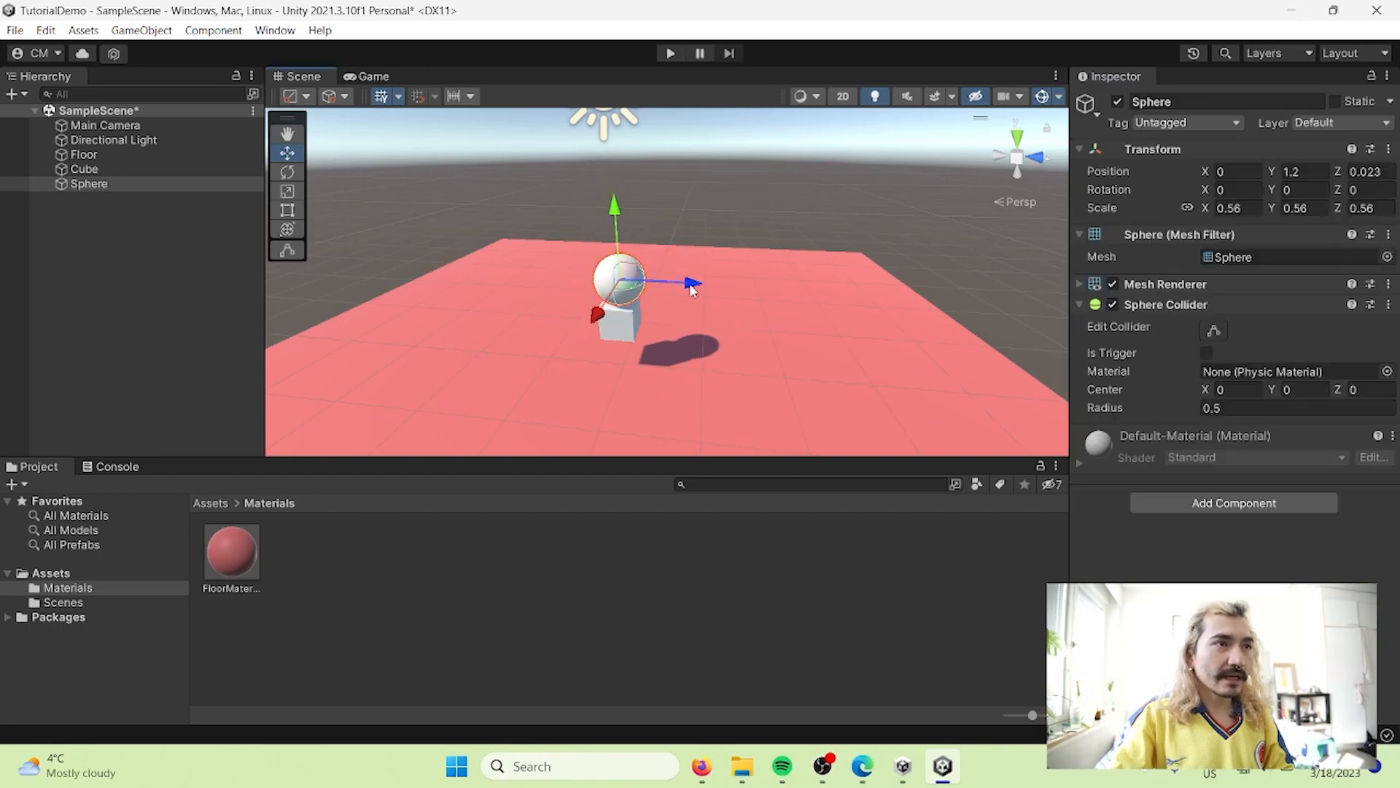
drag(689, 283, 686, 283)
Make the sphere a child of the cube in the scene hierarchy
click(124, 184)
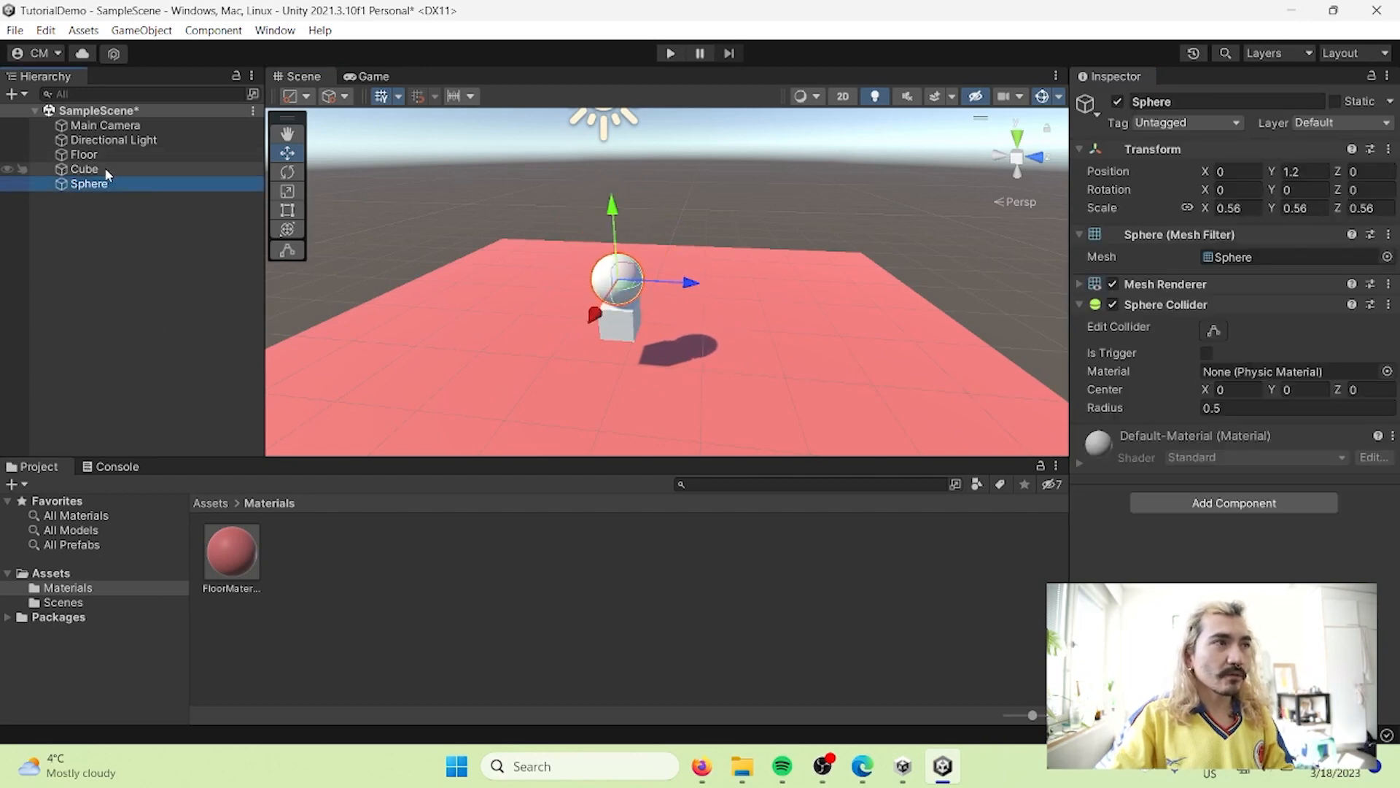
click(102, 172)
click(100, 183)
click(99, 173)
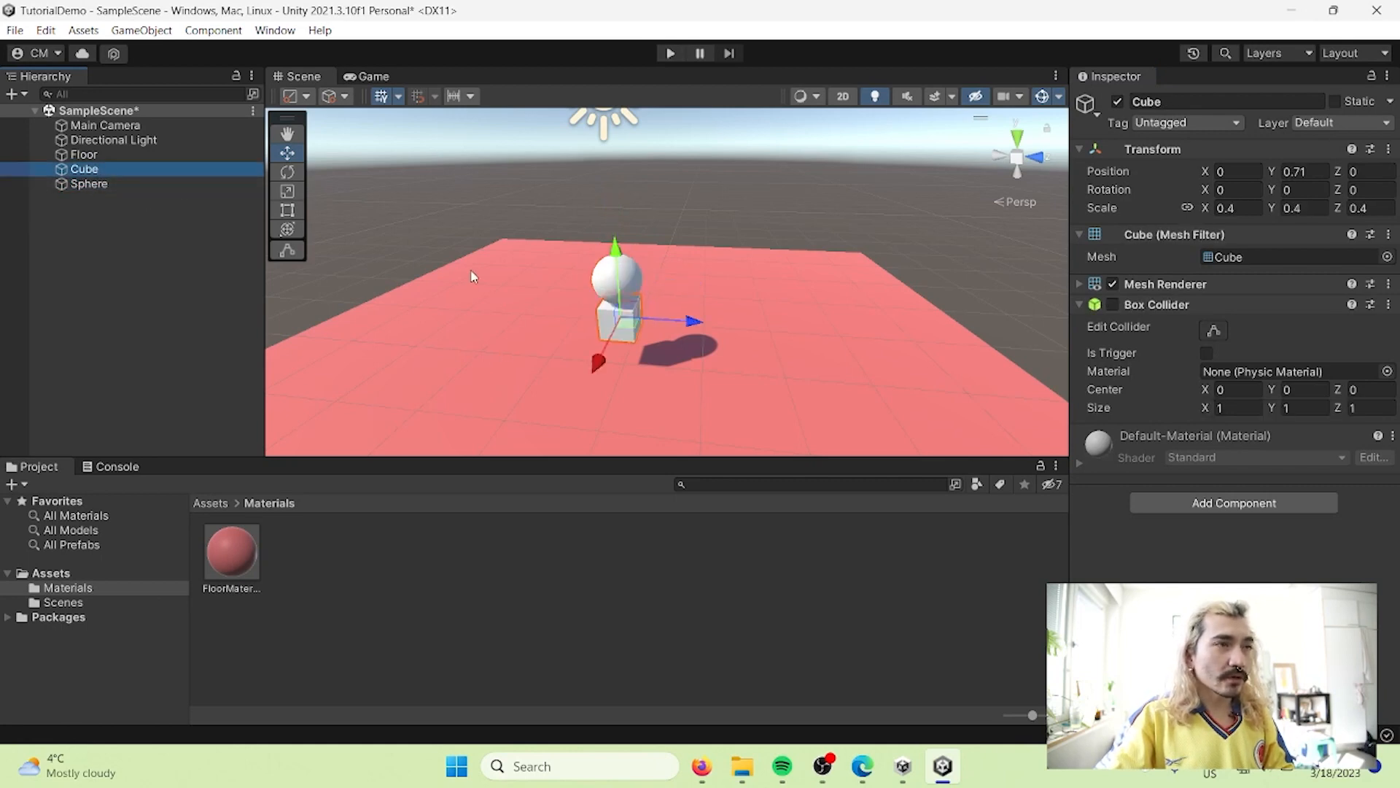
click(101, 186)
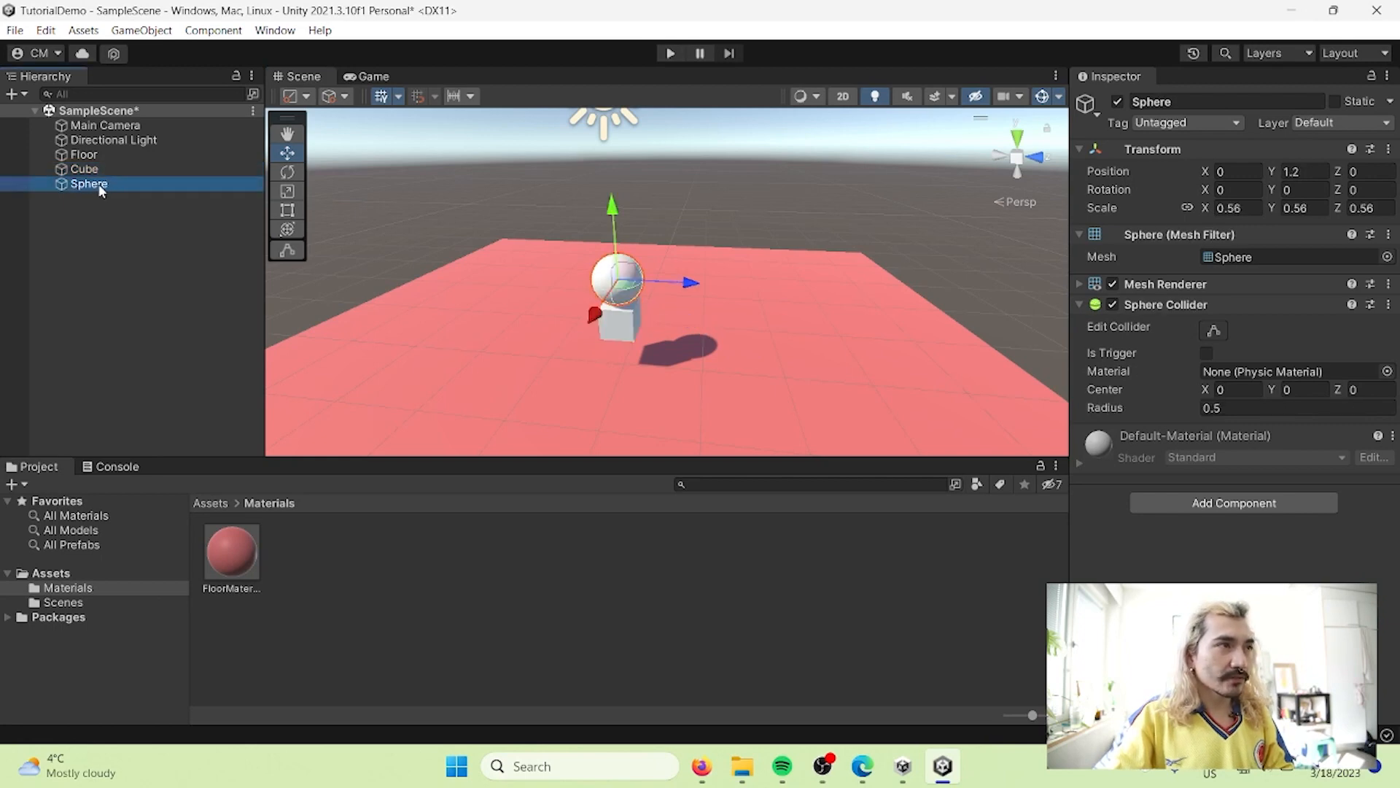
drag(98, 184, 93, 173)
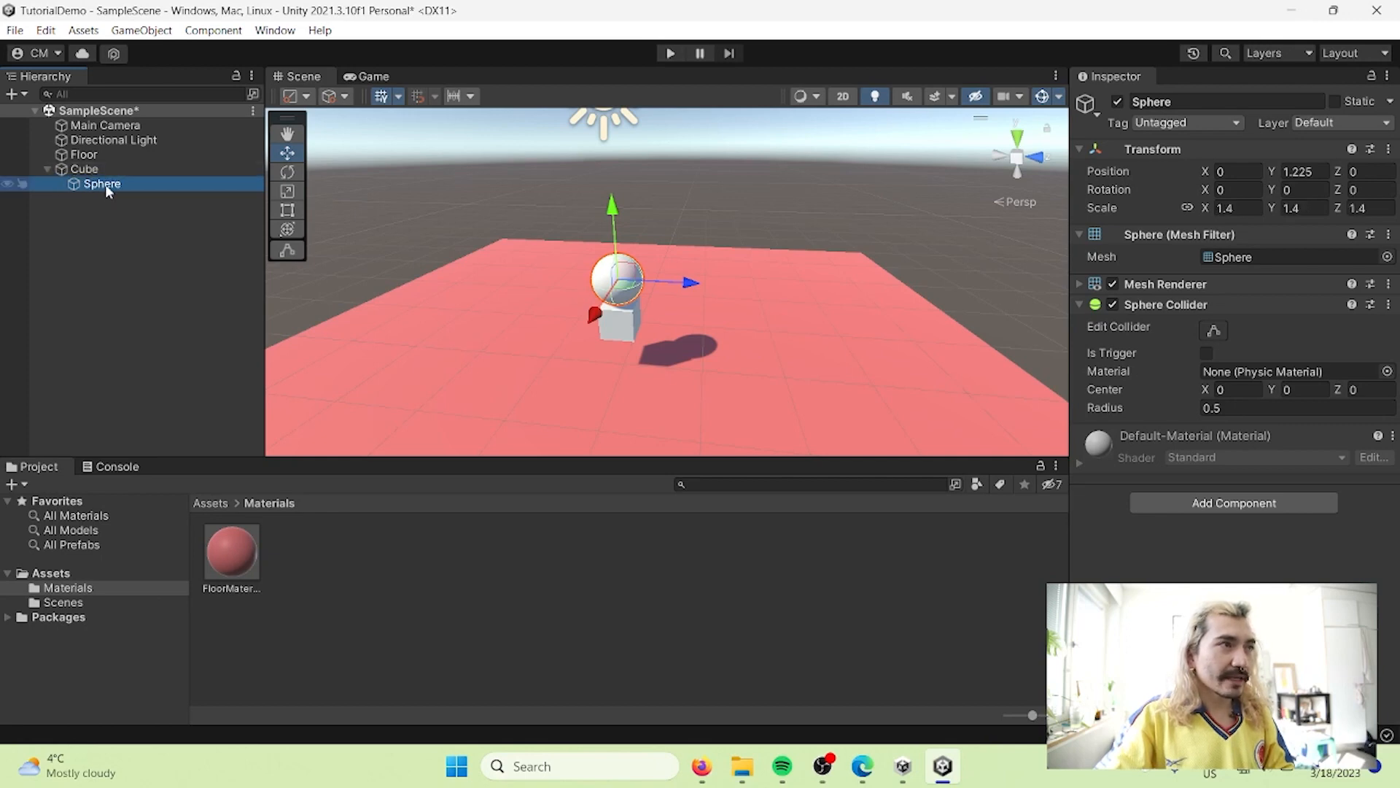
Move the parent cube along Z to 0.65 together with its child sphere, and undo the move
click(94, 174)
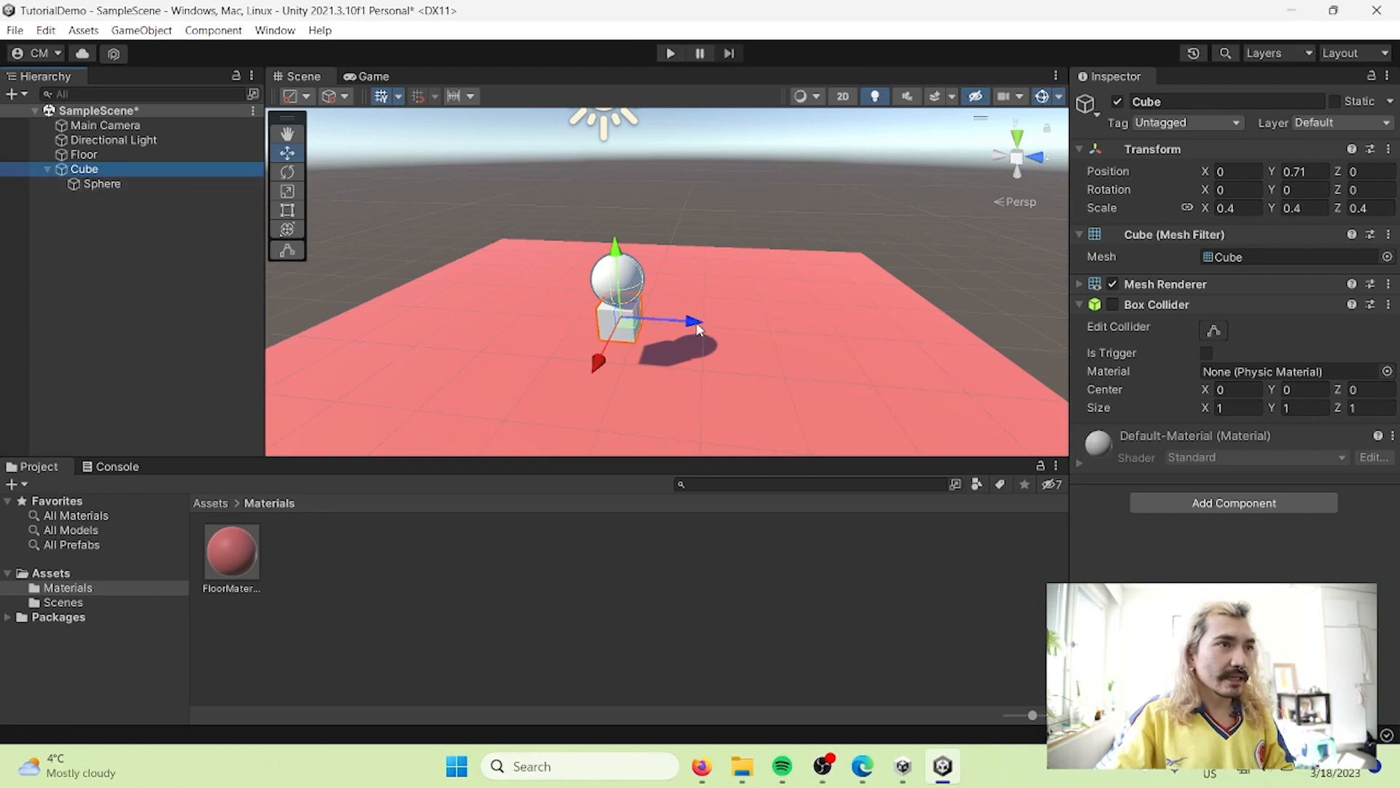
drag(698, 329, 756, 344)
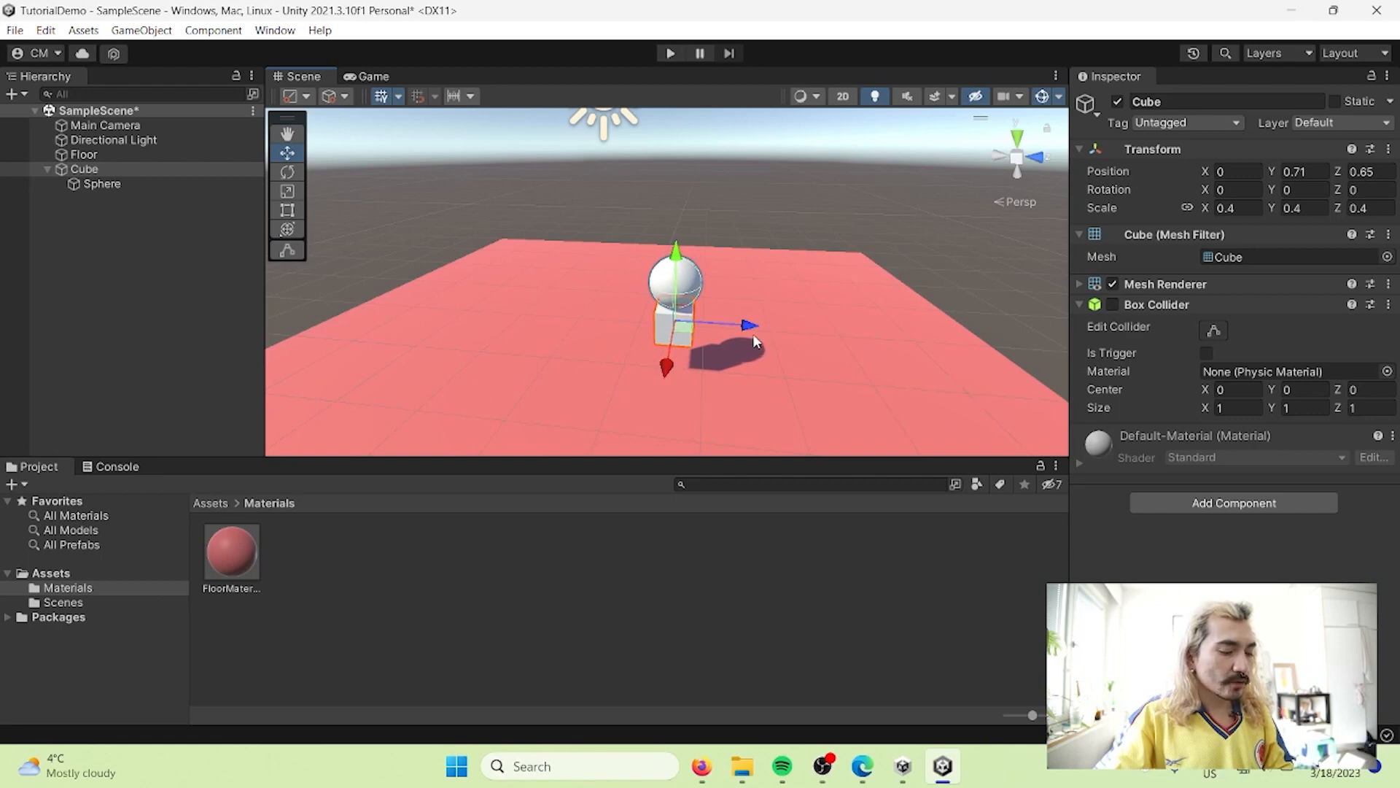
key(ctrl+z)
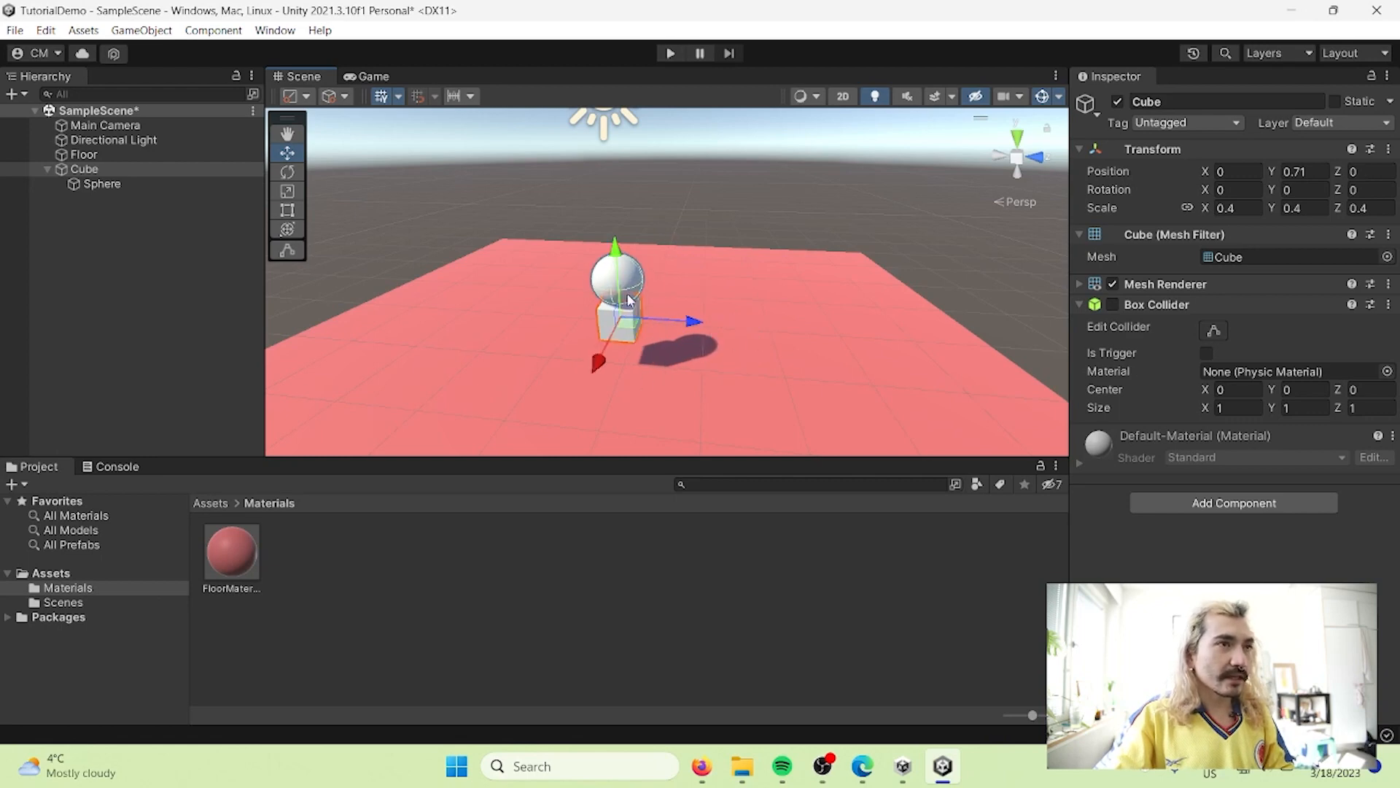
Try scaling the parent cube uniformly together with its child sphere, and undo the scaling
click(102, 168)
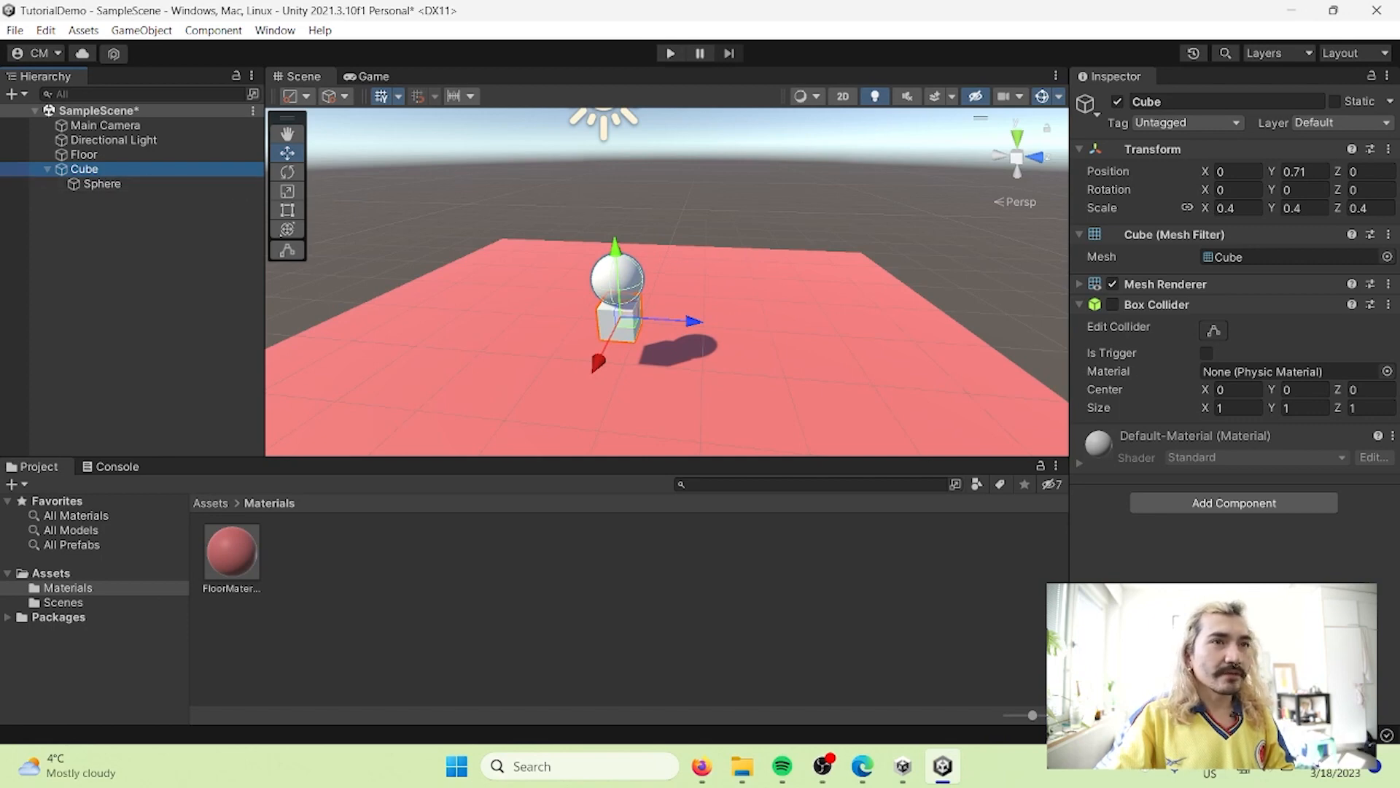
click(1188, 207)
drag(1205, 209, 1247, 217)
key(ctrl+z)
Delete the parent cube together with its child sphere from the scene
click(108, 166)
click(158, 197)
click(143, 185)
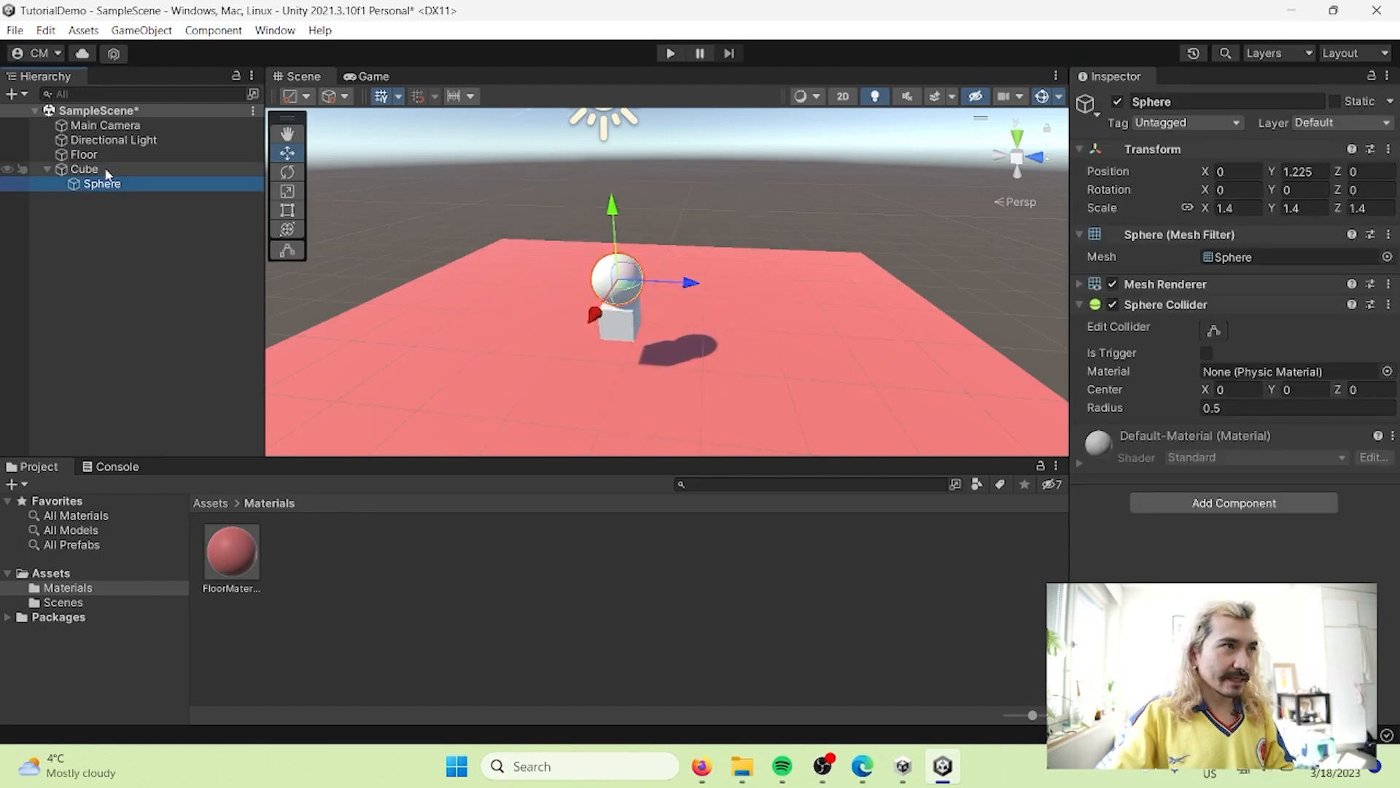
click(106, 170)
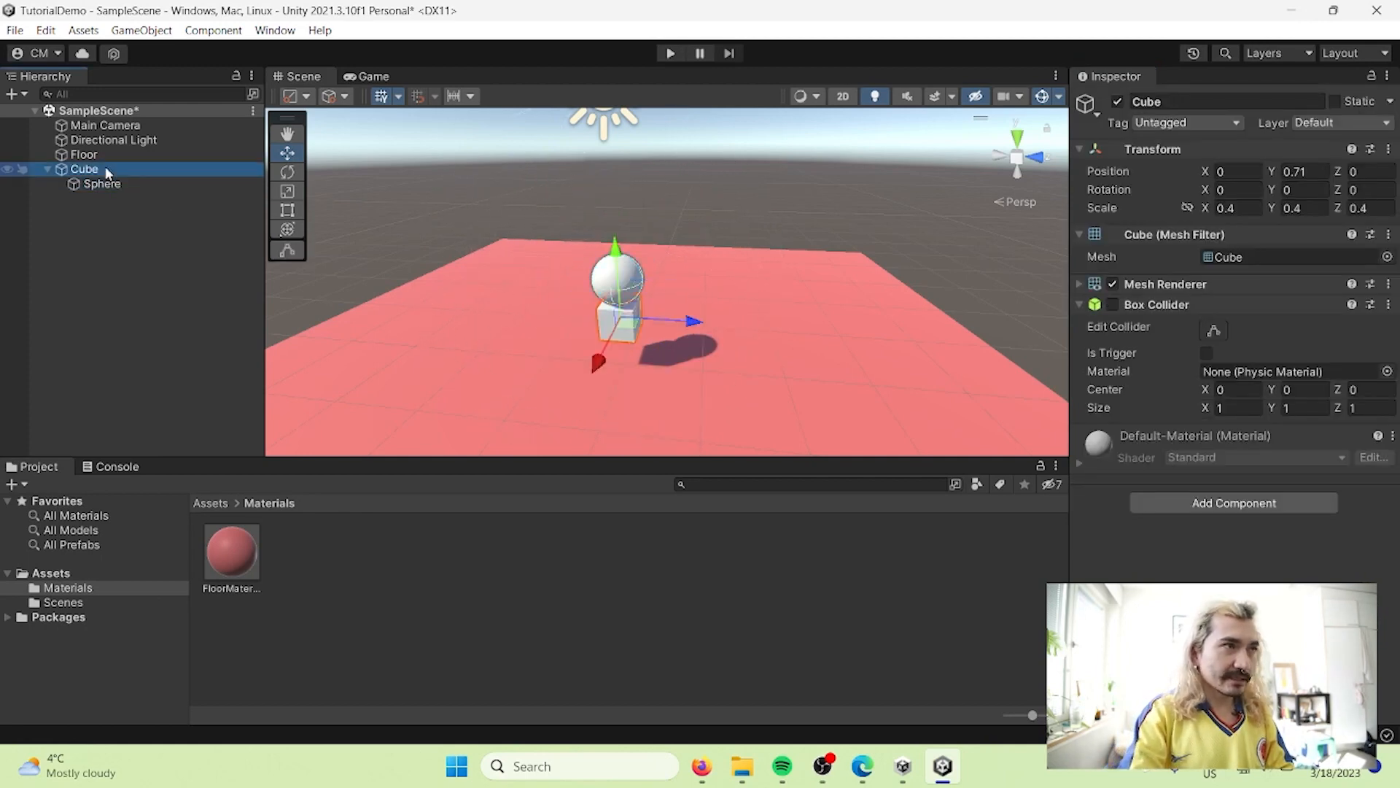
key(Delete)
Create an empty object named Lamp in the scene and reset its transform to the origin
right_click(106, 231)
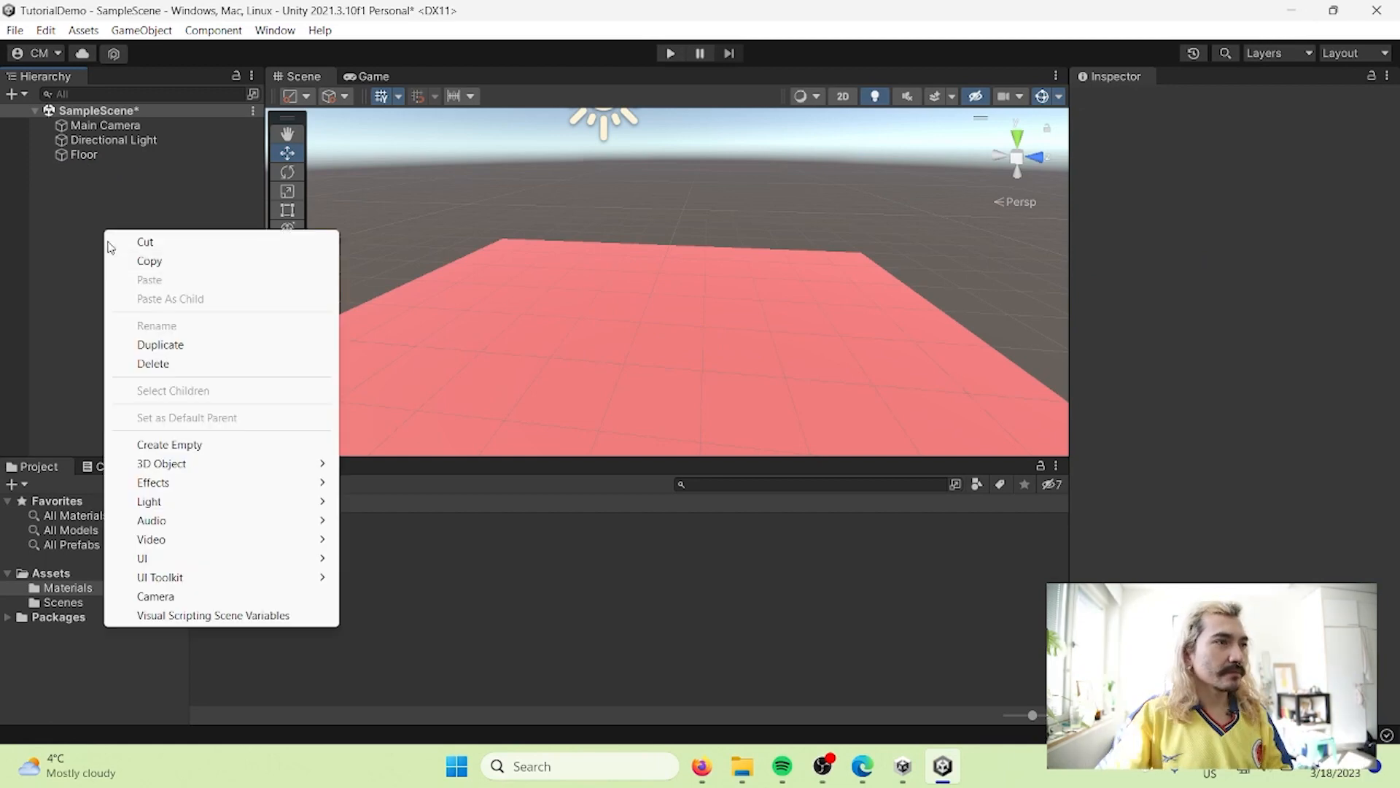
click(183, 450)
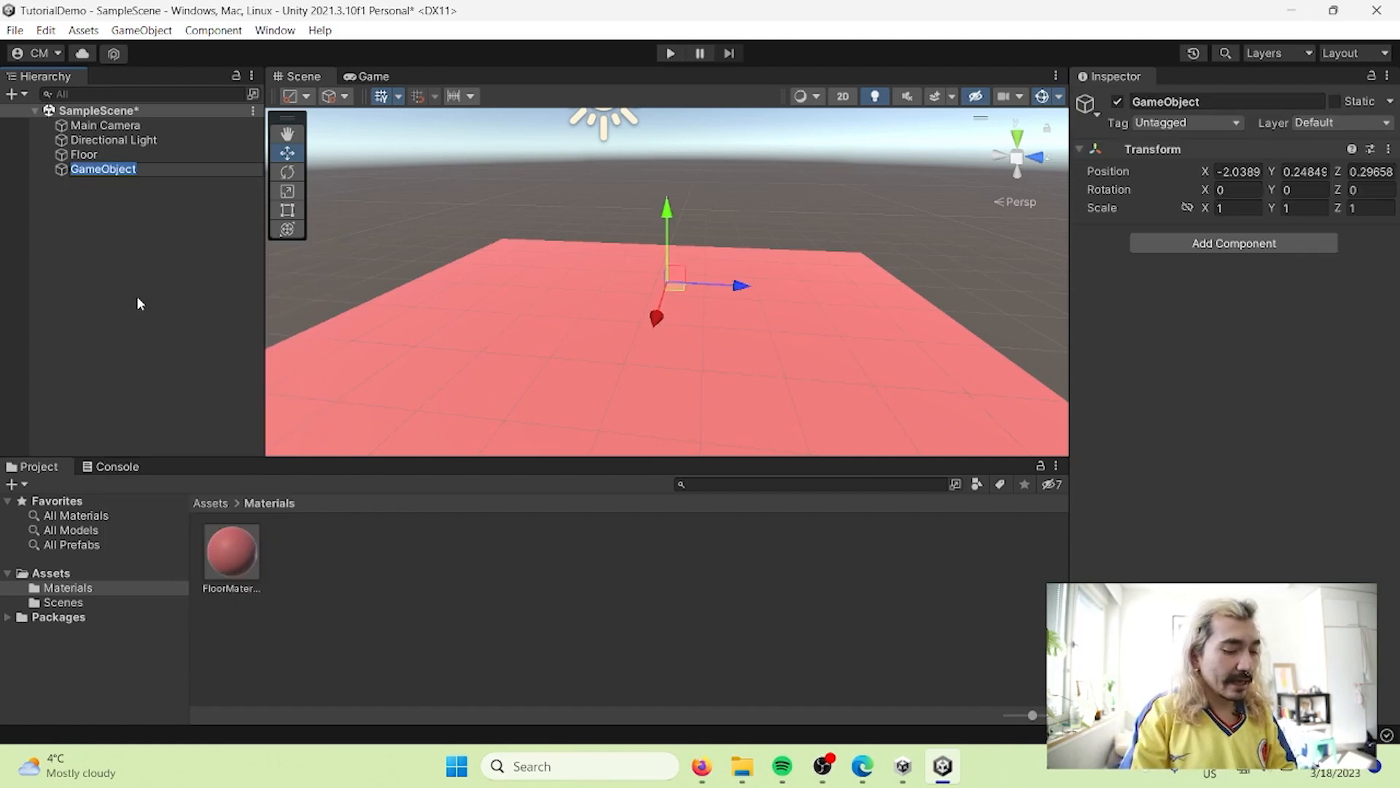
text(Lamp)
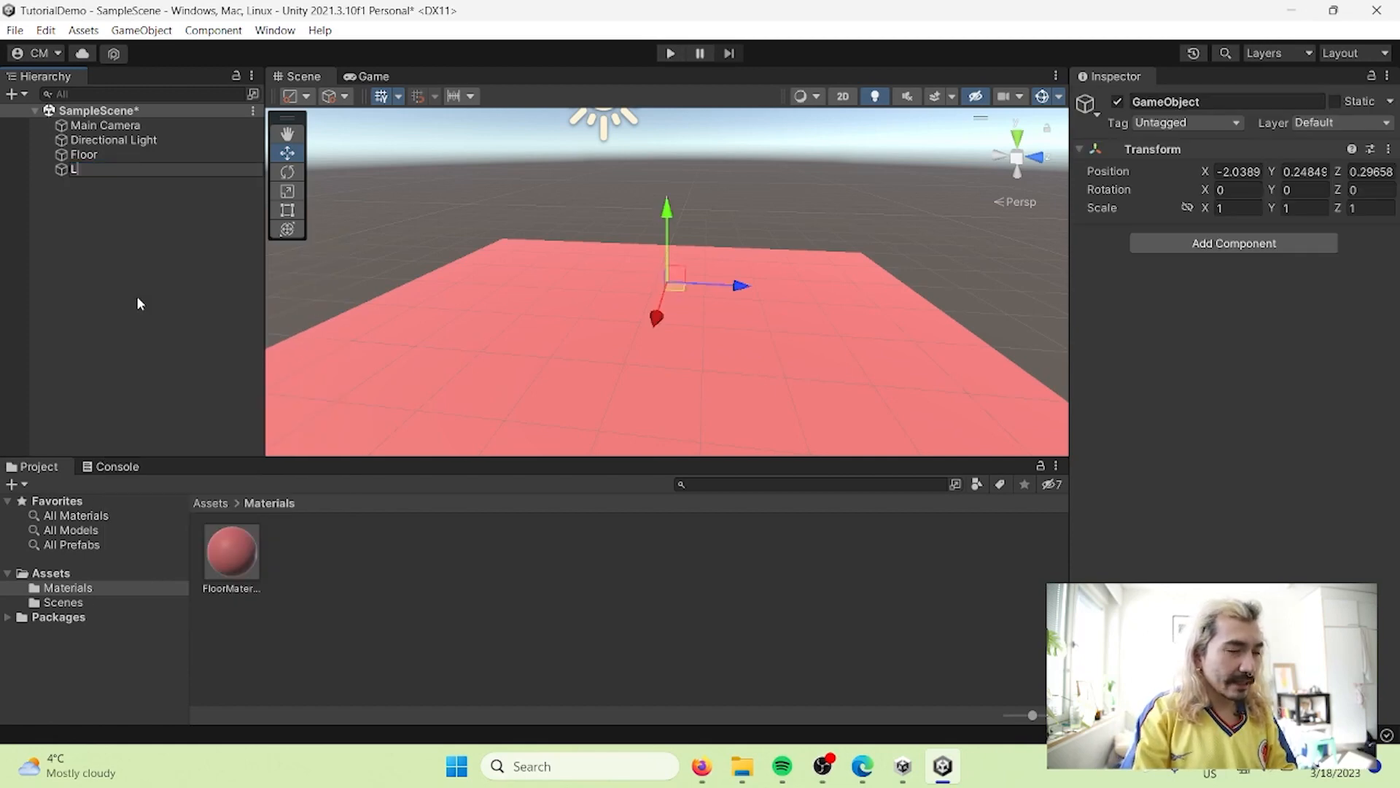
key(Return)
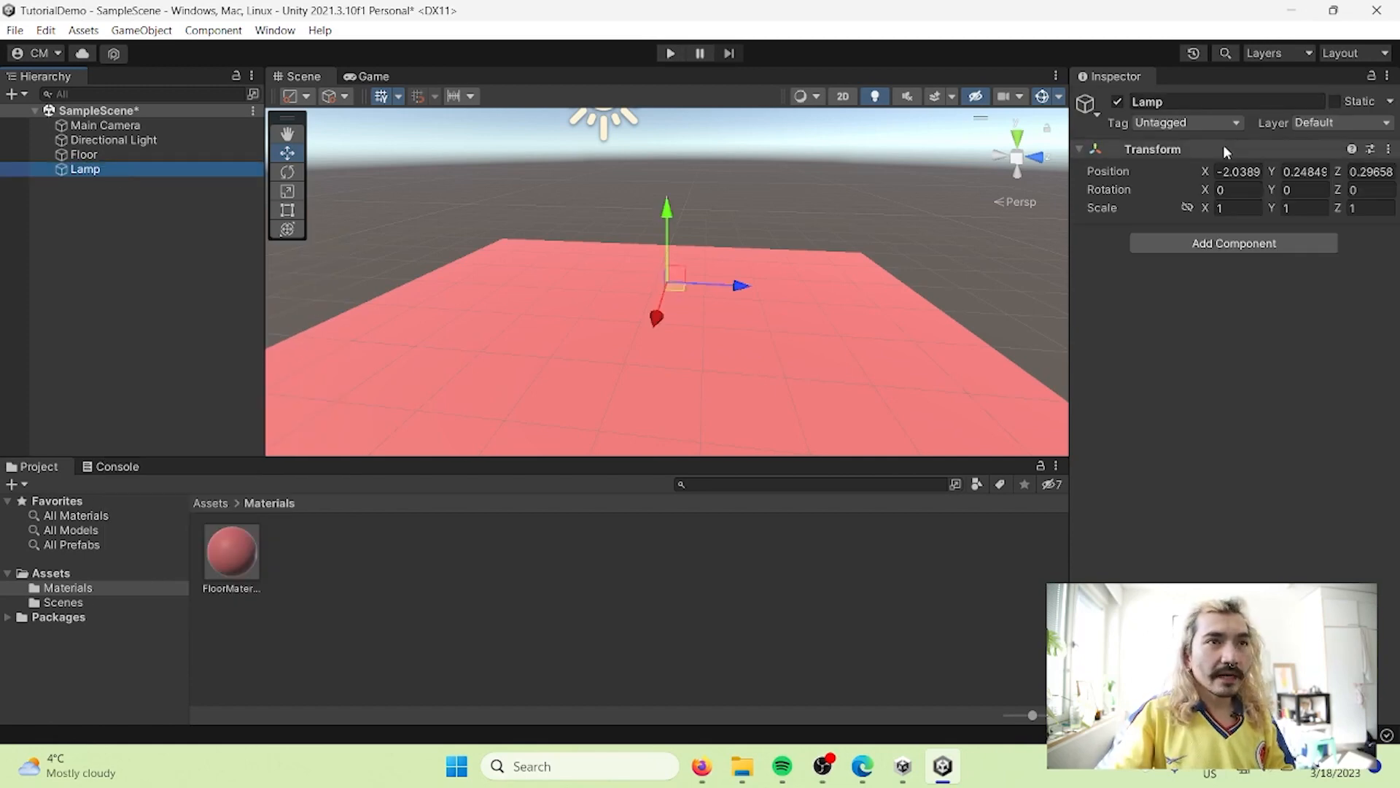
right_click(1223, 144)
click(1247, 157)
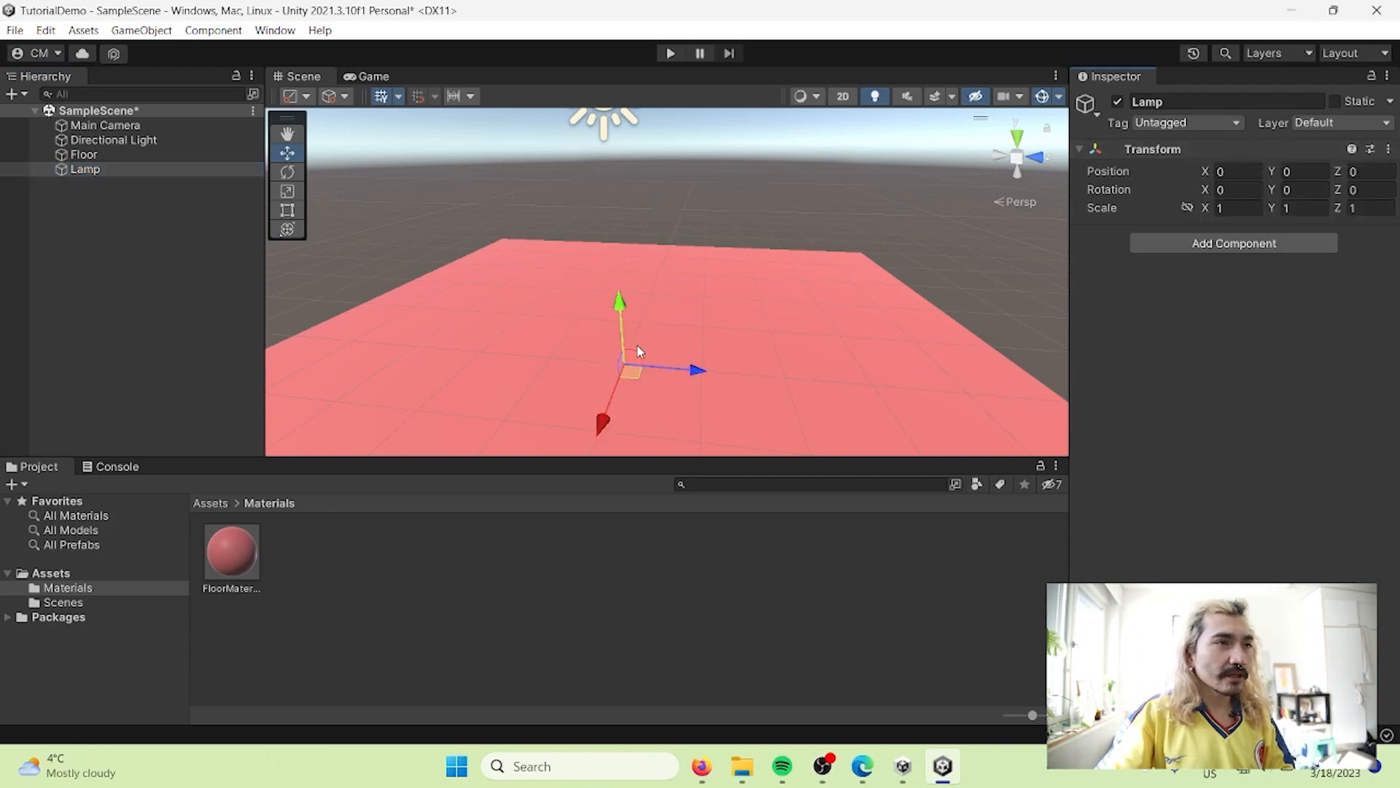
Add a capsule as a child of the Lamp object and raise it to Y 1.19
click(86, 169)
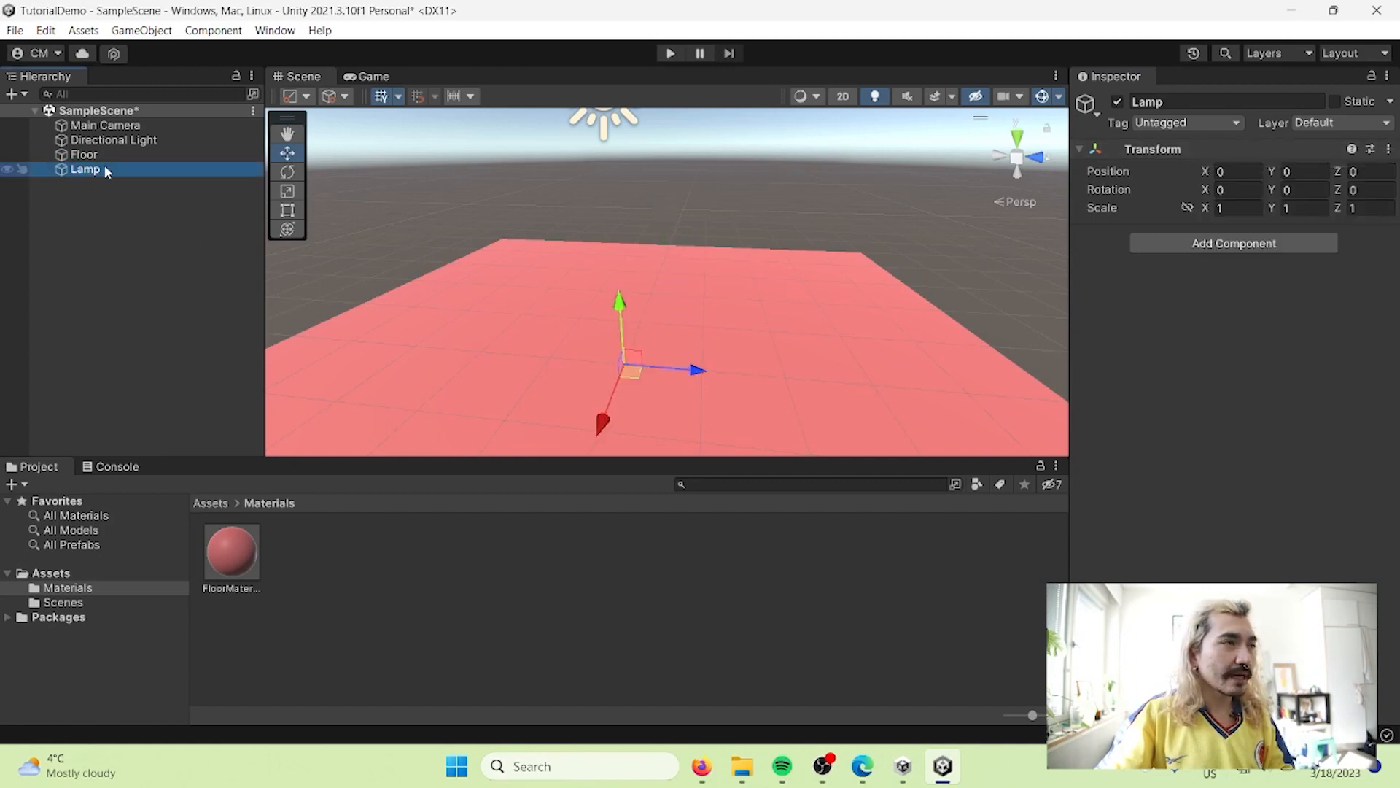
right_click(105, 168)
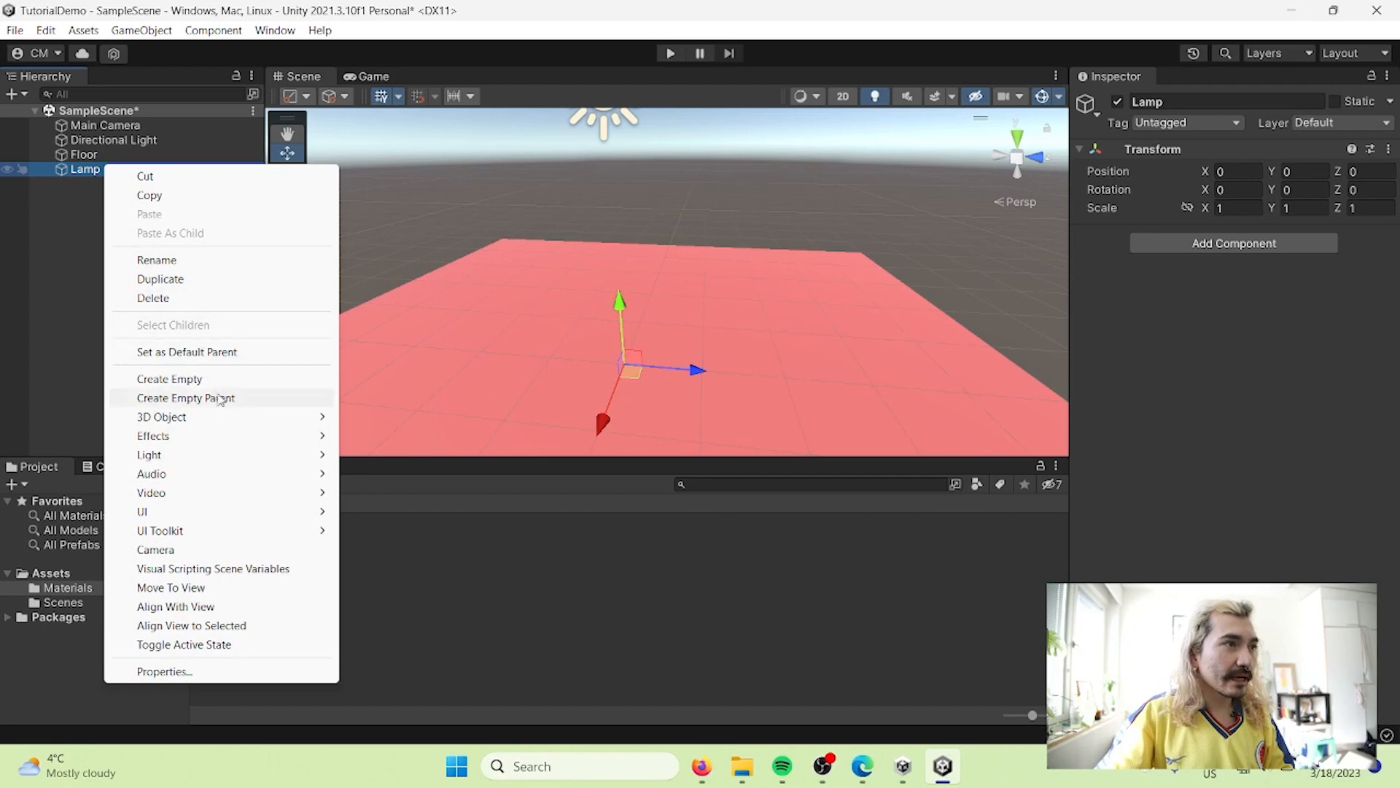
mouse_move(228, 423)
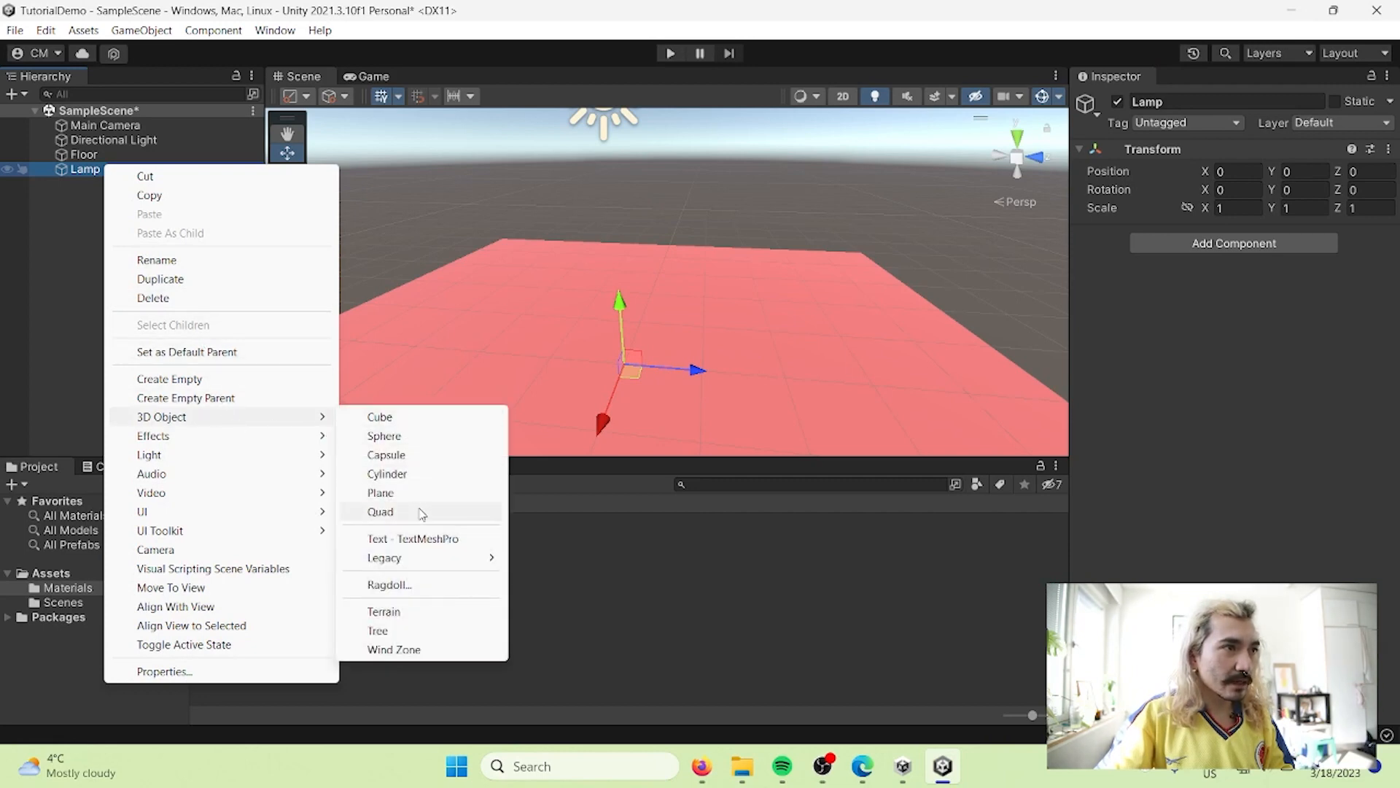
click(419, 455)
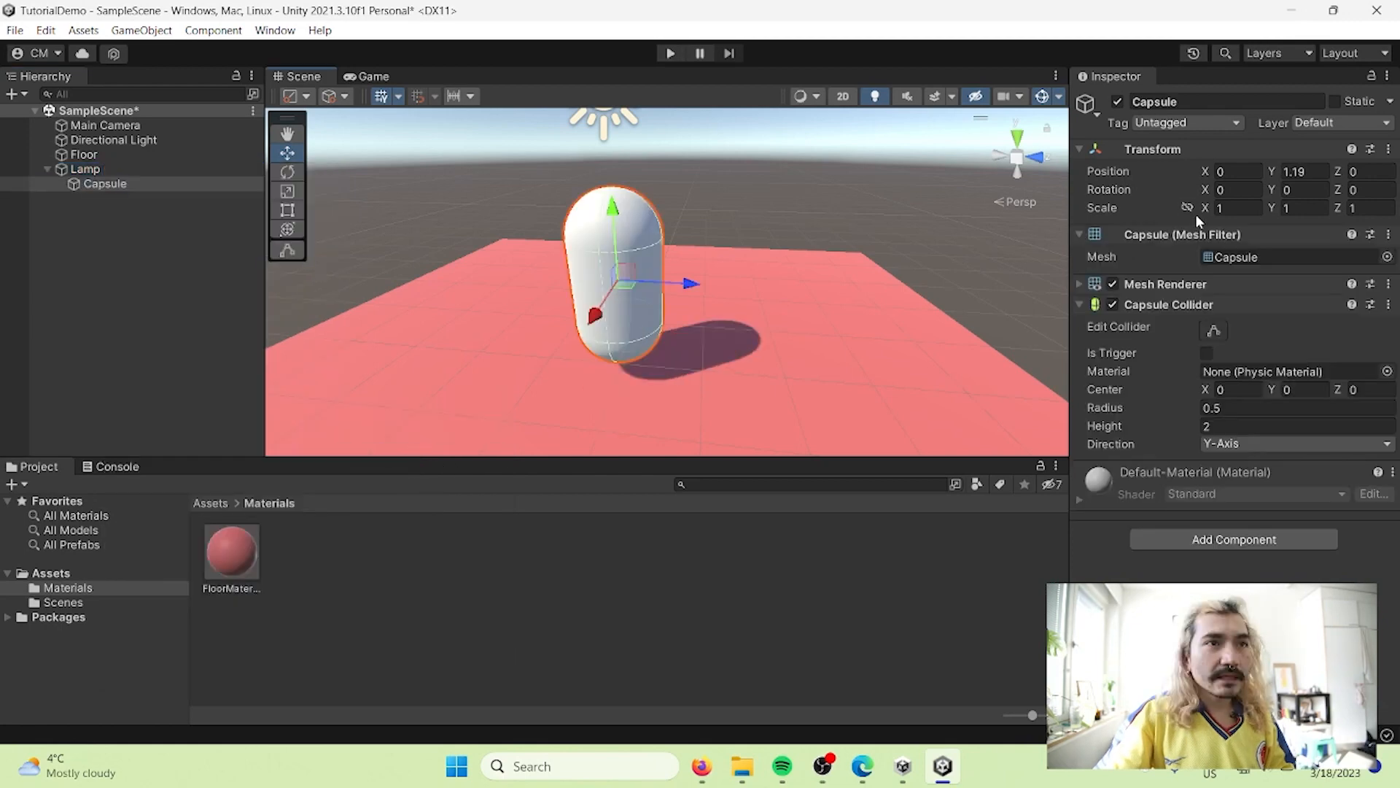
Scale the capsule uniformly to 0.5 with linked proportions and lower it to Y 0.73
click(1187, 209)
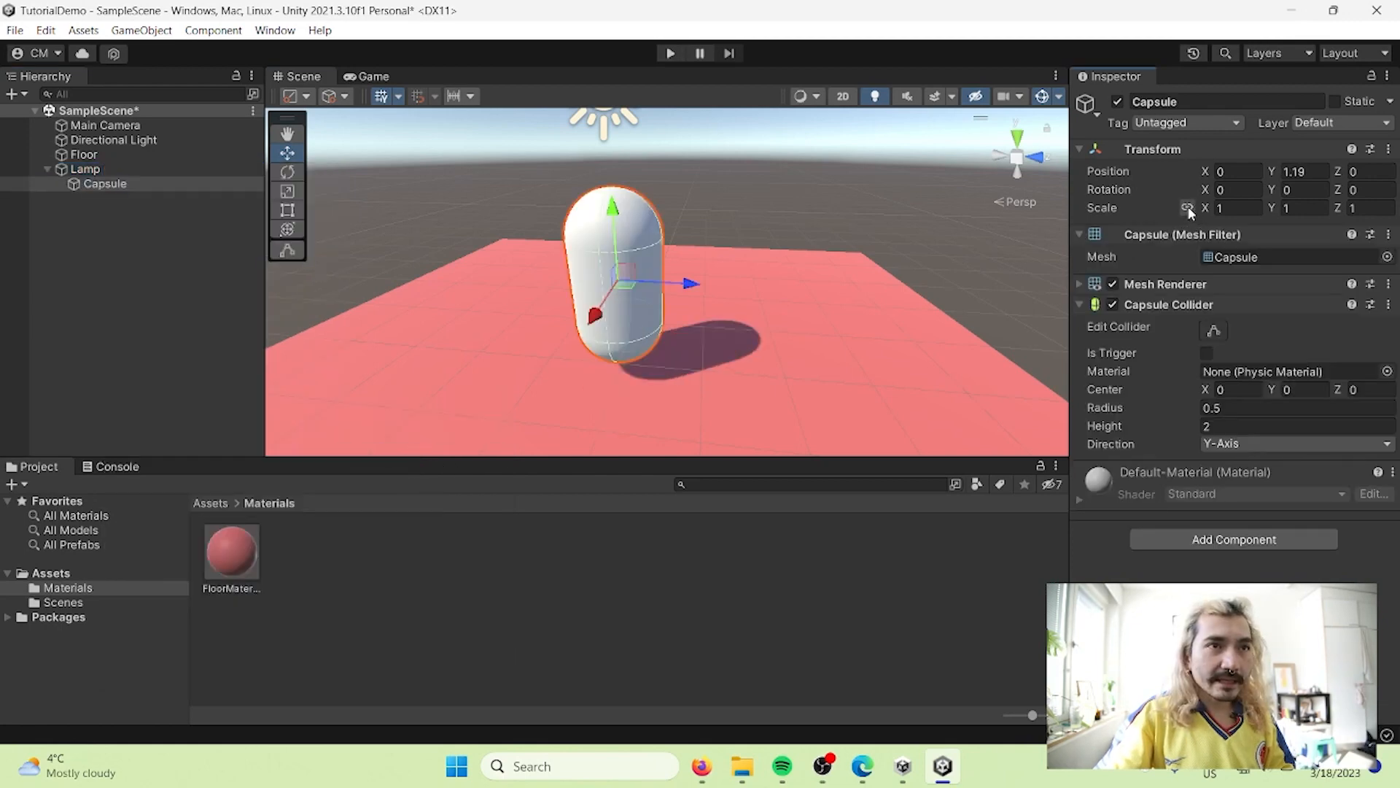
click(1203, 209)
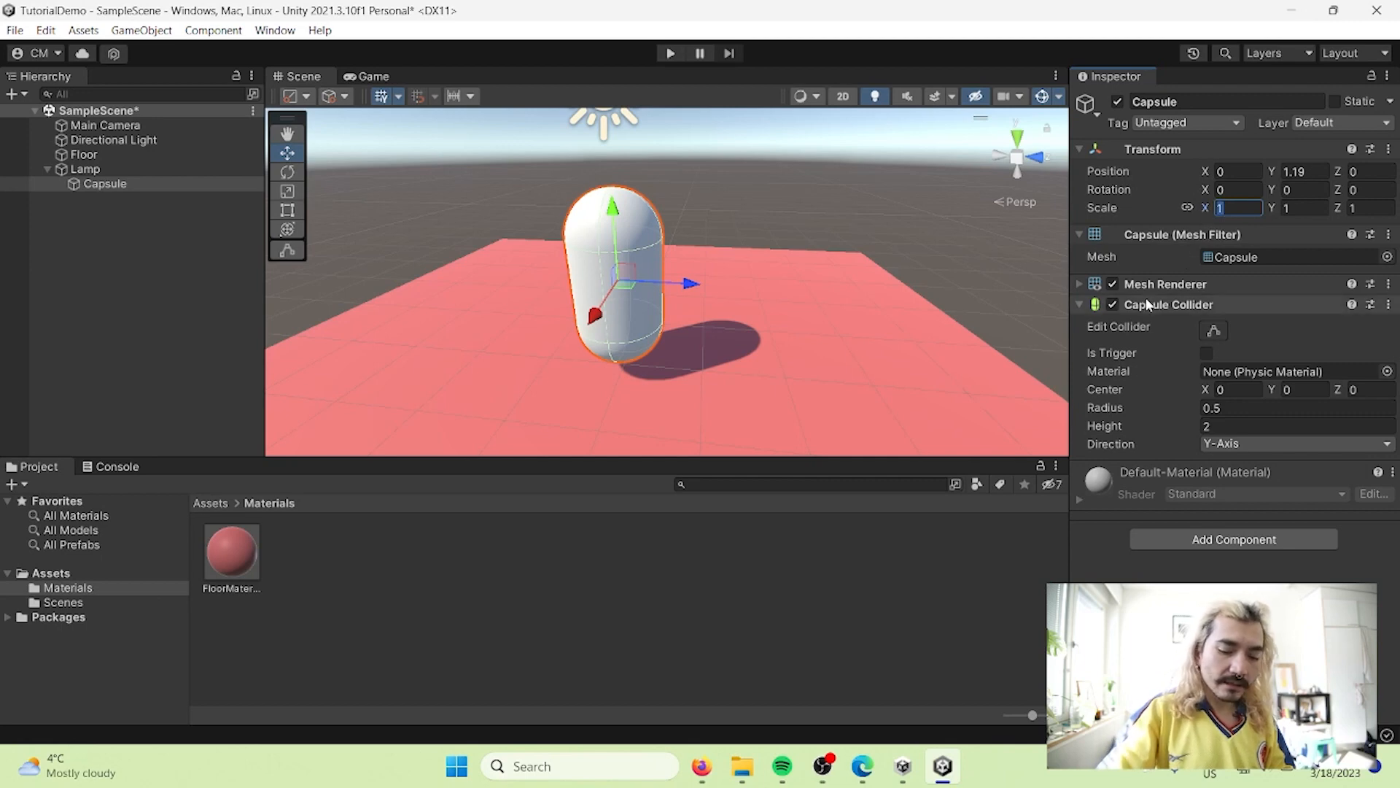
text(0.5)
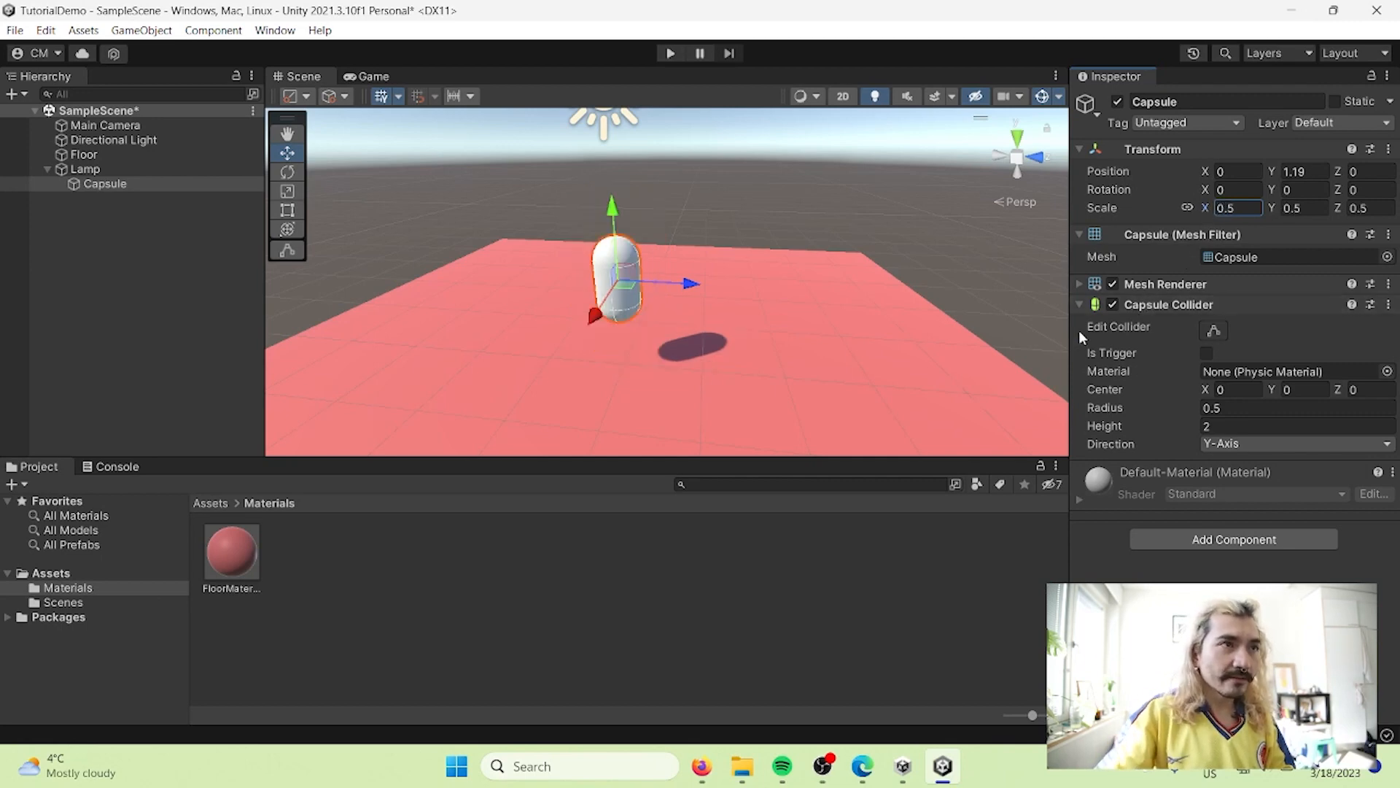
drag(613, 212, 602, 245)
Add a sphere as a second child of the Lamp object and raise it to Y 0.43
click(105, 173)
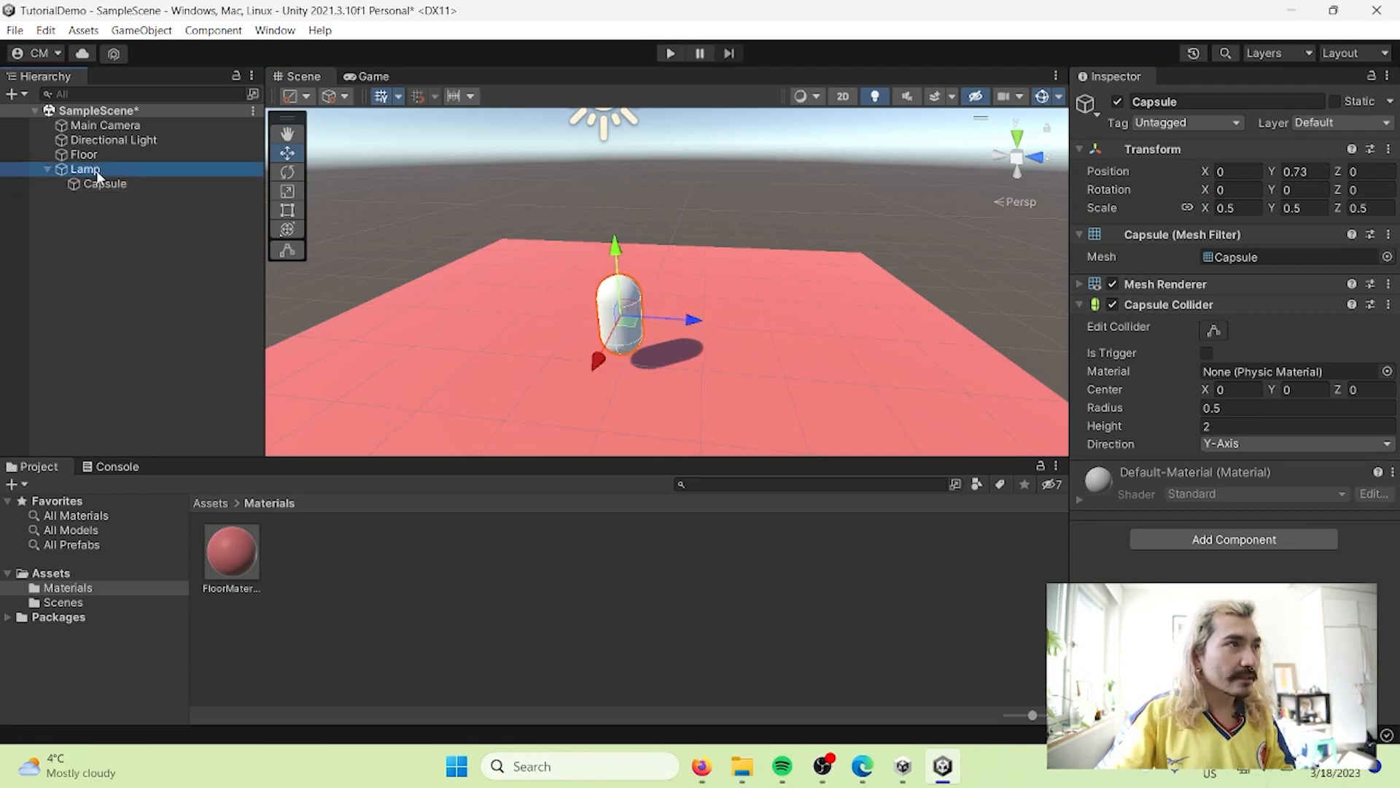
right_click(106, 173)
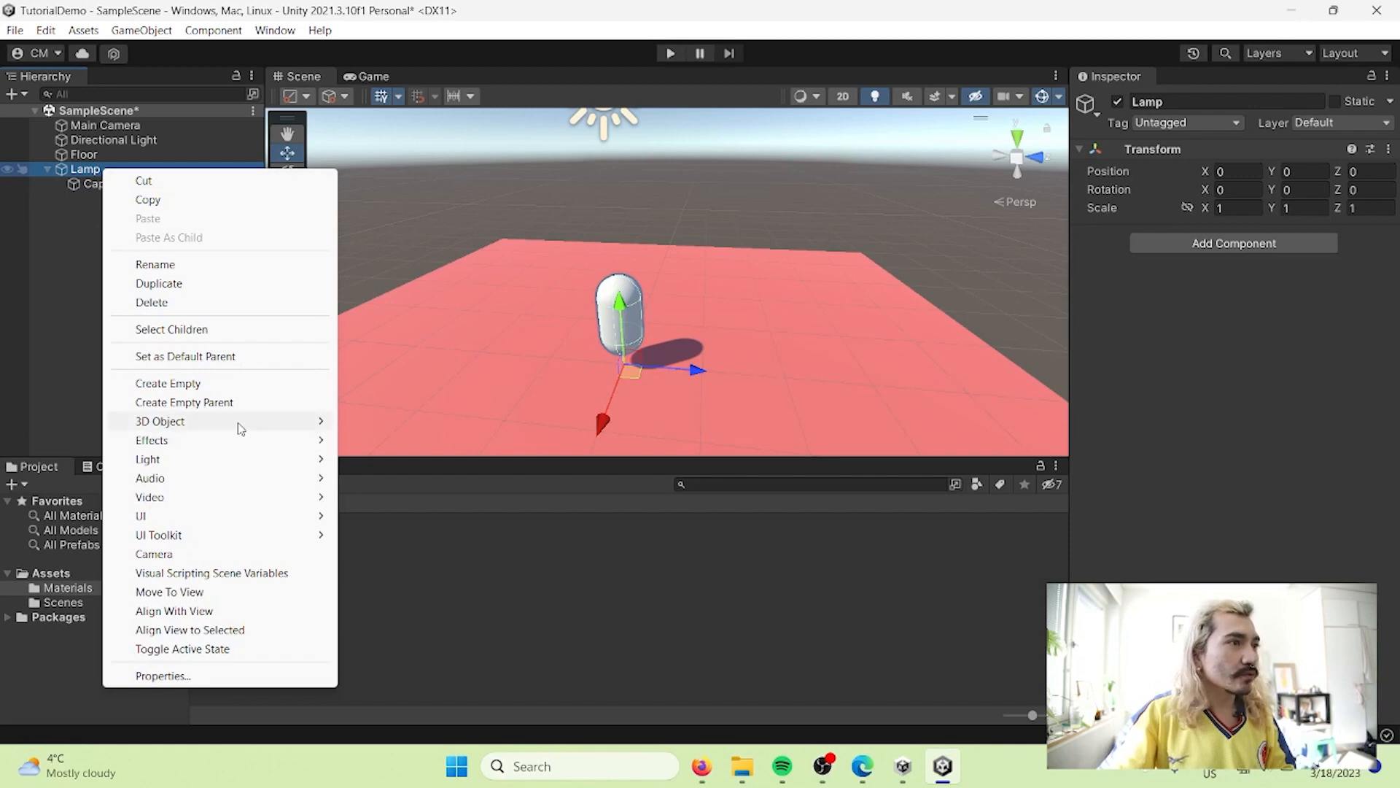
mouse_move(238, 422)
click(416, 441)
drag(625, 310, 622, 277)
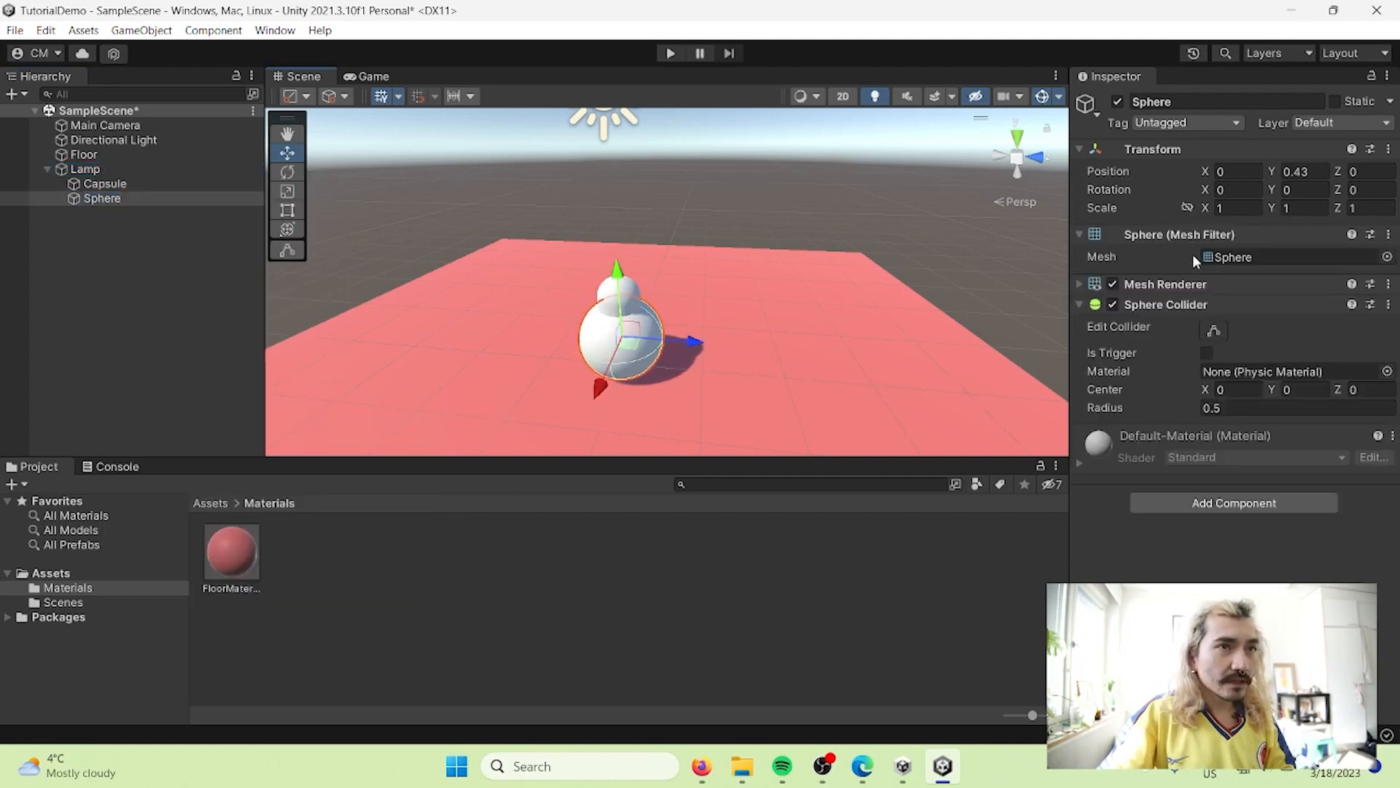
Scale the sphere uniformly to 0.7 with linked proportions
click(1188, 207)
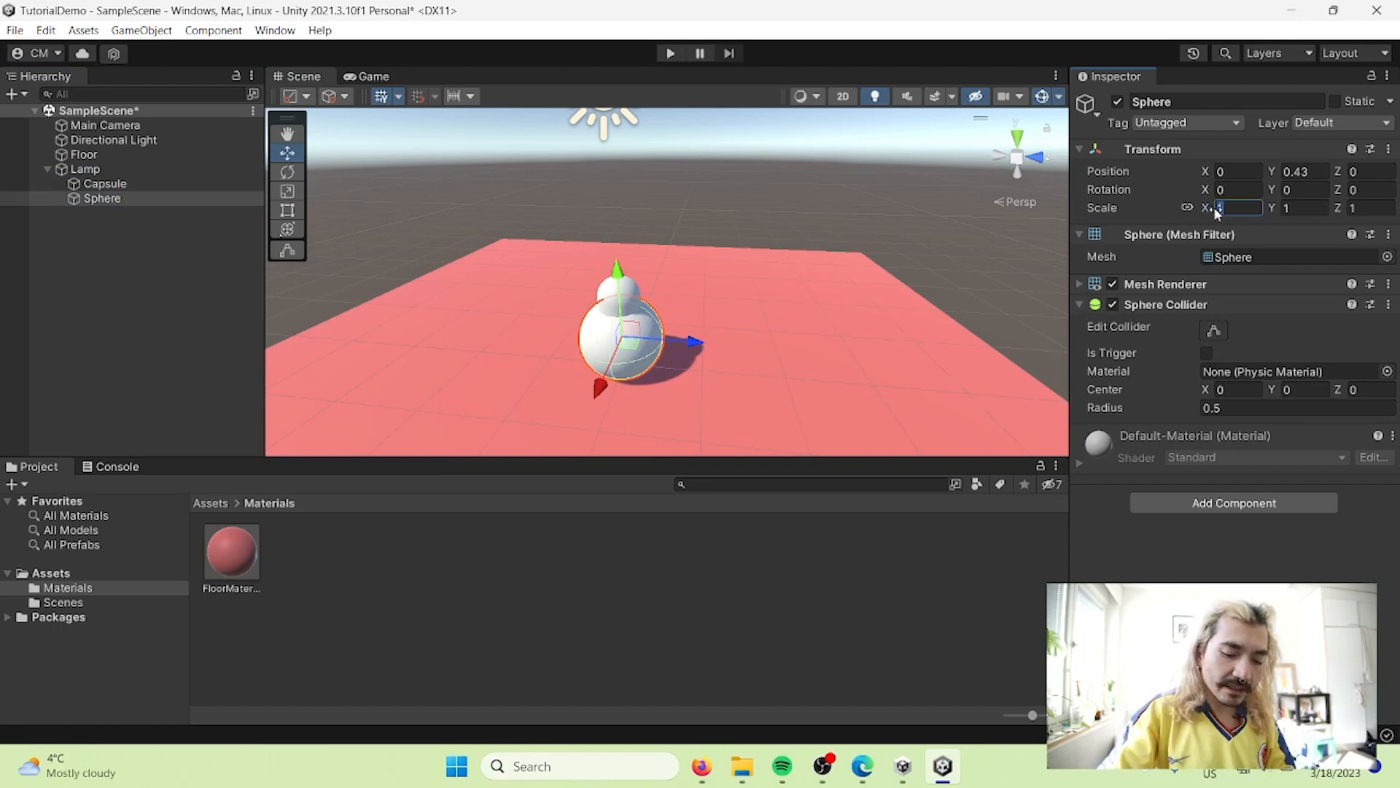
text(.7)
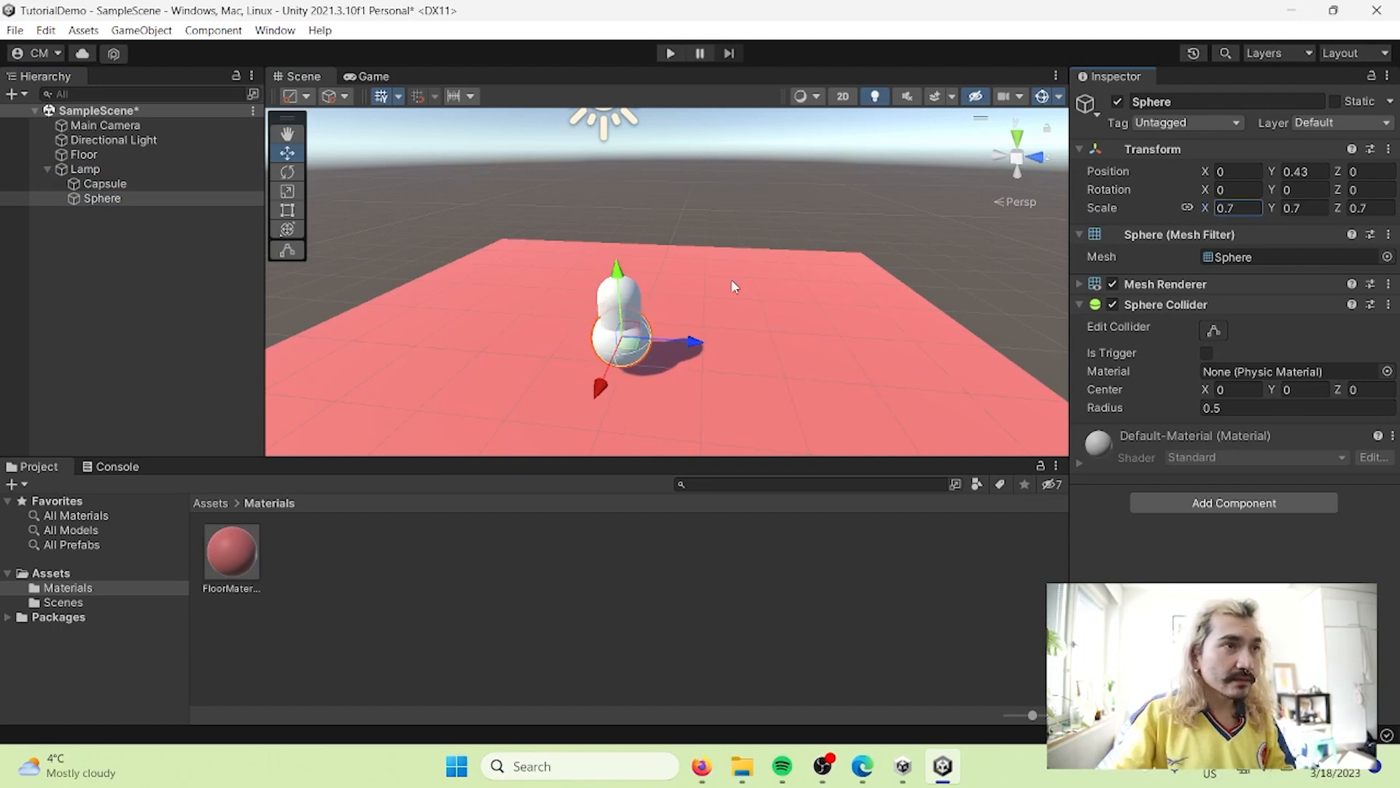
Scale the capsule uniformly to 0.2 and raise it to Y 0.89 so it sits on top of the sphere
click(629, 286)
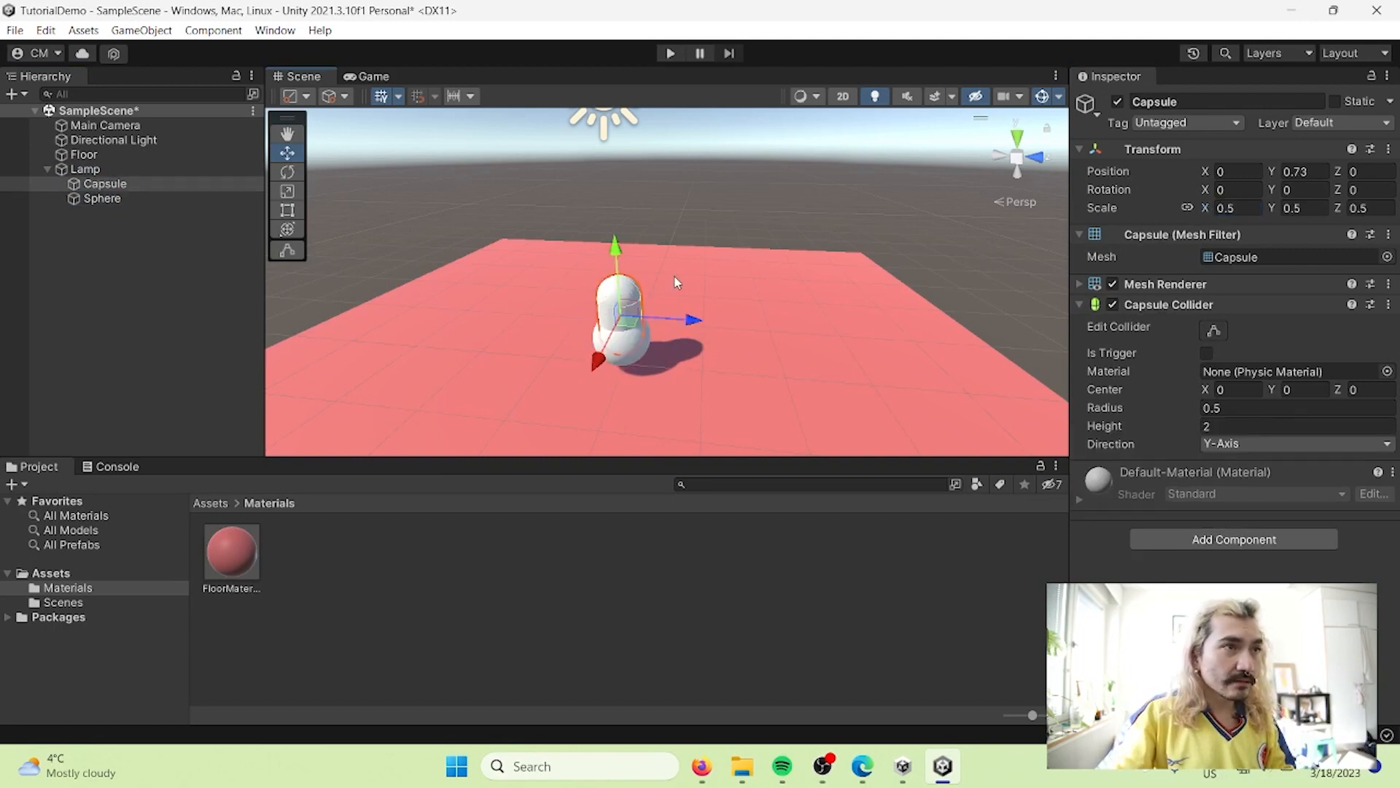
click(1238, 206)
text(0.)
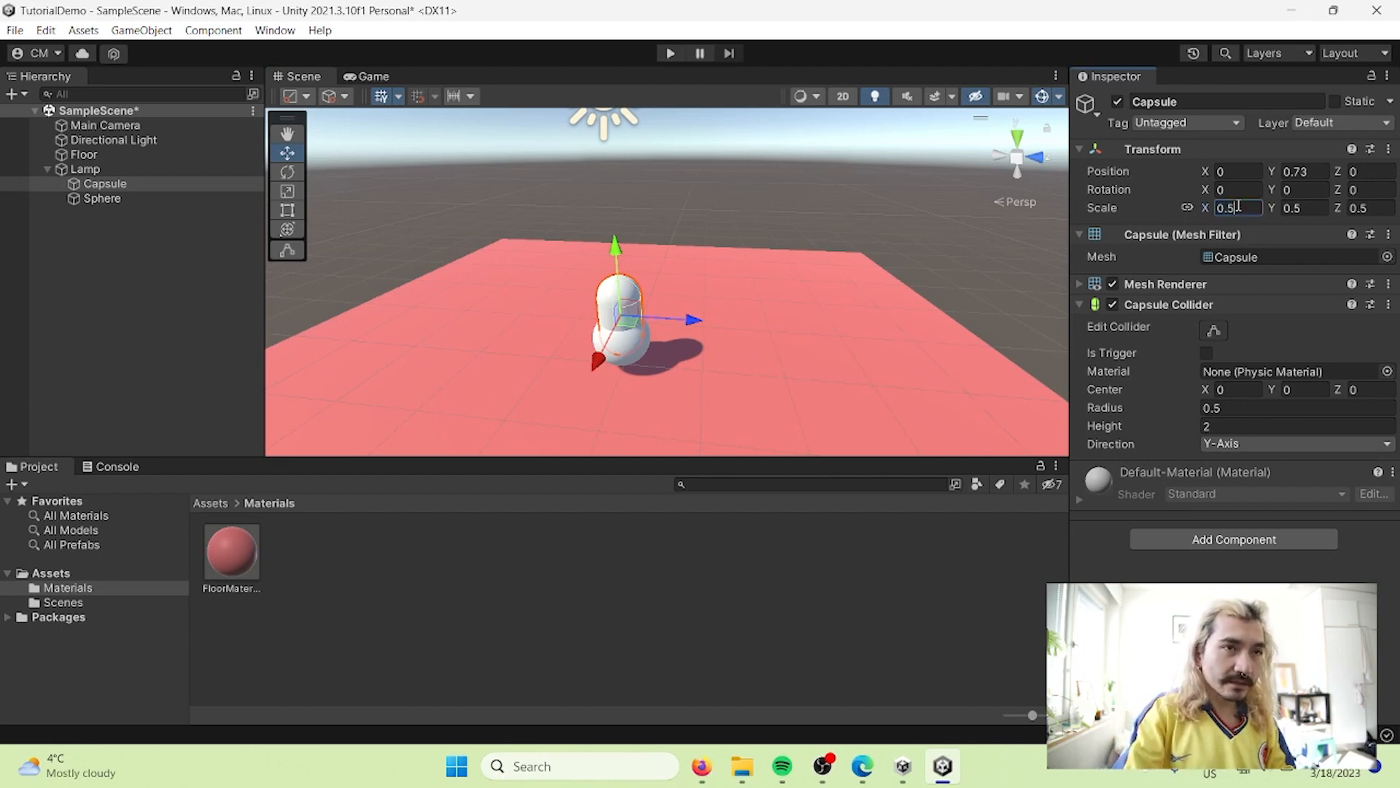
text(2)
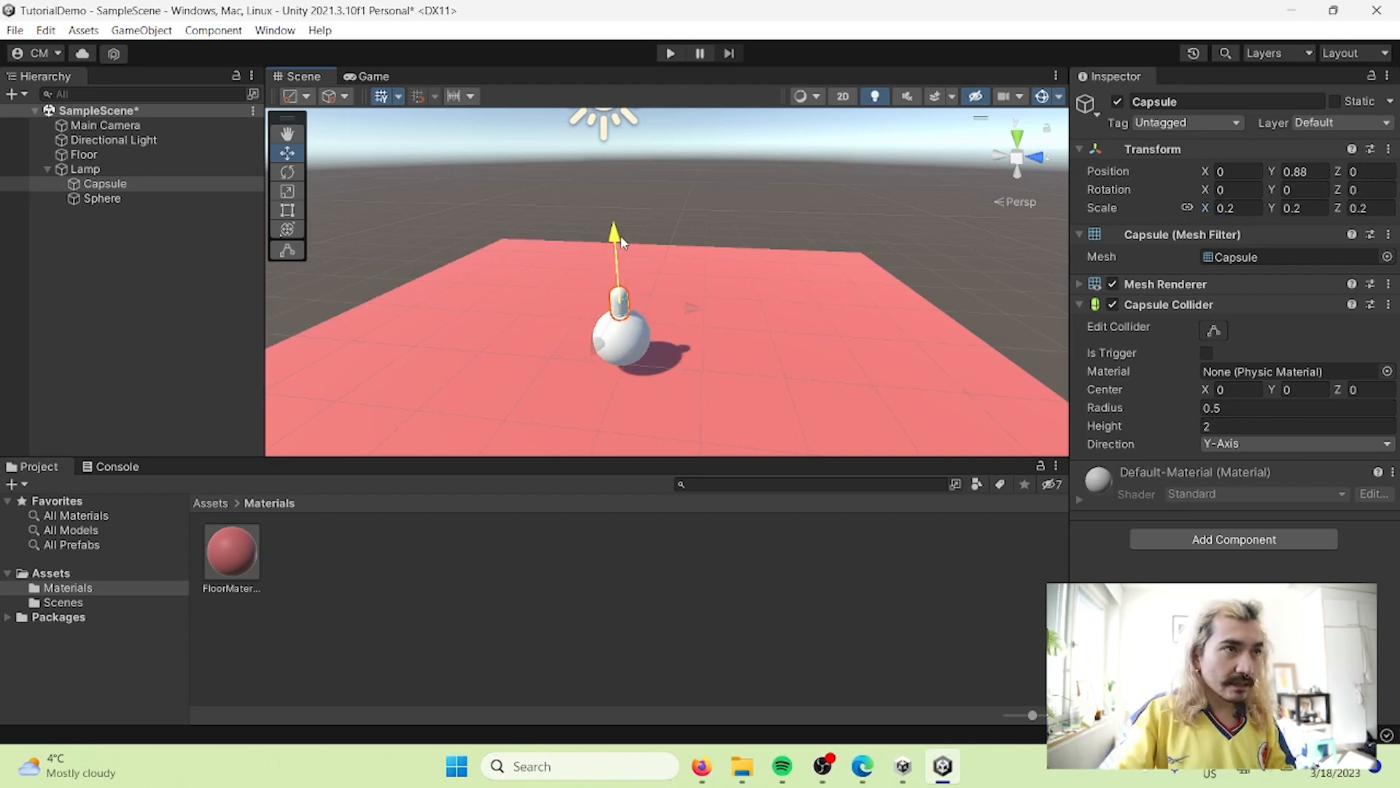
click(632, 352)
click(722, 343)
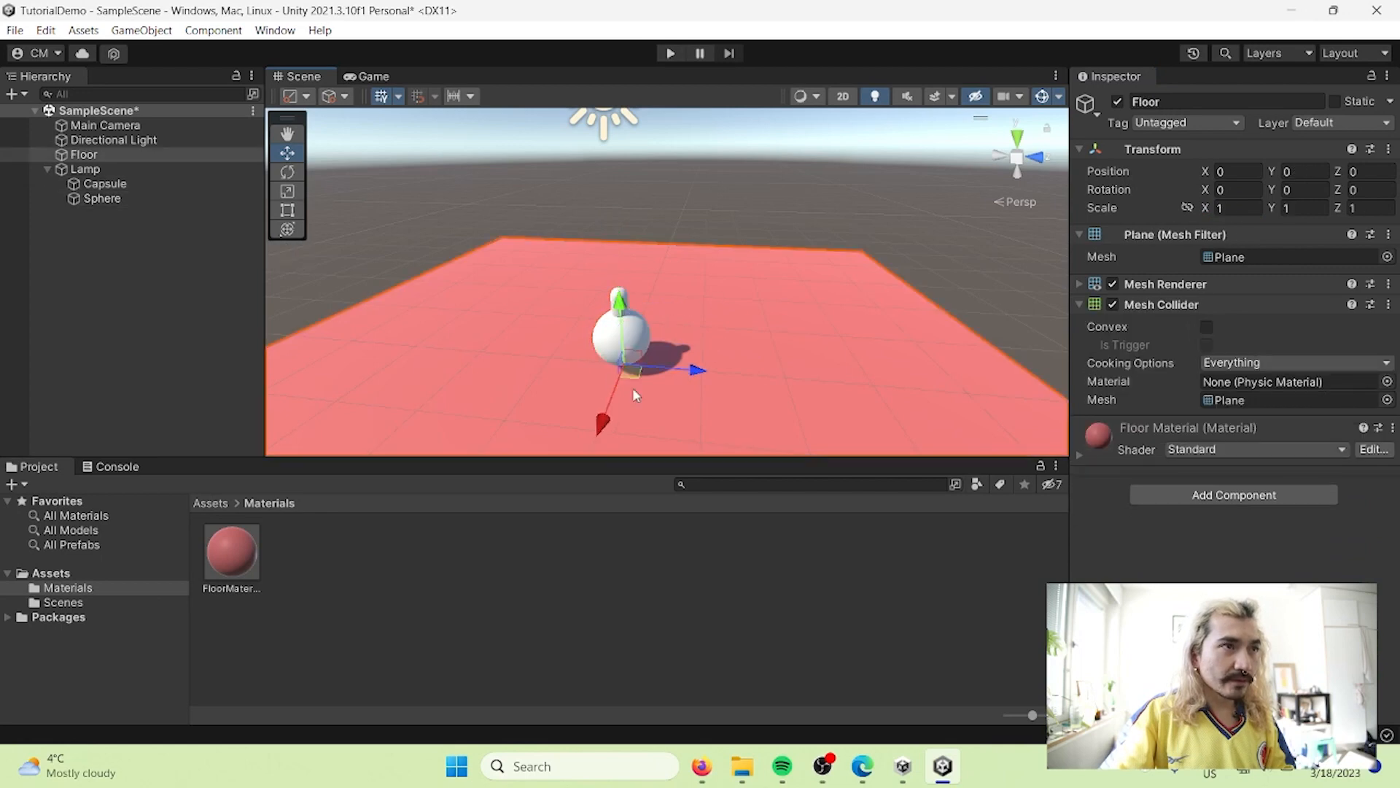
Examine the Lamp parent and its Capsule and Sphere children, selecting each in turn and collapsing and expanding the group
scroll(633, 387, up, 3)
middle_drag(613, 347, 686, 249)
scroll(687, 250, up, 3)
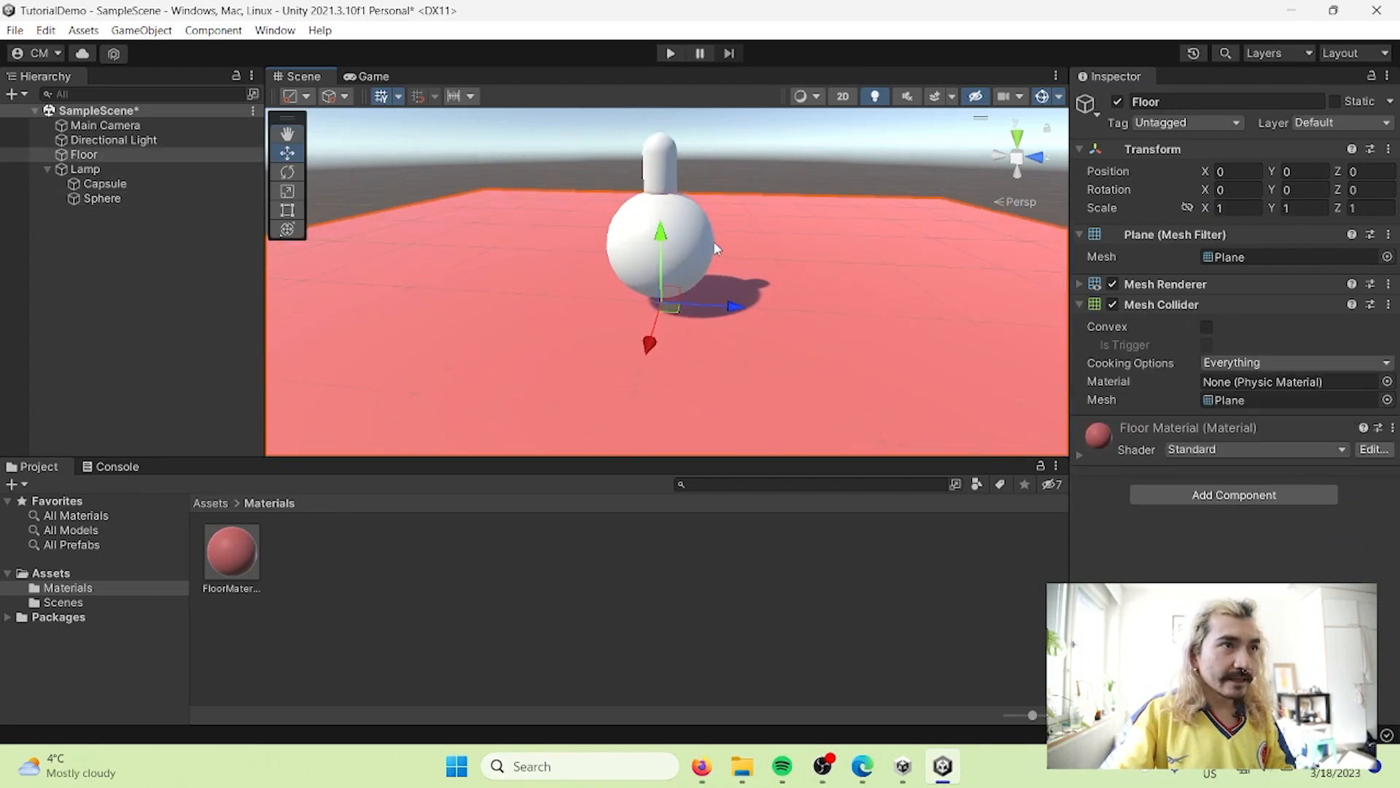
scroll(714, 241, down, 2)
middle_drag(742, 203, 732, 241)
click(86, 169)
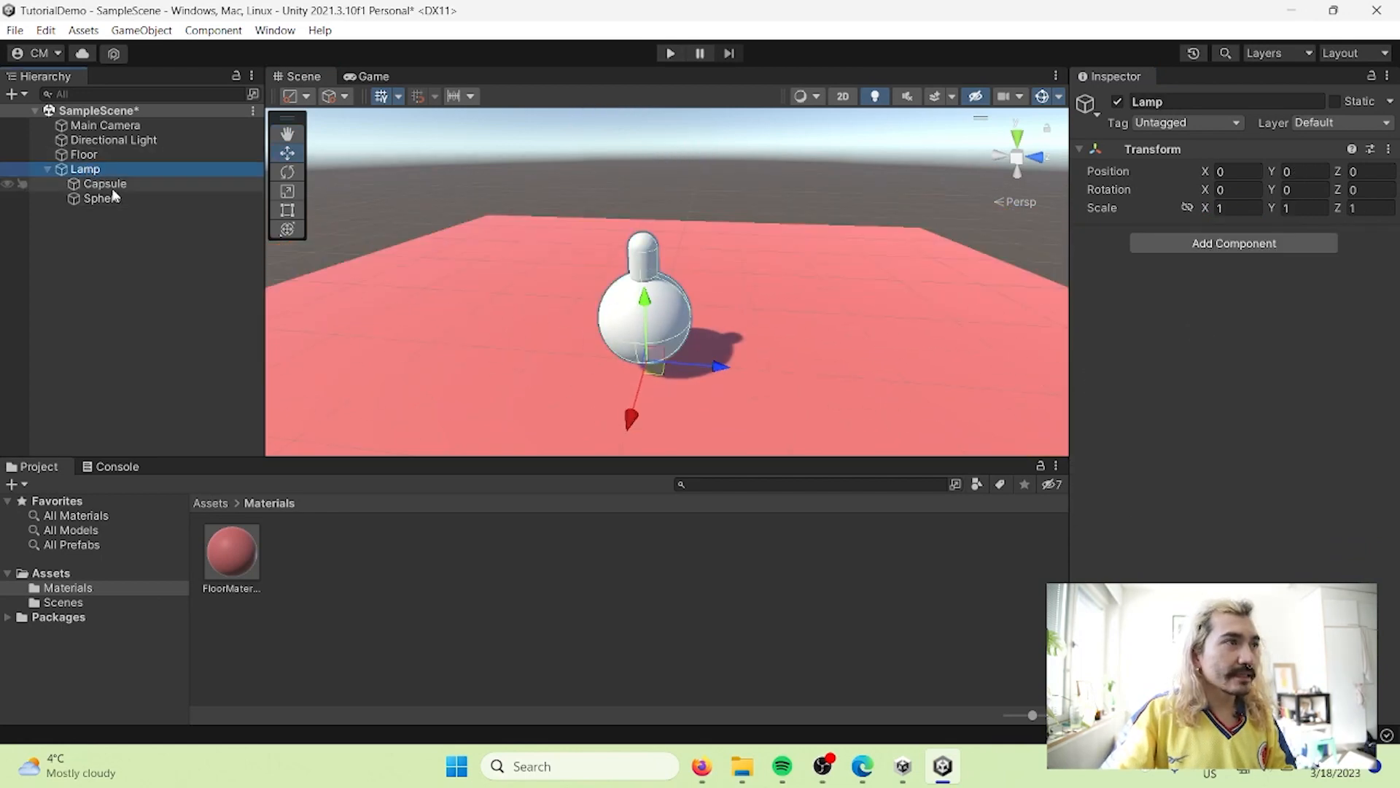
key(F2)
click(111, 187)
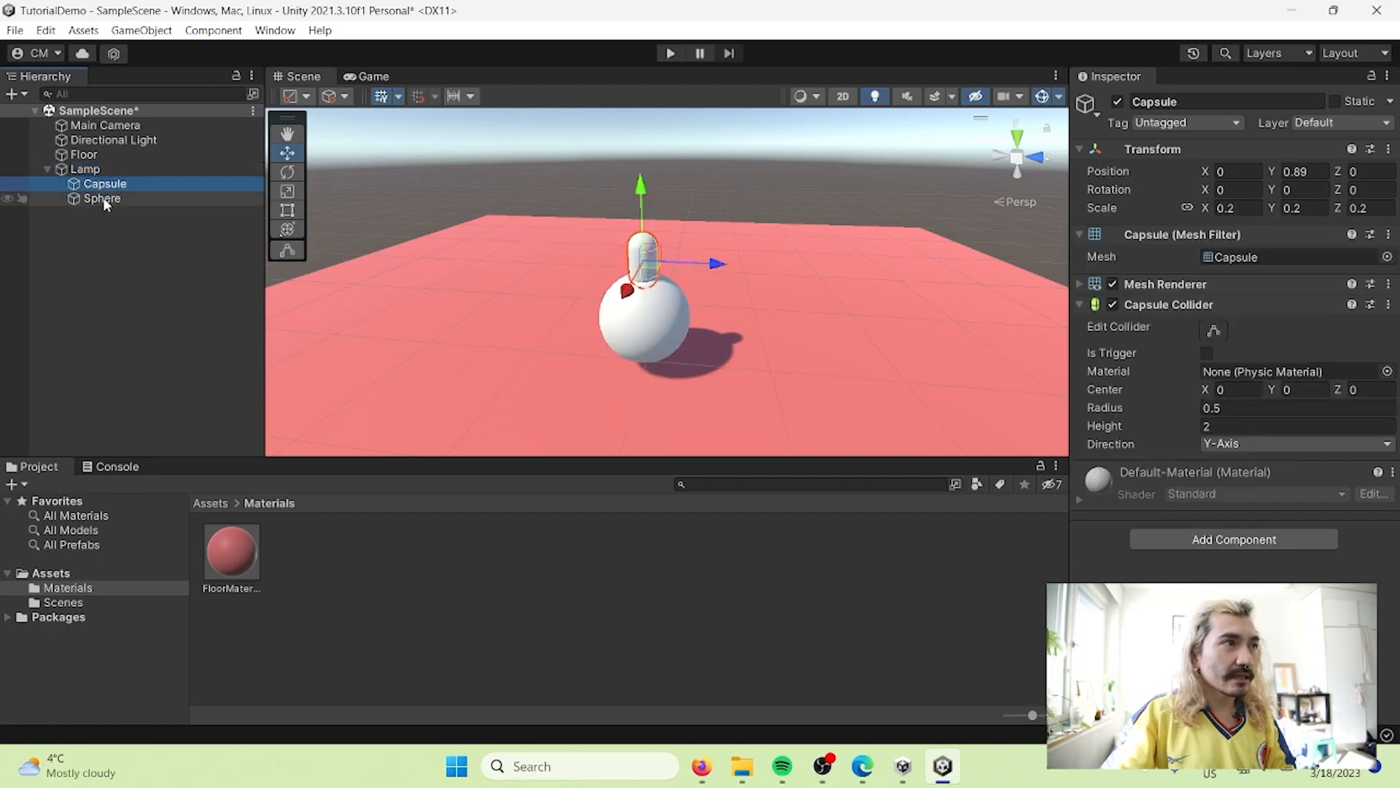
click(103, 198)
click(104, 188)
click(99, 199)
click(98, 172)
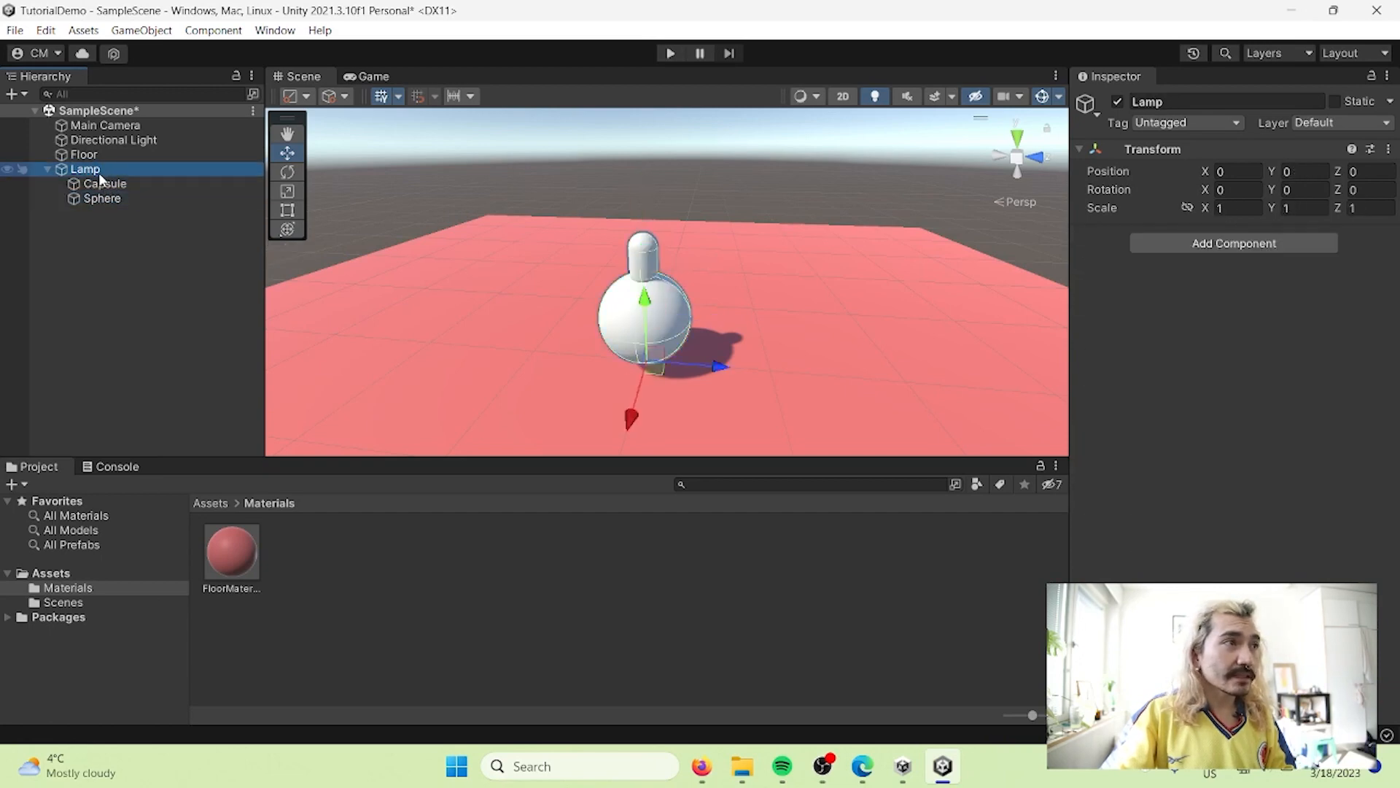
click(48, 168)
click(47, 169)
click(103, 184)
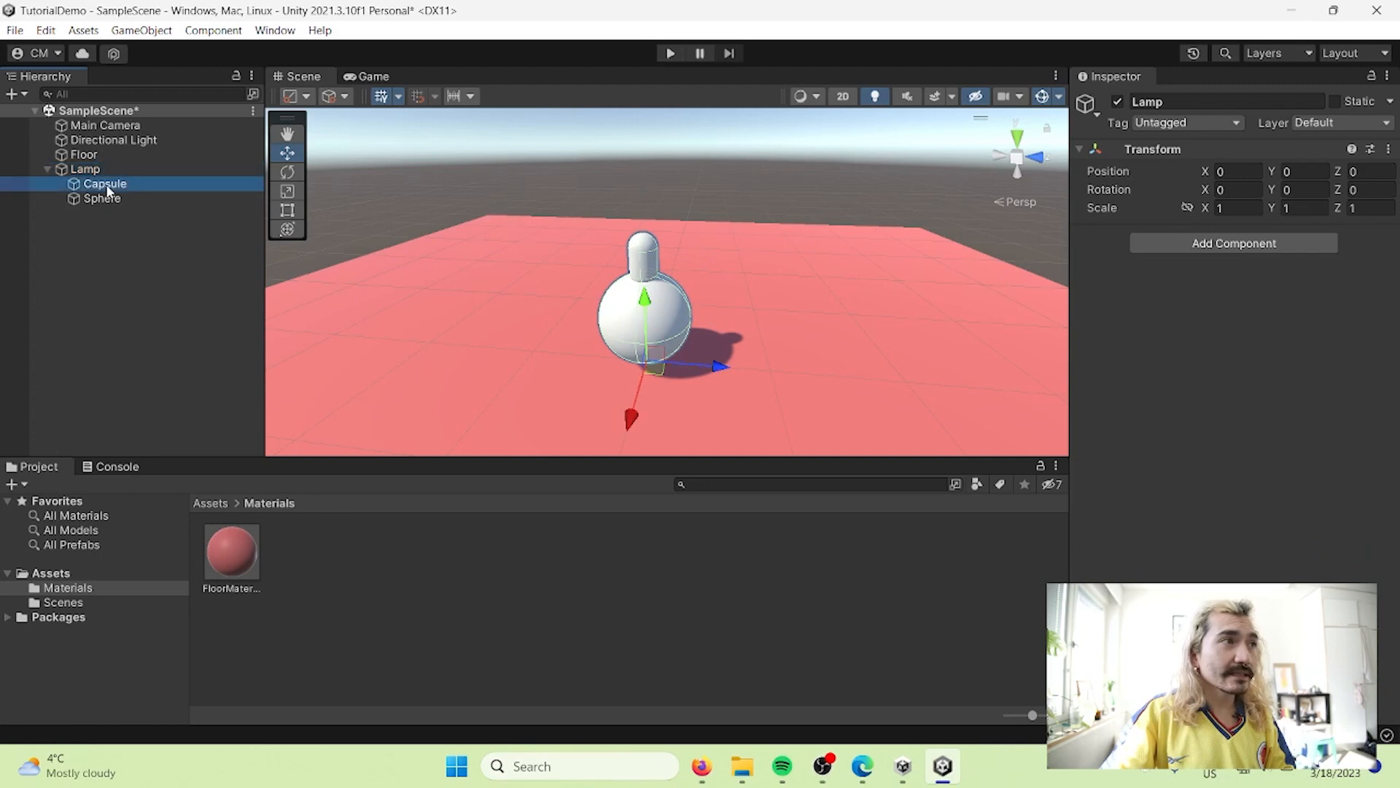
click(102, 198)
click(104, 168)
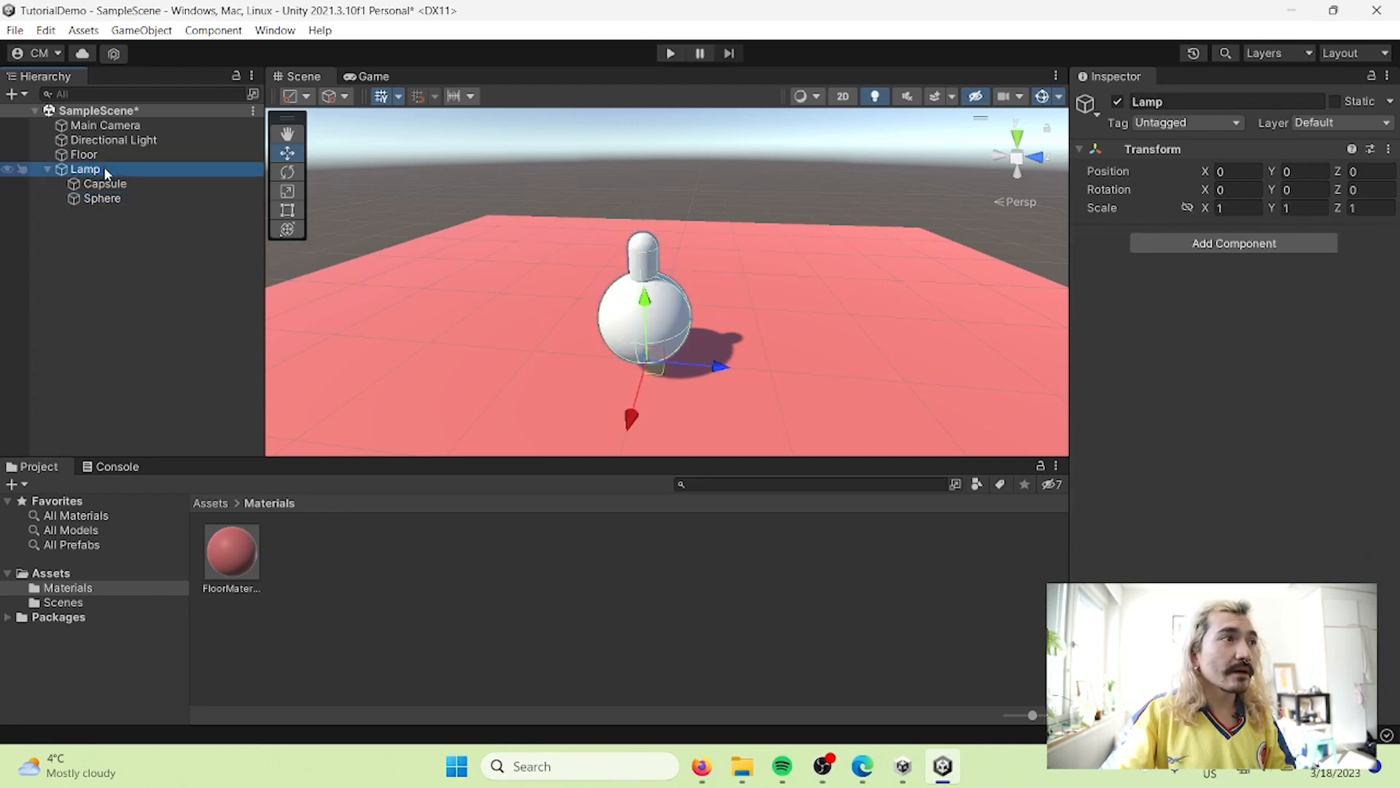
click(48, 169)
click(48, 169)
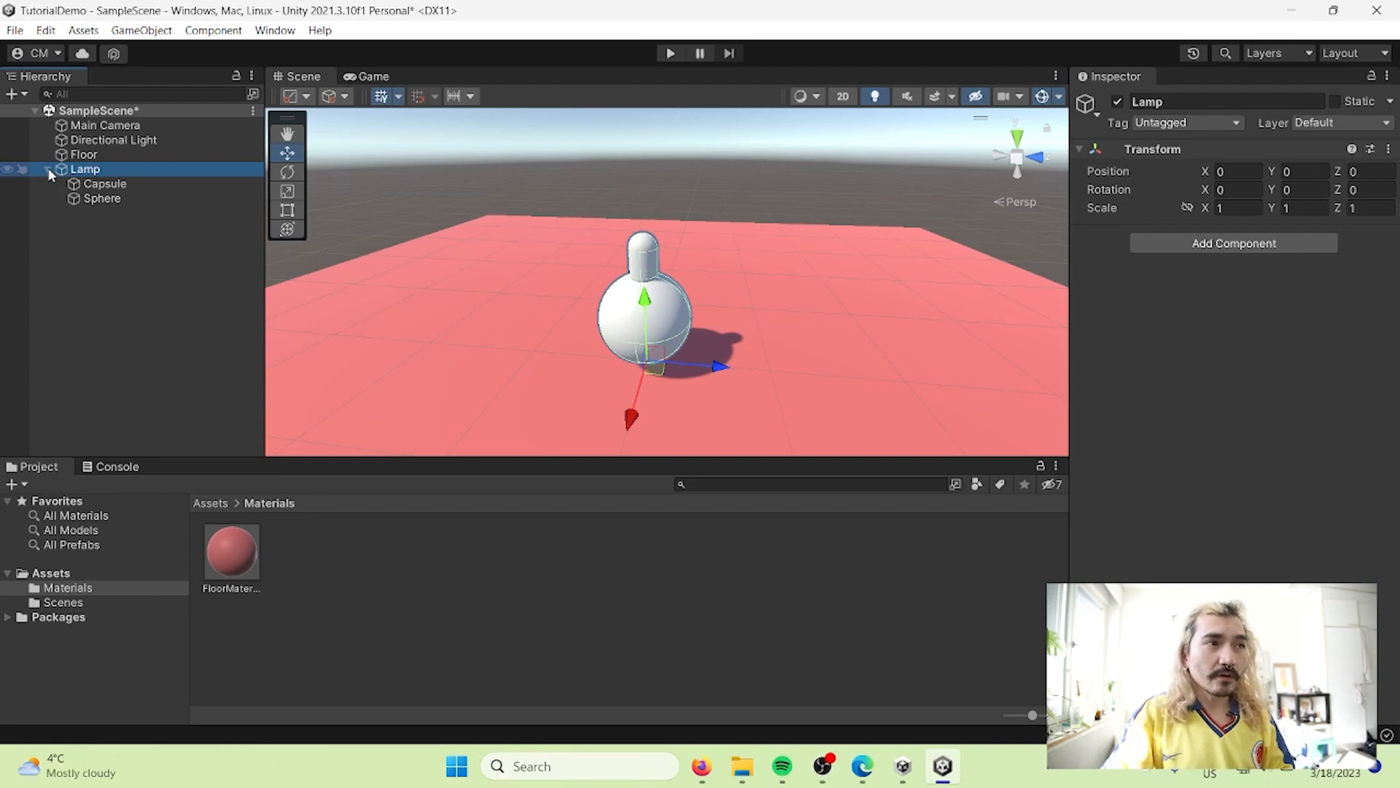
click(93, 223)
click(114, 185)
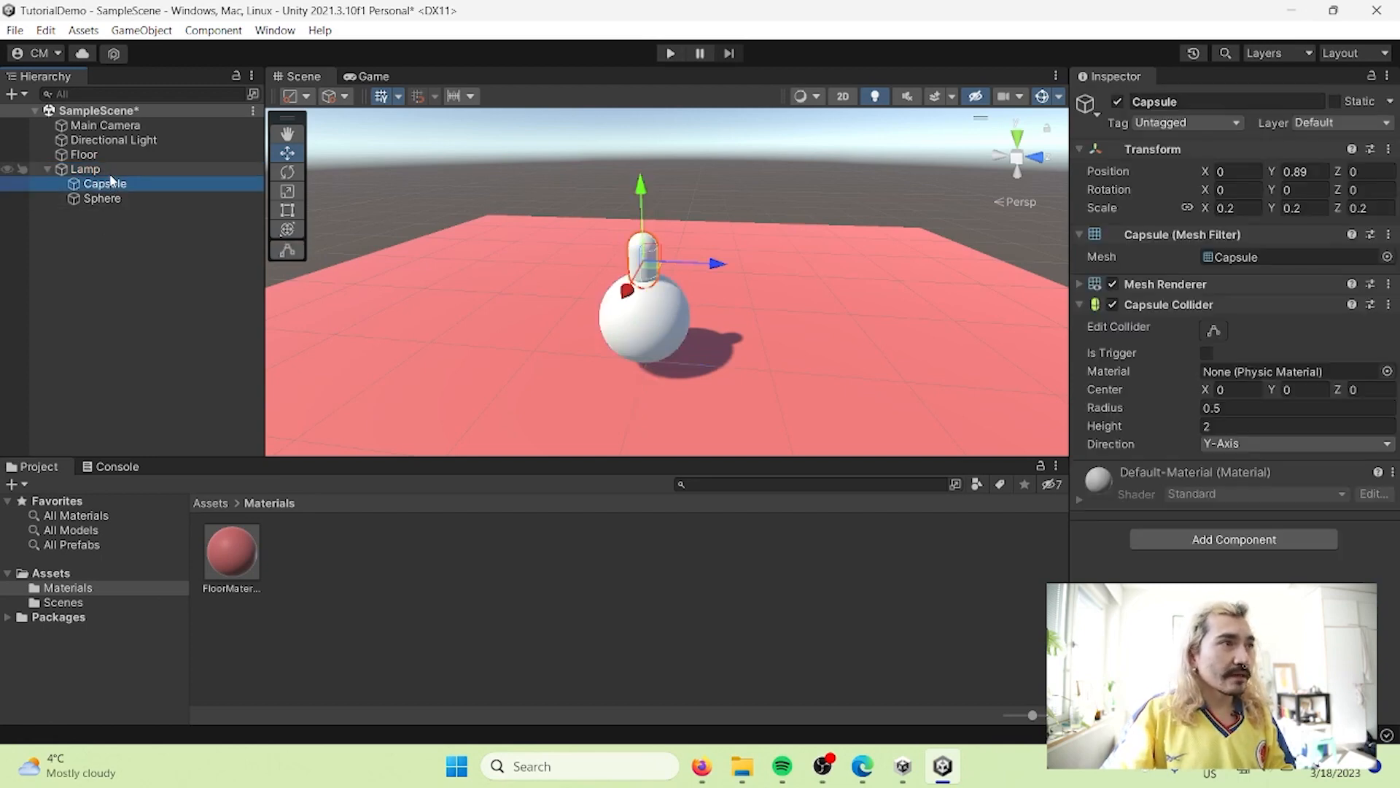
click(102, 170)
Create a new material named LampBody in the Materials folder
click(296, 605)
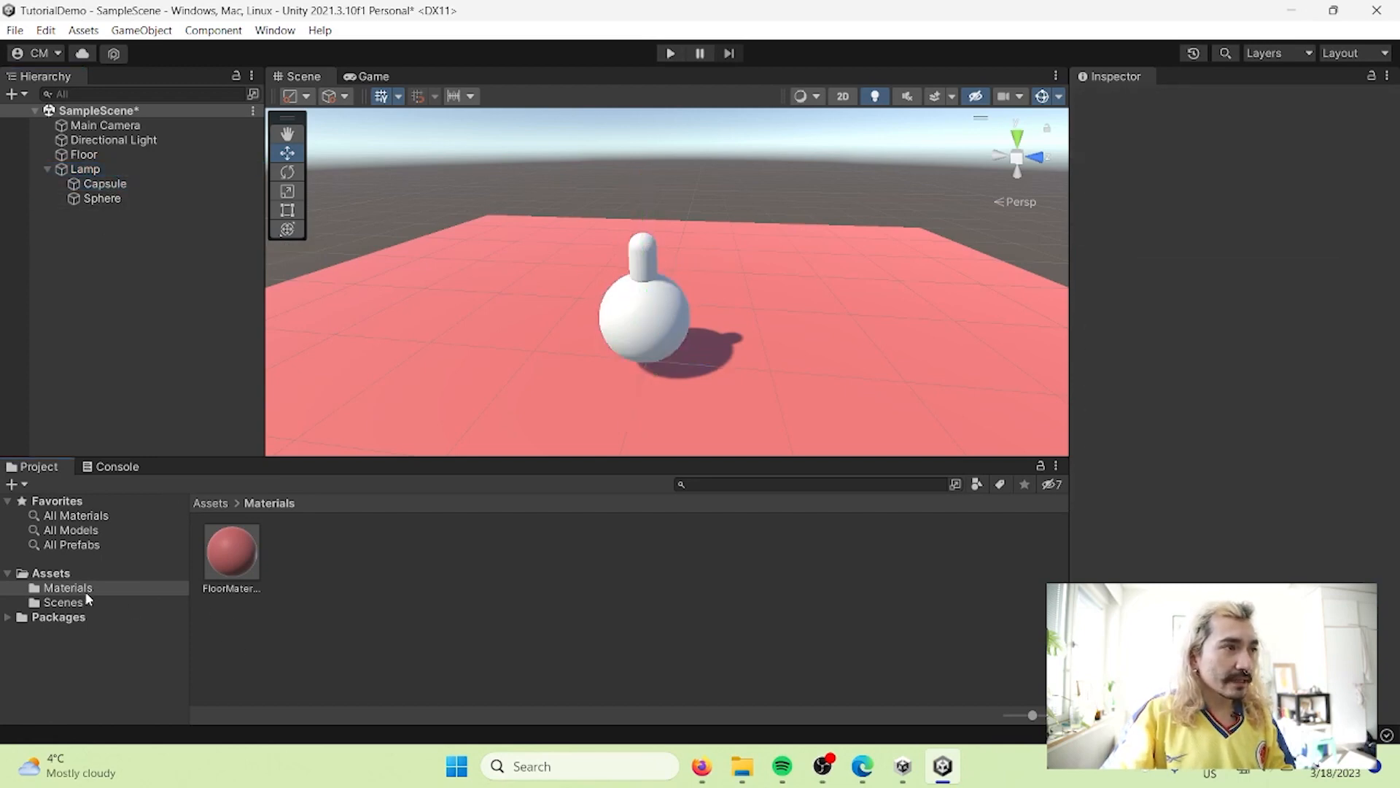
right_click(320, 560)
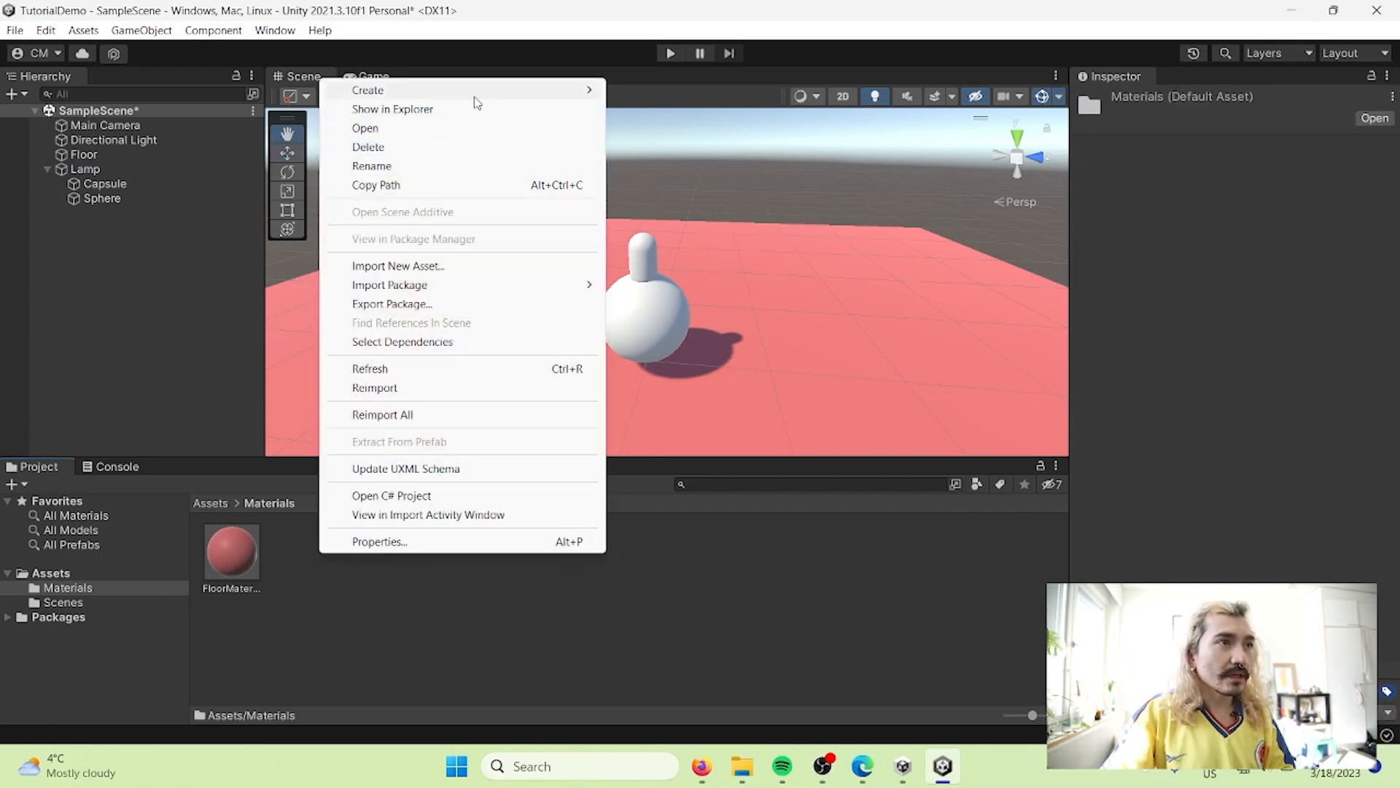
mouse_move(477, 102)
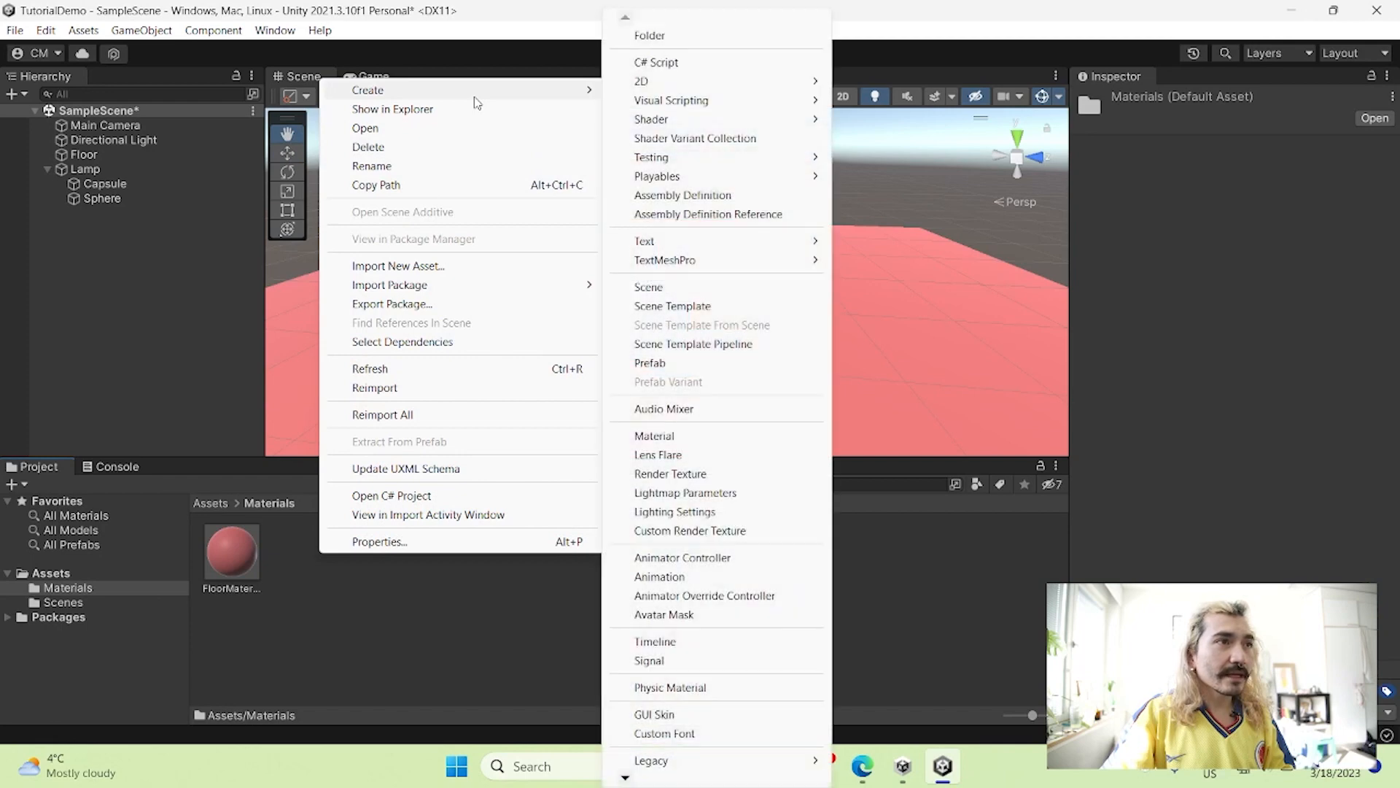
click(692, 445)
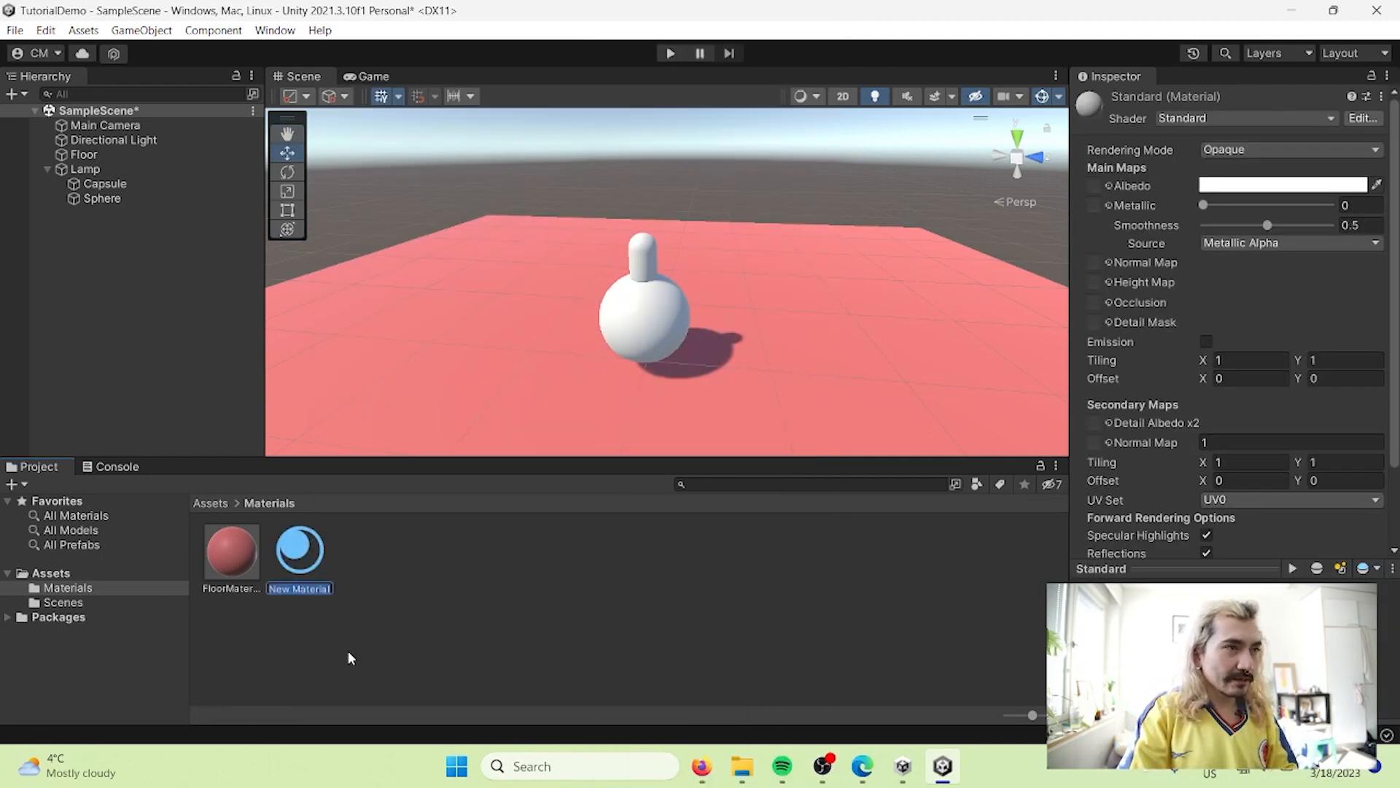
text(Lamp)
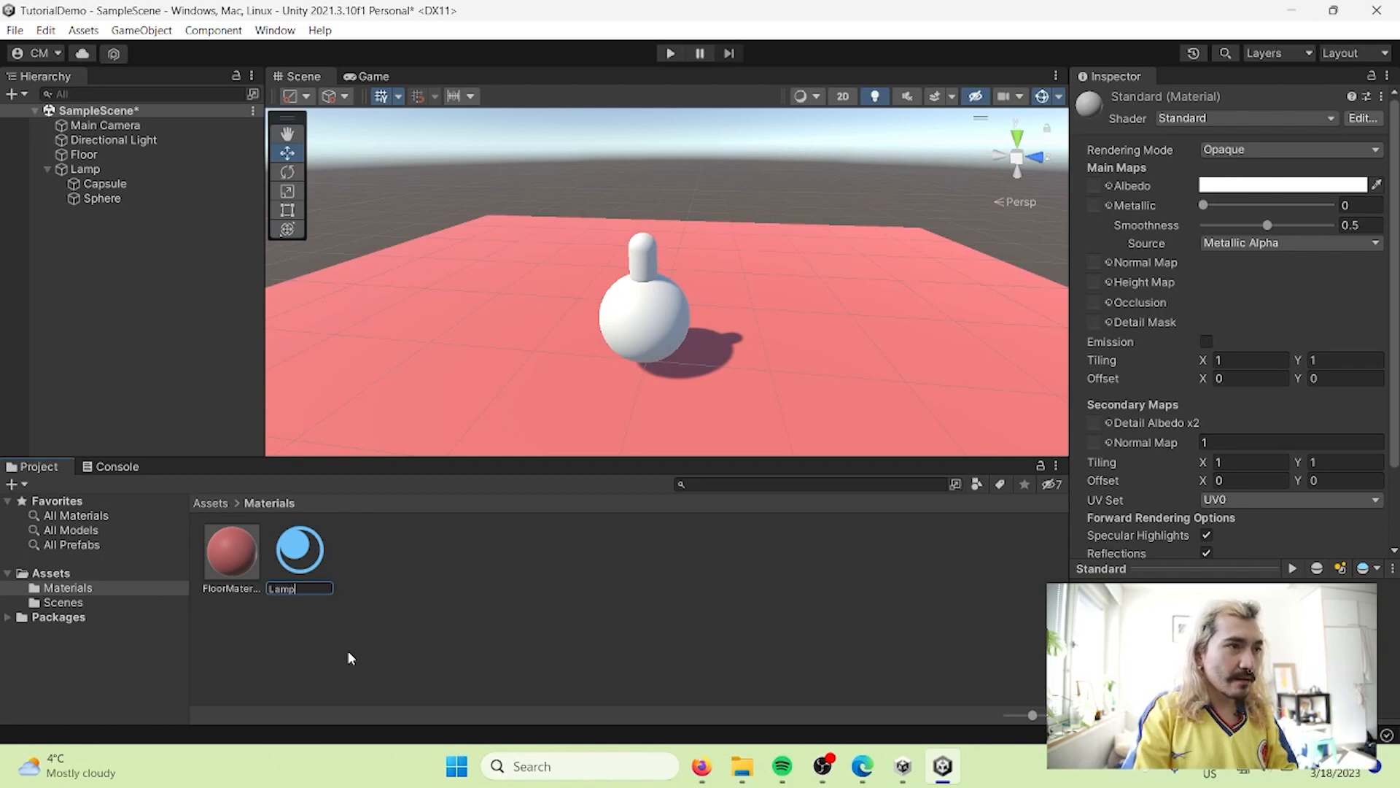
text(Body)
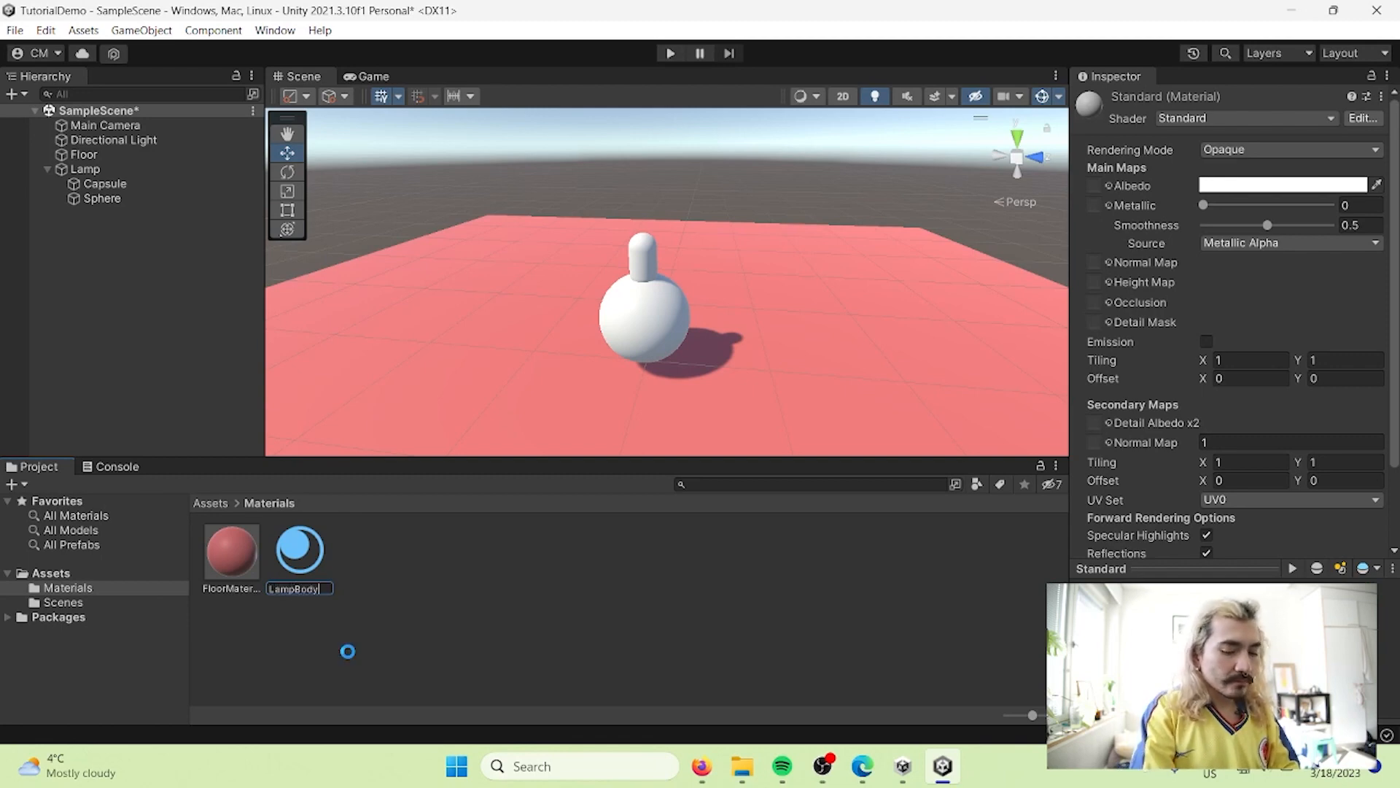
key(Return)
Set the LampBody material's albedo to bright green 32EF11 and apply the material to the lamp's sphere
click(1312, 186)
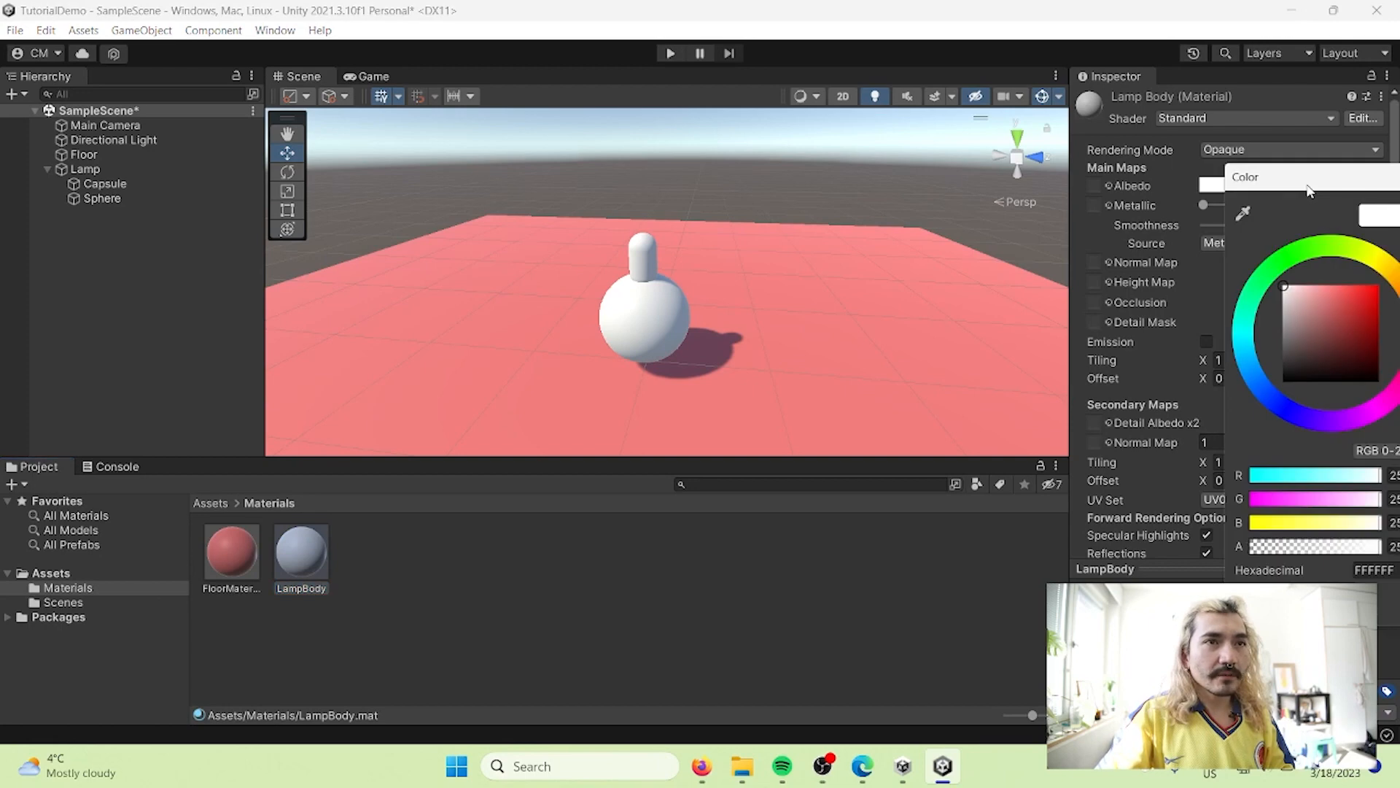
click(1300, 253)
drag(1319, 316, 1380, 286)
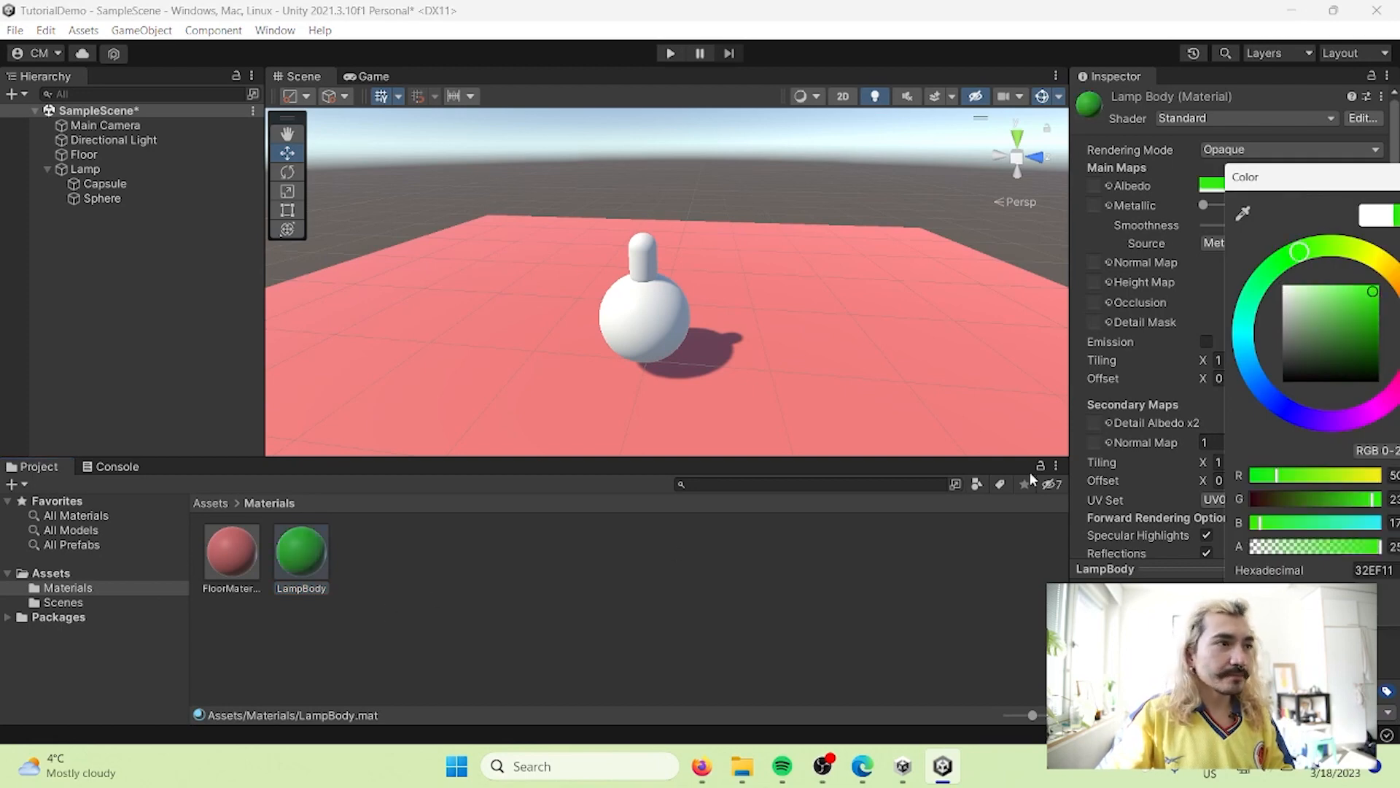
click(333, 647)
drag(301, 552, 647, 325)
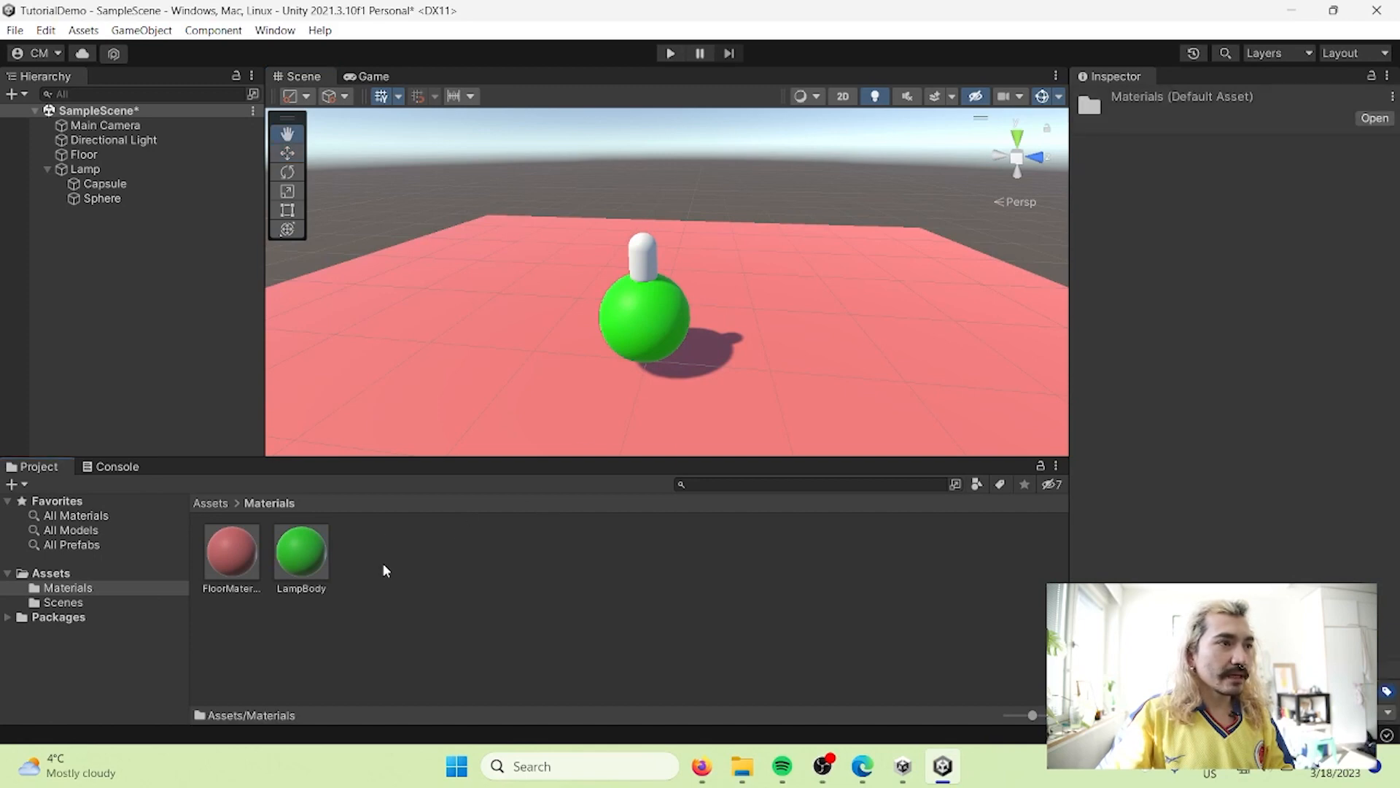
right_click(383, 563)
mouse_move(479, 102)
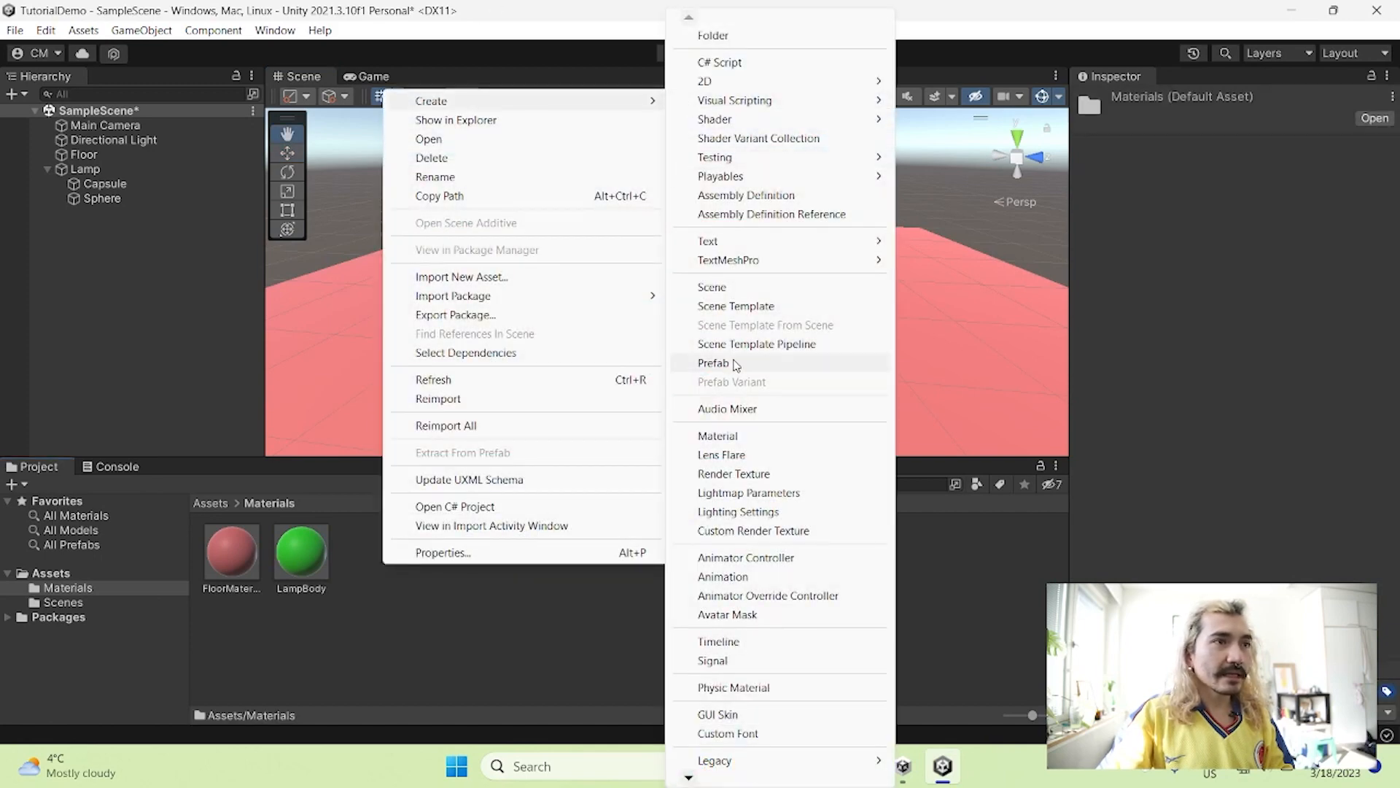
click(719, 435)
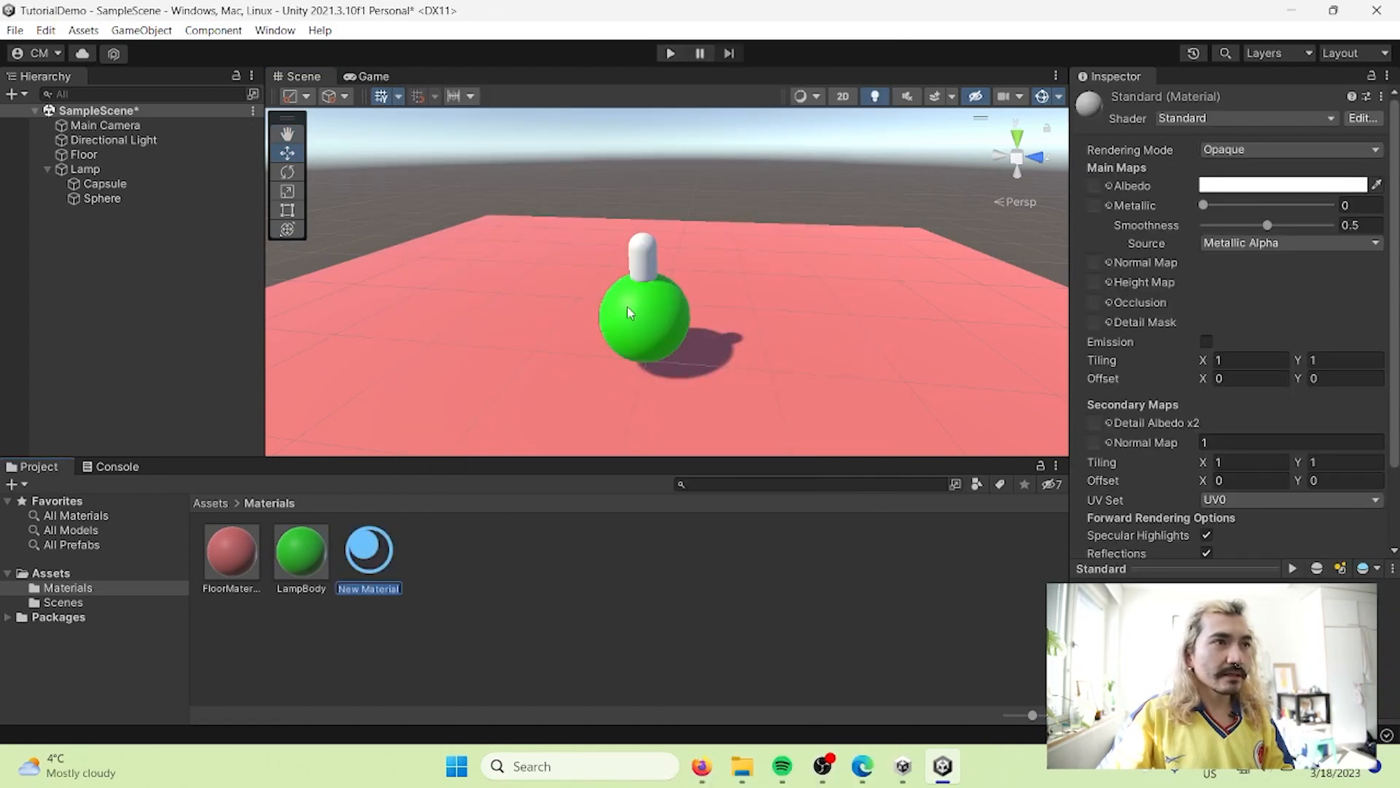
click(382, 570)
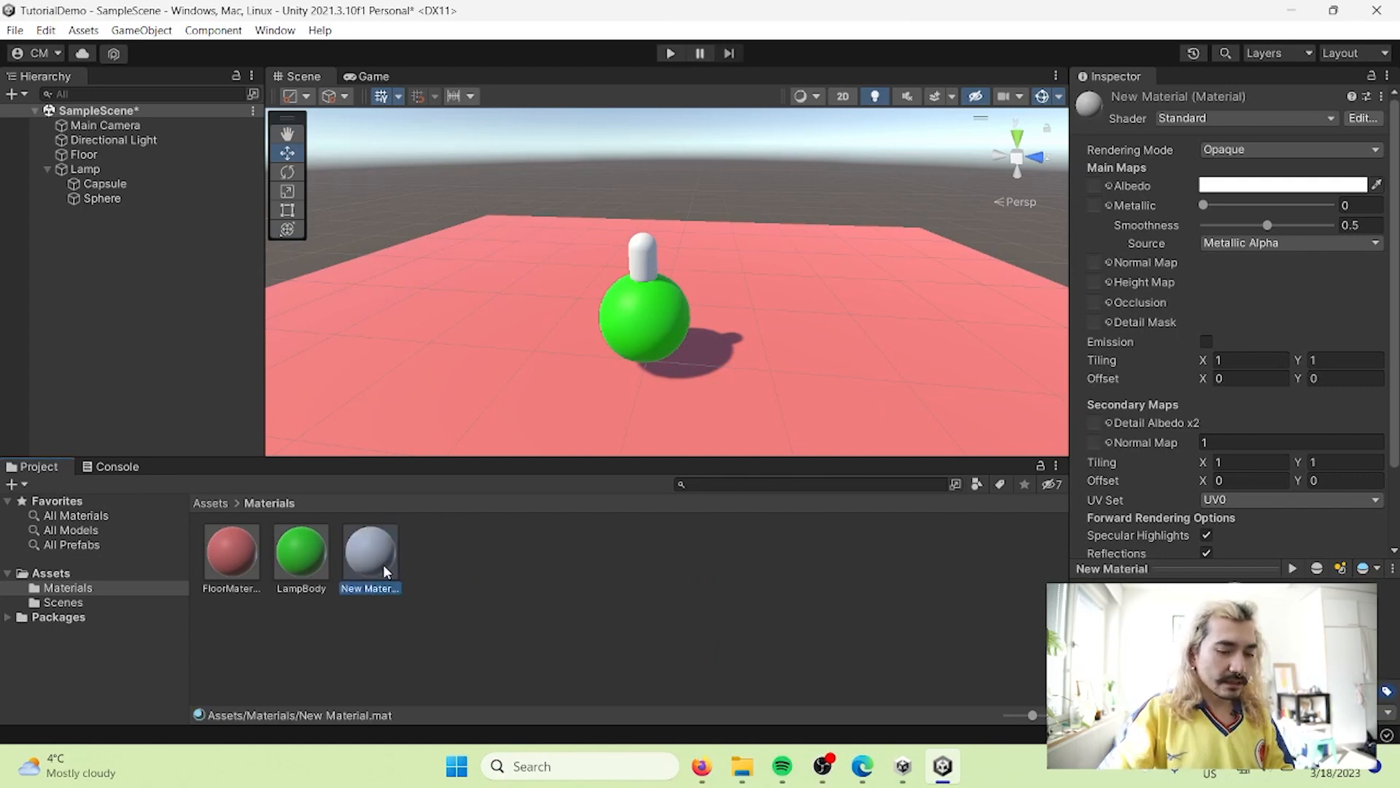
key(Delete)
click(742, 410)
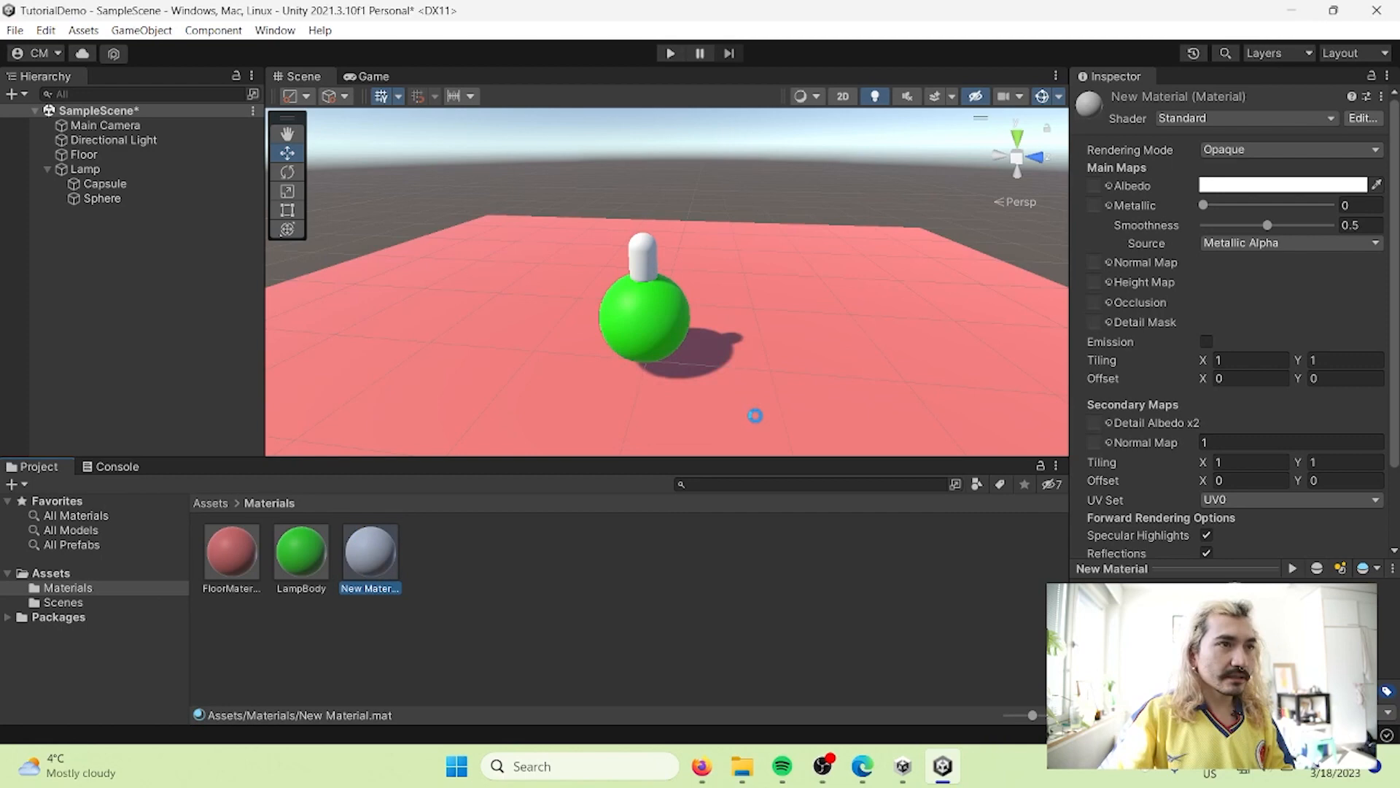
Add a point light as a child of the lamp's capsule, keeping the name Point Light
click(651, 258)
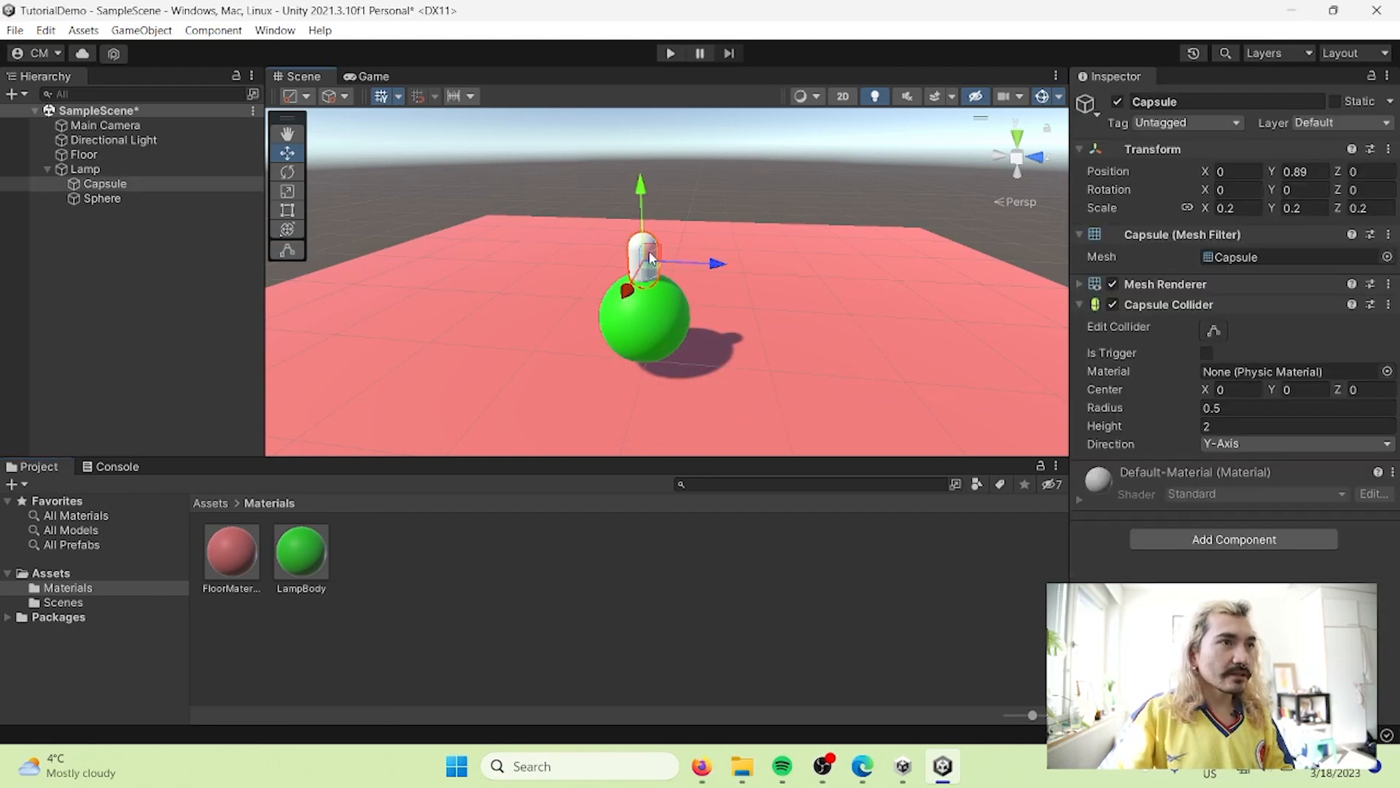
click(127, 197)
click(127, 185)
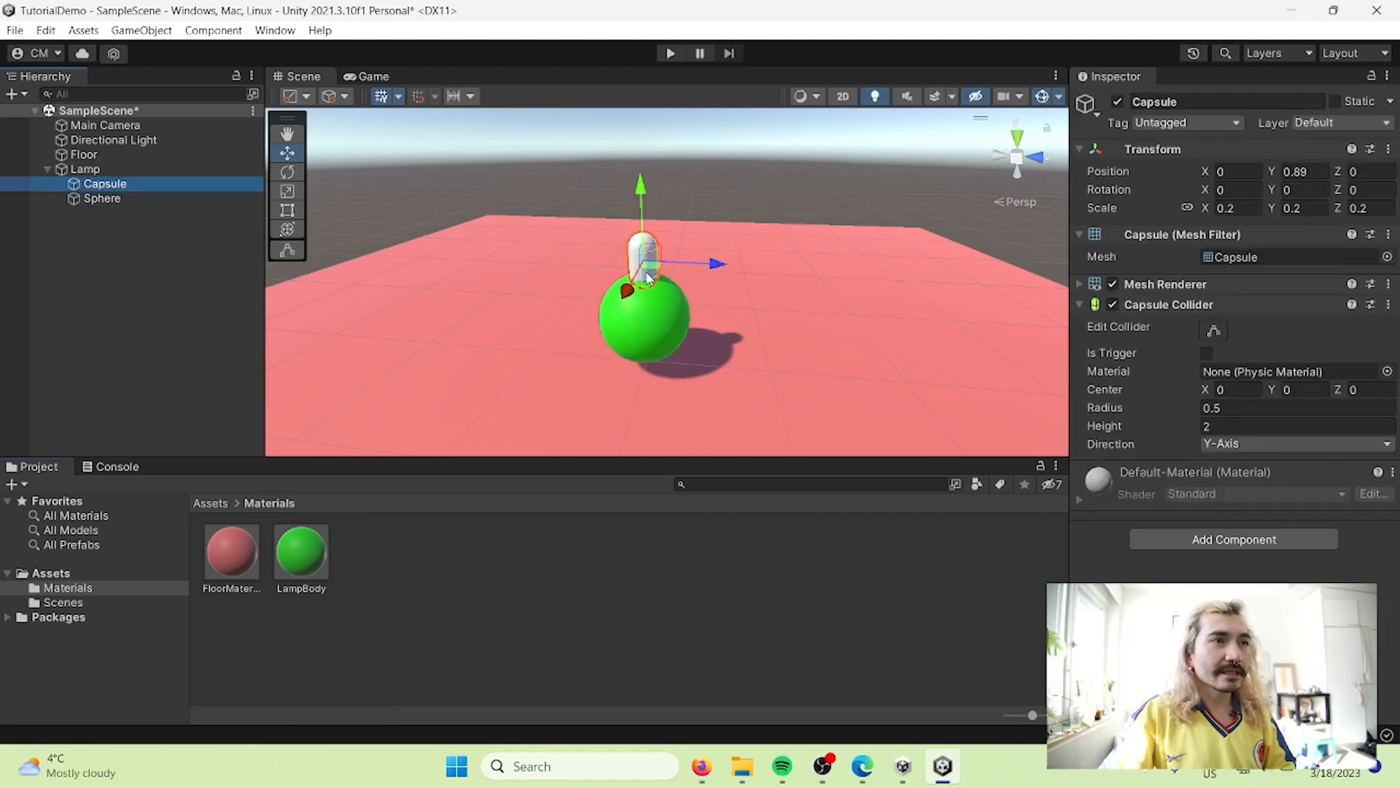
click(93, 204)
click(96, 184)
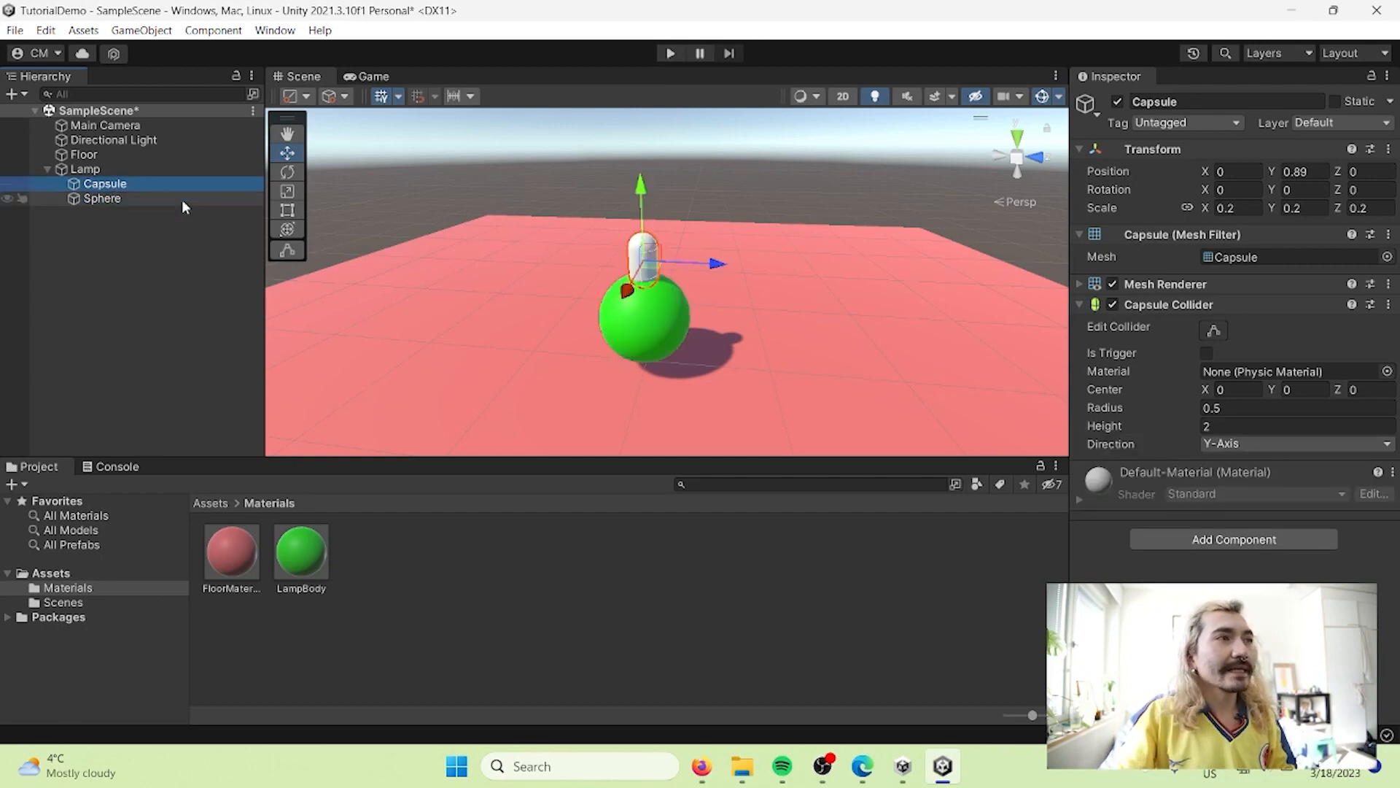
right_click(129, 186)
mouse_move(304, 475)
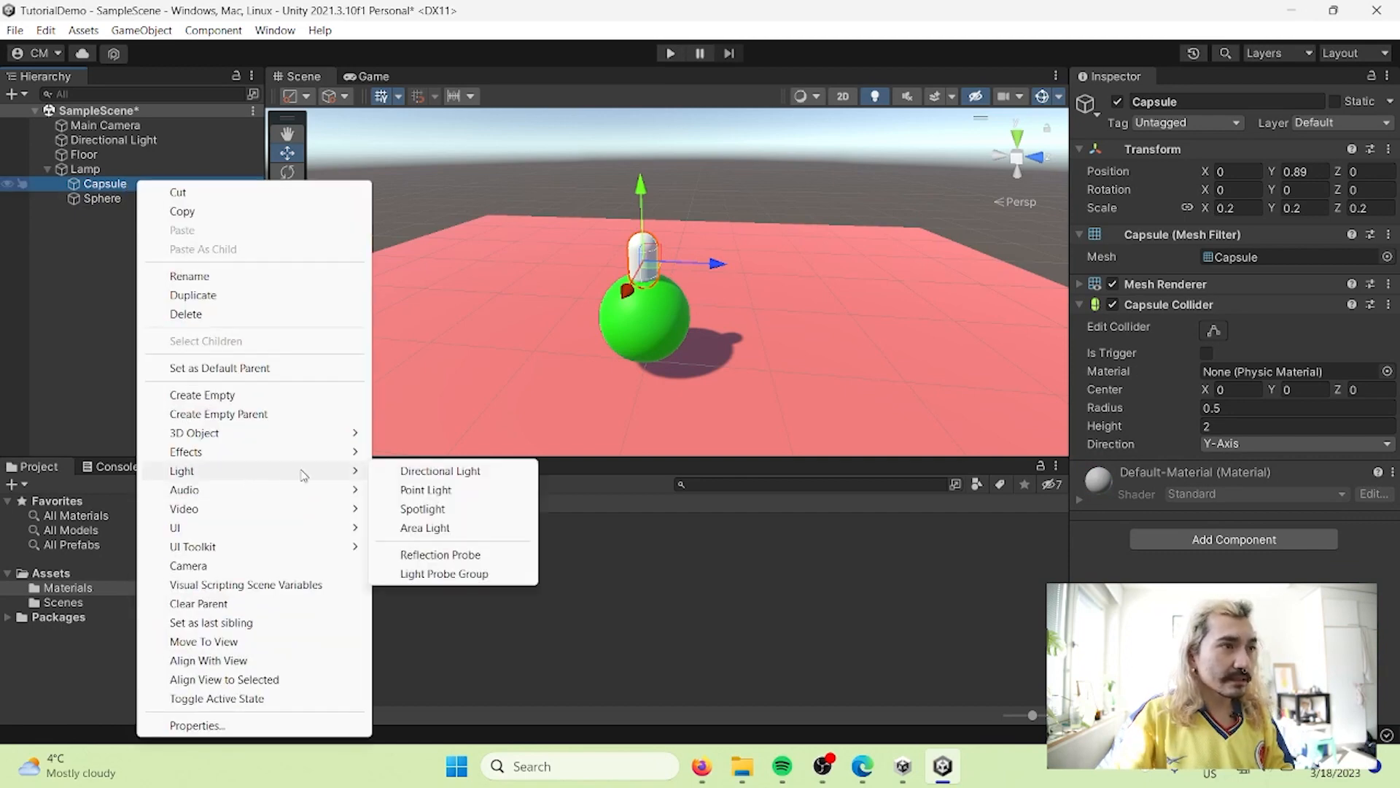
click(468, 489)
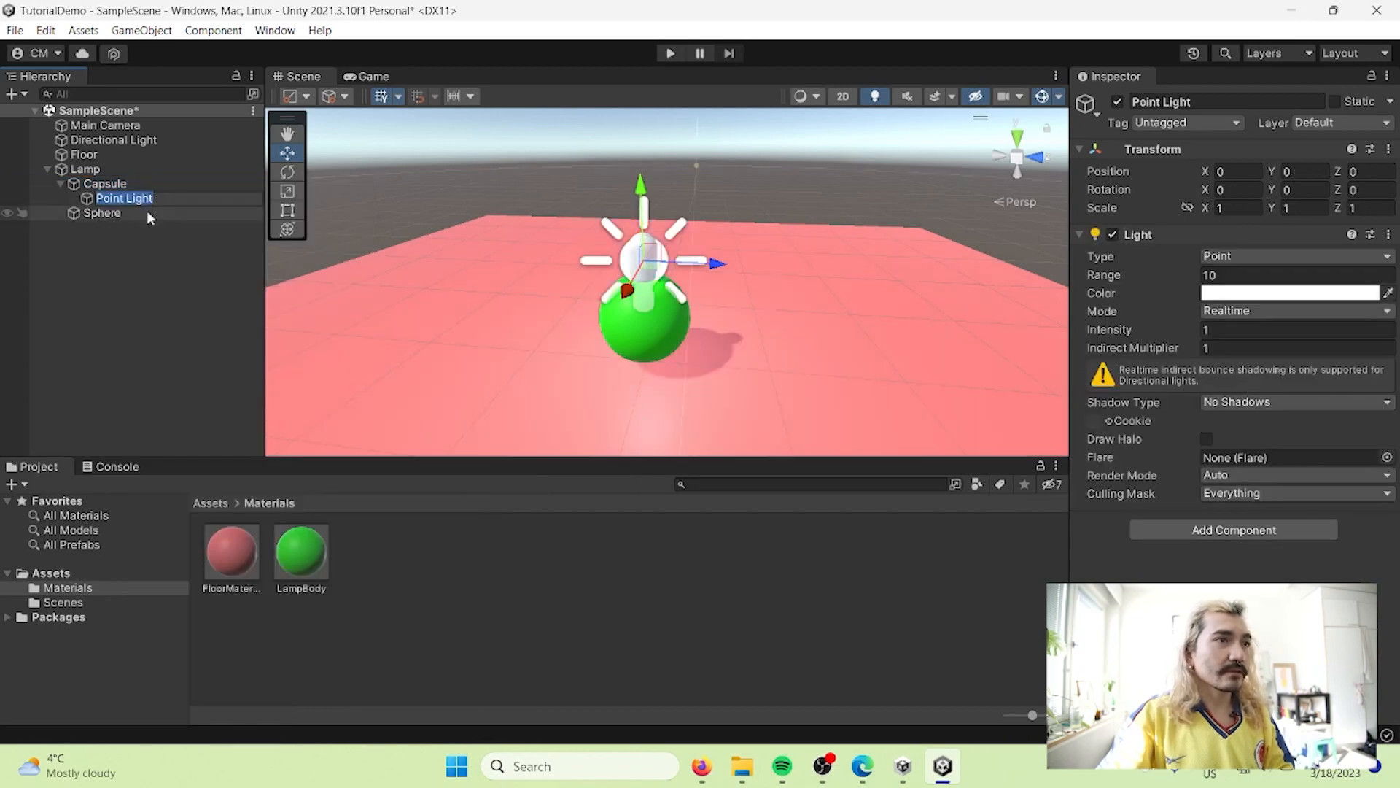
key(Return)
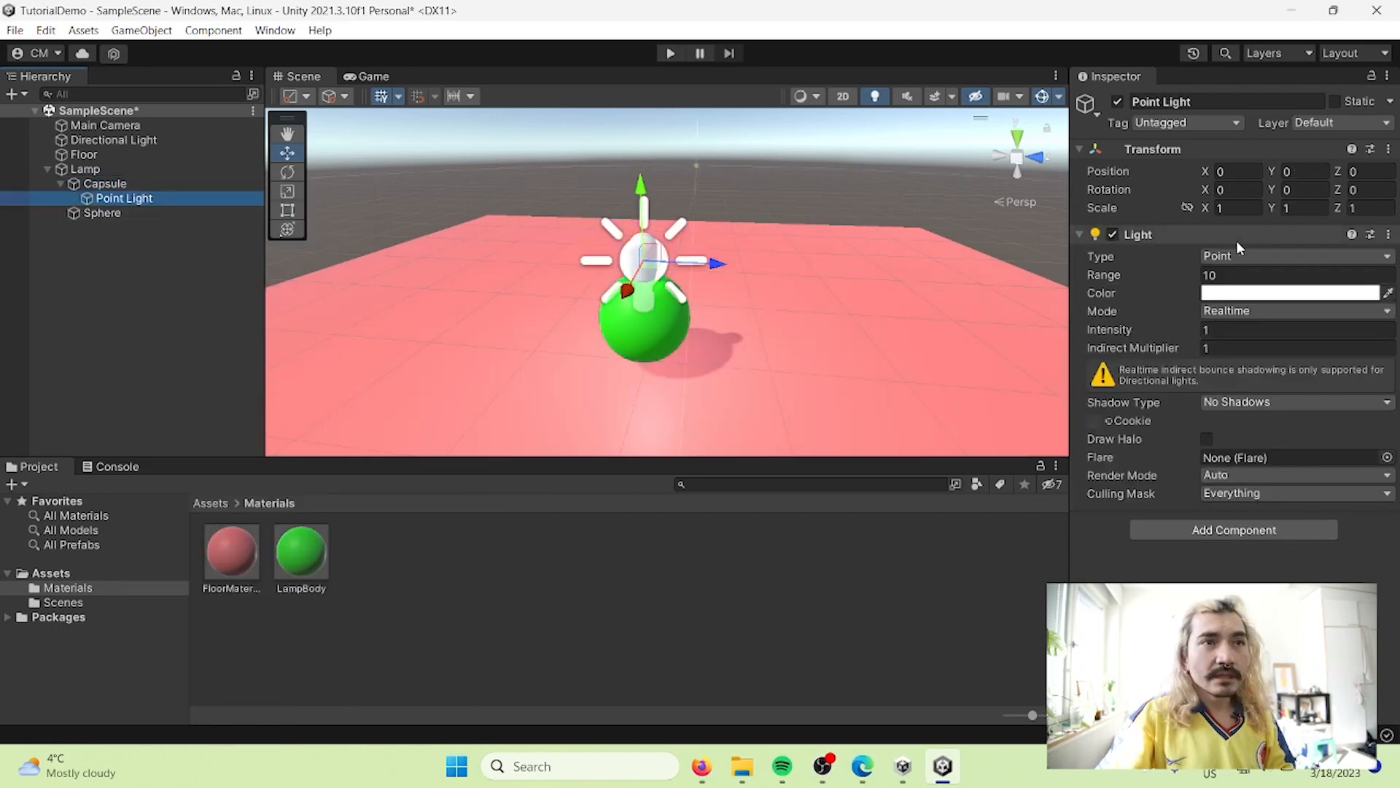
Set the point light's colour to a bright saturated yellow and deselect the light
click(1260, 295)
click(1327, 357)
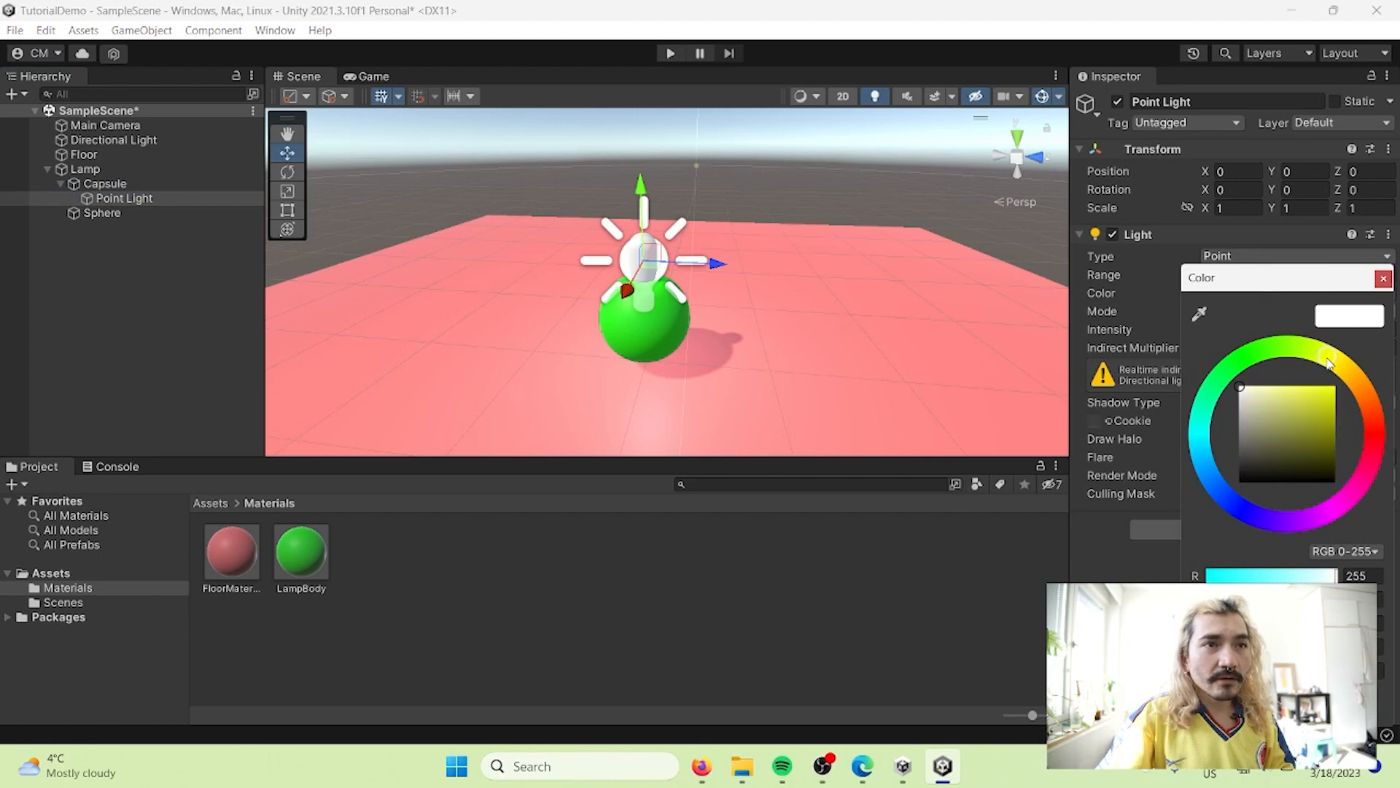
drag(1313, 403, 1345, 381)
click(168, 264)
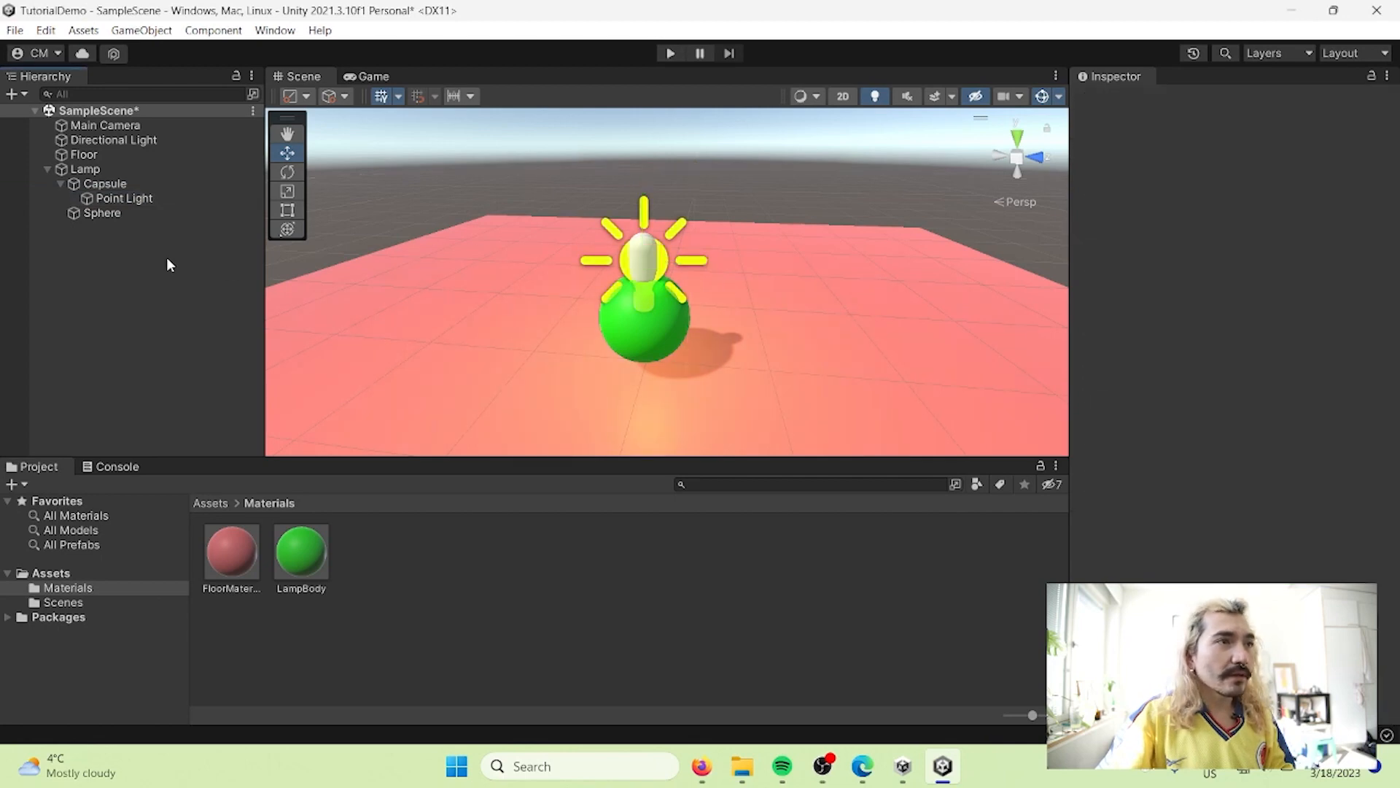
Select the lamp's capsule and briefly run the scene in Play mode, stopping it again
click(60, 184)
click(123, 182)
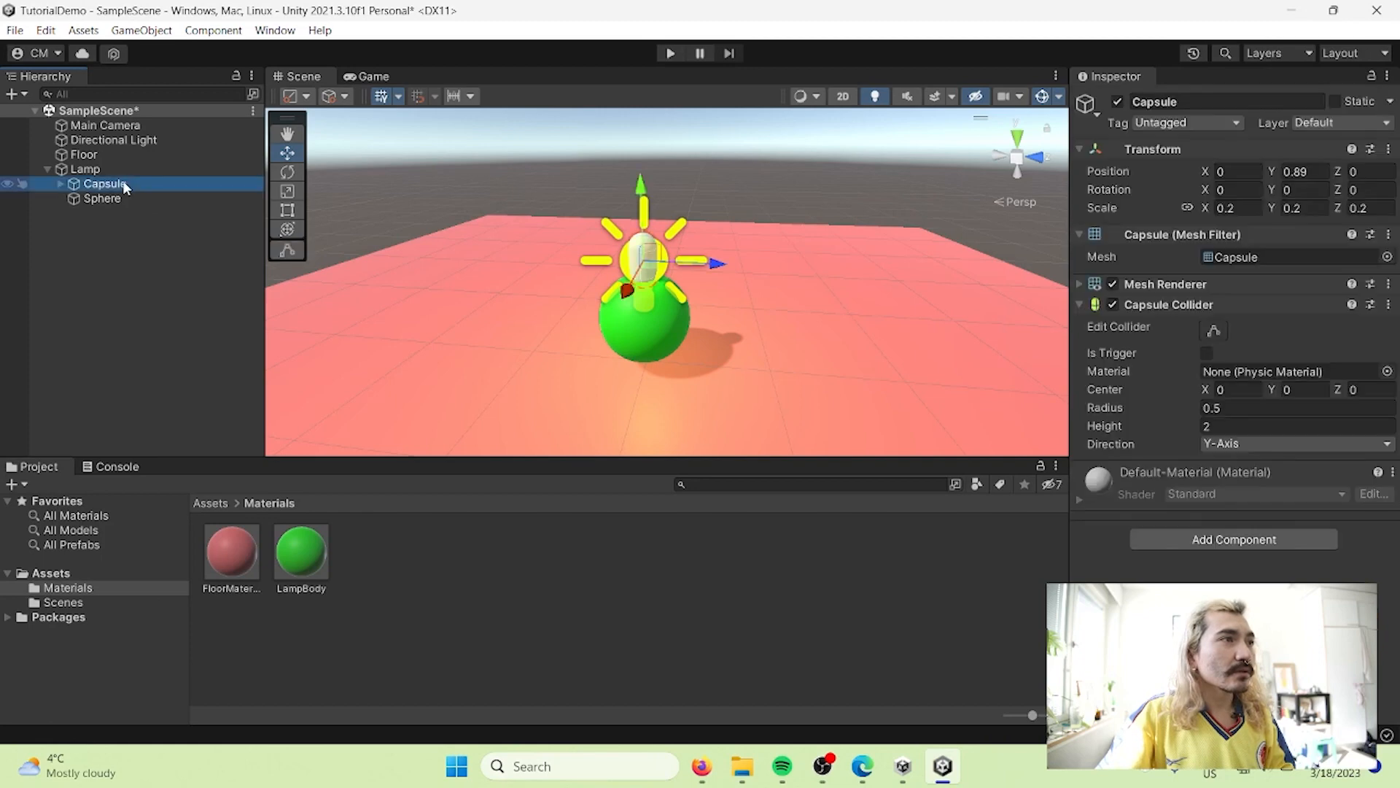
click(671, 53)
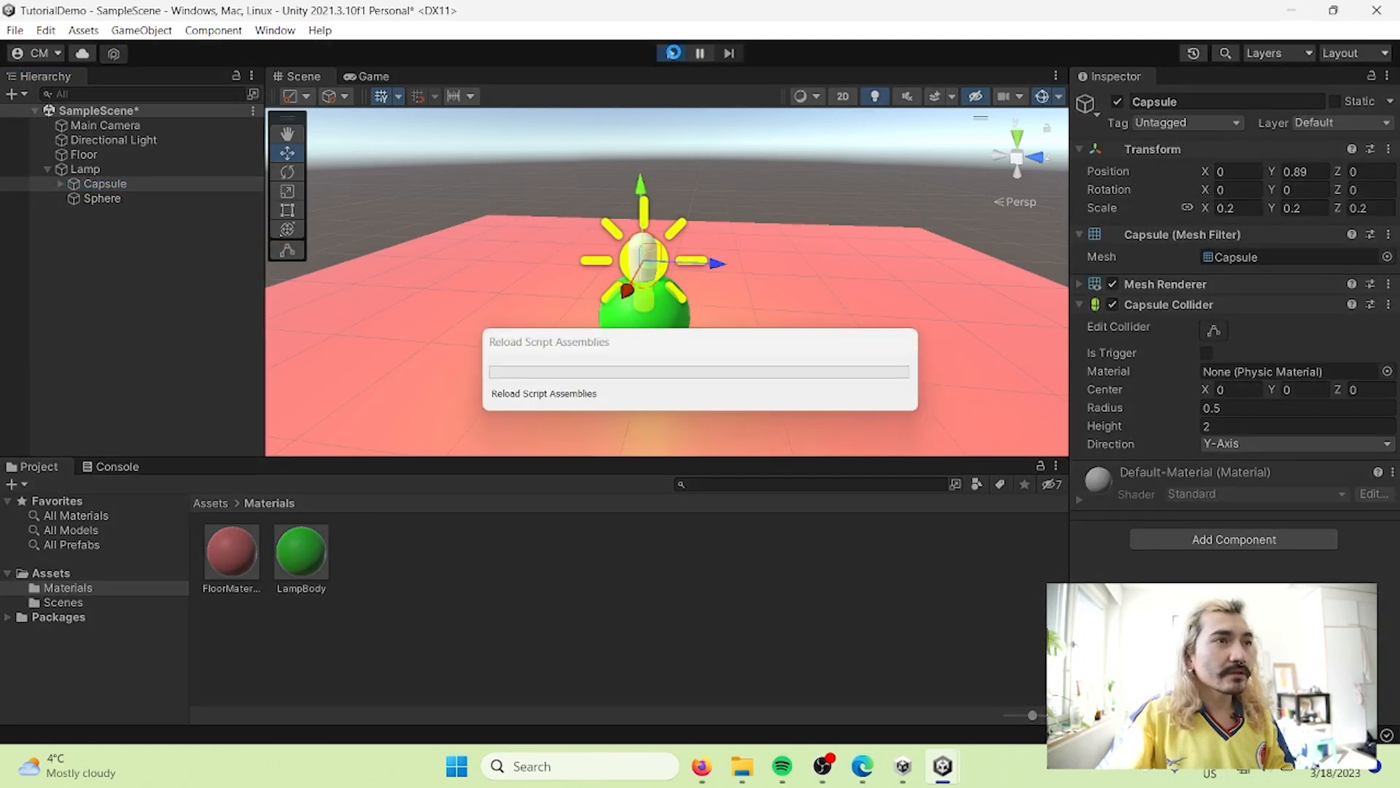
click(671, 53)
scroll(632, 299, up, 5)
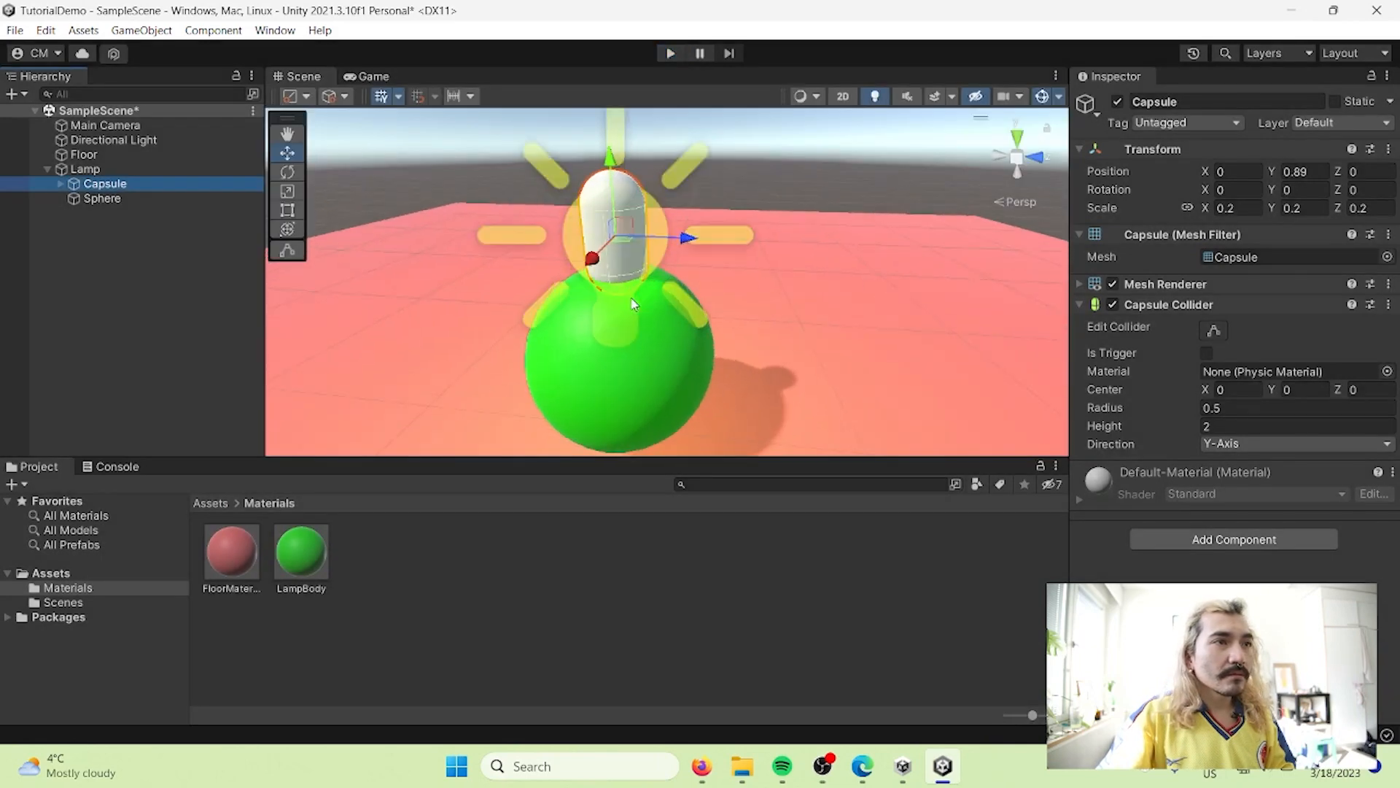
scroll(632, 299, down, 3)
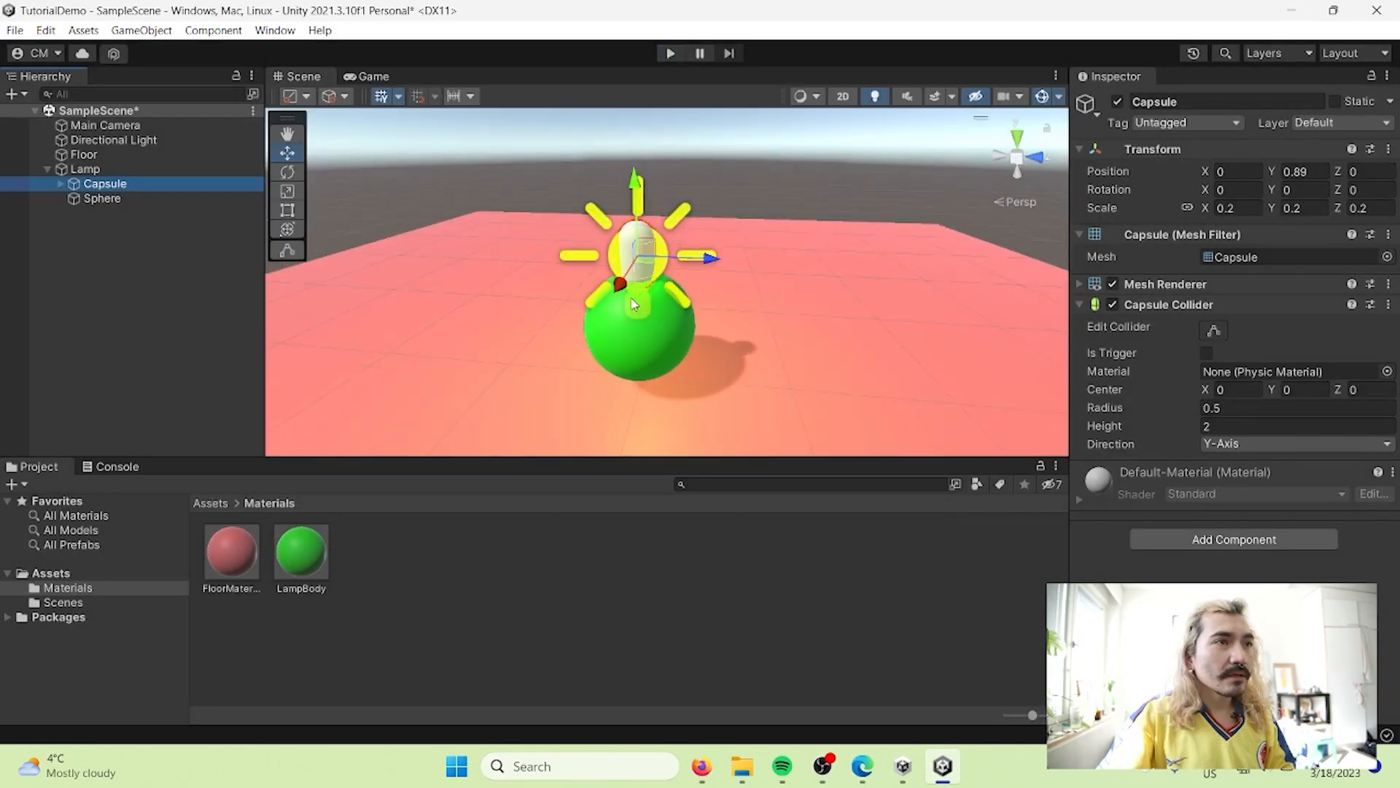
Move the Main Camera closer to the lamp, to about Z -3.85, and preview its view in Play mode
click(120, 124)
scroll(629, 310, down, 8)
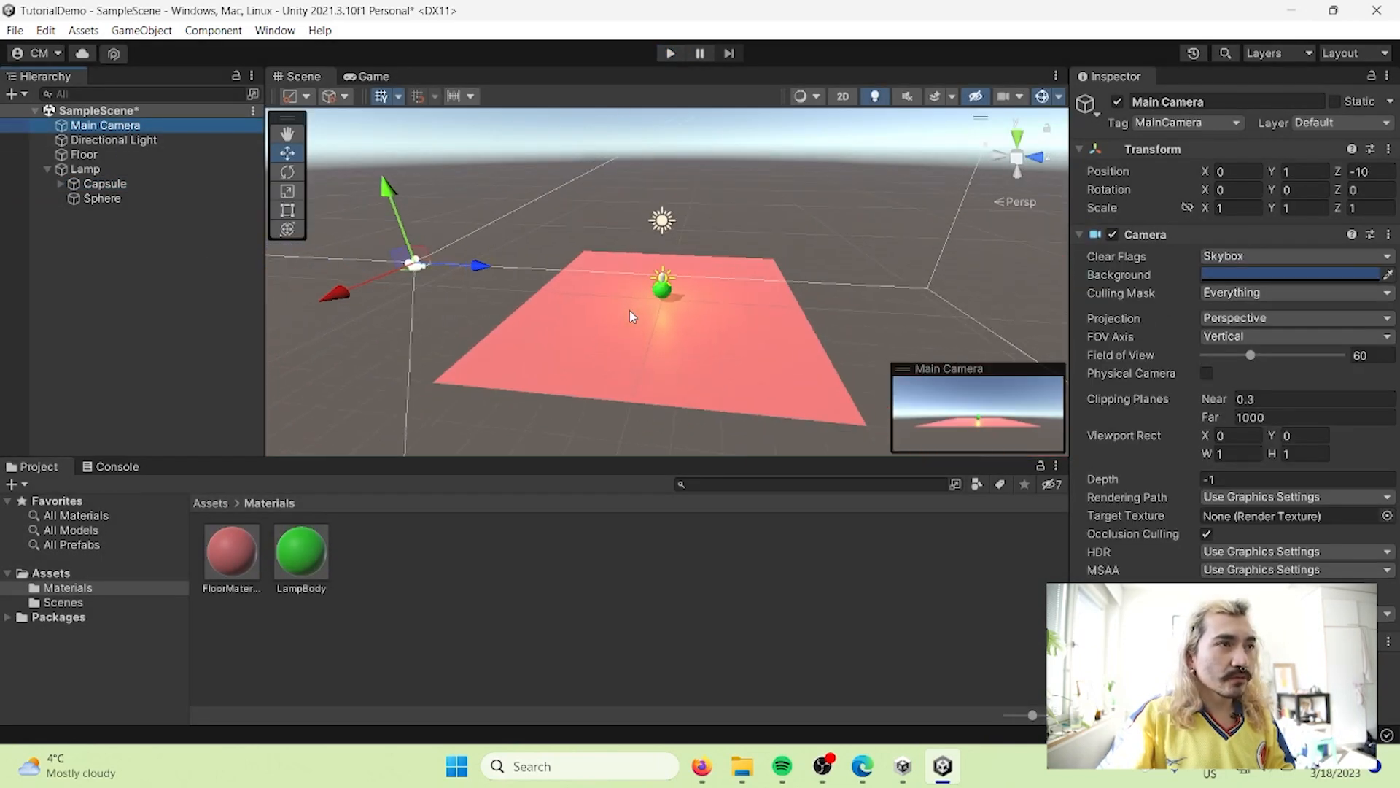
middle_drag(417, 291, 593, 339)
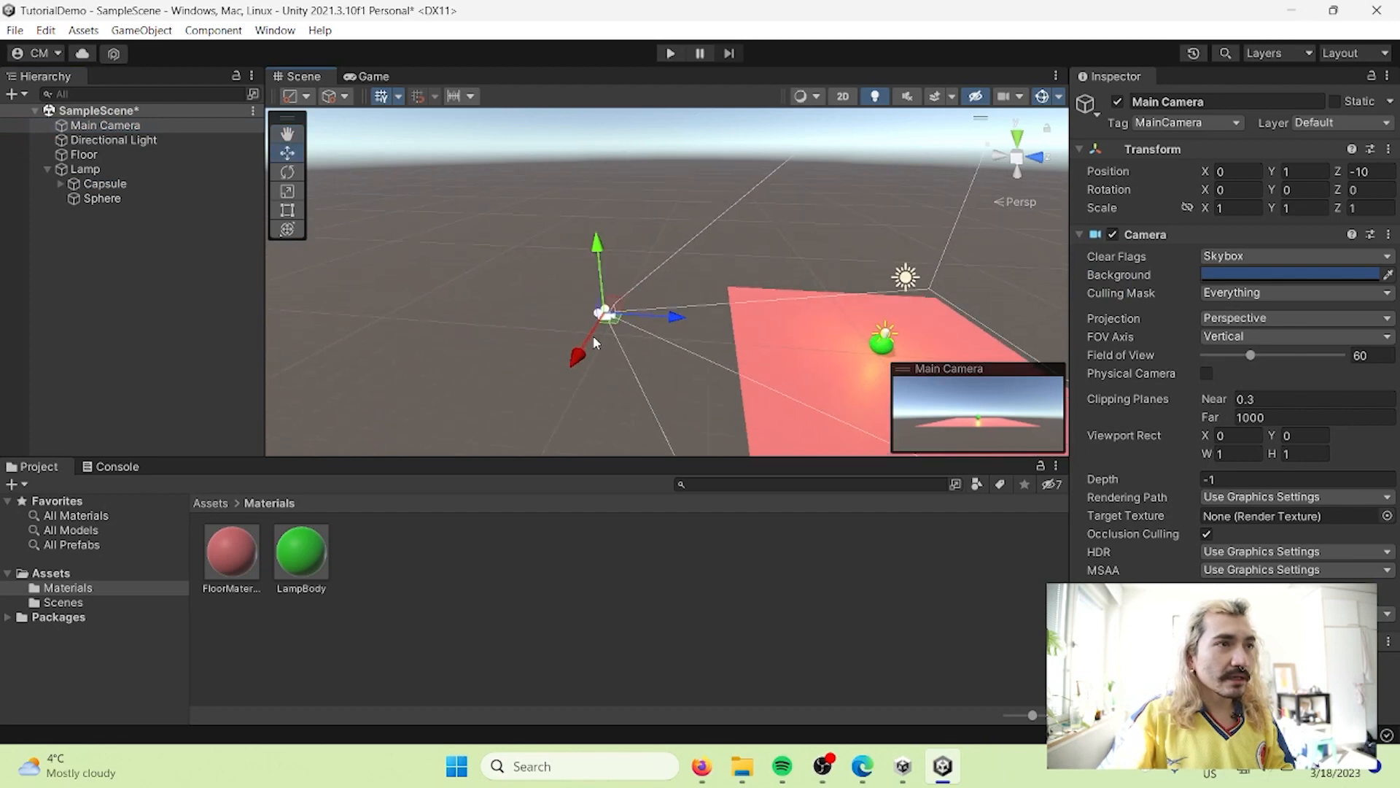
scroll(531, 346, up, 2)
right_drag(408, 385, 556, 379)
middle_drag(557, 379, 641, 336)
click(169, 189)
drag(536, 337, 745, 276)
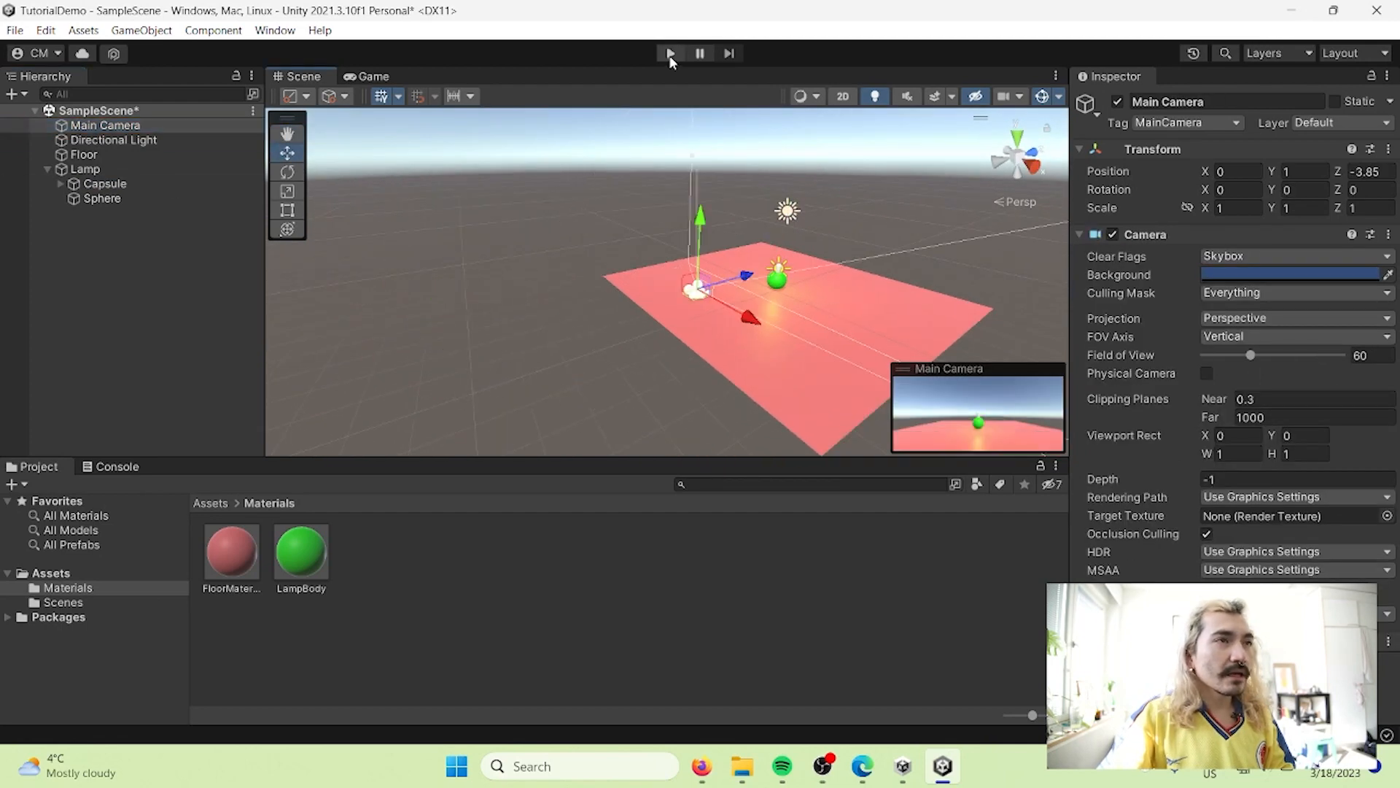
click(670, 53)
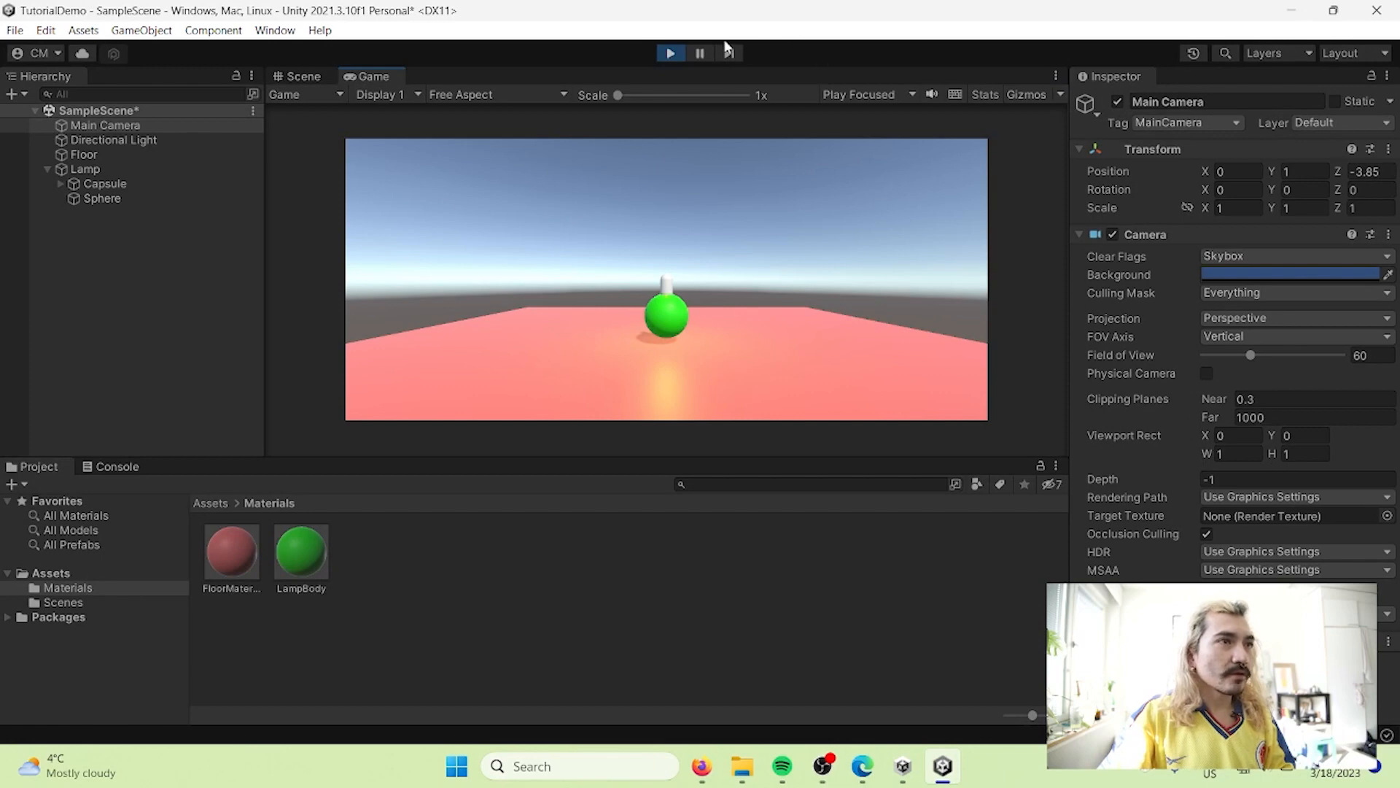
click(670, 53)
Create a new material named Bulb in the Materials folder
right_click(391, 572)
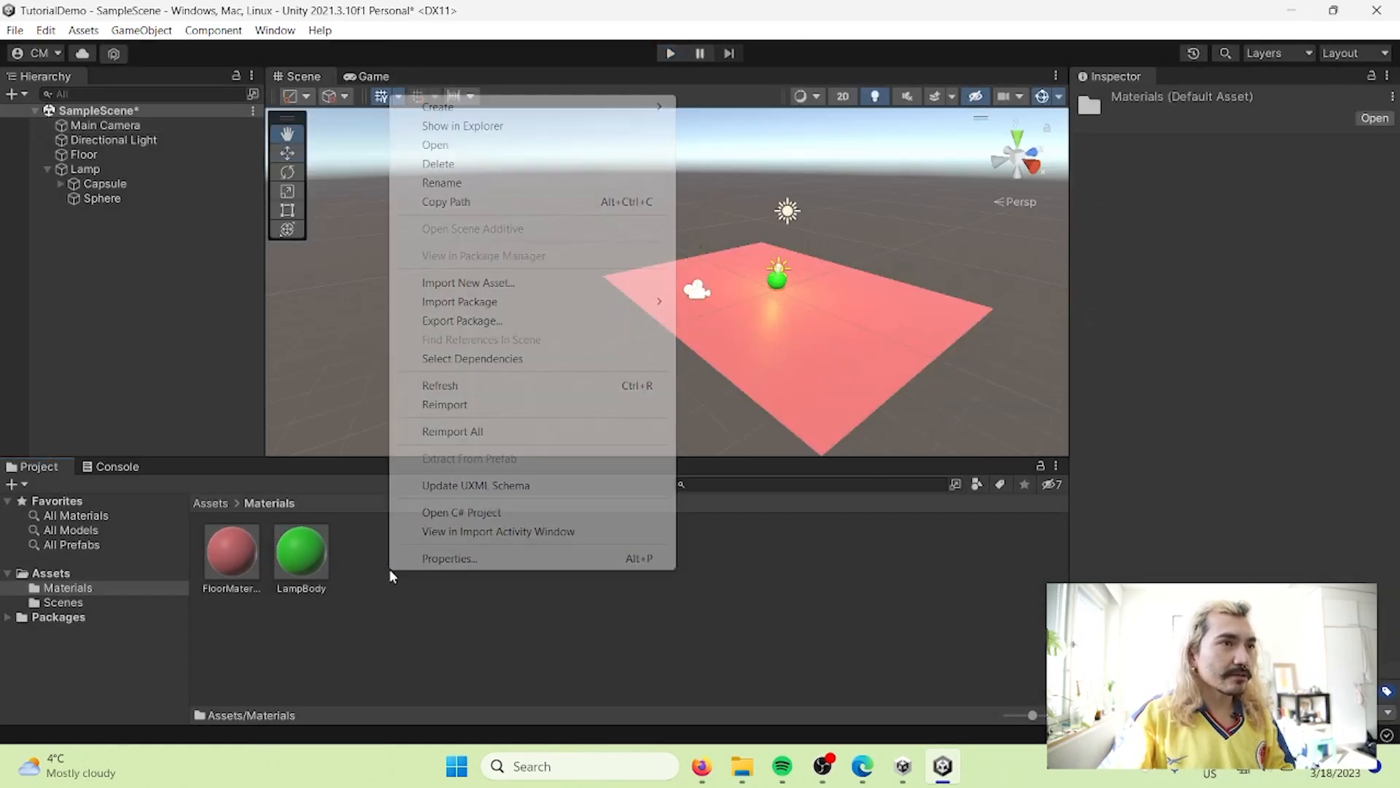
mouse_move(437, 107)
click(751, 450)
text(B)
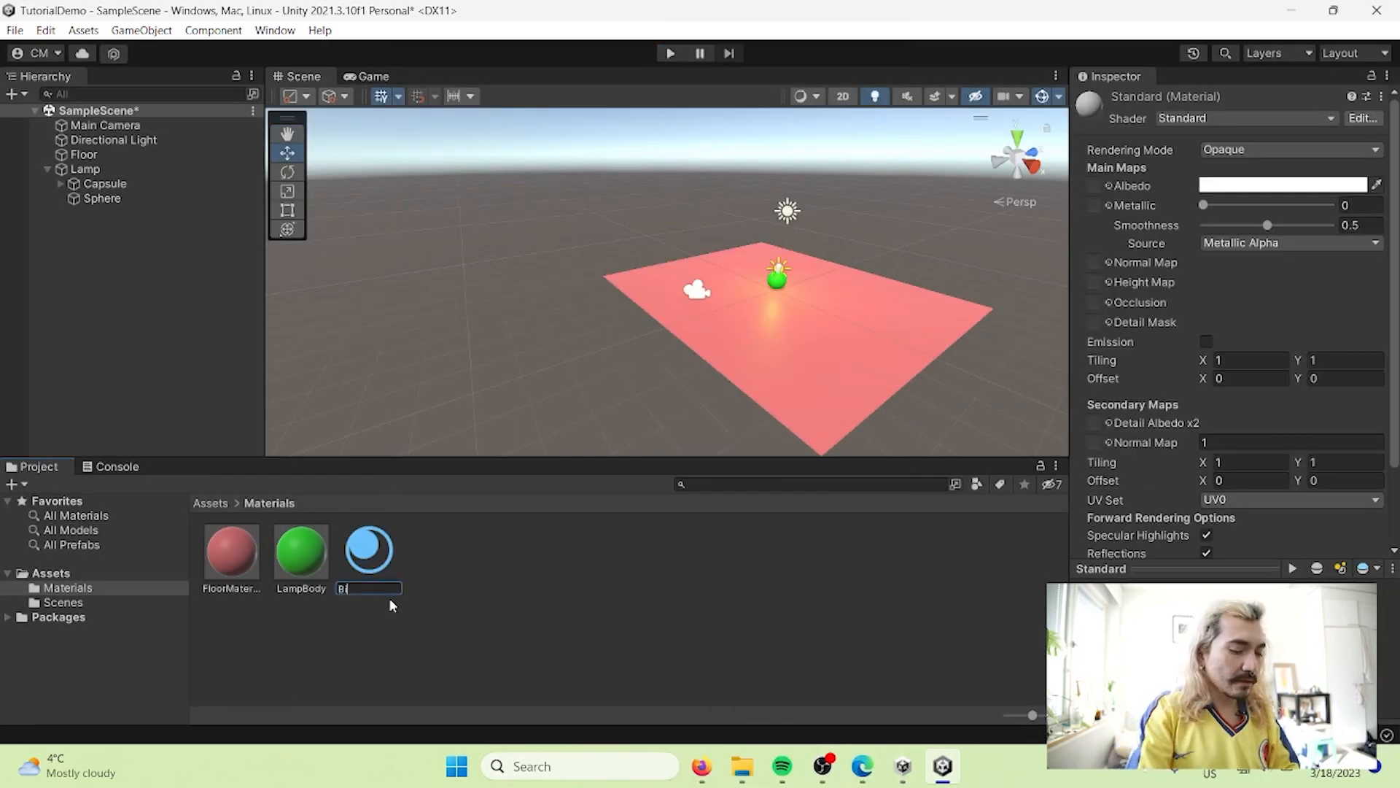
text(ulb)
key(Return)
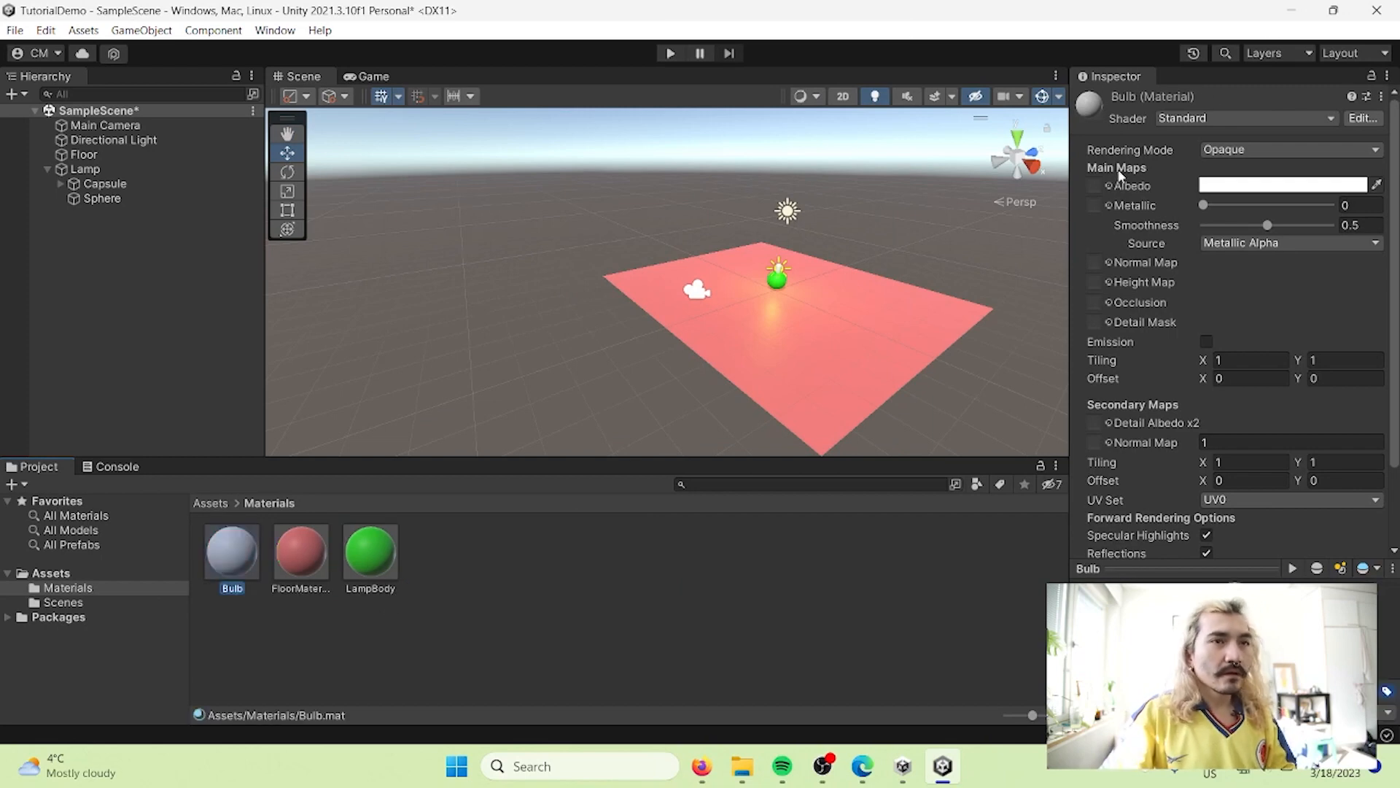
Set the Bulb material's albedo to a bright saturated yellow and apply the material to the lamp's capsule
click(1227, 186)
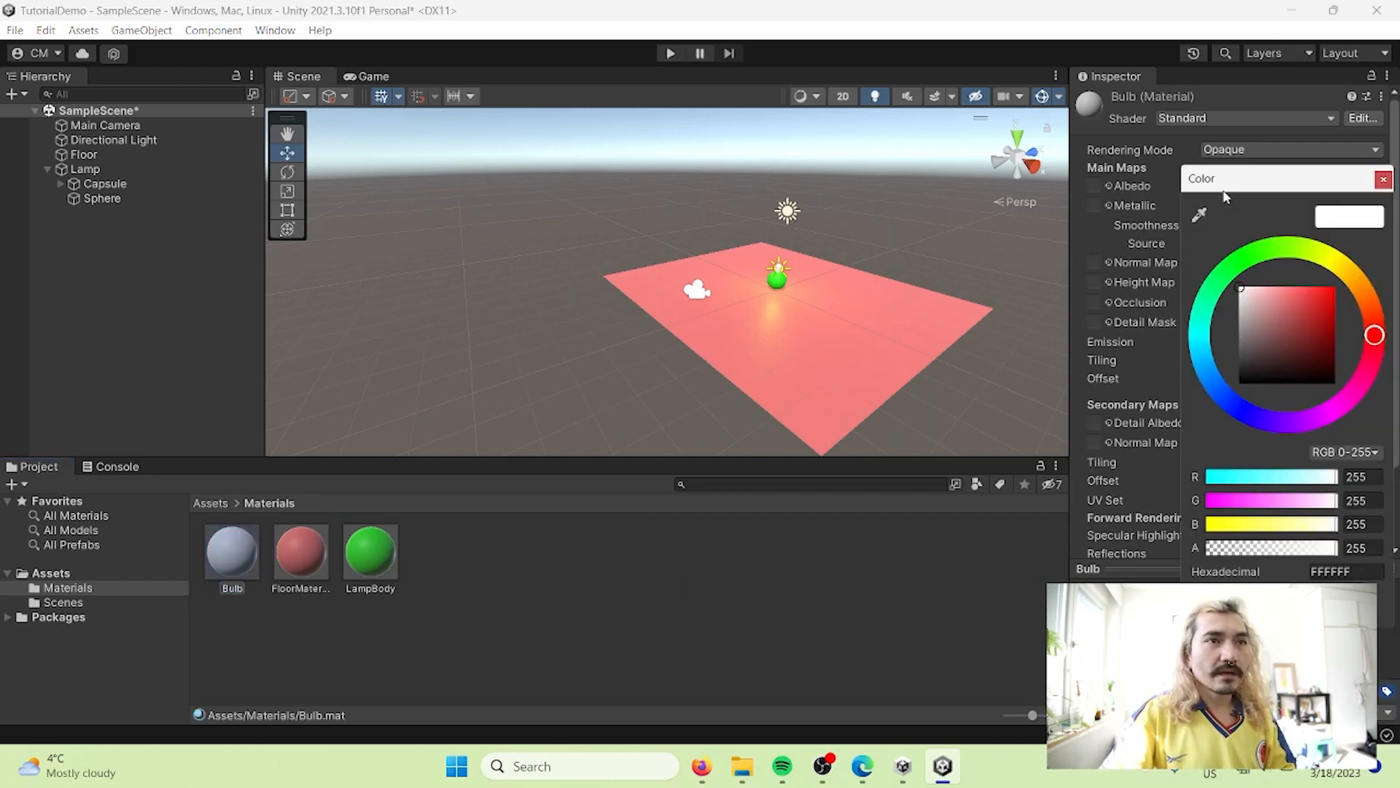
click(1332, 263)
drag(1318, 303, 1375, 277)
click(712, 581)
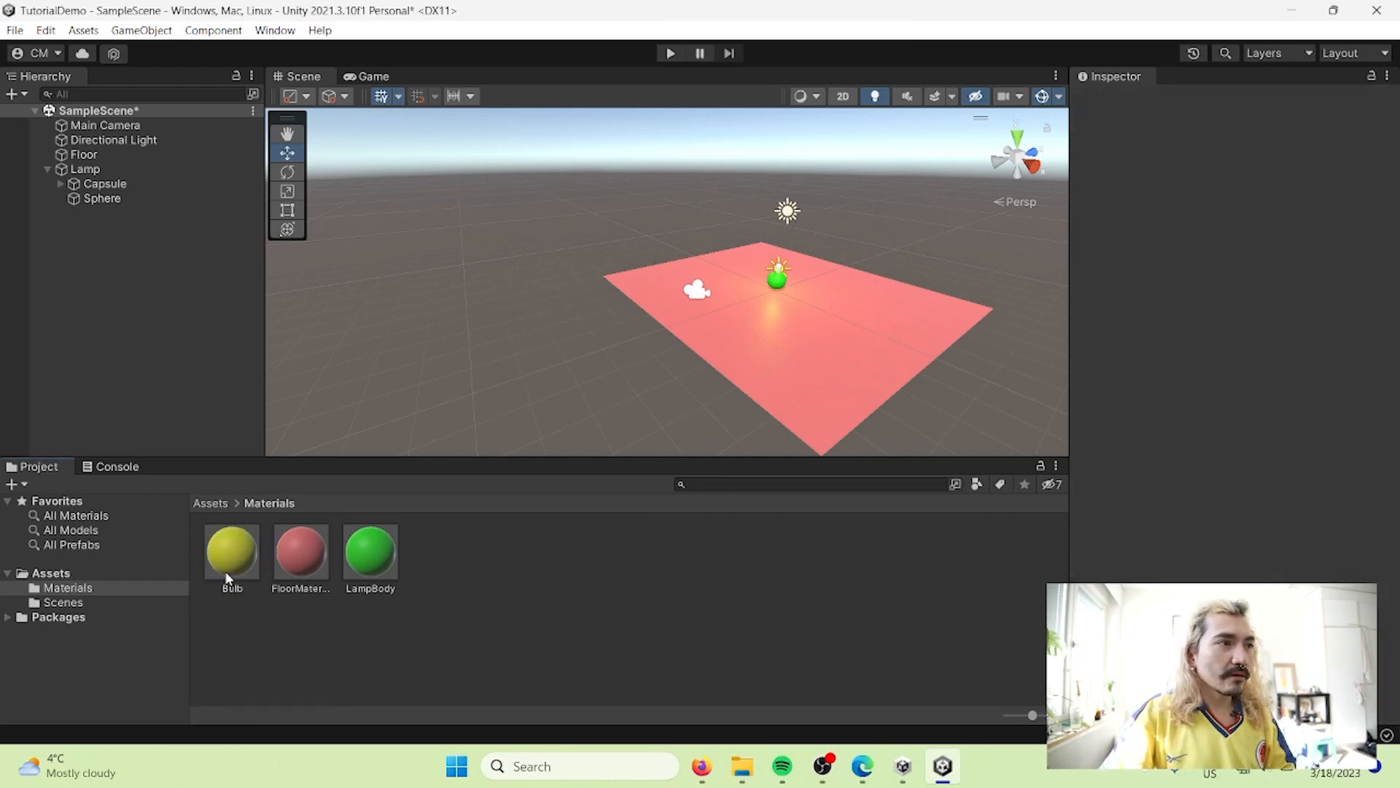
drag(226, 572, 795, 287)
Check the lamp's yellow bulb in Play mode, stop playback and view the lamp up close in the scene
click(669, 53)
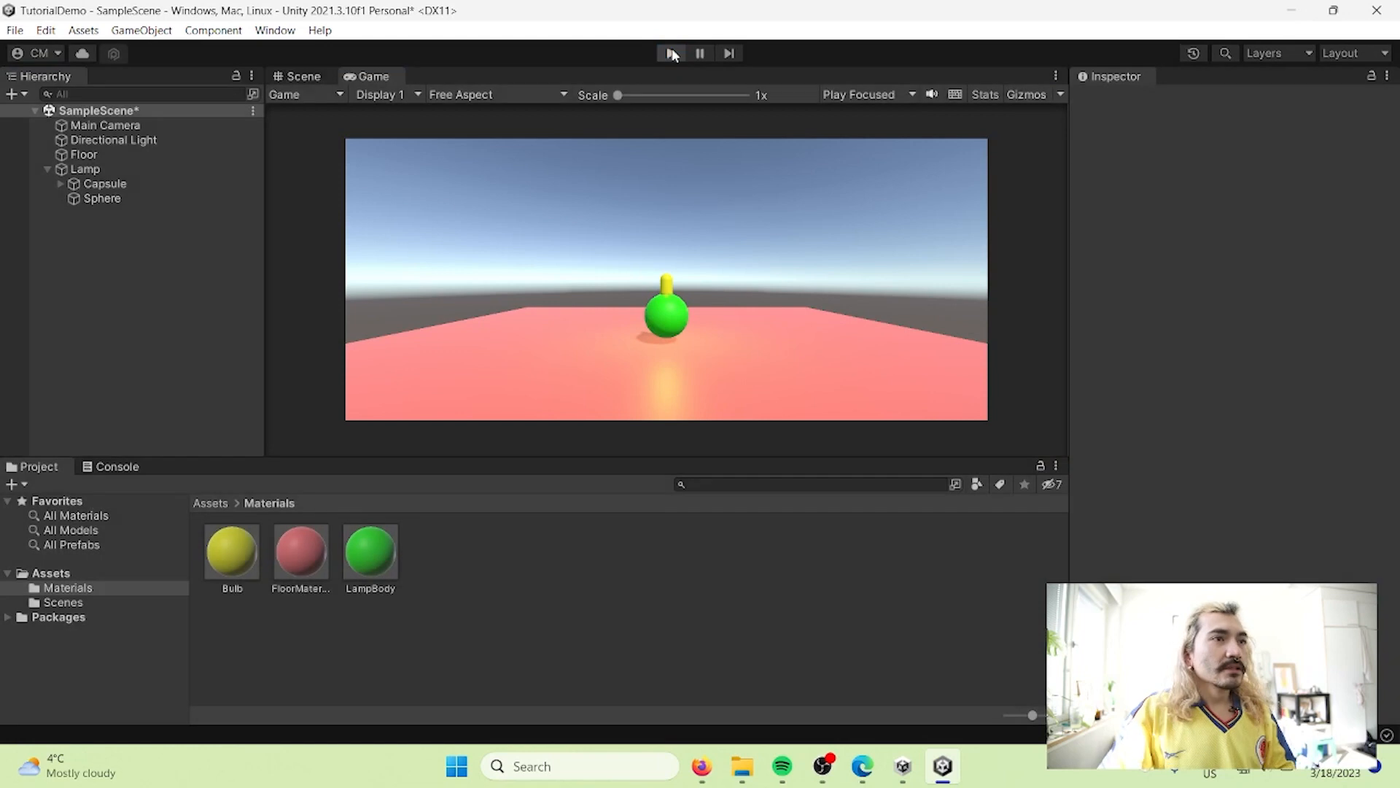
click(671, 53)
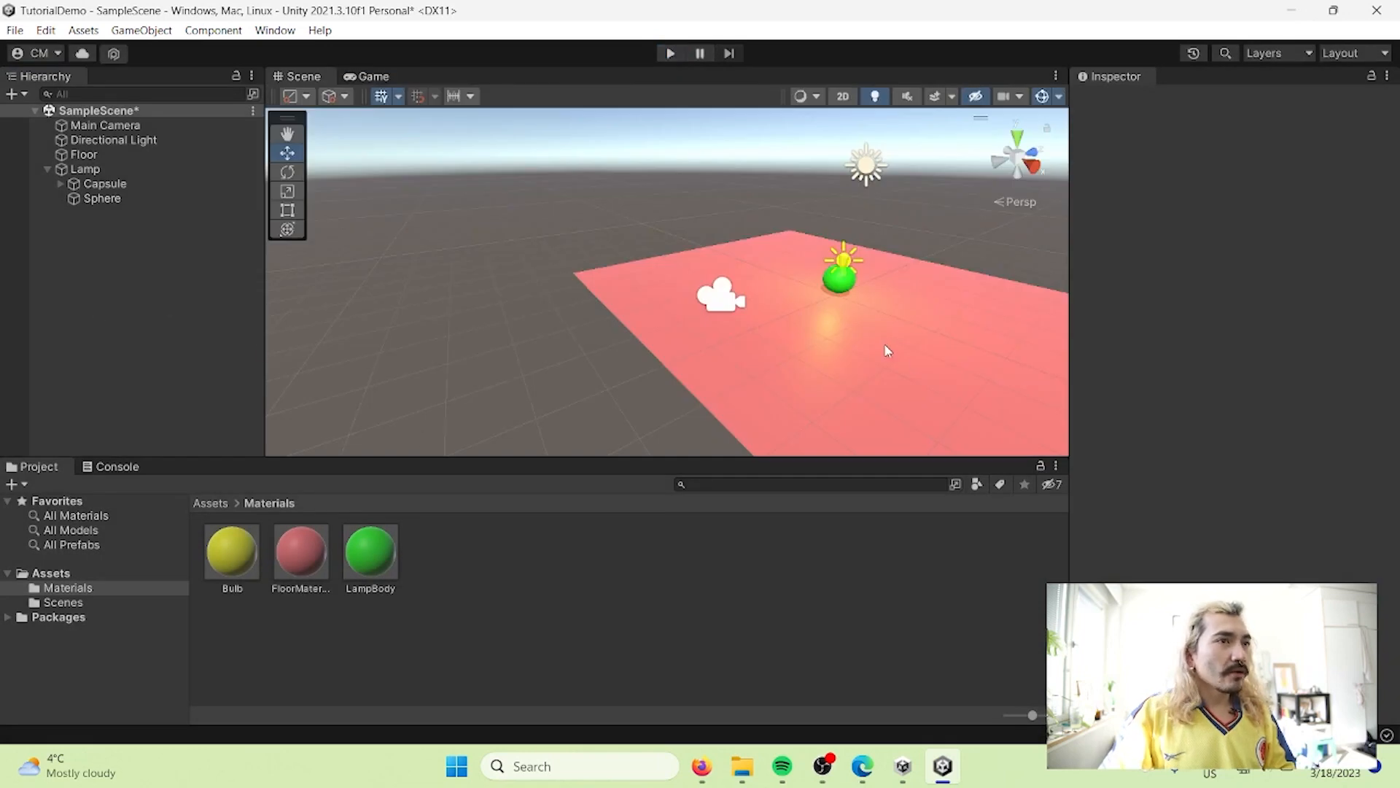
scroll(911, 248, up, 3)
middle_drag(941, 272, 716, 294)
scroll(715, 294, down, 3)
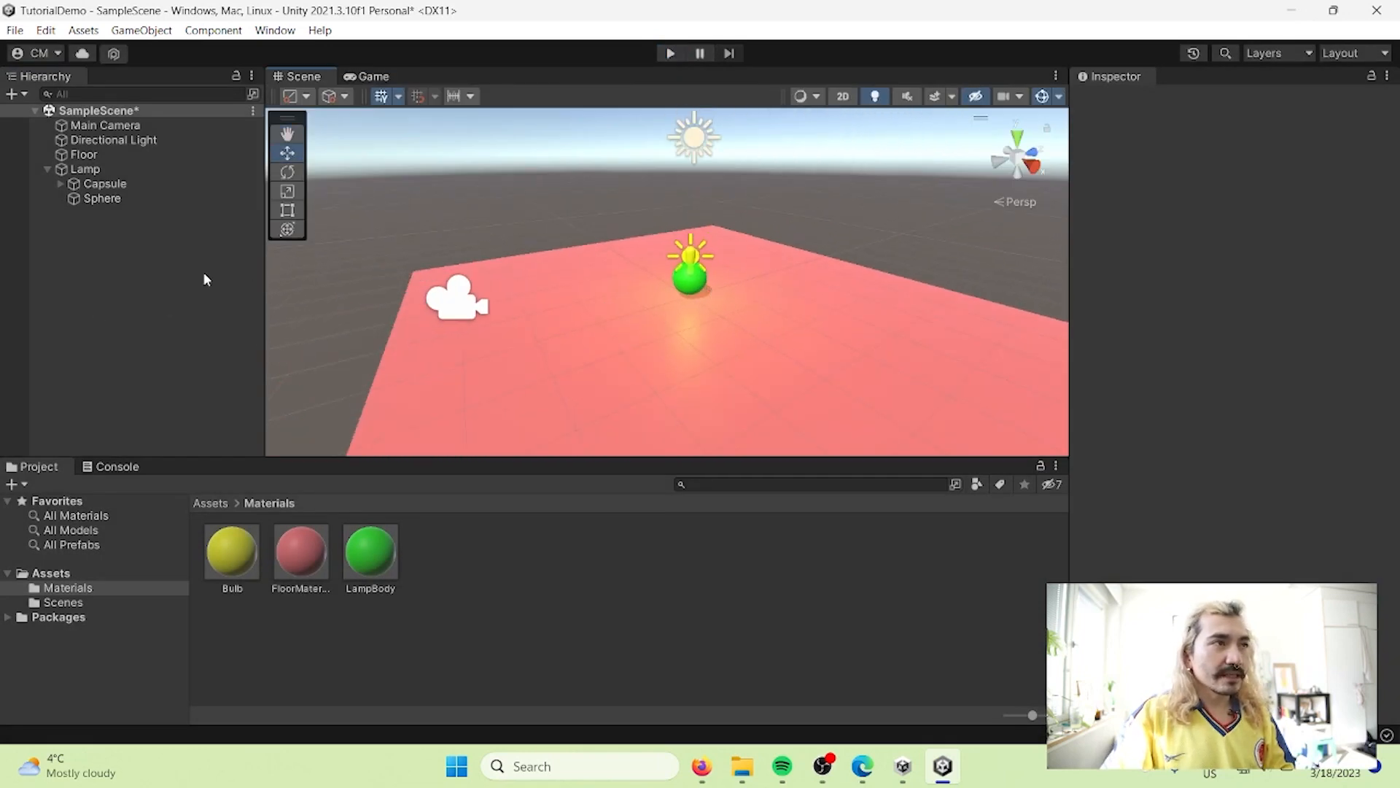
Duplicate the whole Lamp object and move the copy along the X axis to about 1.64
click(50, 167)
click(87, 170)
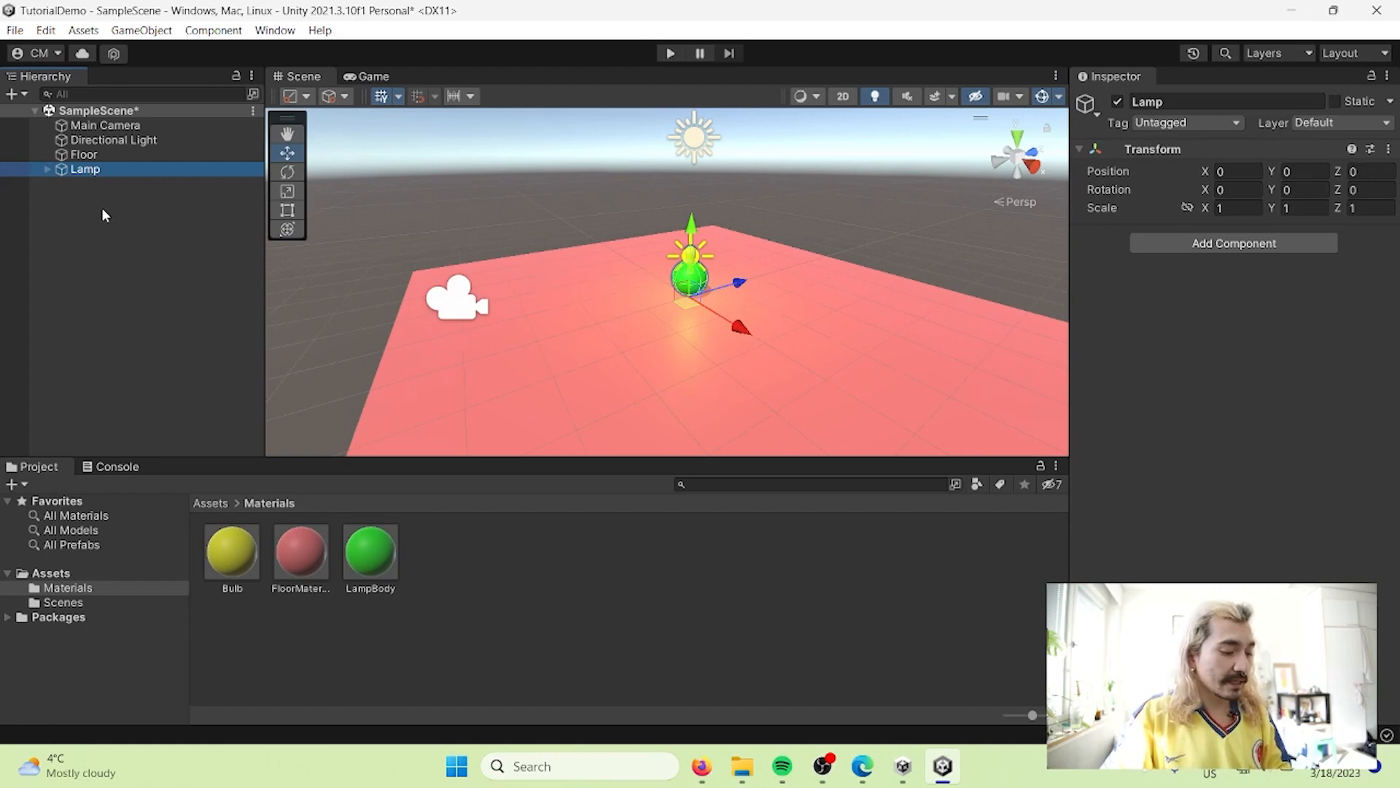
key(ctrl+d)
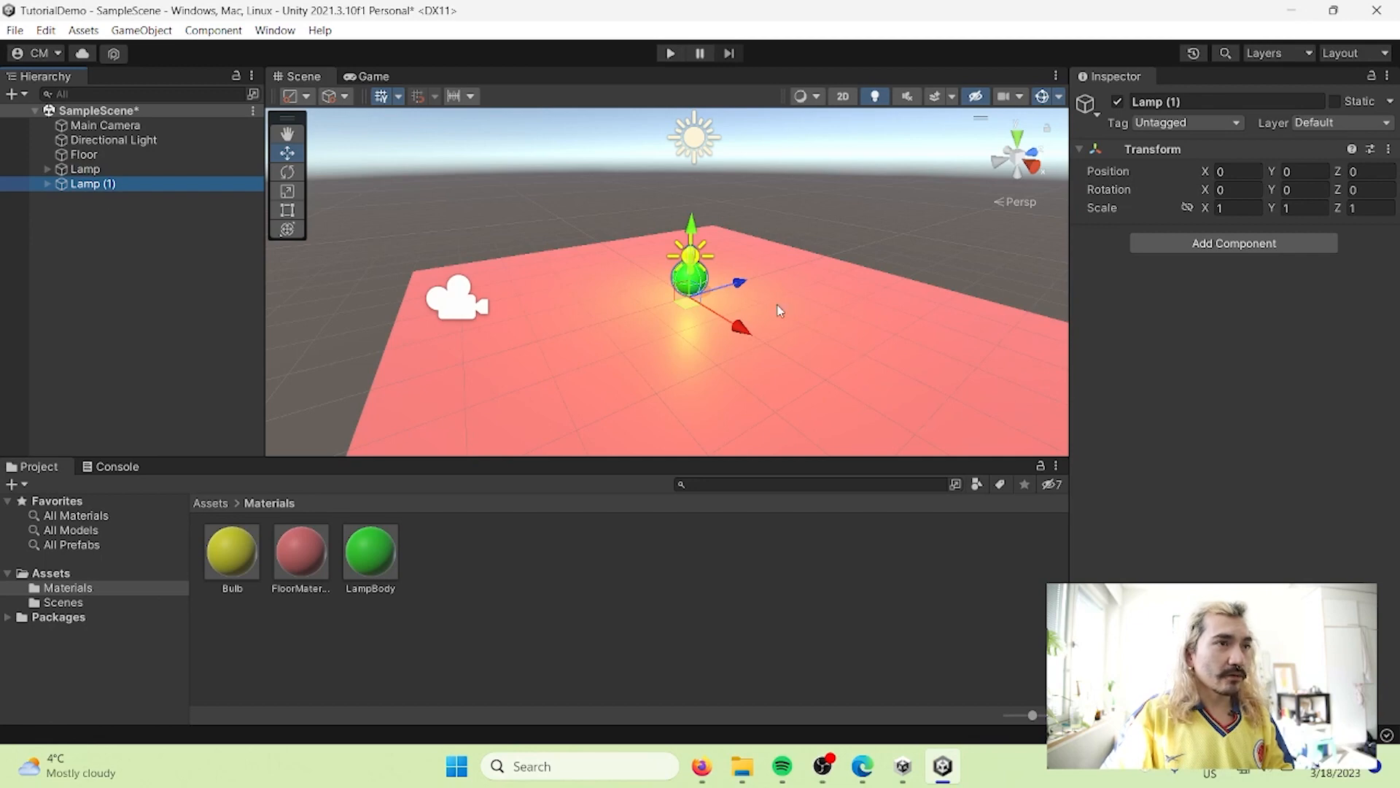
drag(741, 326, 800, 372)
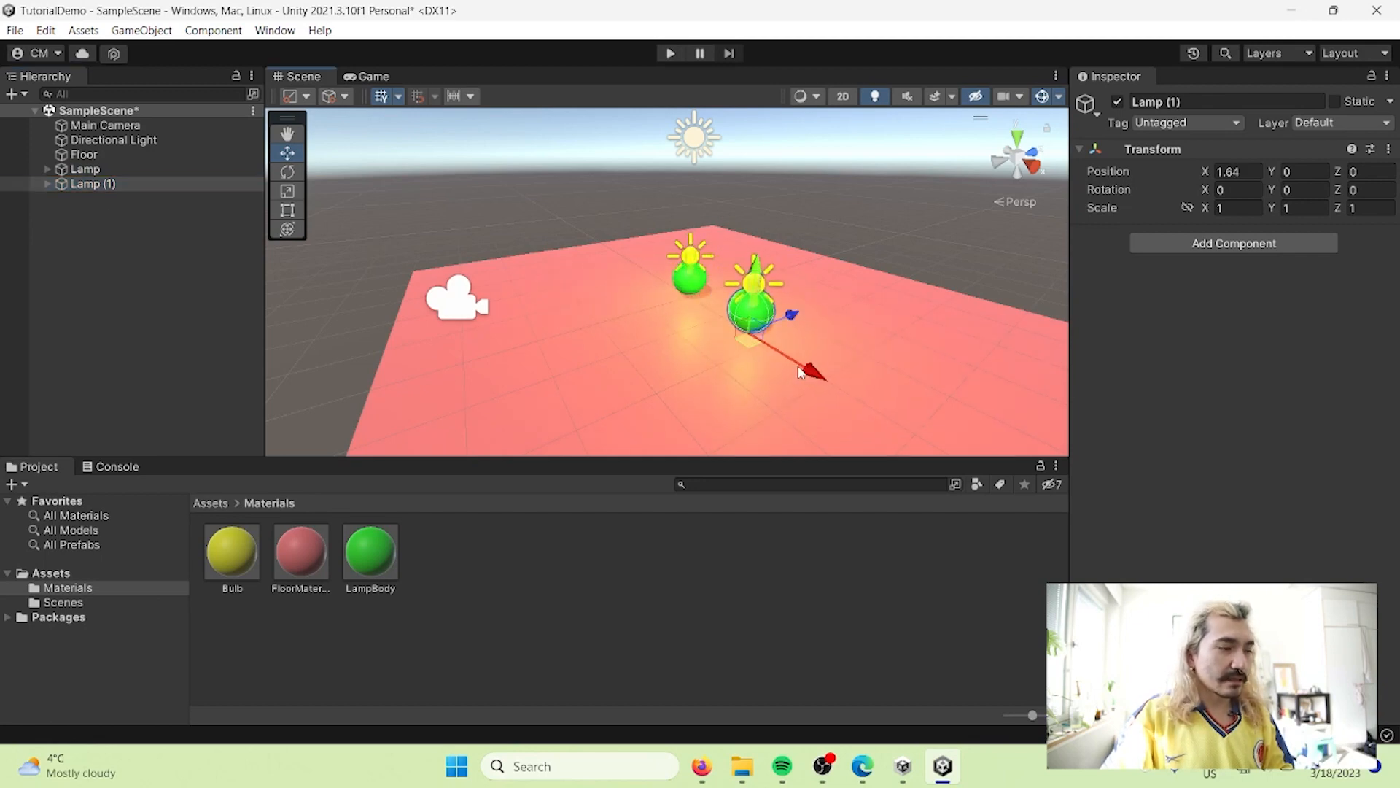
Duplicate Lamp (1) and move the new copy along the X axis to about 3.1, continuing the row of lamps
click(177, 187)
key(ctrl+d)
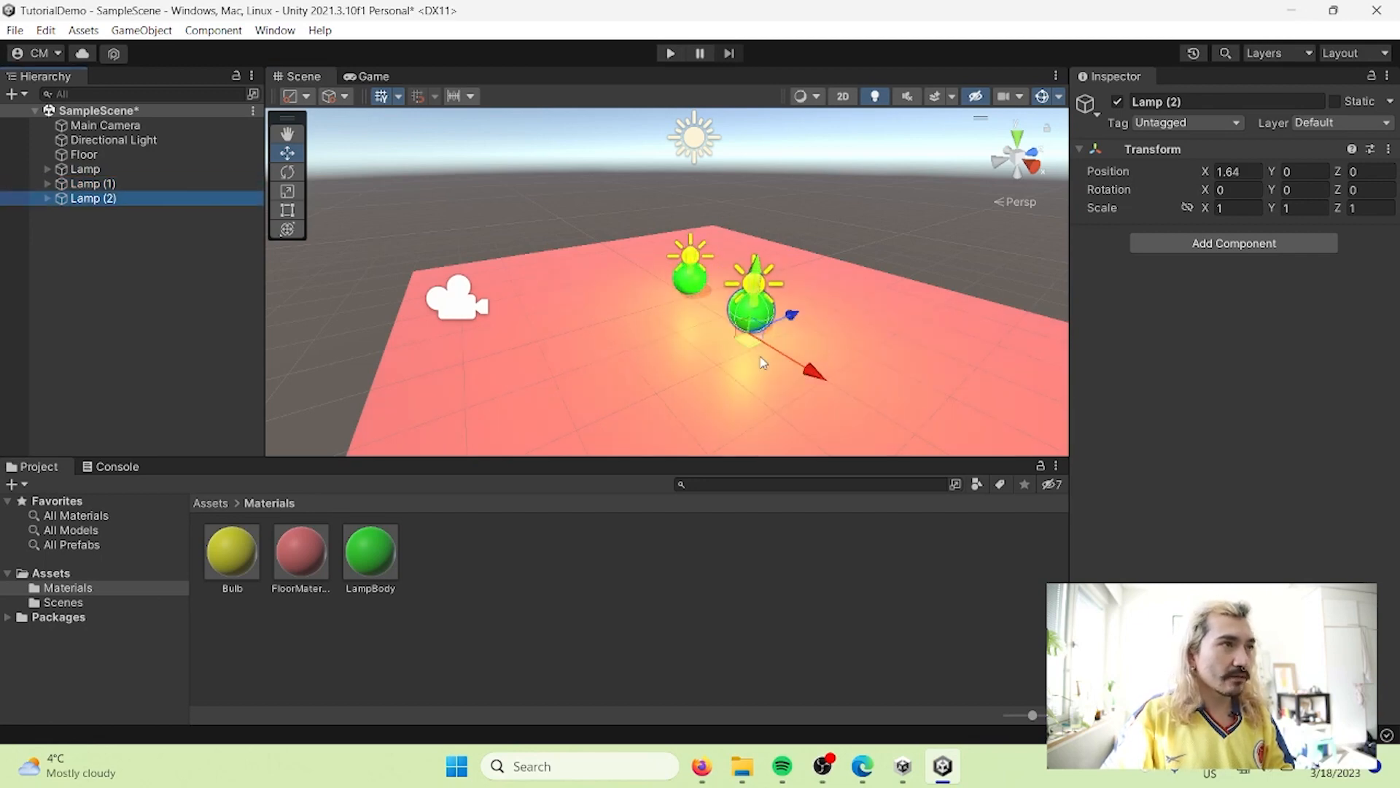
drag(827, 385, 930, 440)
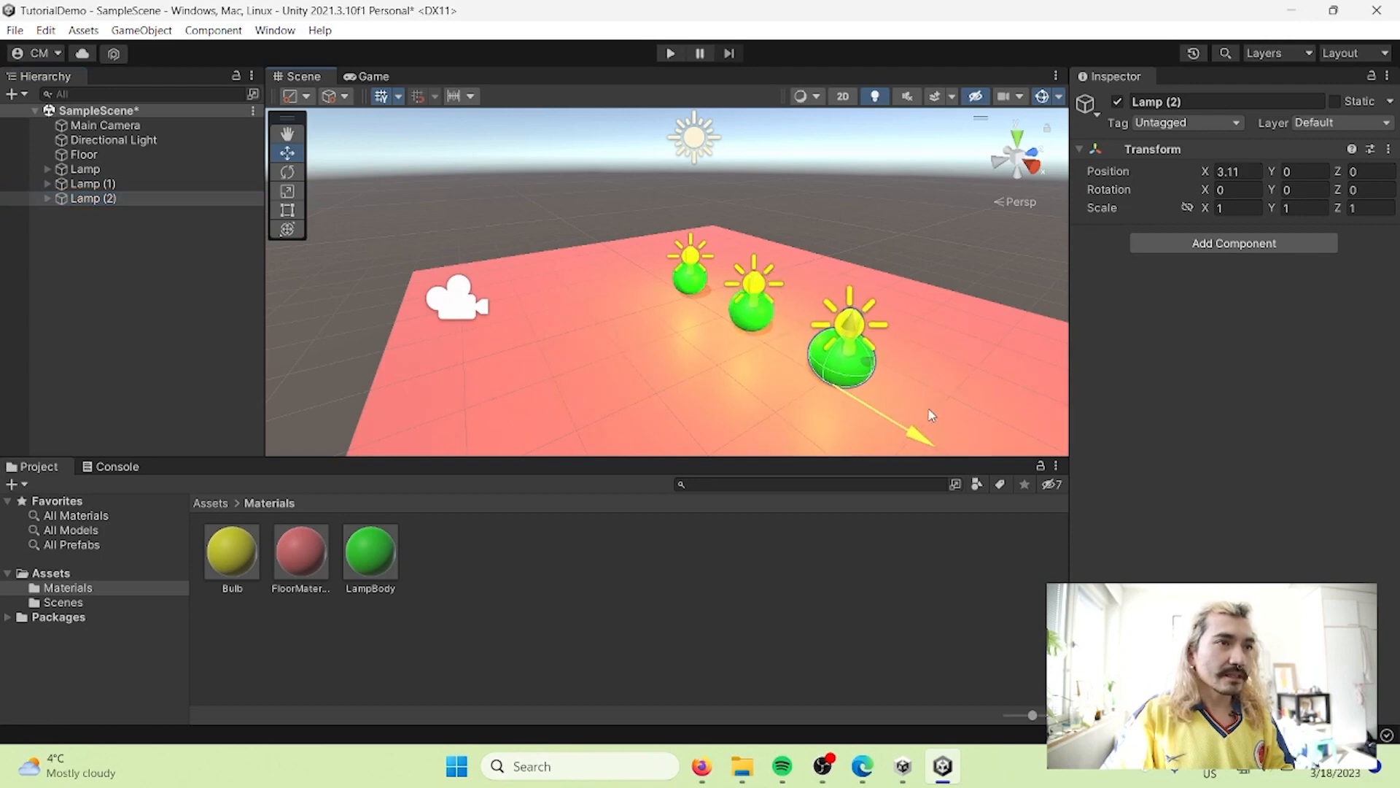
click(673, 649)
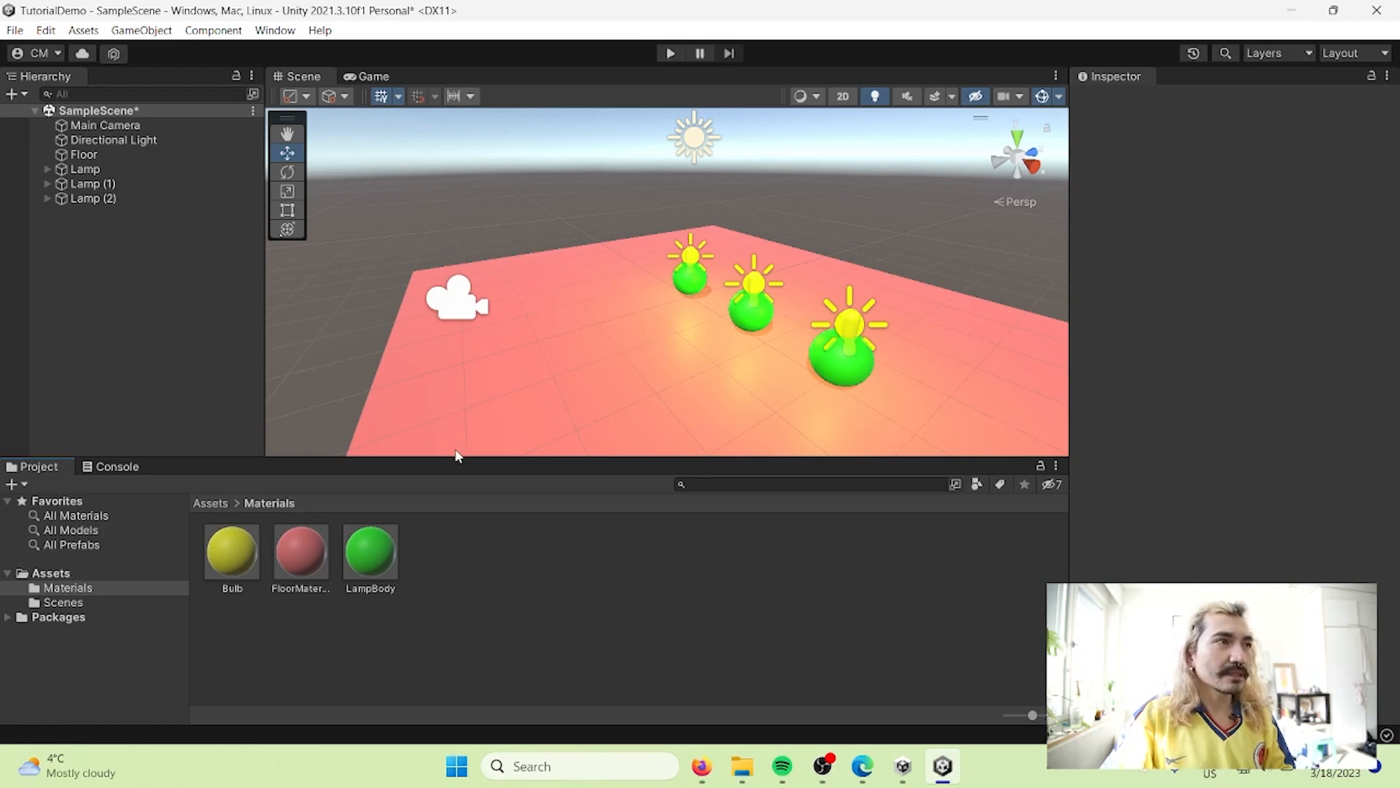
Inspect the original Lamp's capsule child and the Bulb material assigned to it
click(73, 168)
click(48, 169)
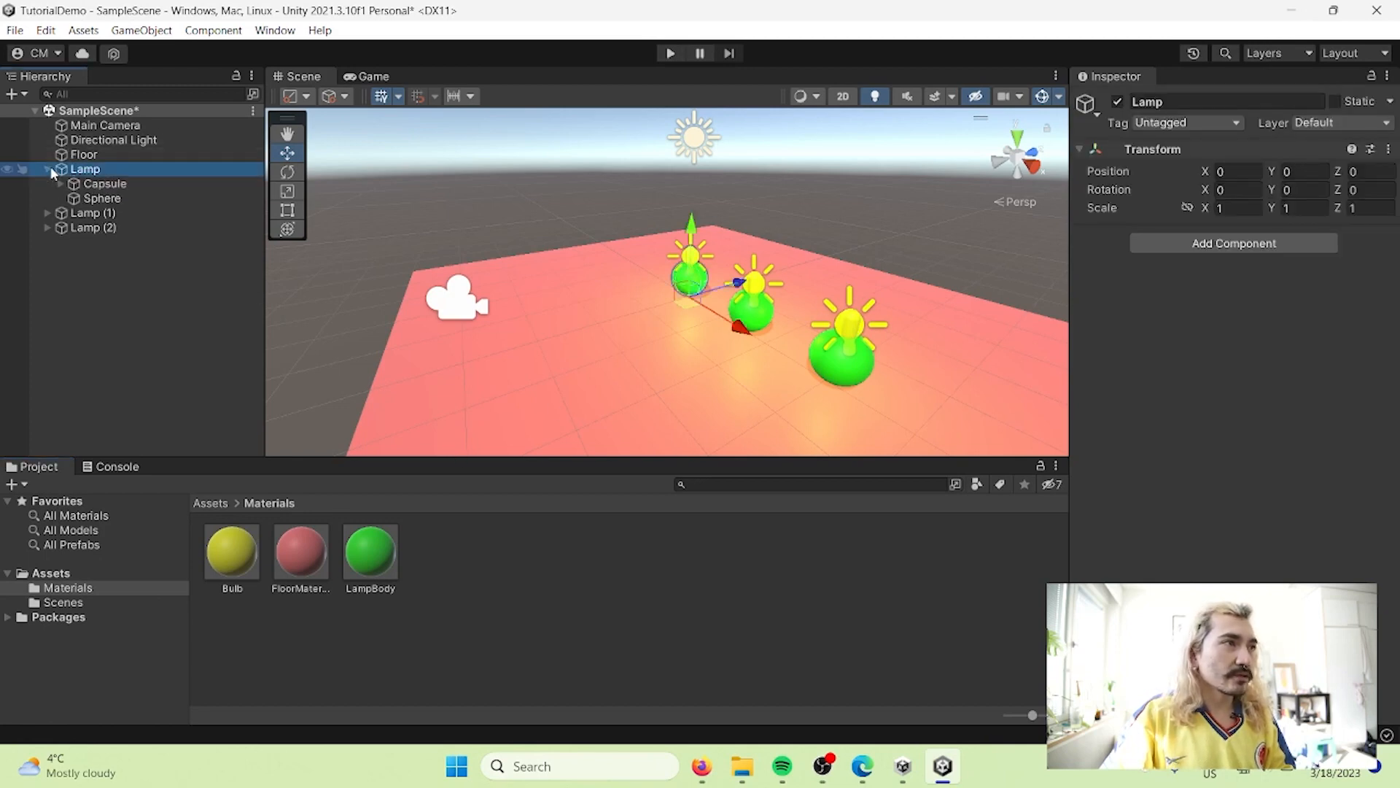
click(105, 184)
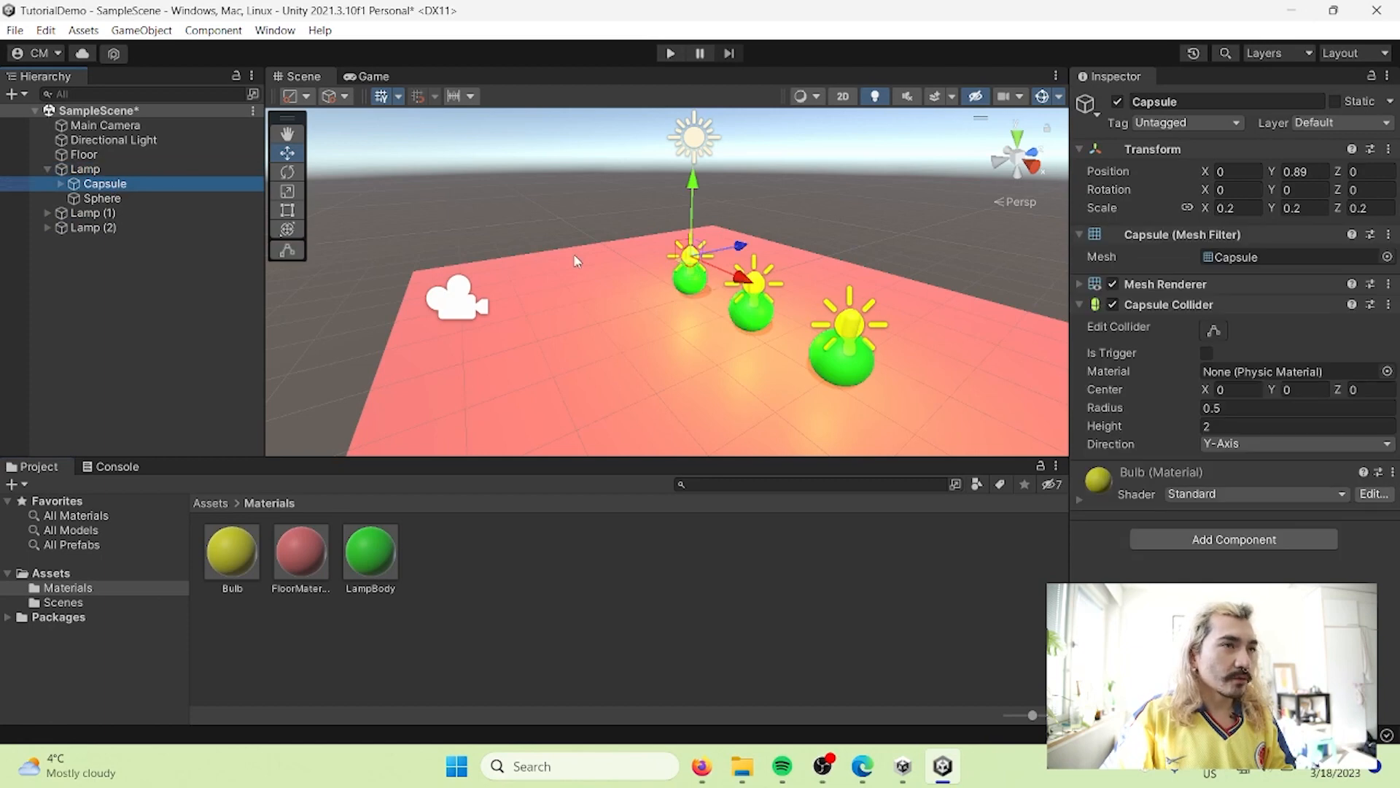
click(234, 561)
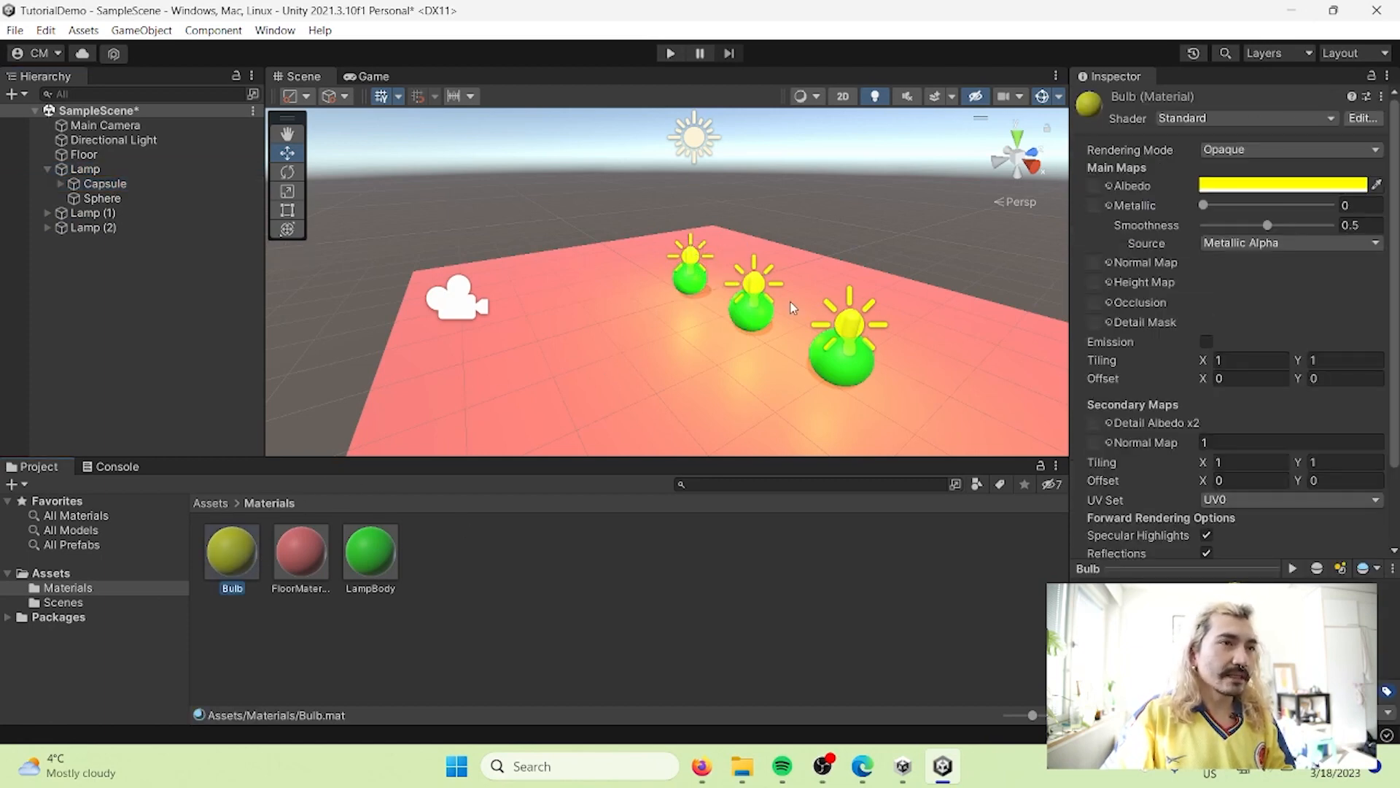
click(47, 170)
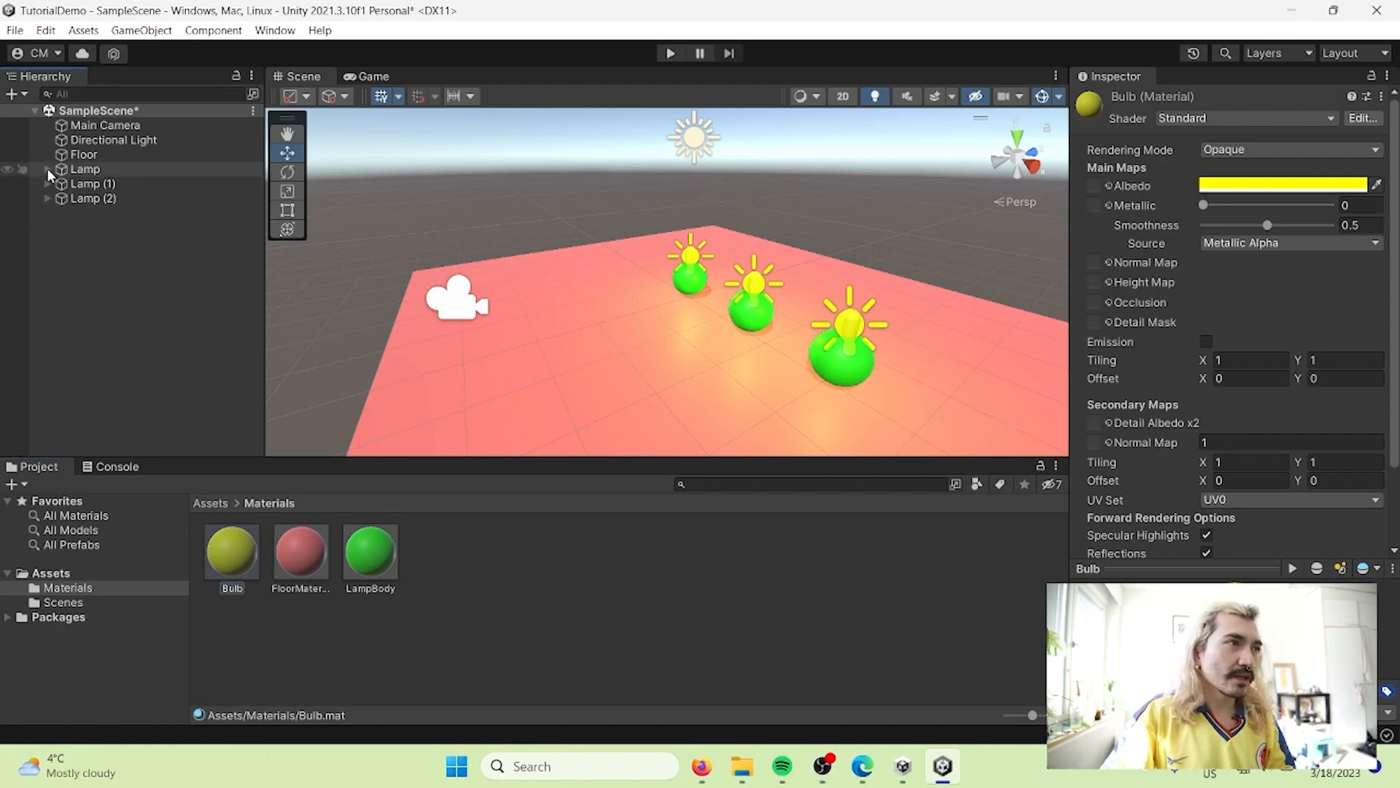
Delete the two duplicated lamps, Lamp (1) and Lamp (2), from the scene
click(106, 184)
shift+click(108, 199)
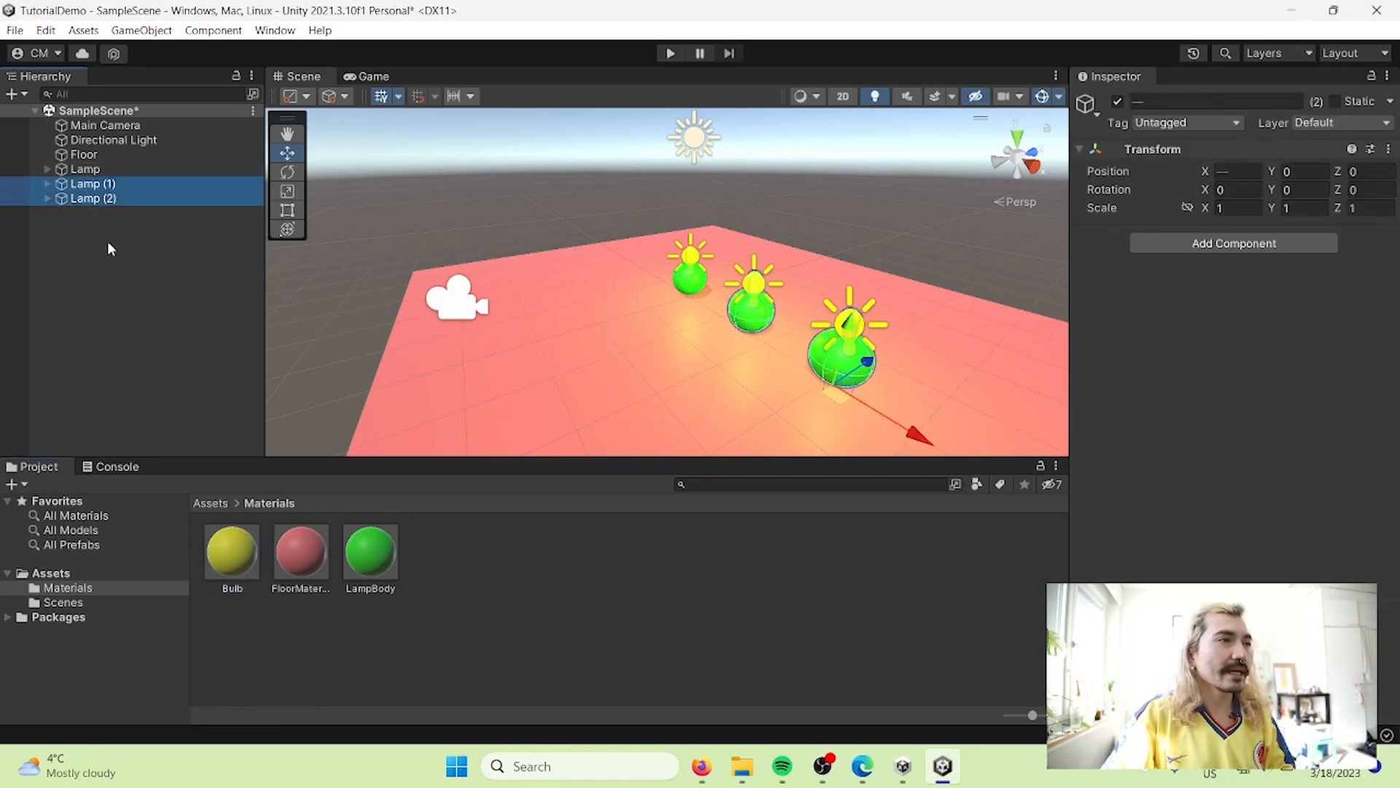
click(102, 184)
click(100, 198)
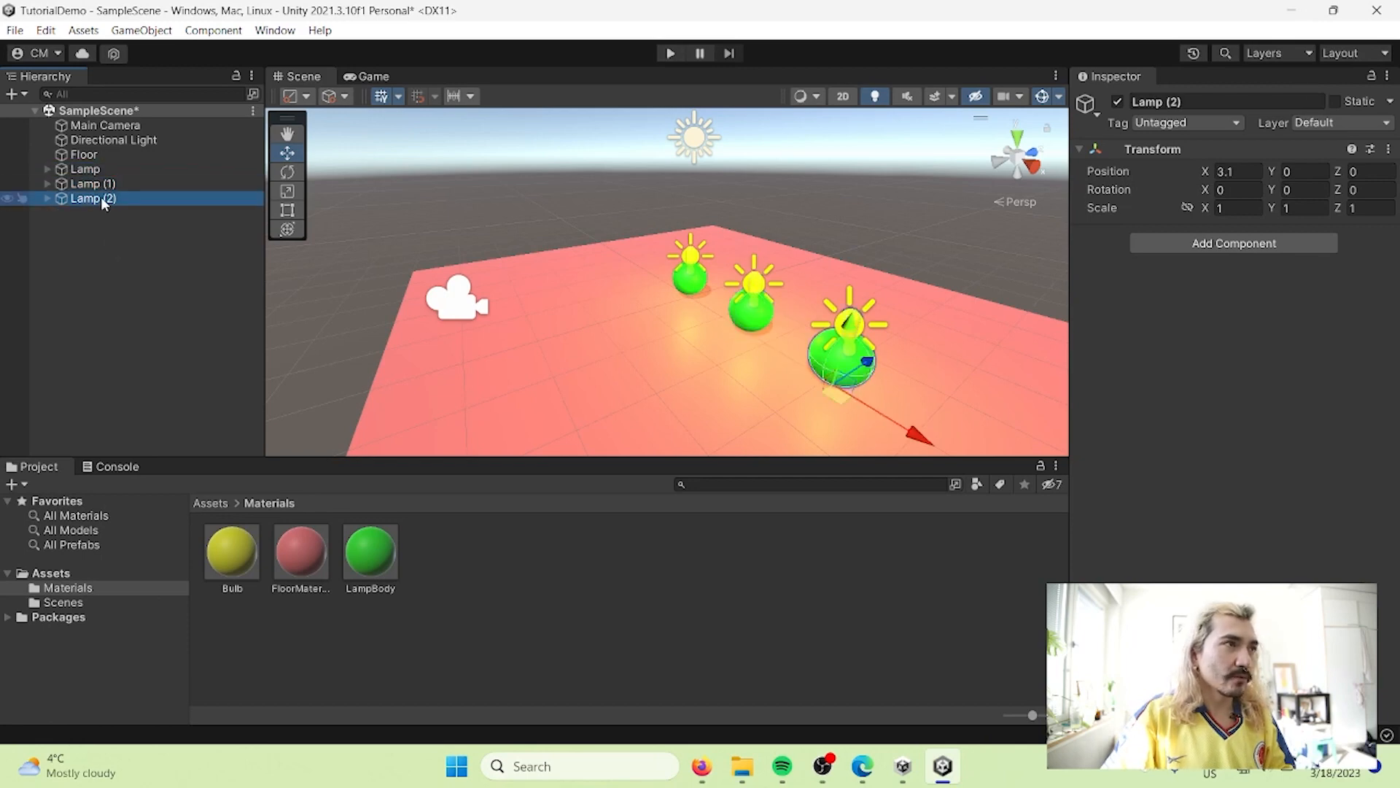
click(102, 184)
shift+click(101, 198)
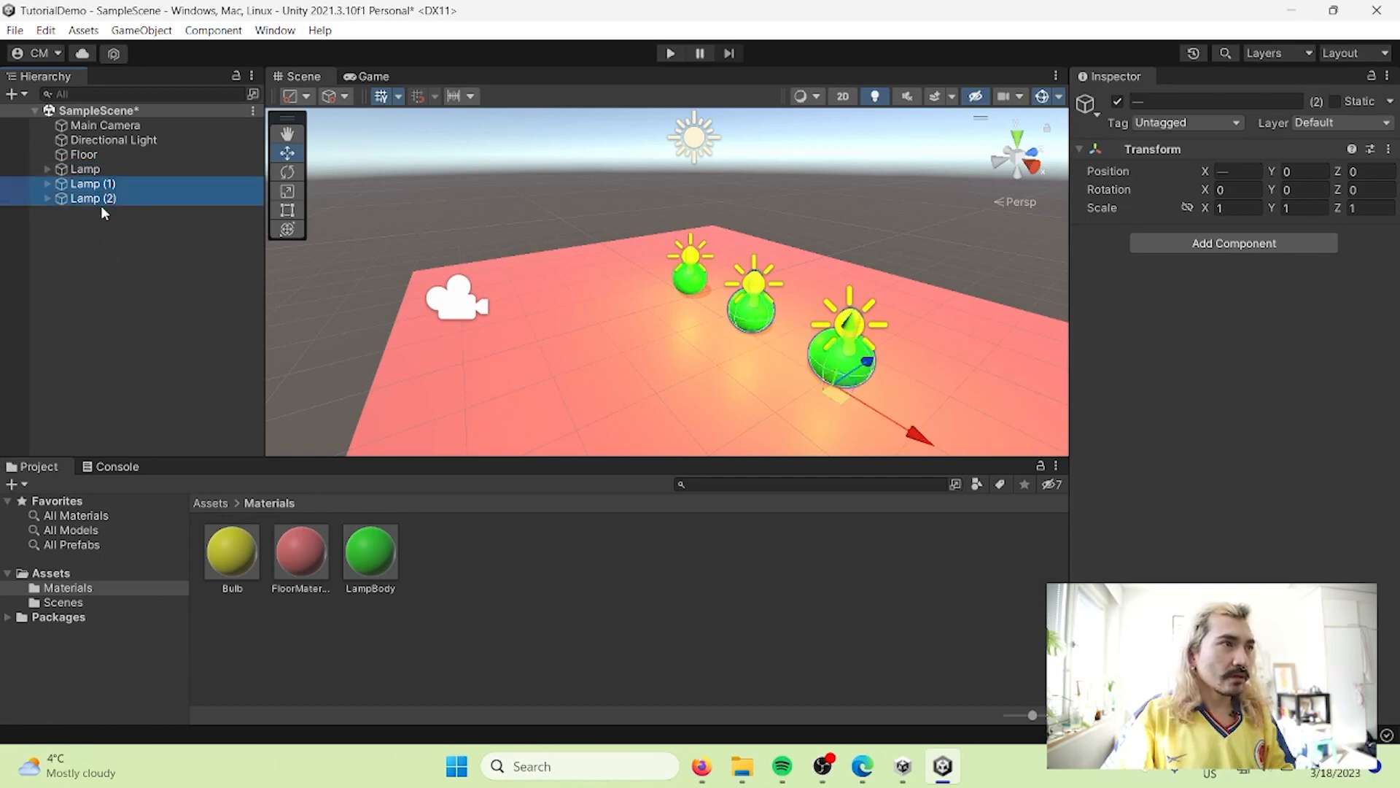
key(Delete)
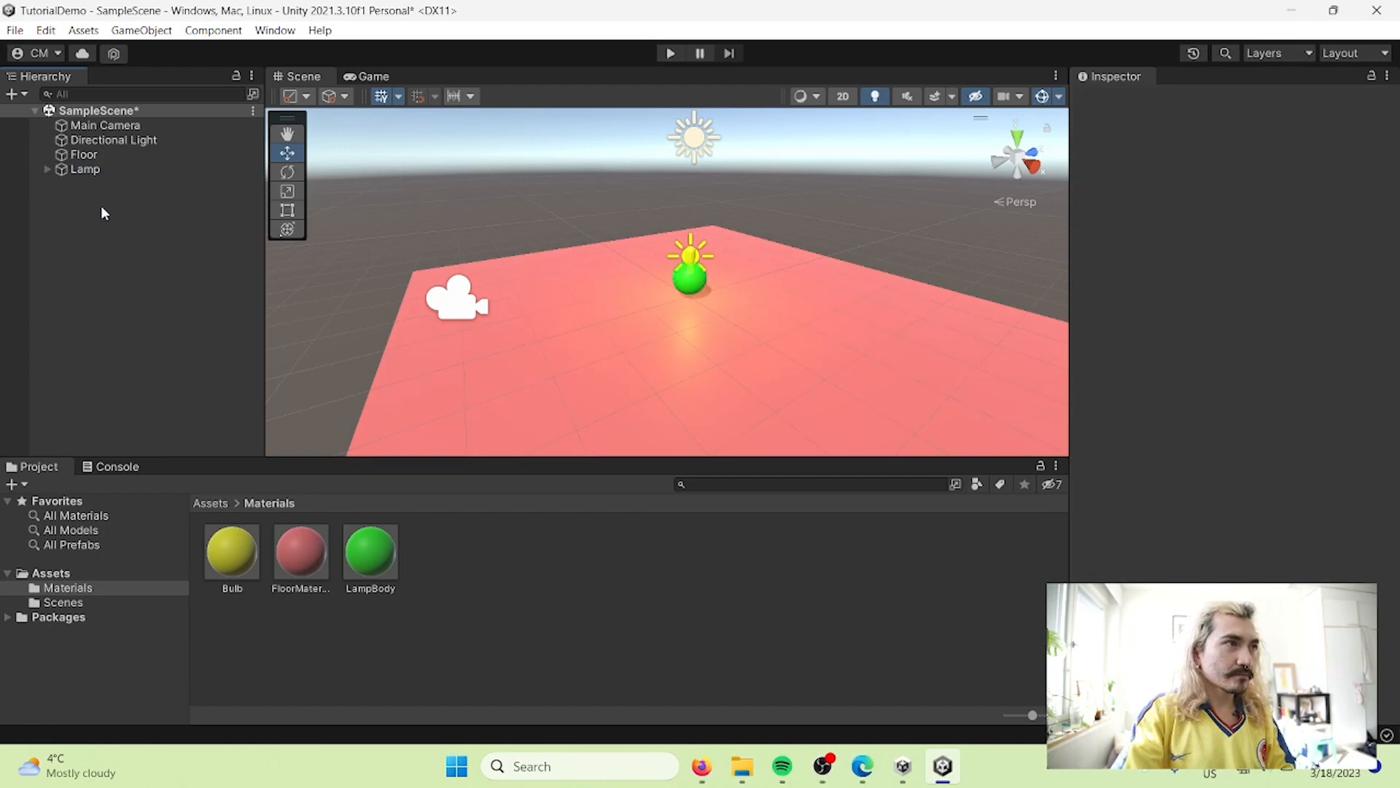
Rename the Lamp's capsule child to Bulb
click(127, 168)
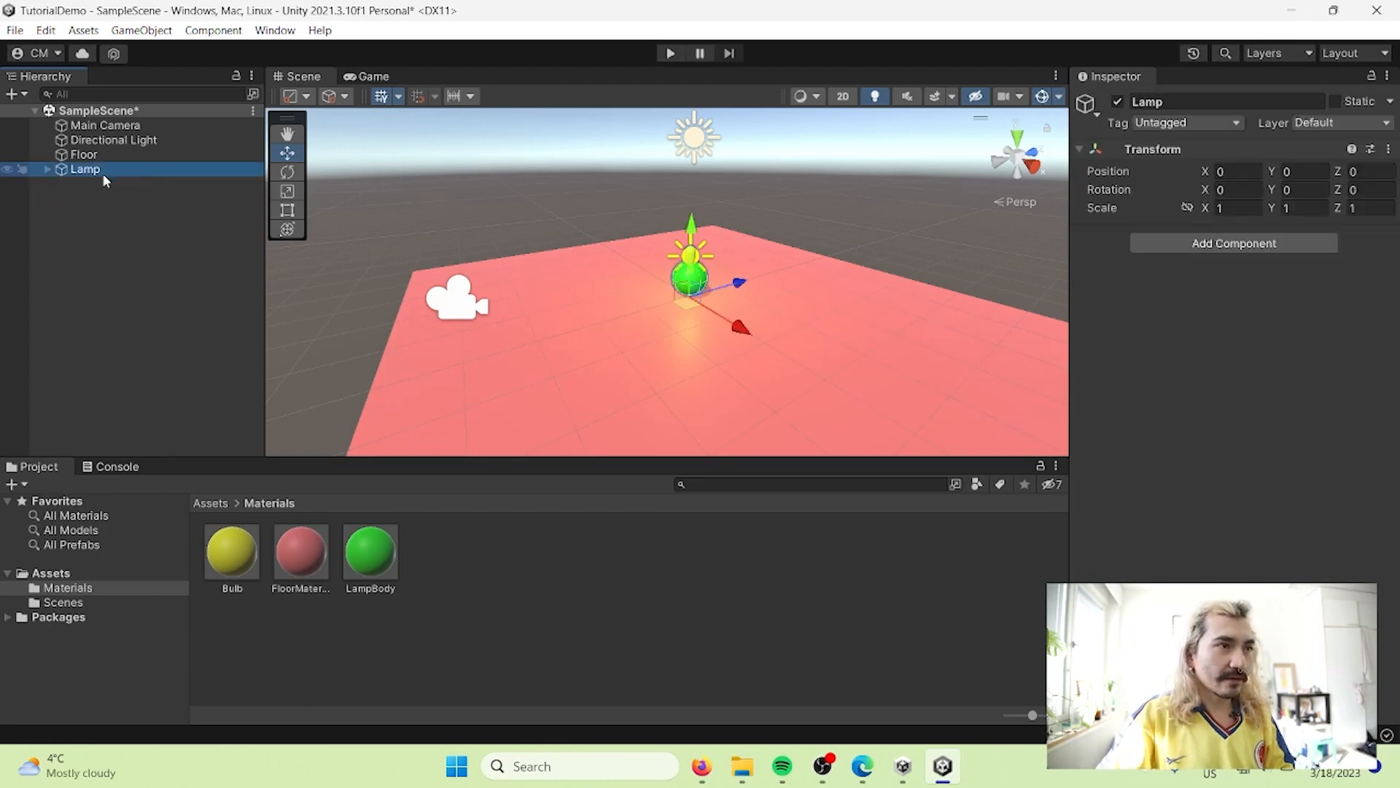
click(46, 169)
click(109, 185)
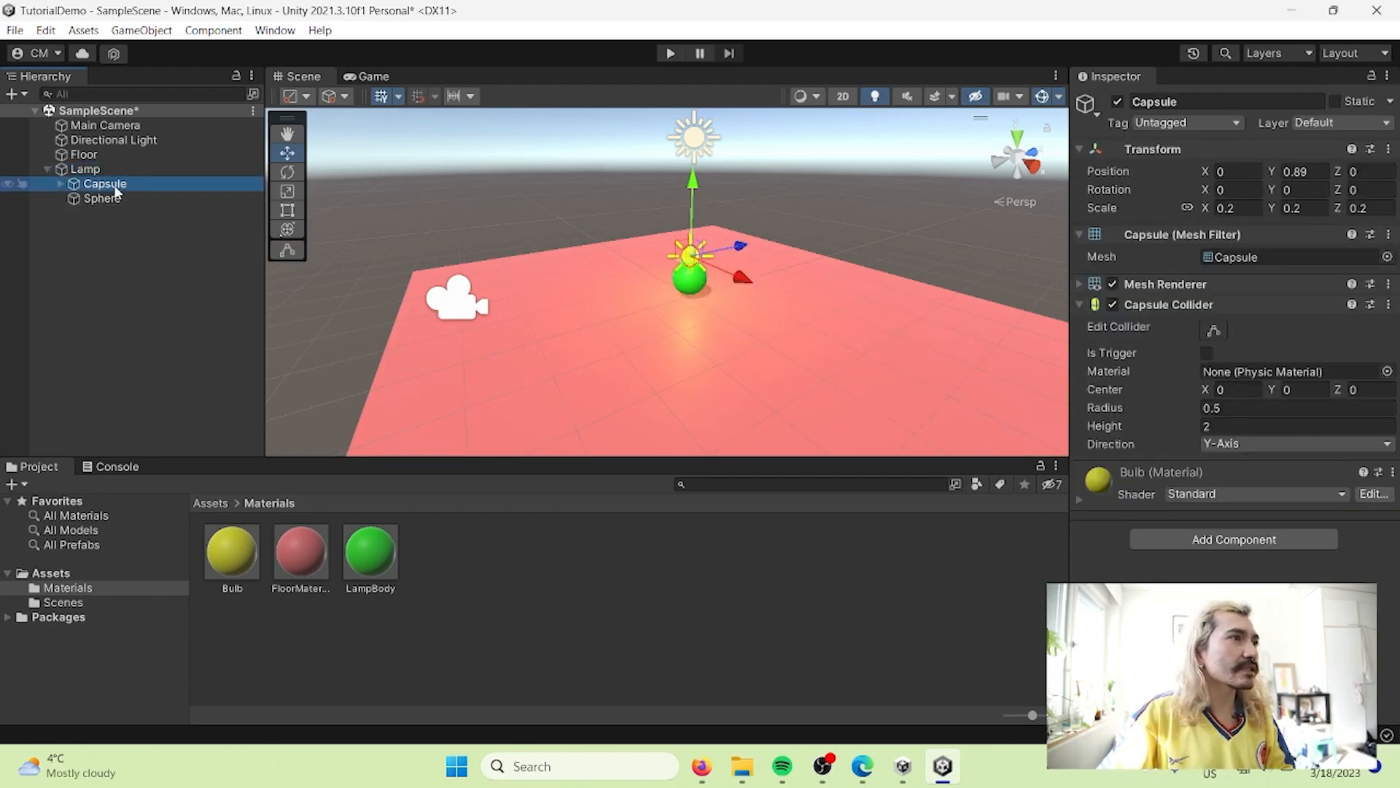
click(115, 185)
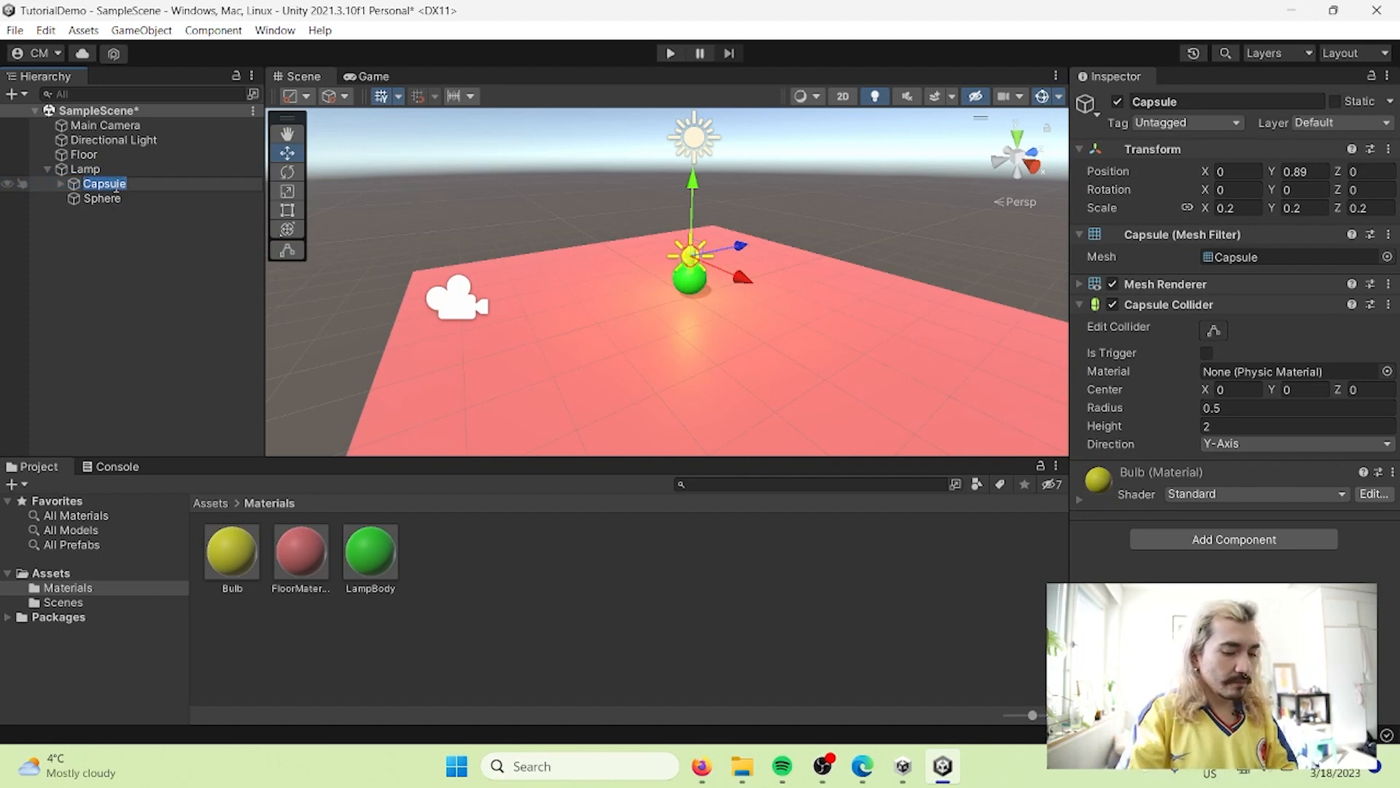
text(Bulb)
key(Return)
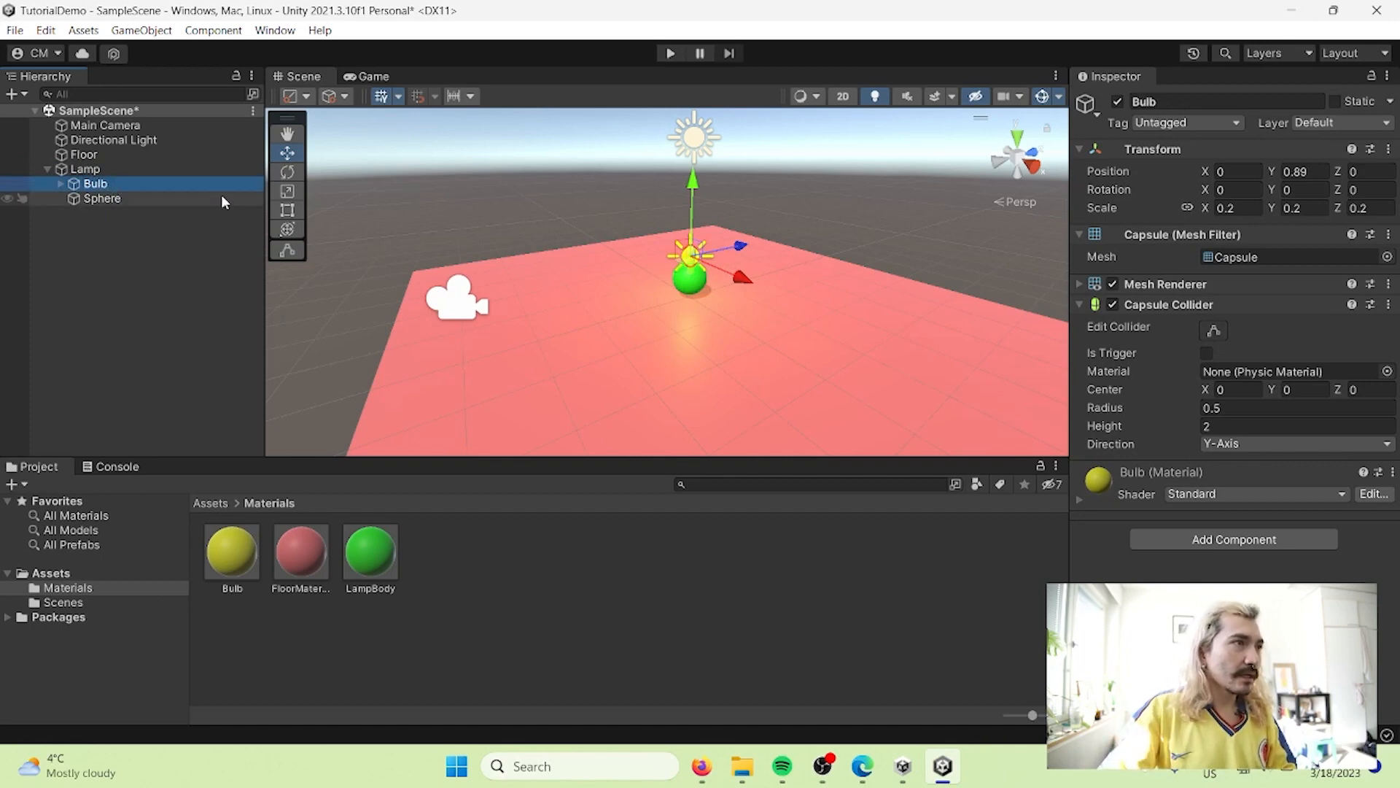
Rename the Lamp's sphere child to Body and collapse the Lamp's children in the hierarchy
click(182, 199)
click(105, 201)
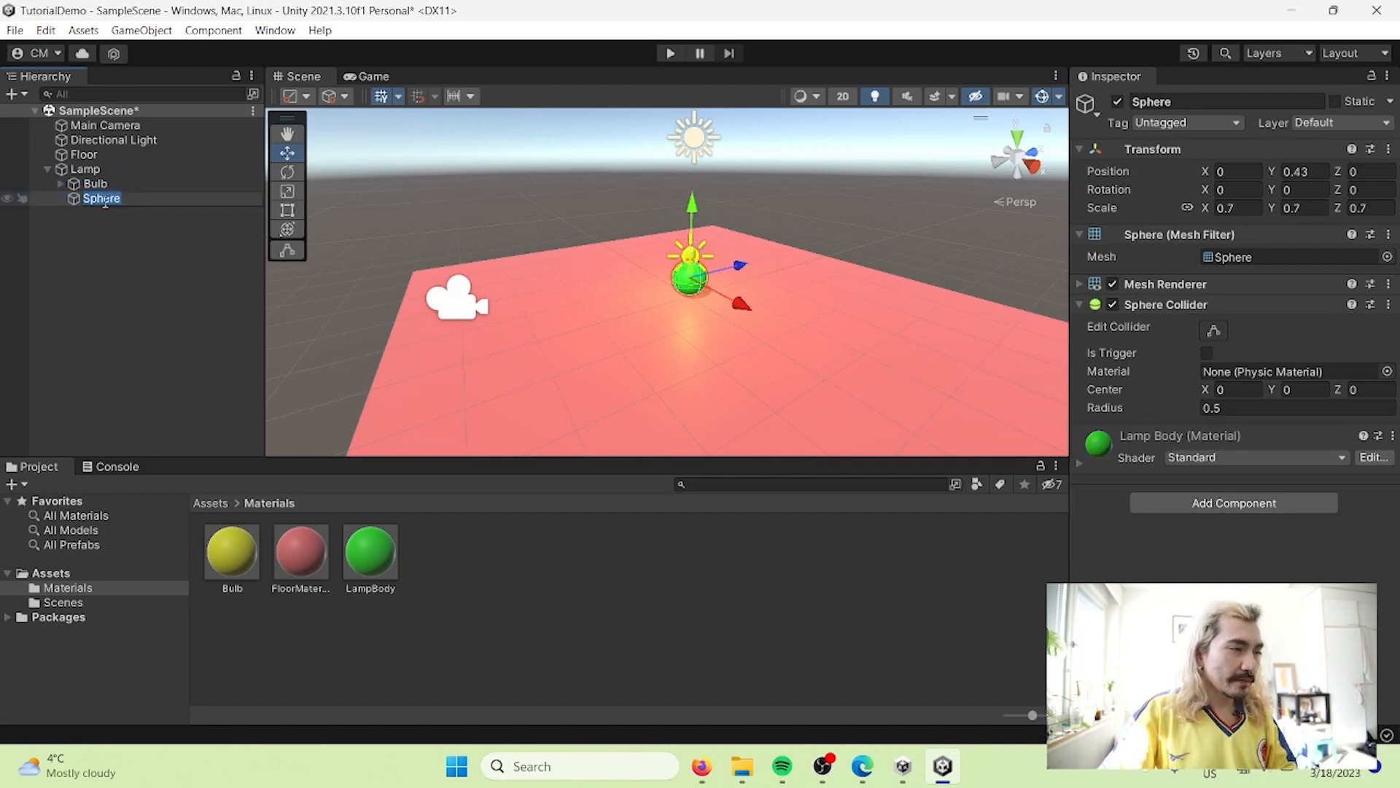
text(Body)
key(Return)
click(47, 169)
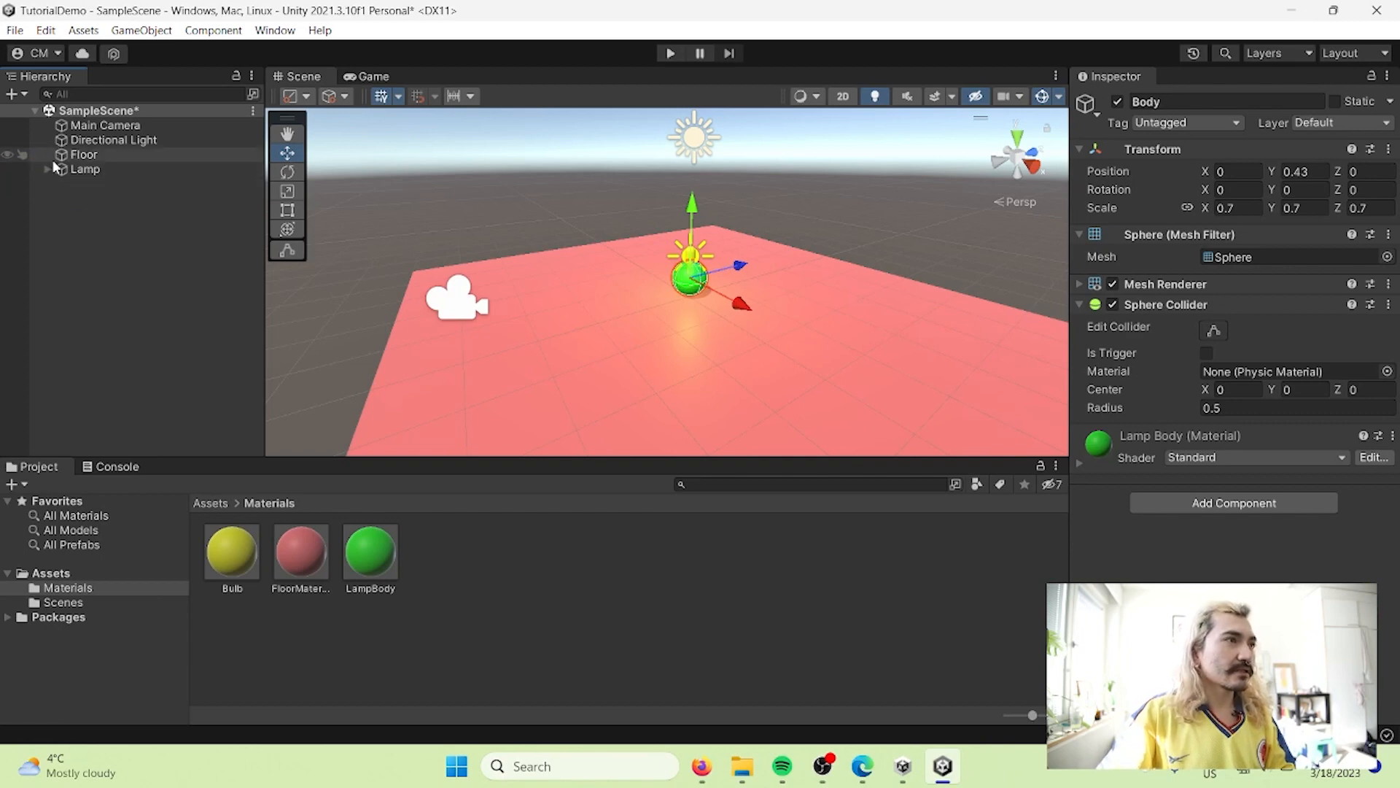
click(47, 169)
click(48, 169)
click(92, 171)
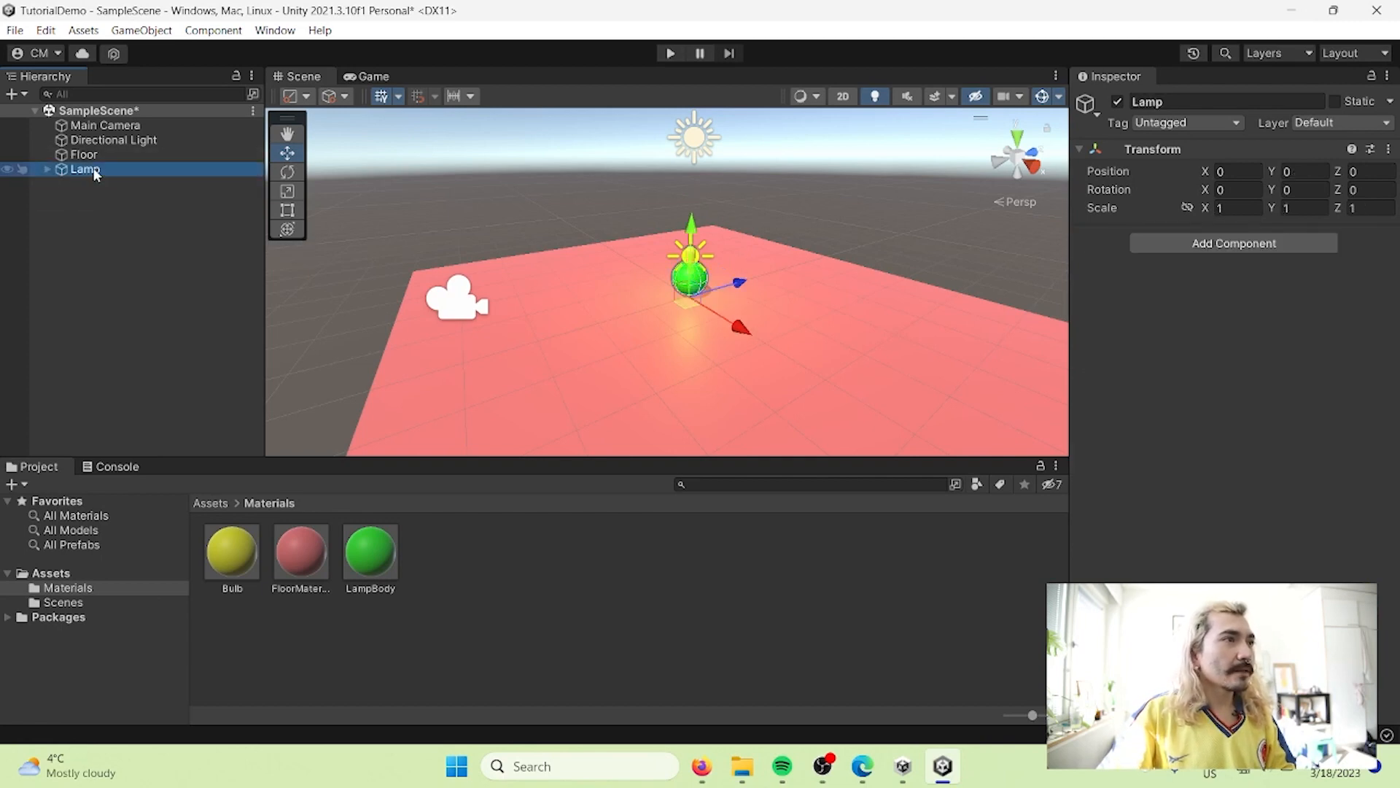
Create a new folder named Prefabs in the project's Assets folder
click(69, 576)
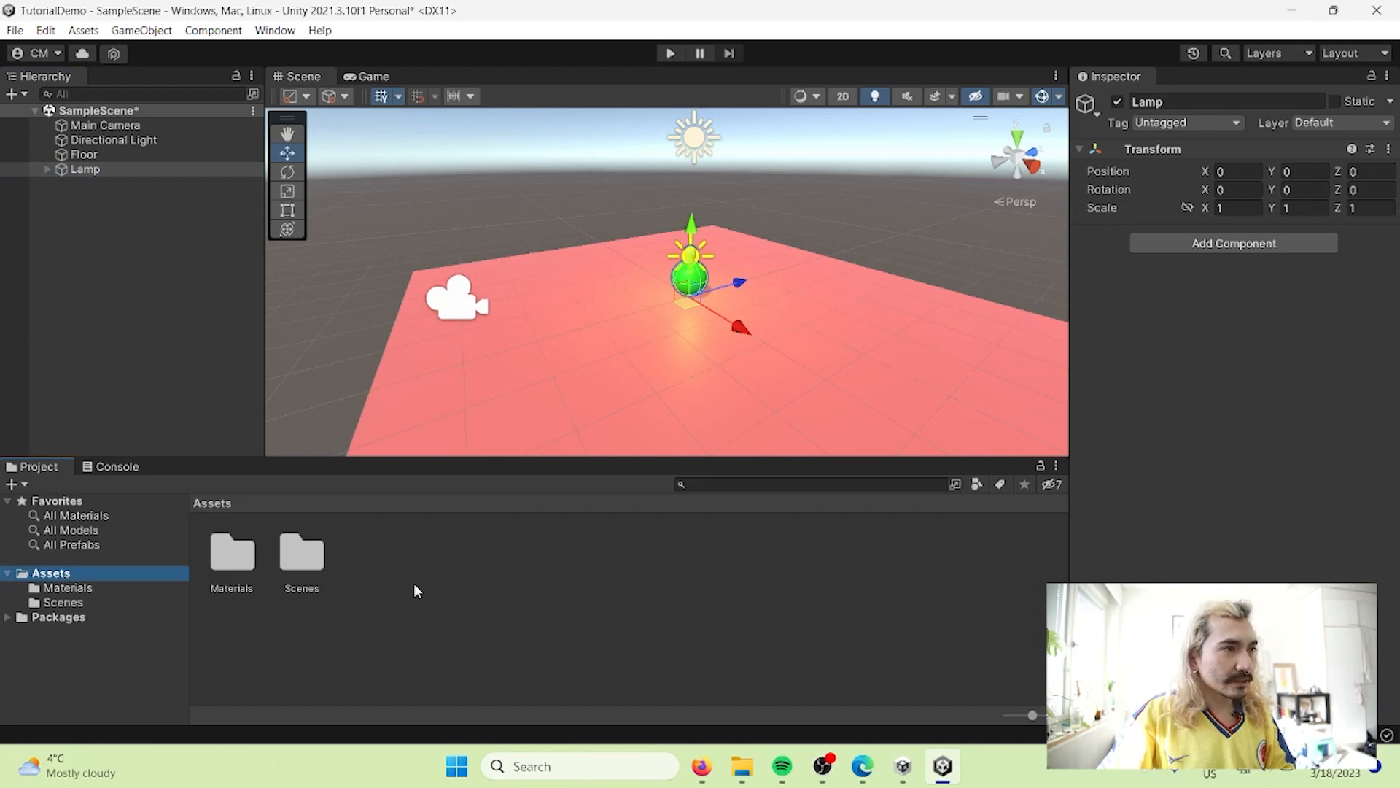
right_click(365, 563)
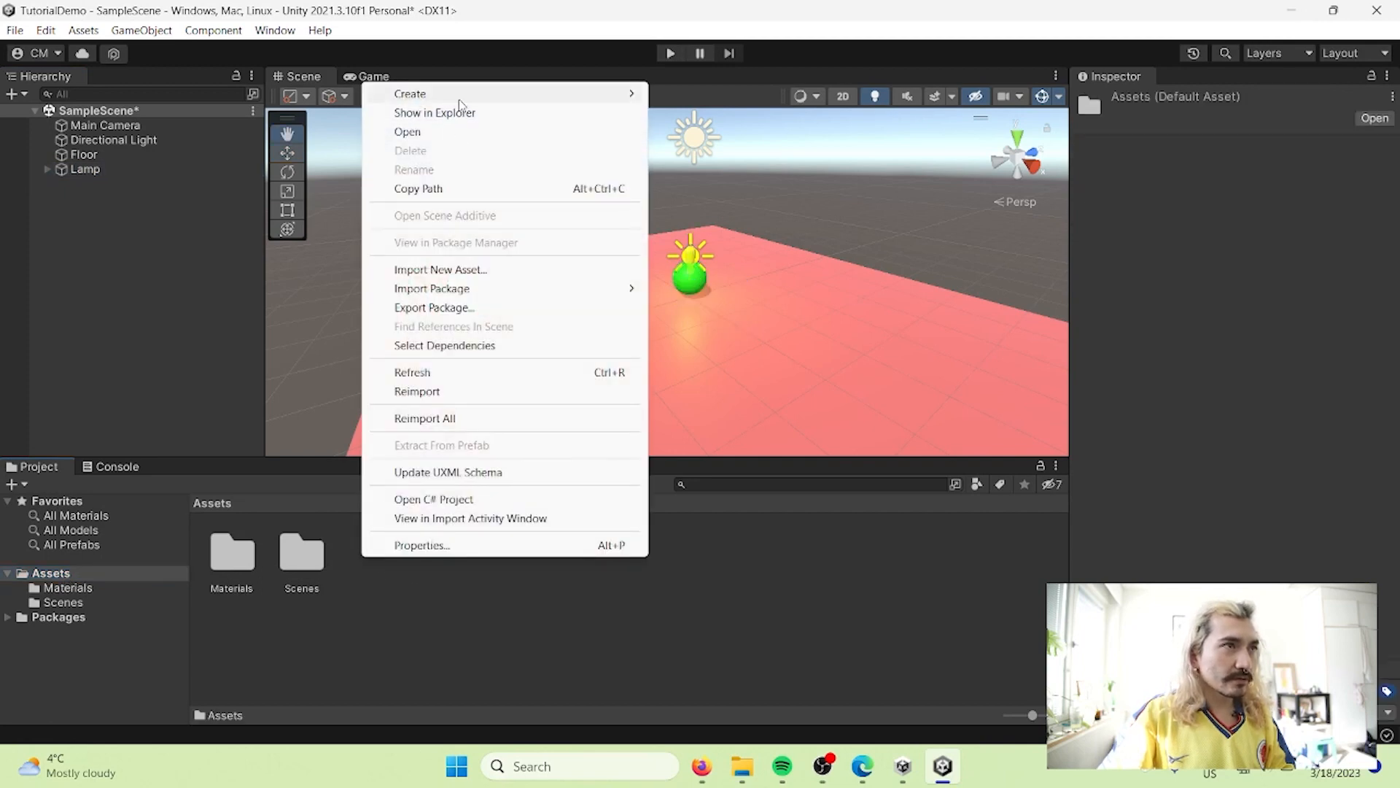
mouse_move(458, 99)
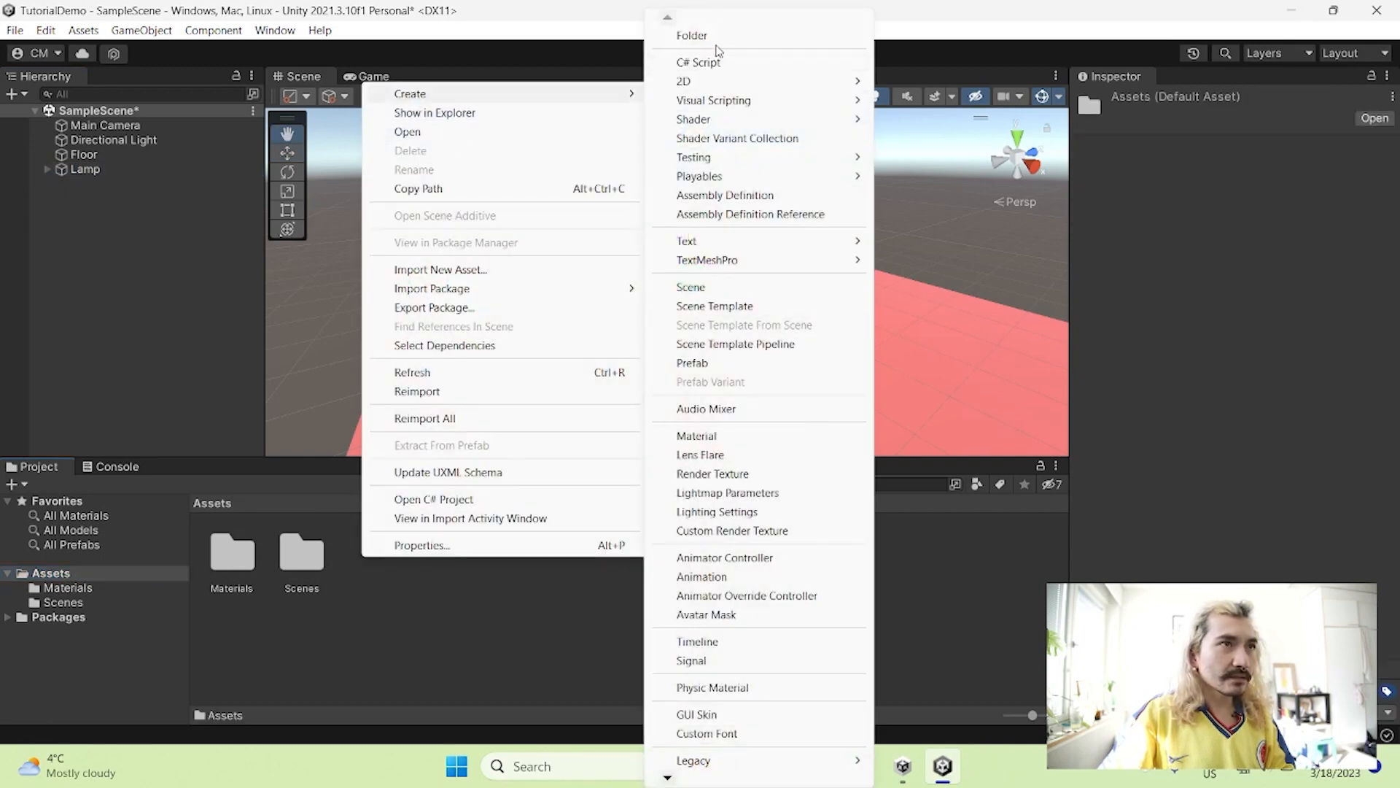
click(691, 35)
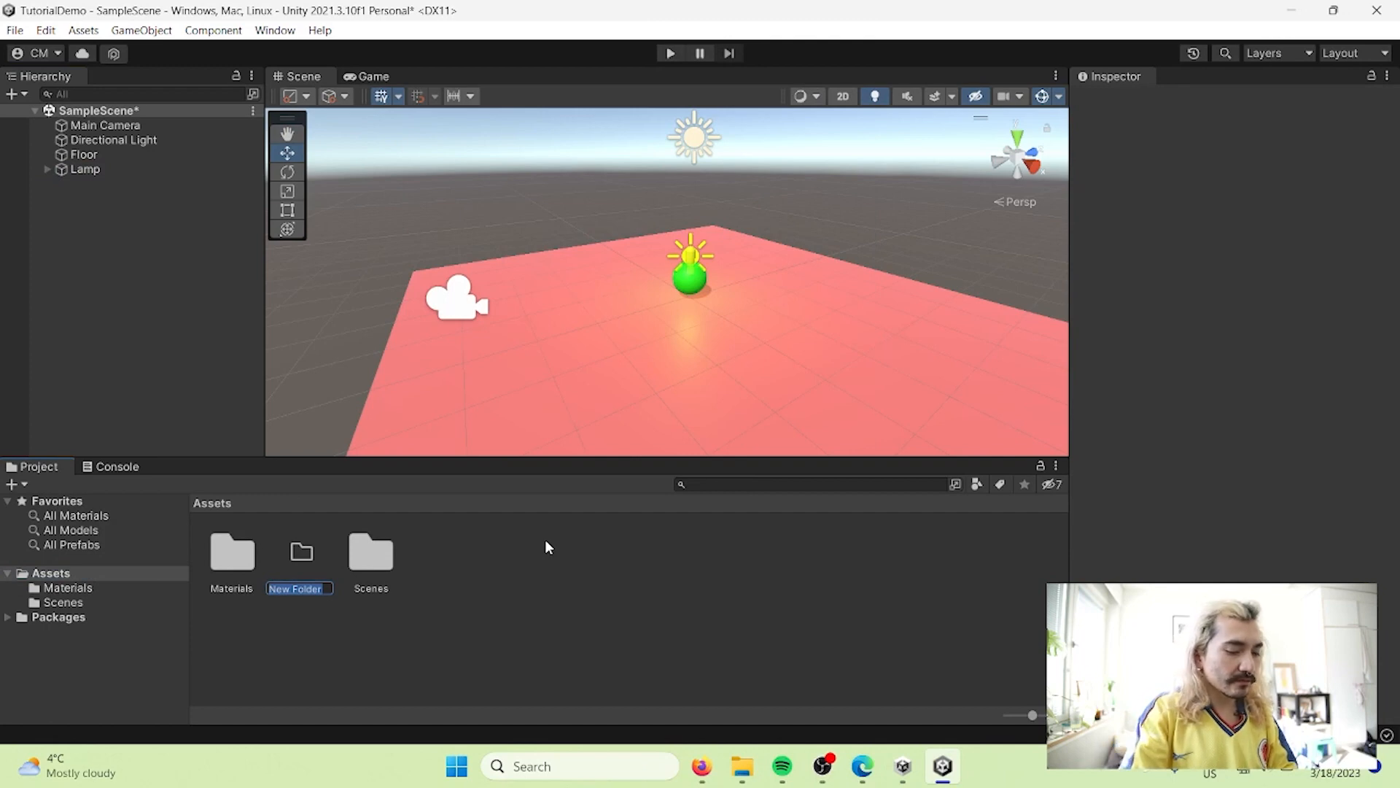
text(Prefab)
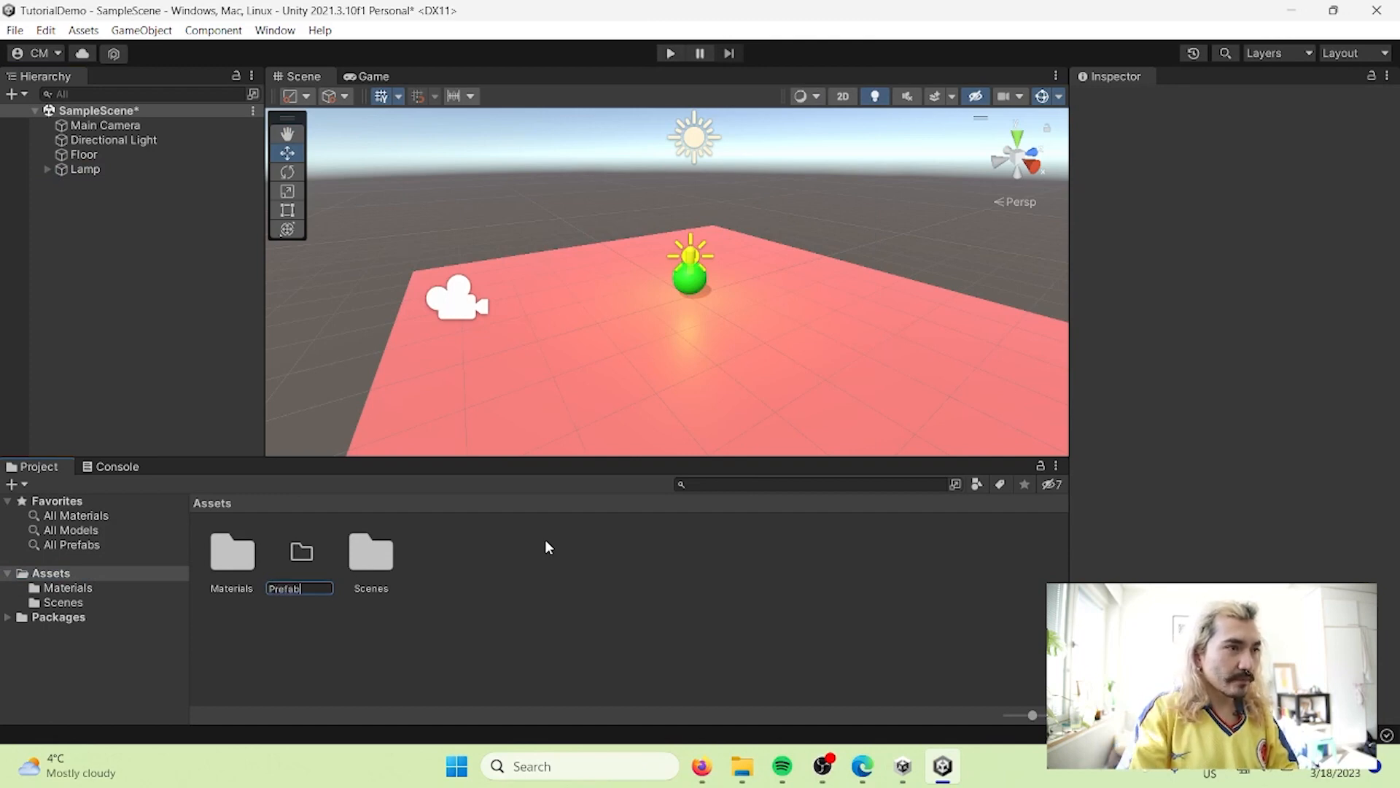
text(s)
key(Return)
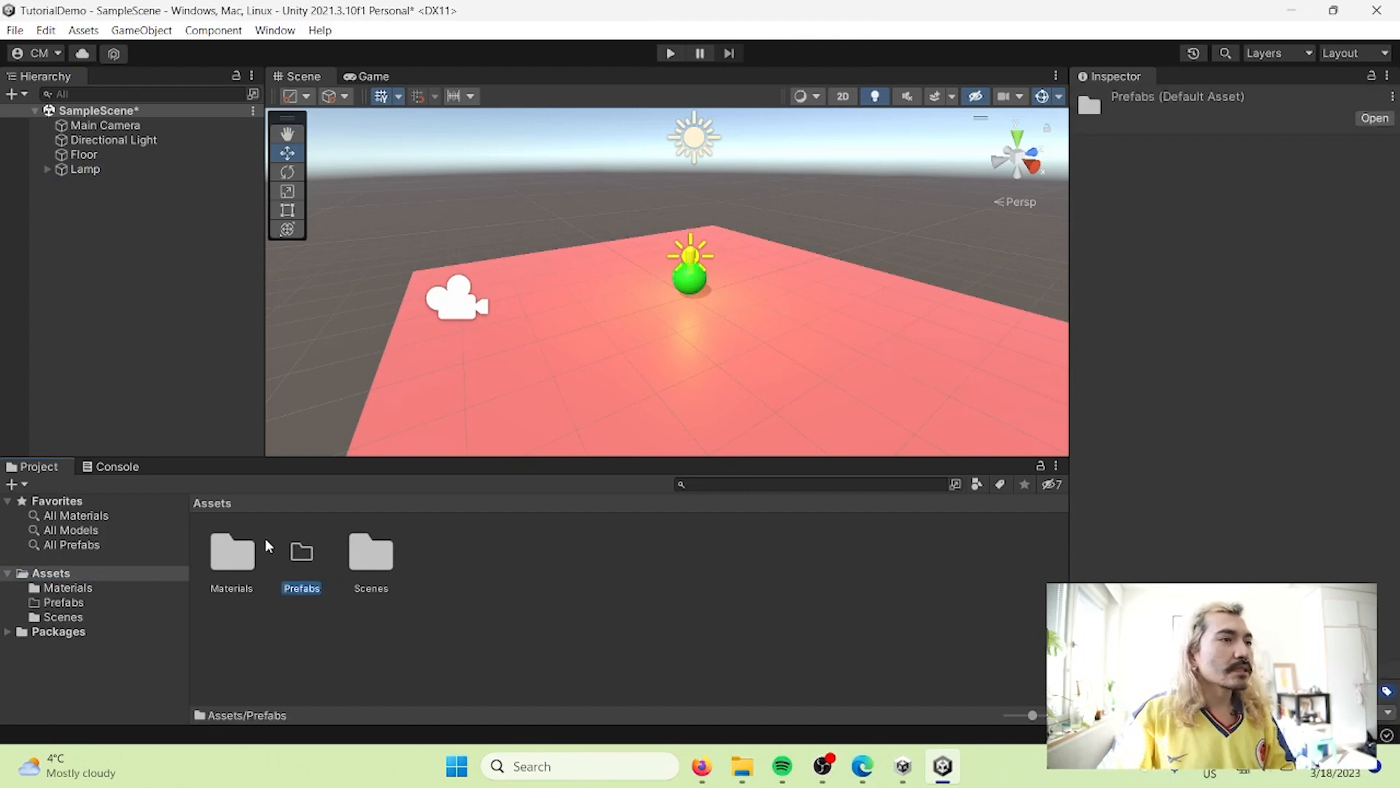
Turn the scene's Lamp into a prefab asset stored in the Prefabs folder
double_click(299, 553)
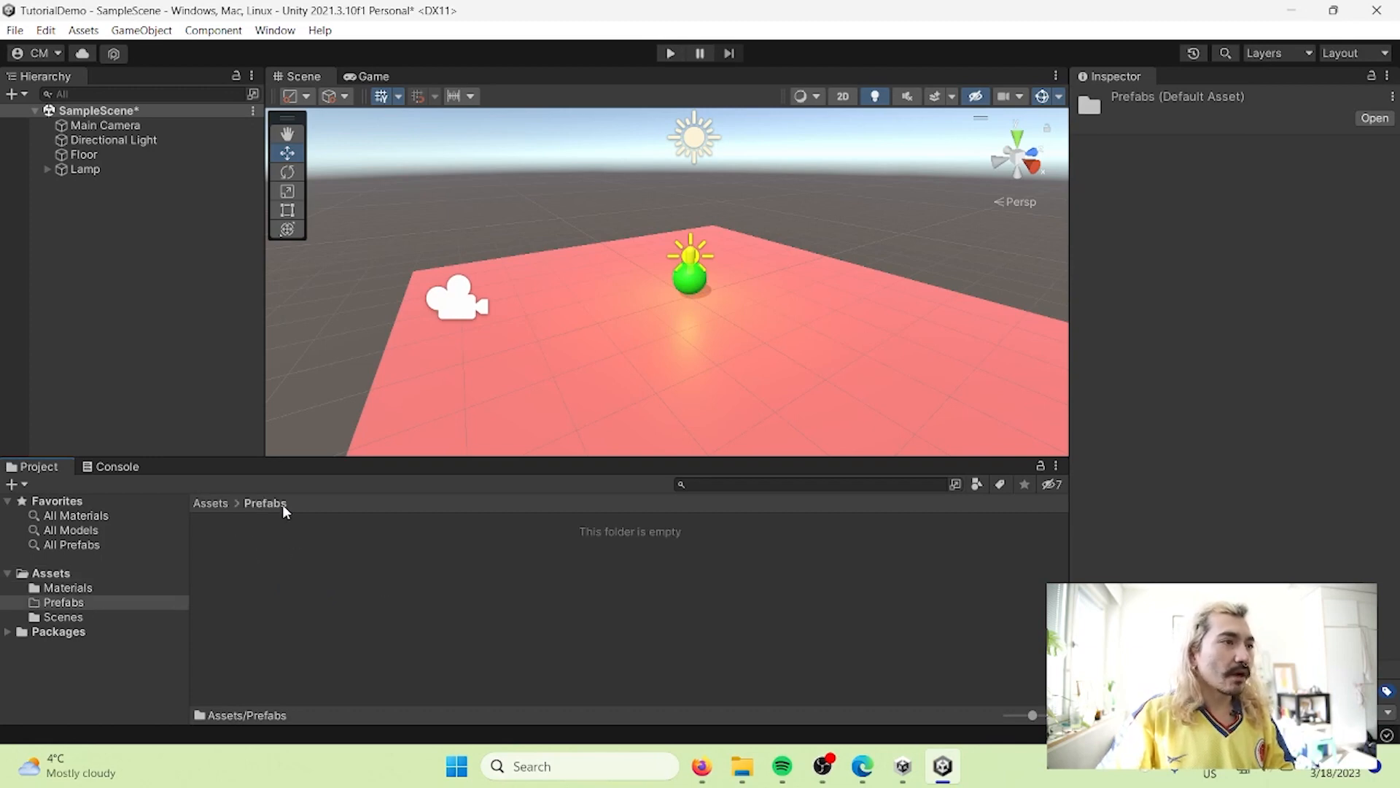
click(102, 170)
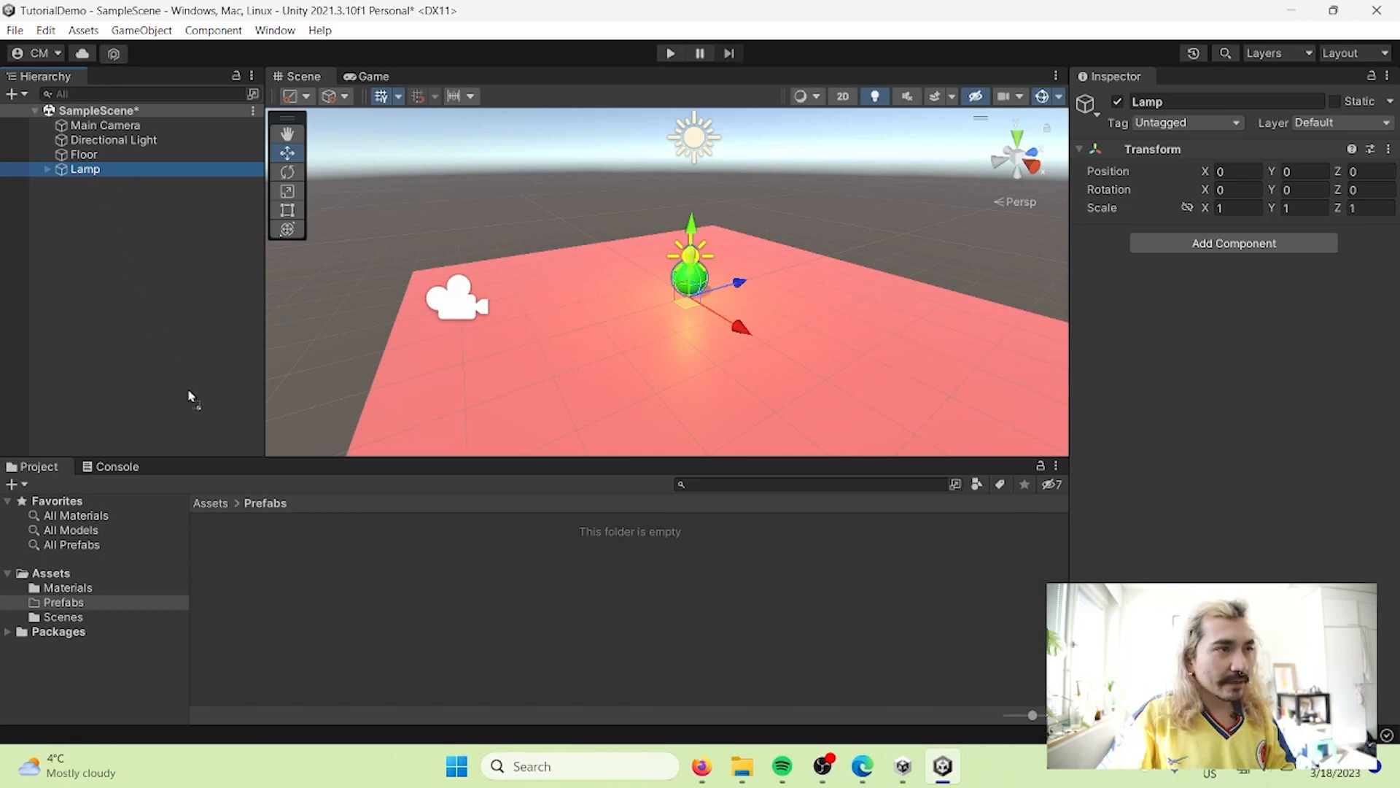
drag(188, 396, 254, 508)
mouse_move(293, 581)
mouse_down()
mouse_move(338, 612)
mouse_move(292, 585)
mouse_move(303, 588)
mouse_up()
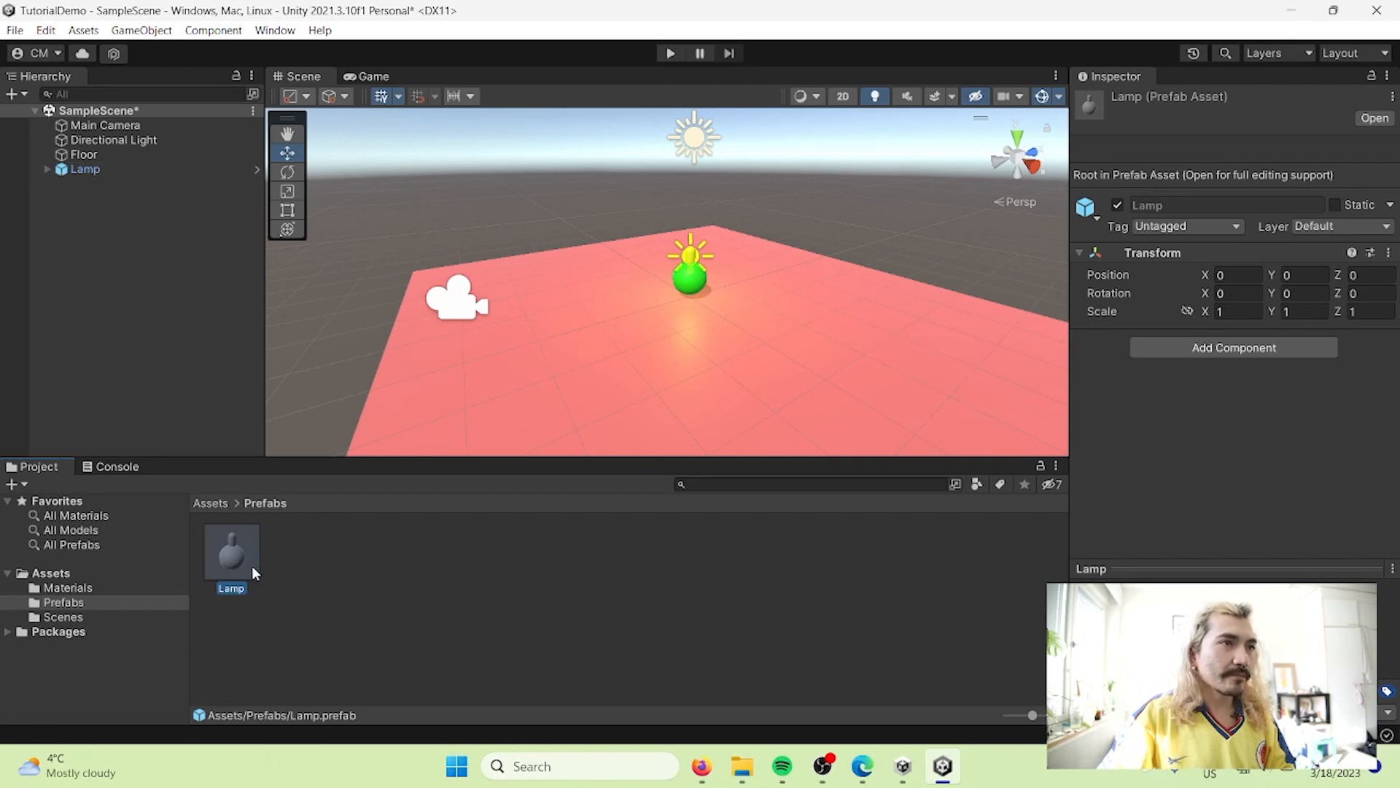
Delete the Lamp from the scene and replace it with a fresh instance of the Lamp prefab
click(85, 170)
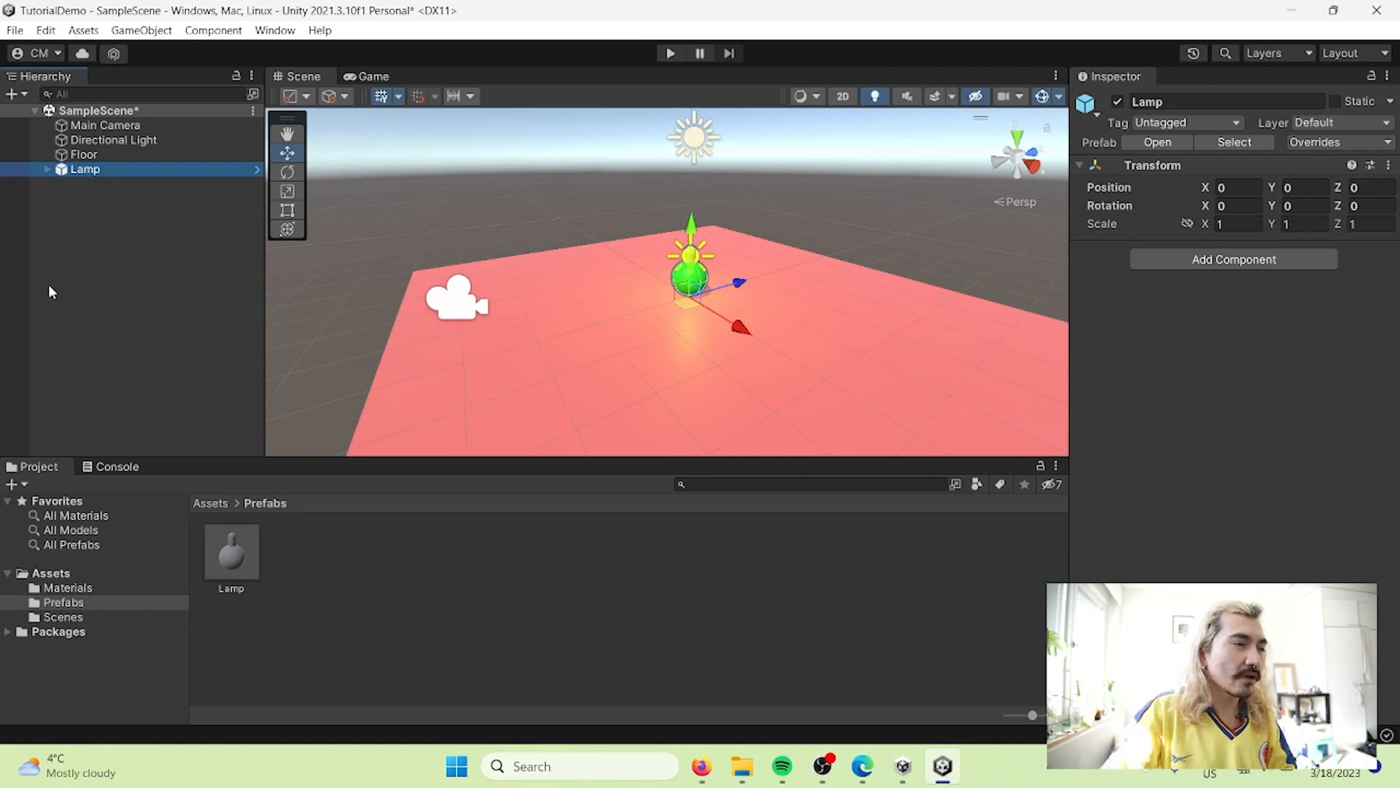
click(233, 548)
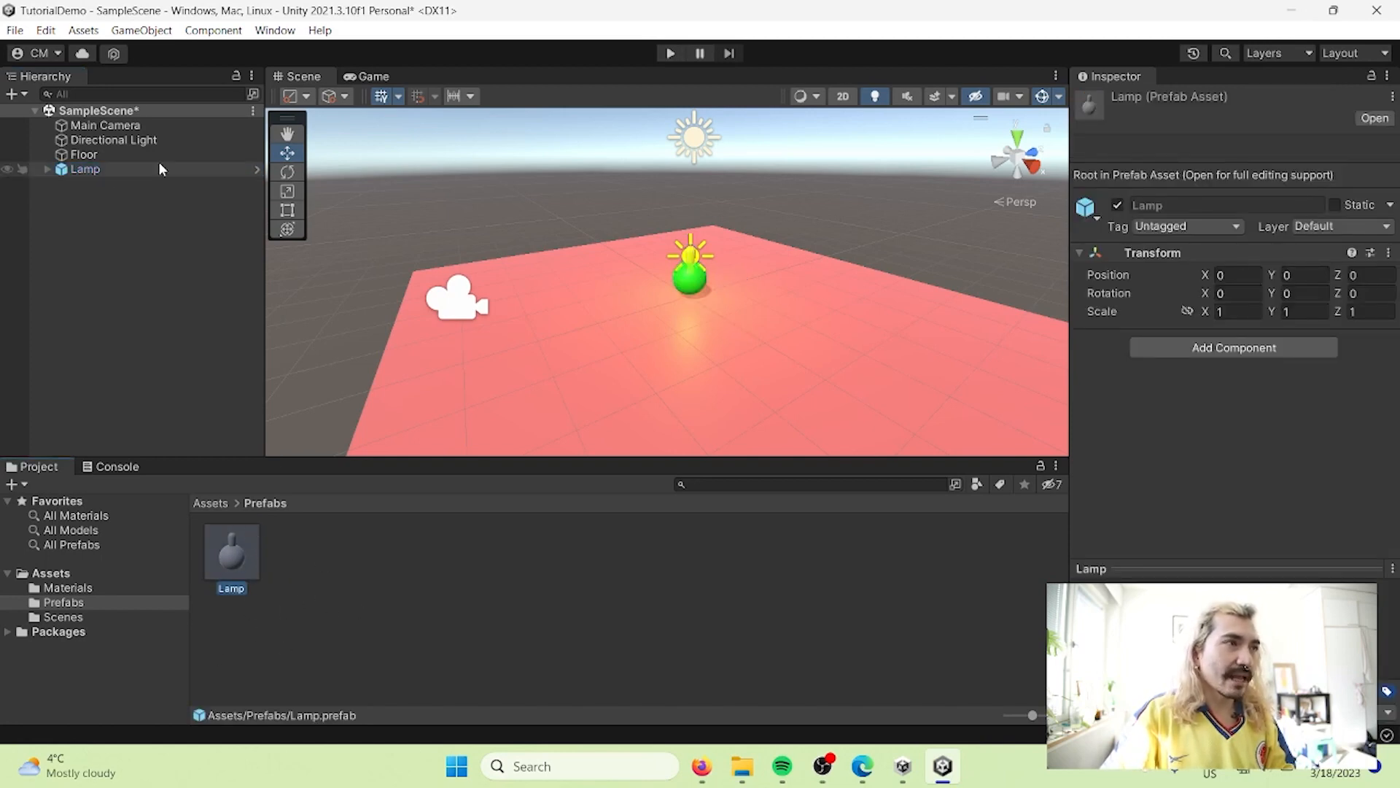
click(136, 168)
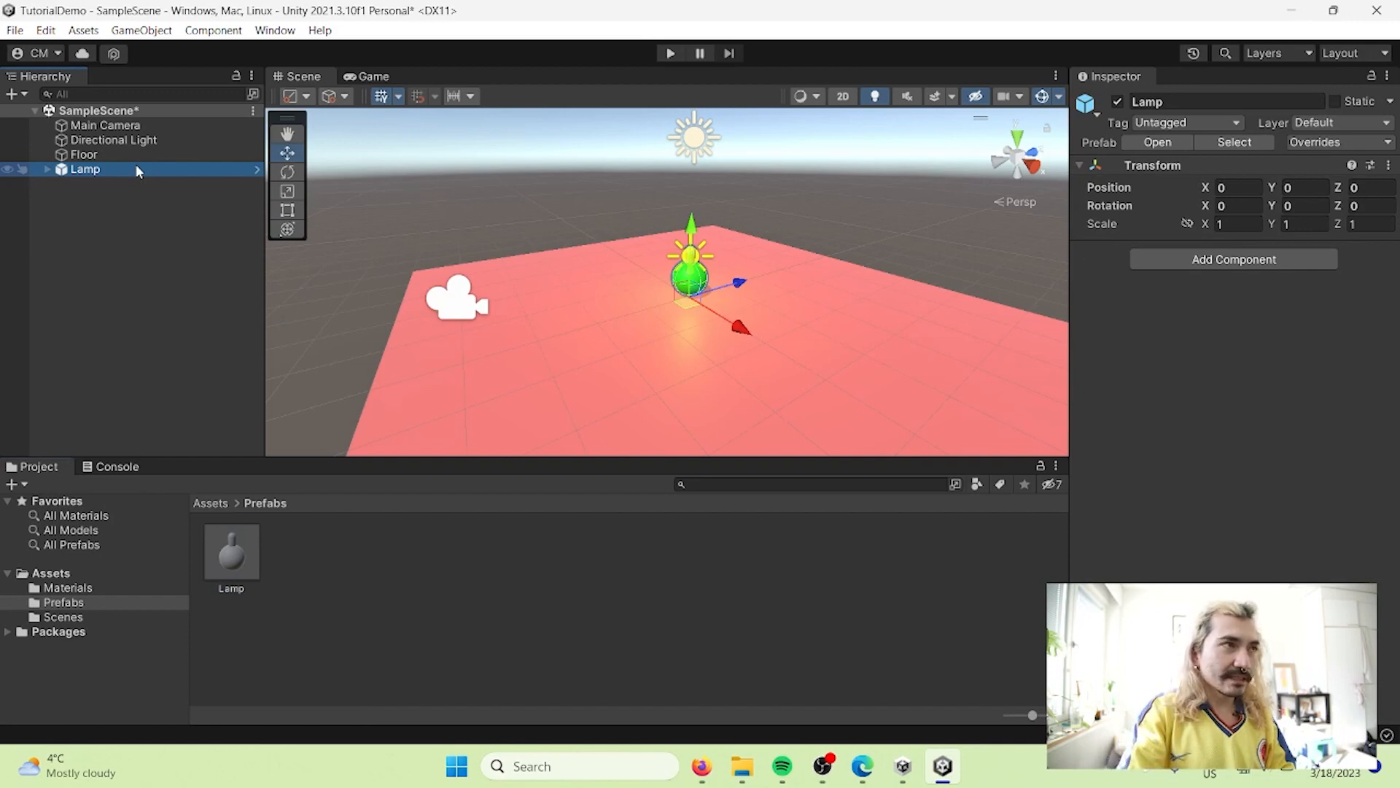
key(Delete)
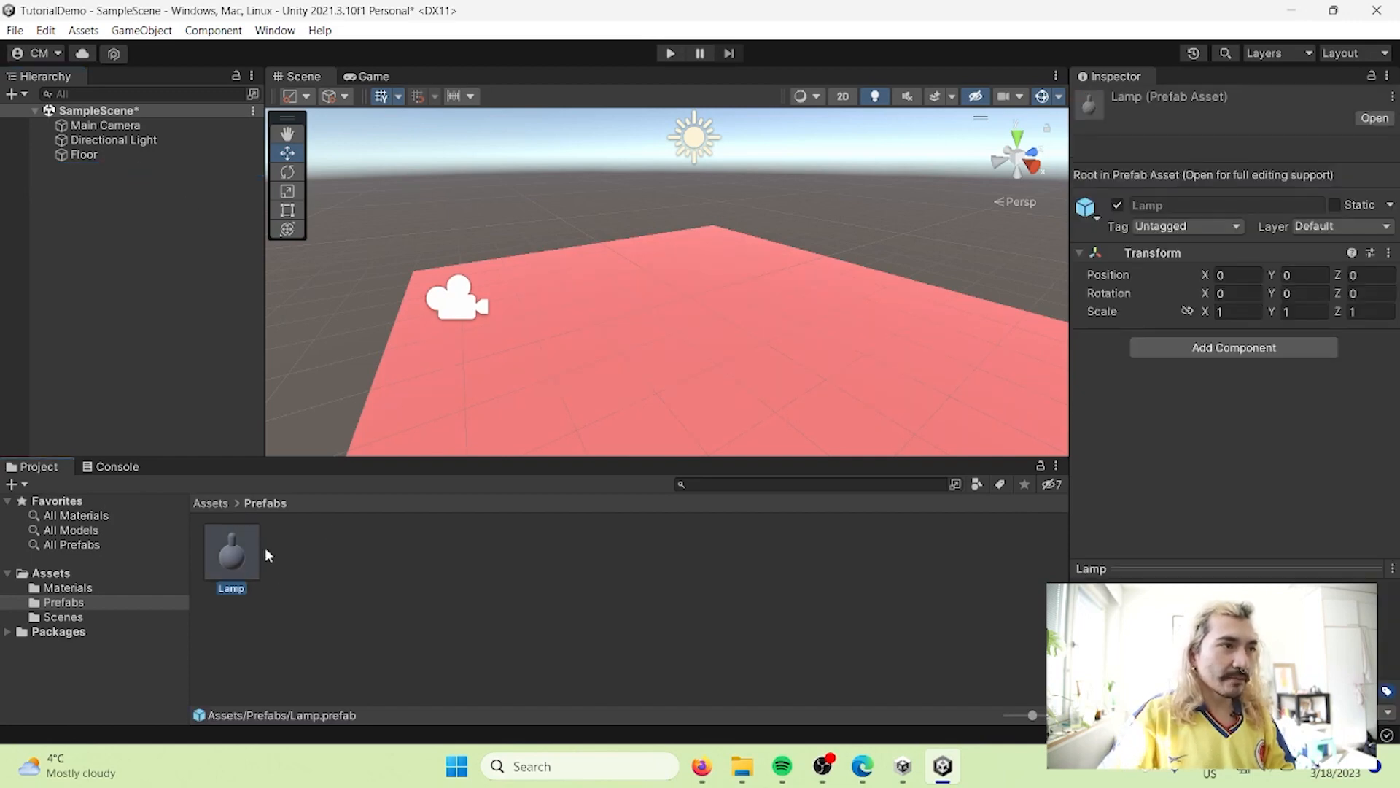
drag(242, 562, 127, 292)
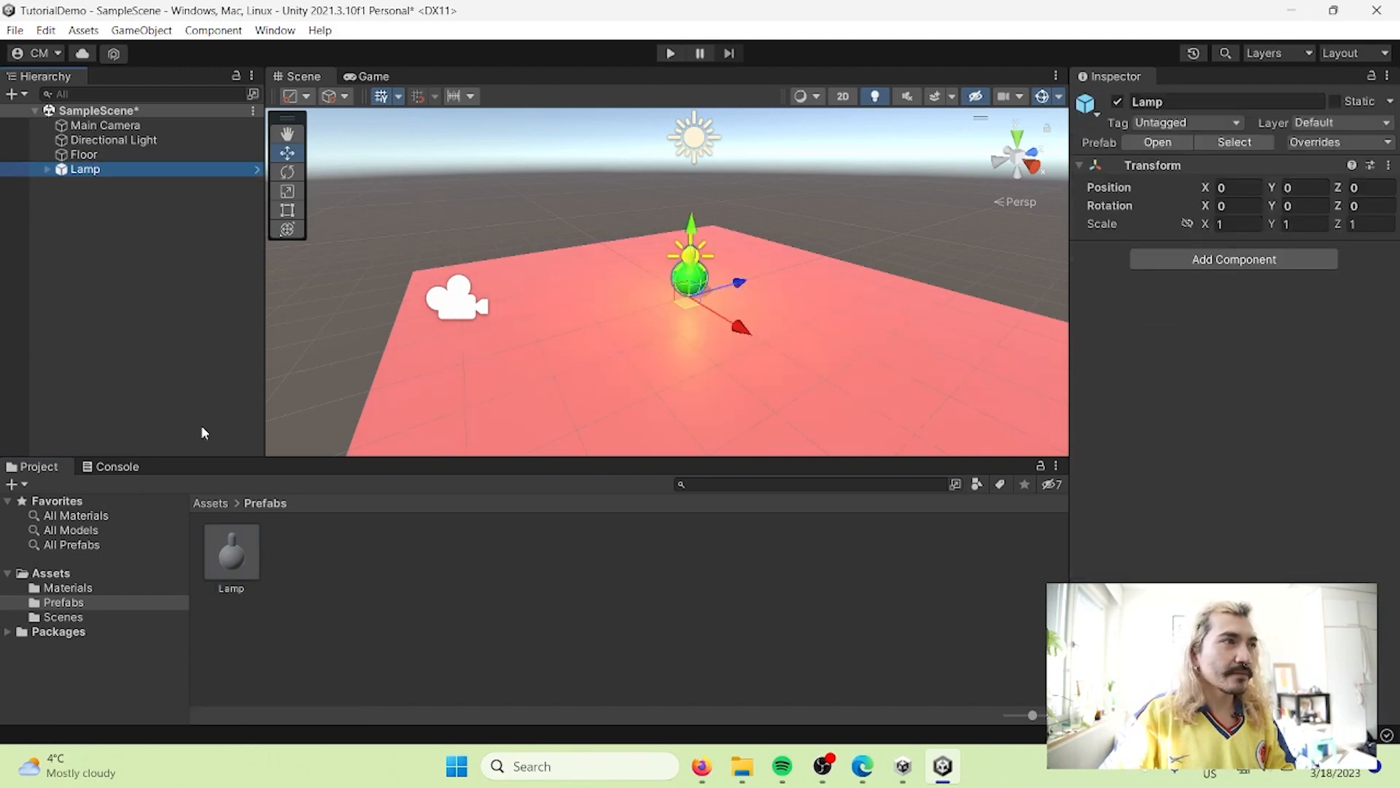
Add two more Lamp prefab instances and space them along the X axis, the first at about 1.5 and the second farther out
drag(234, 554, 112, 305)
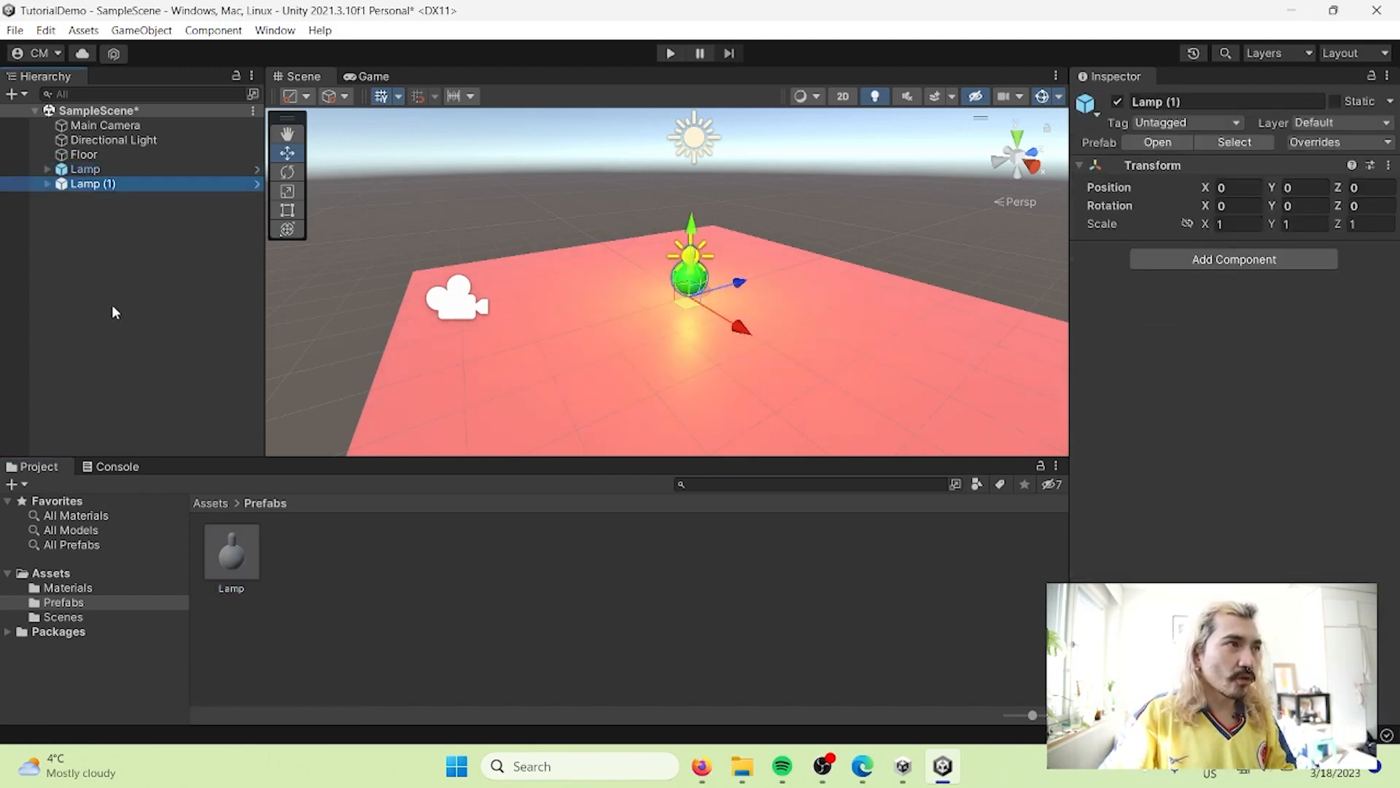
drag(749, 340, 807, 366)
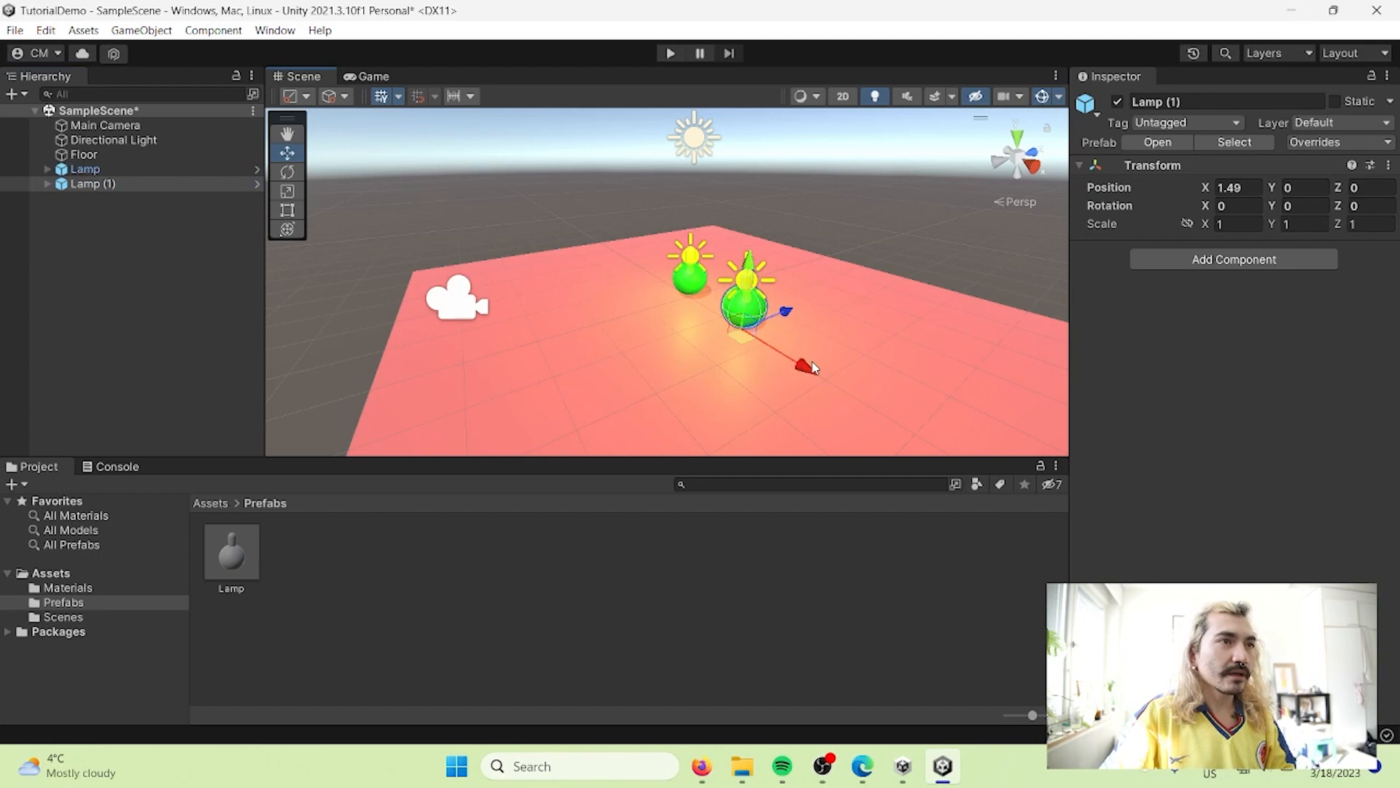
click(242, 563)
drag(242, 565, 130, 343)
drag(773, 330, 909, 398)
click(503, 647)
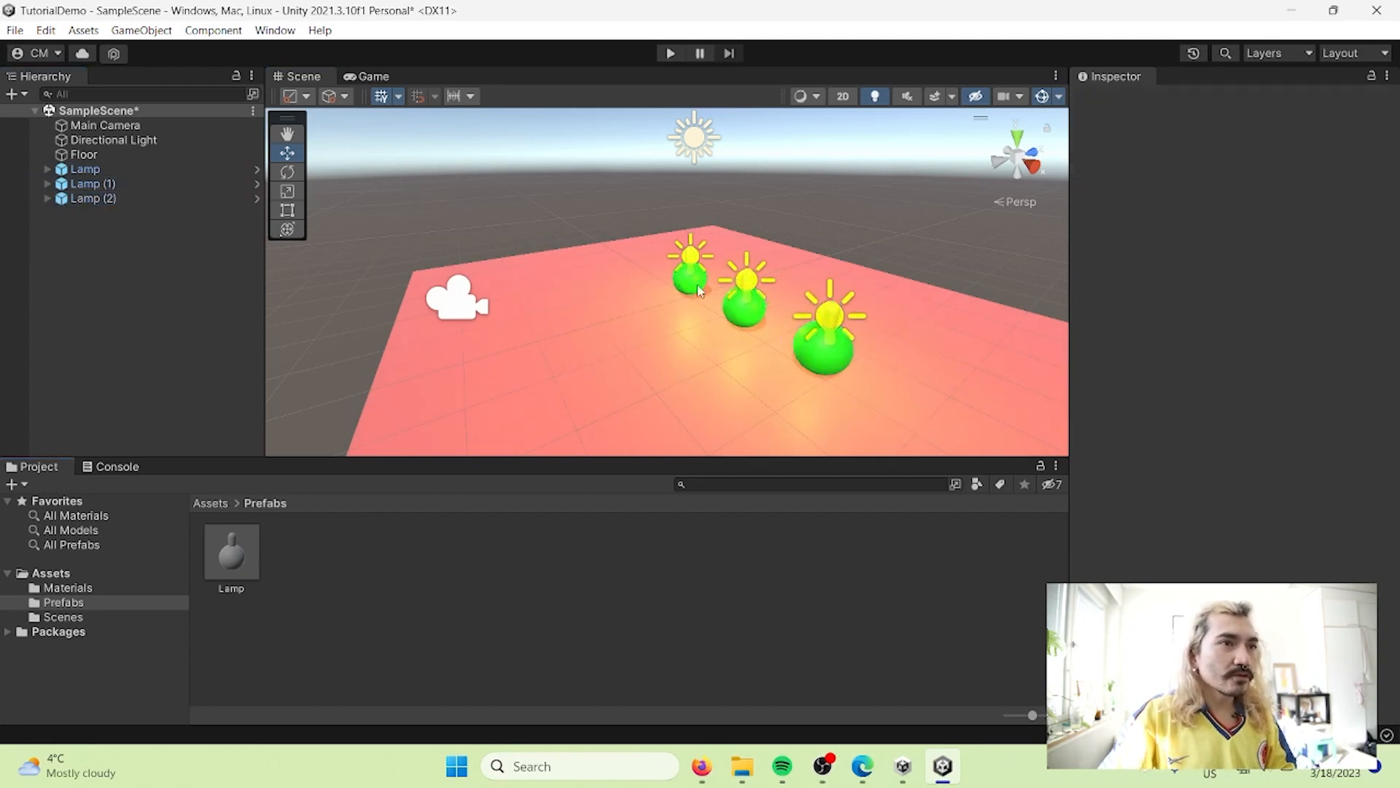
scroll(908, 326, down, 1)
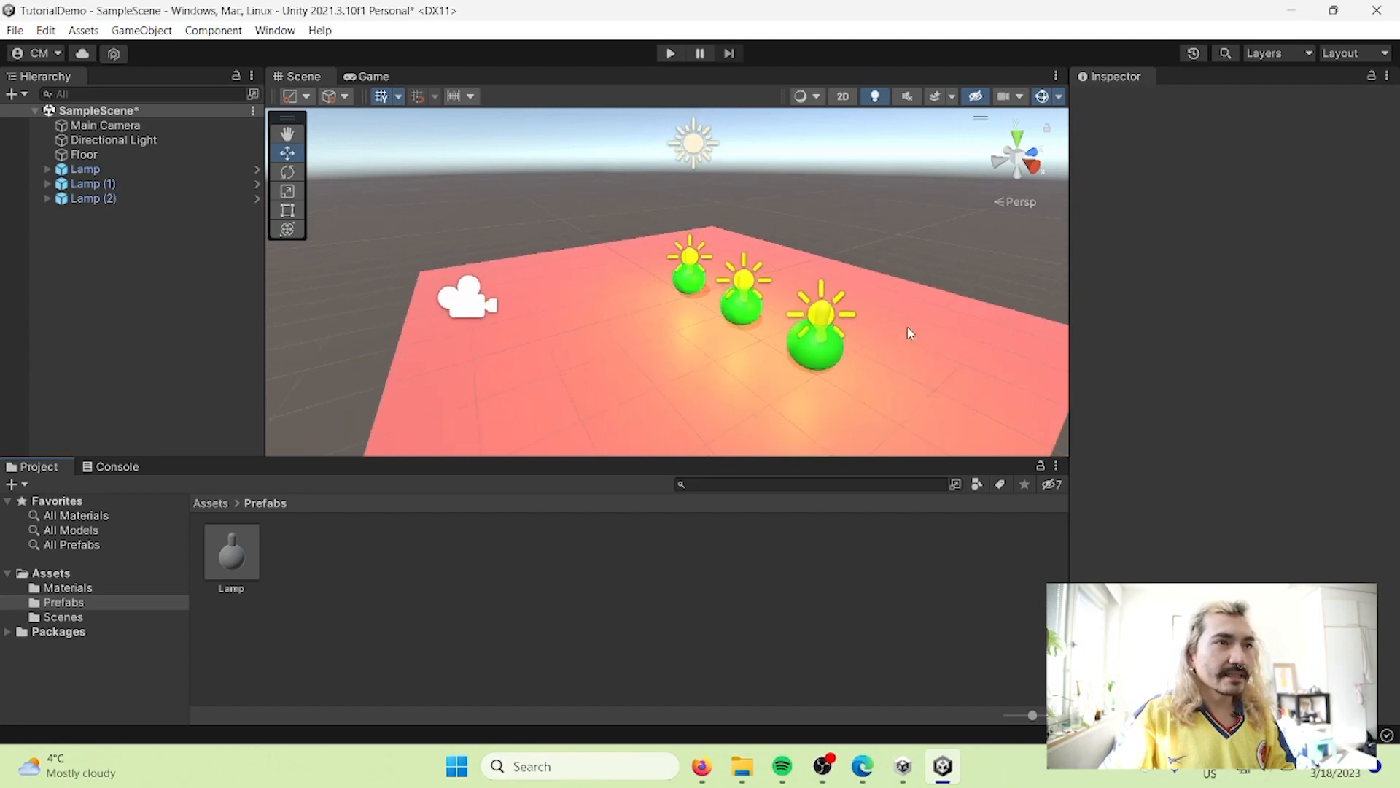
Open the Lamp prefab for editing and collapse its Bulb child in the hierarchy
click(221, 567)
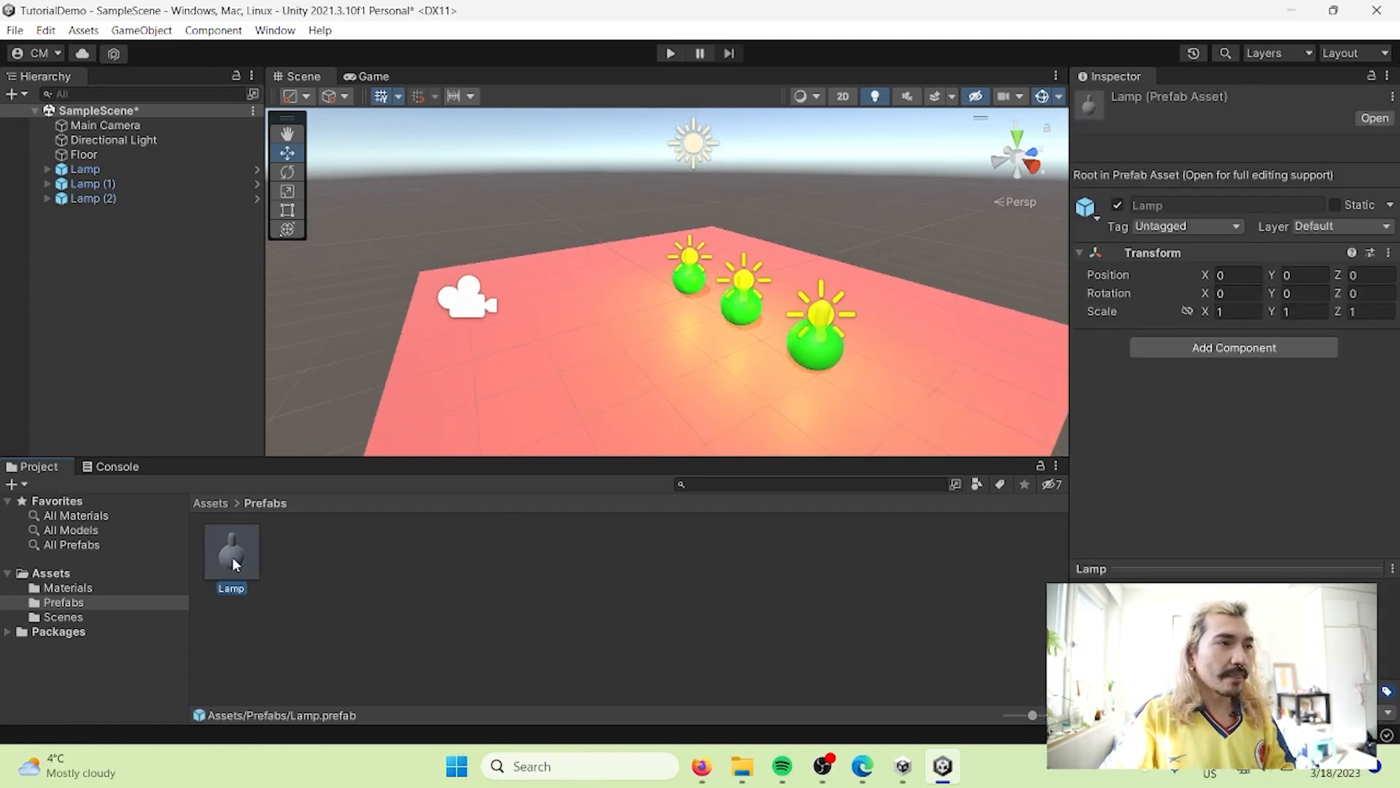
double_click(232, 558)
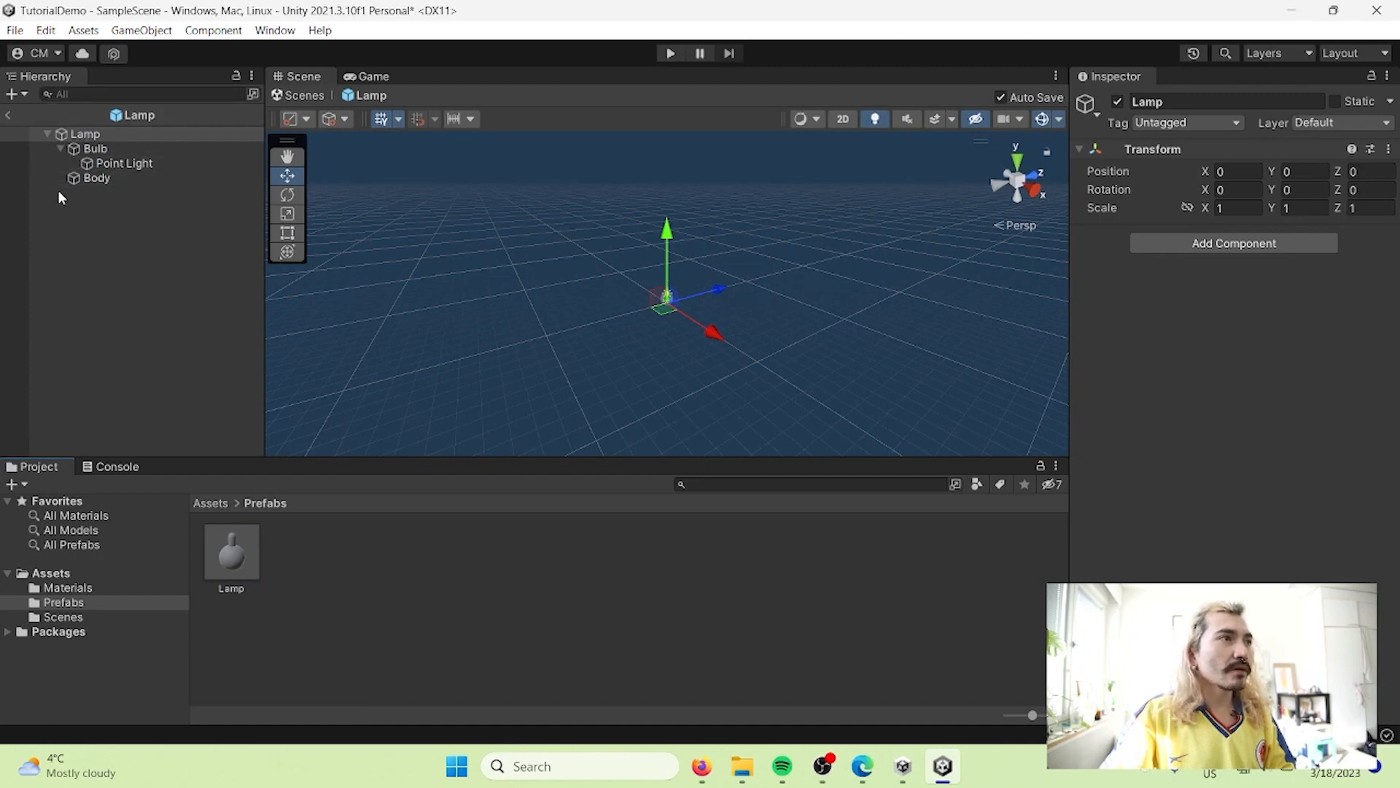
click(60, 149)
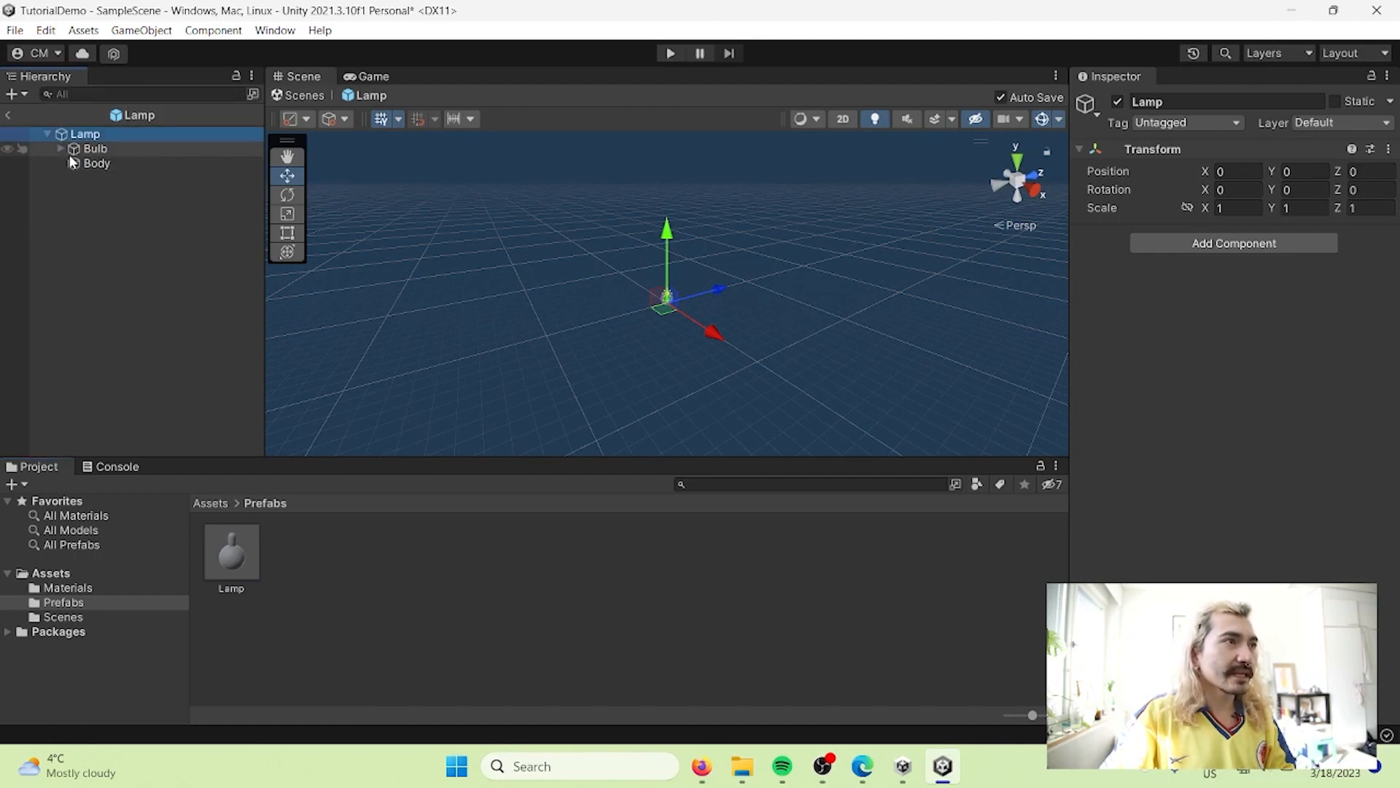
Examine the Lamp prefab's root and its Bulb and Body children, viewing the bulb up close
click(88, 149)
click(87, 165)
click(94, 150)
click(99, 136)
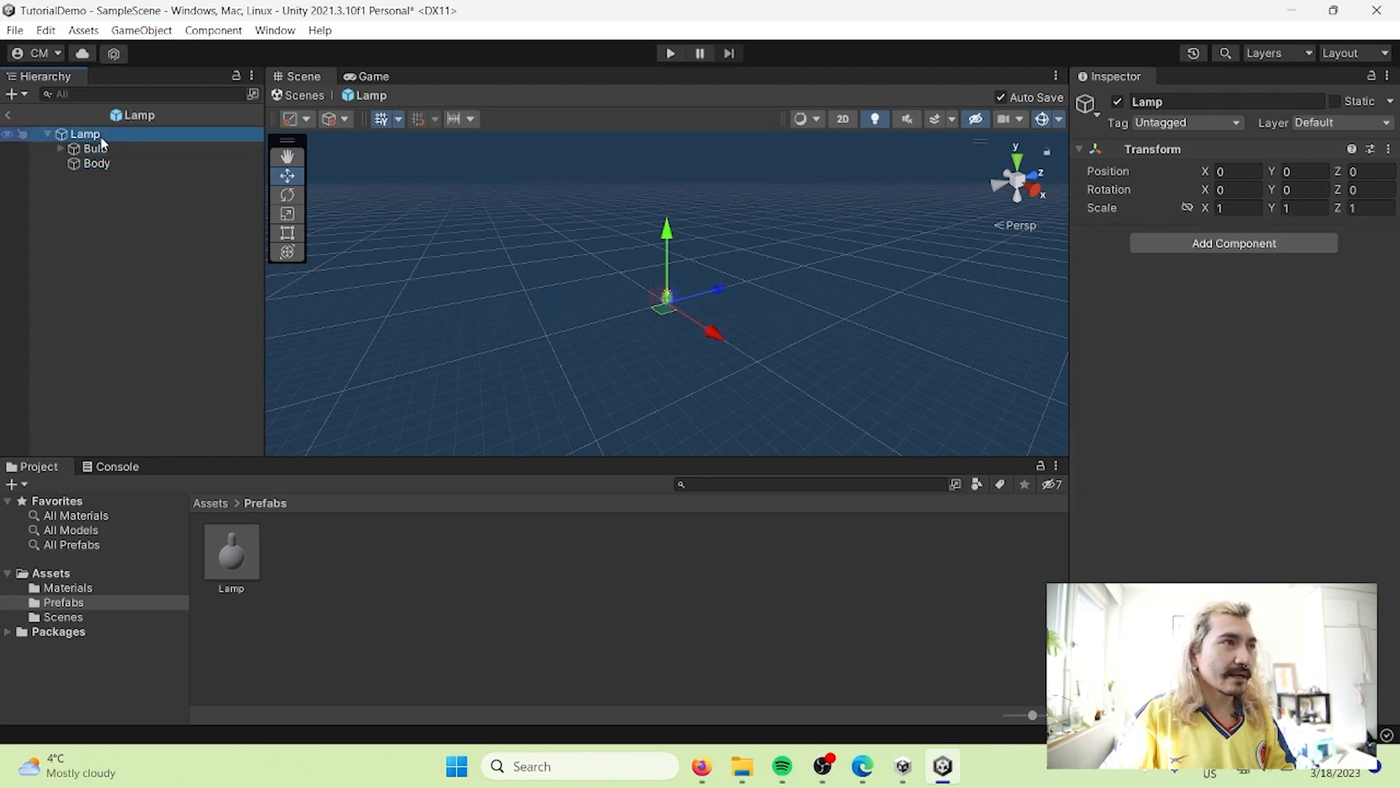
click(100, 148)
click(100, 163)
click(100, 135)
click(100, 149)
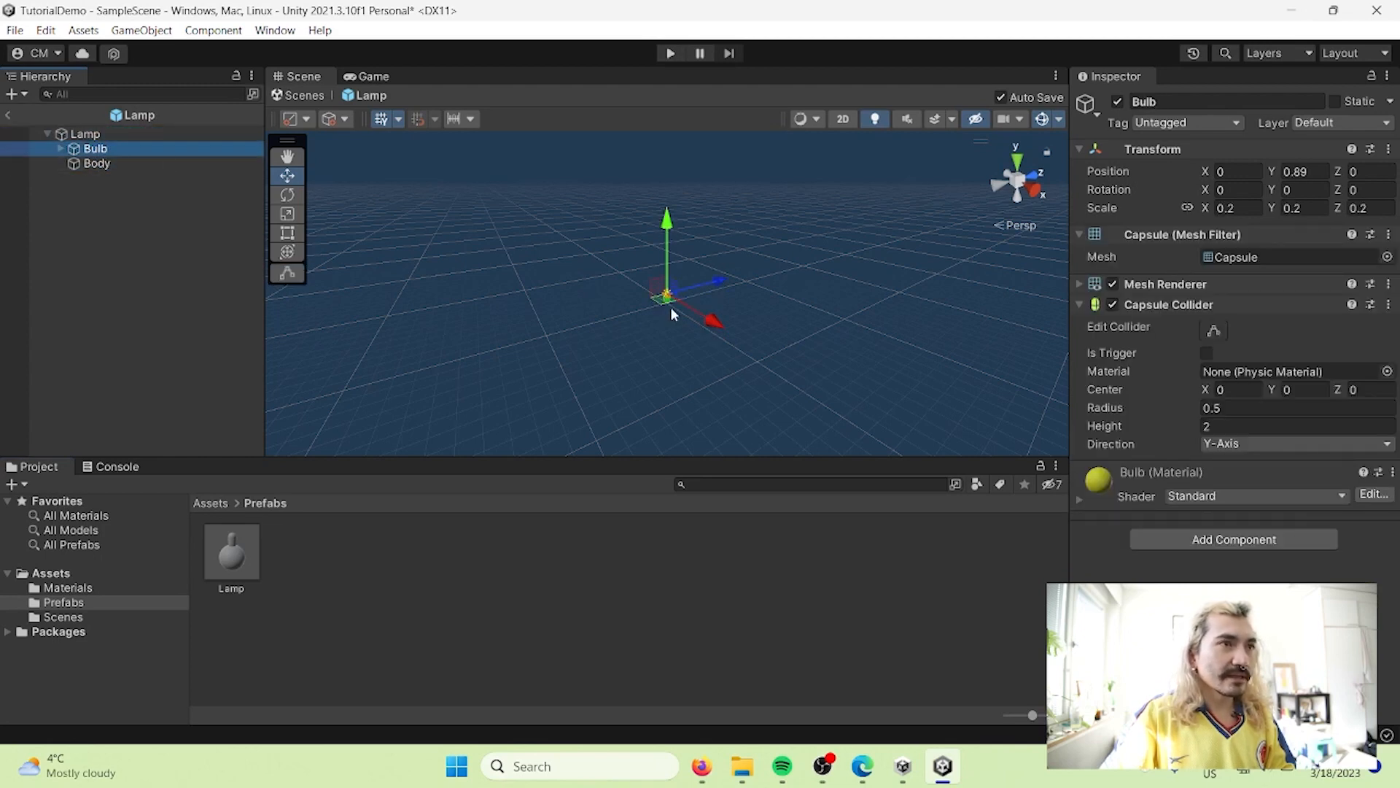
scroll(693, 313, up, 6)
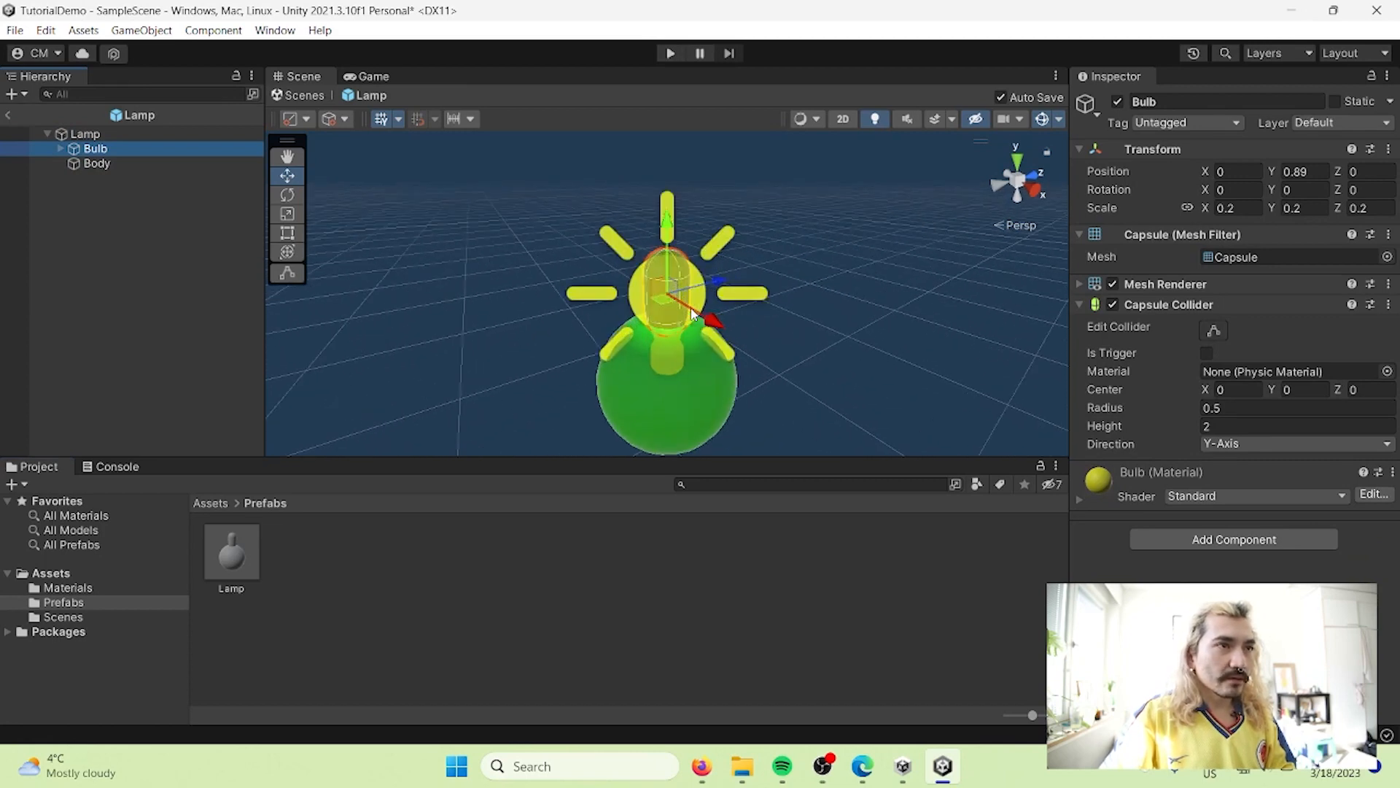
scroll(693, 314, down, 1)
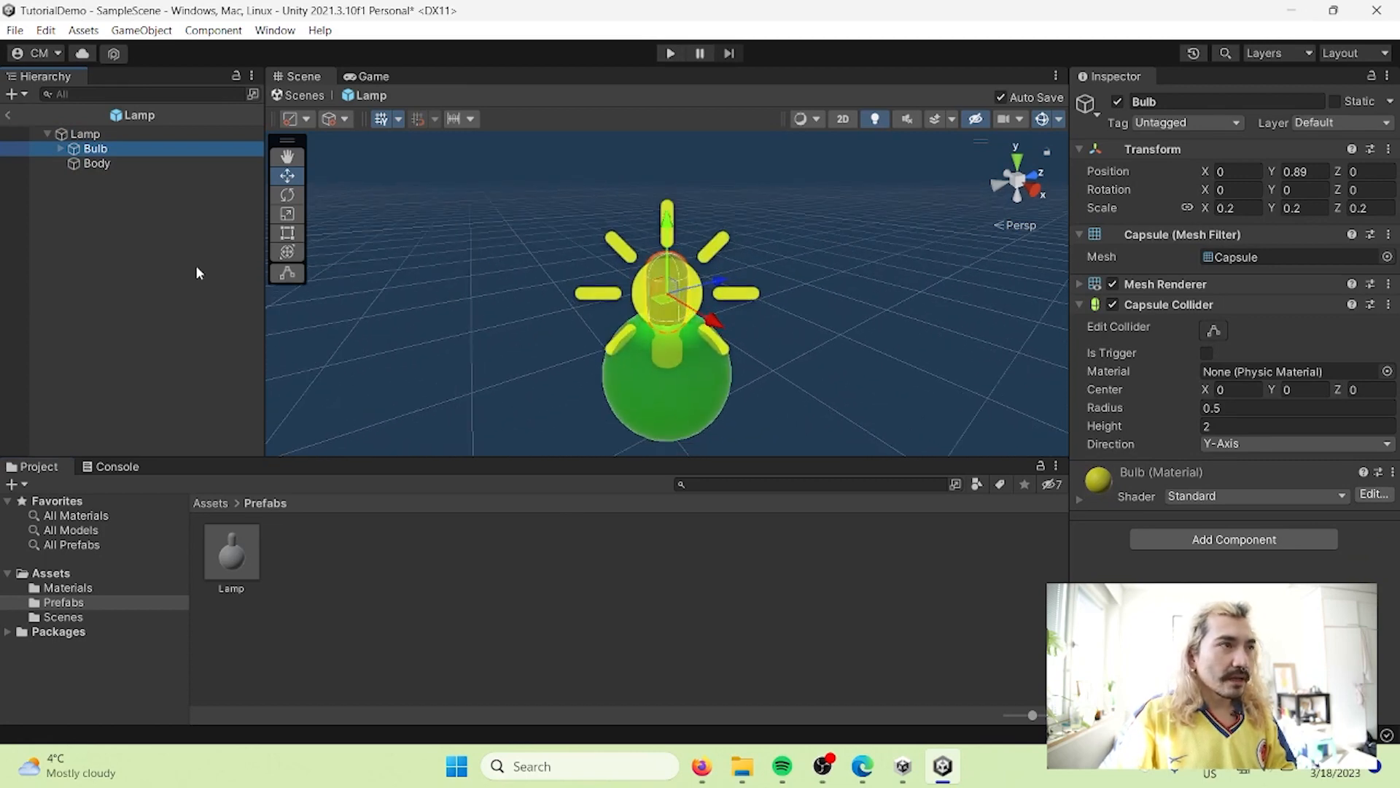
click(114, 150)
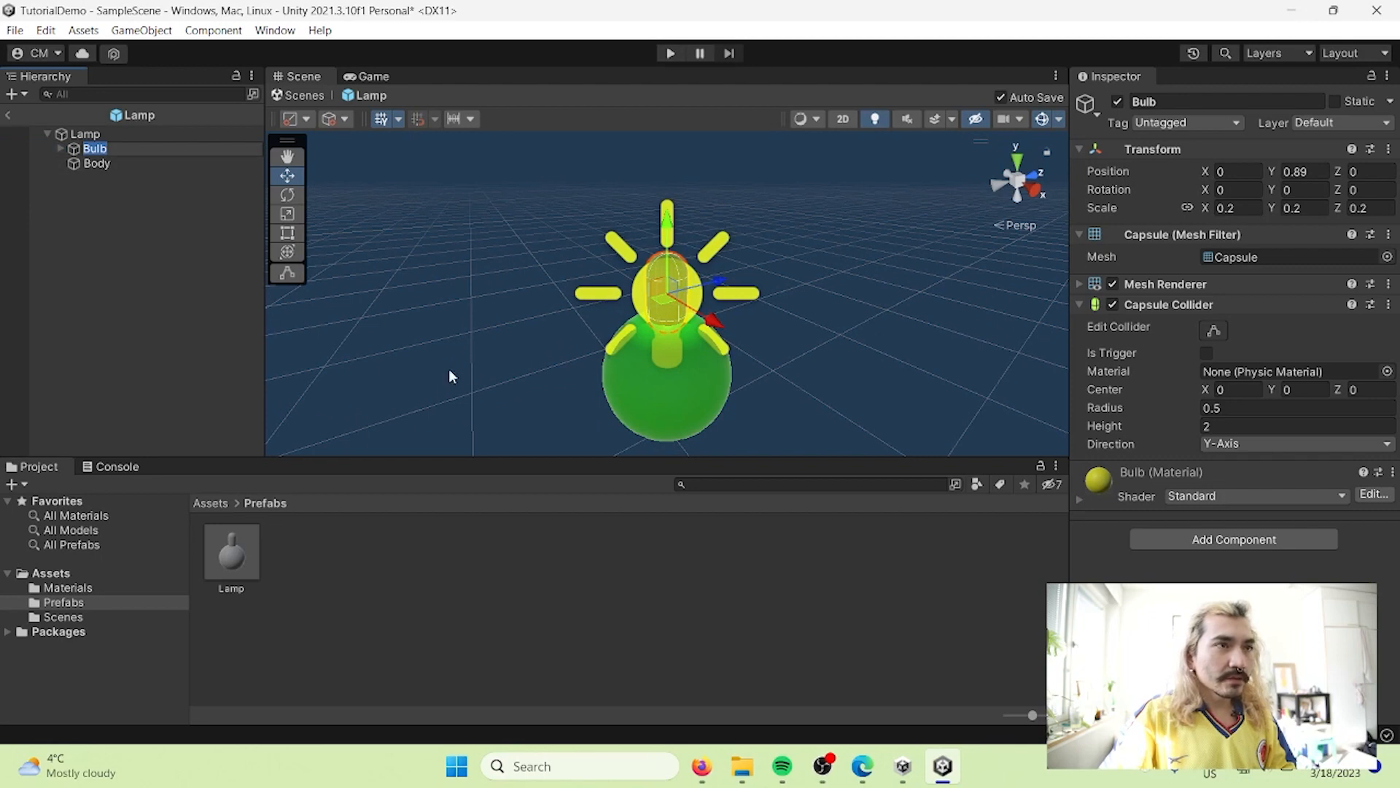
Create a new material named Bulb2 in the Materials folder
click(74, 589)
right_click(446, 562)
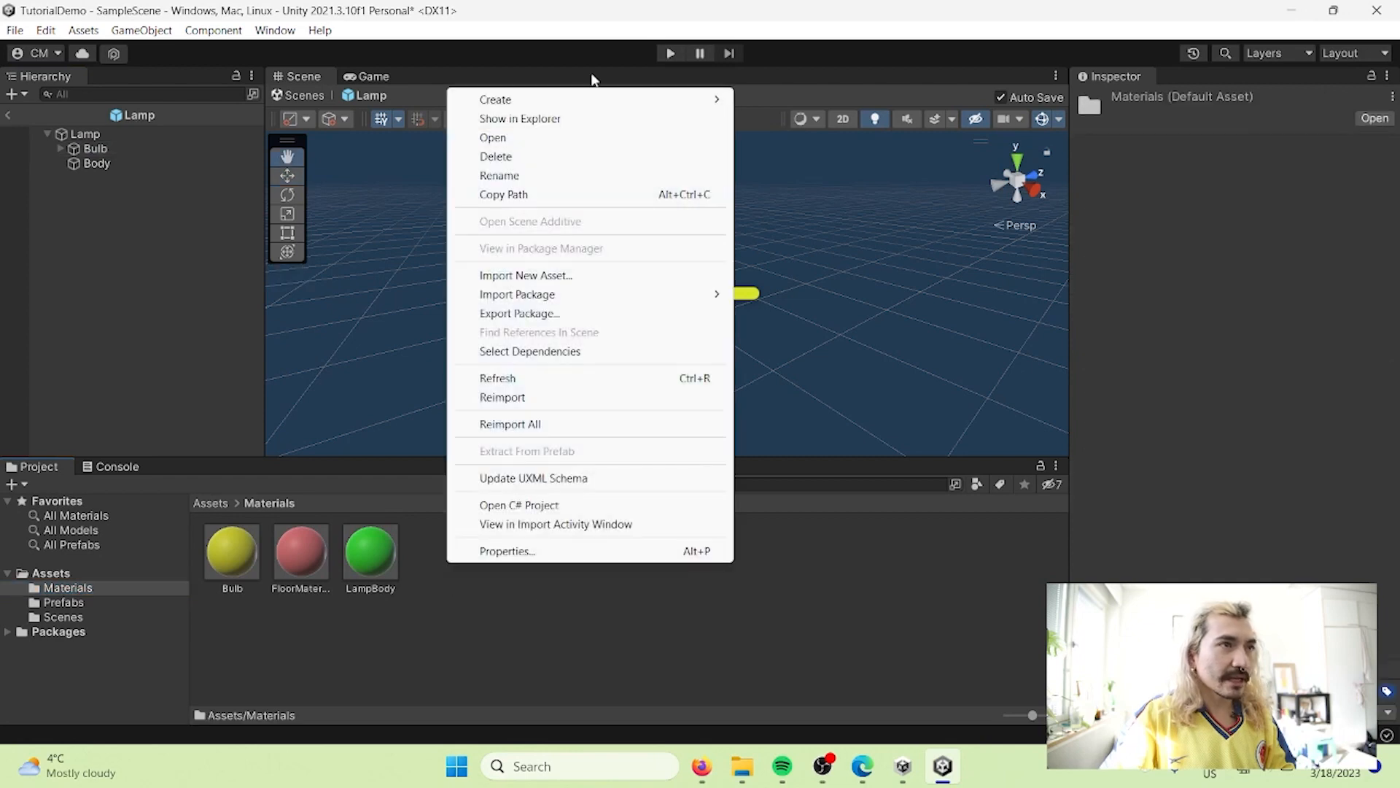
mouse_move(575, 104)
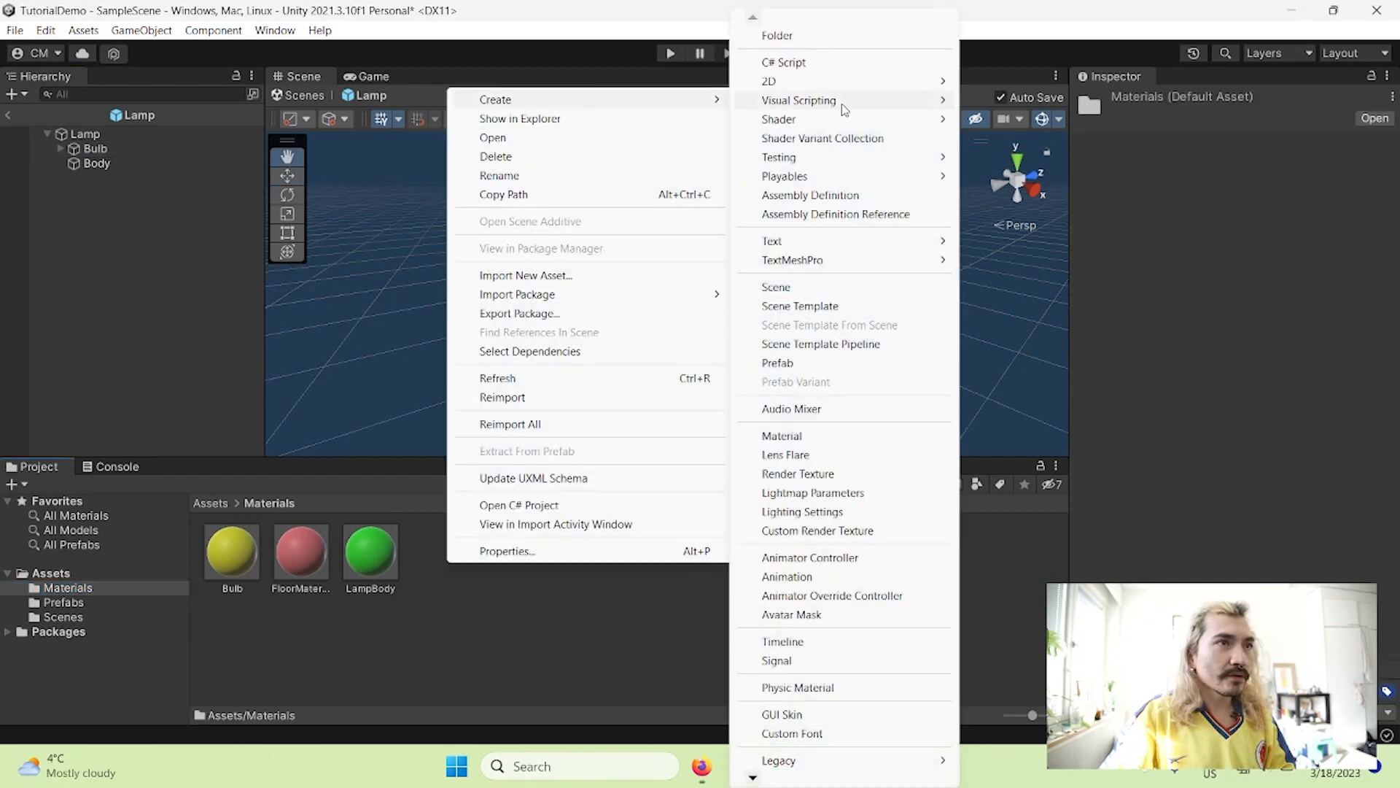
click(811, 438)
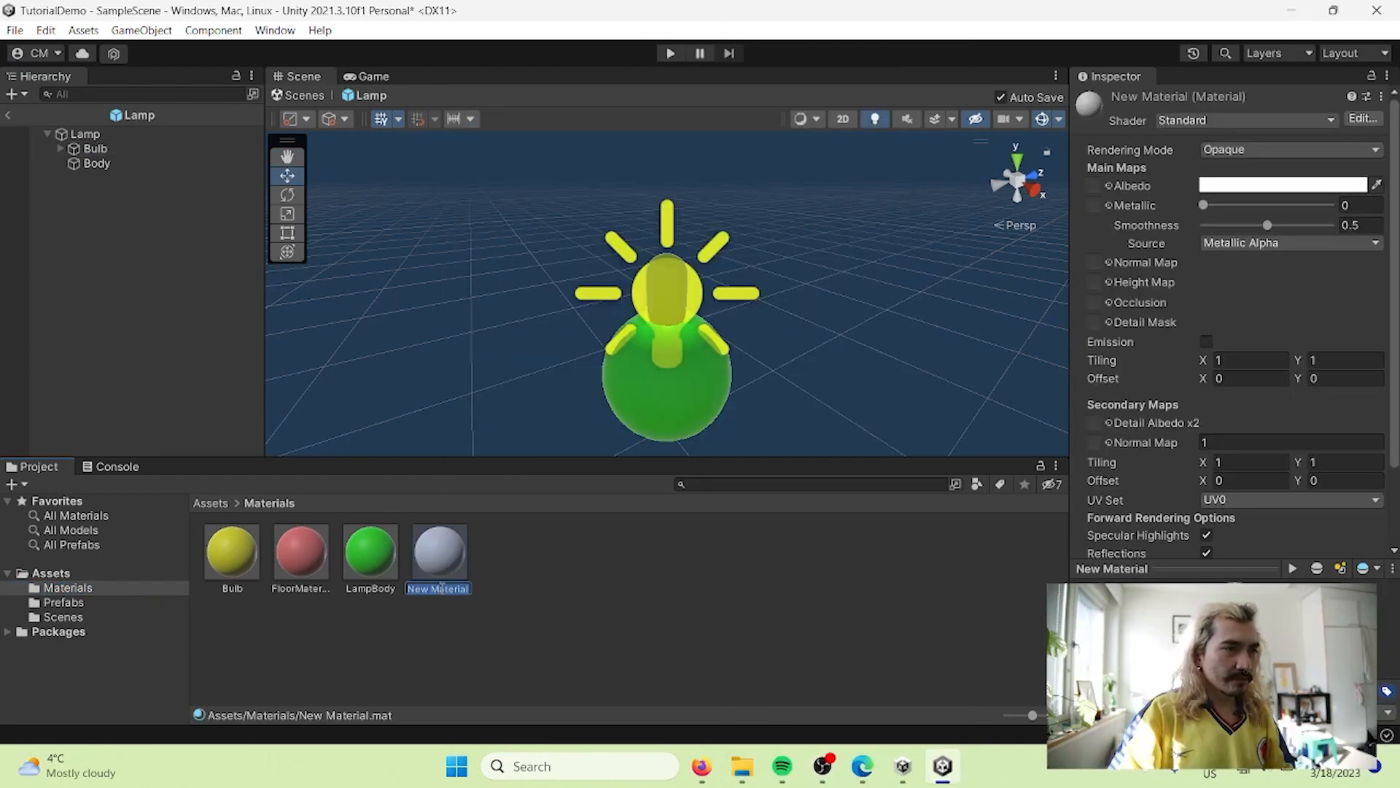
text(Bul)
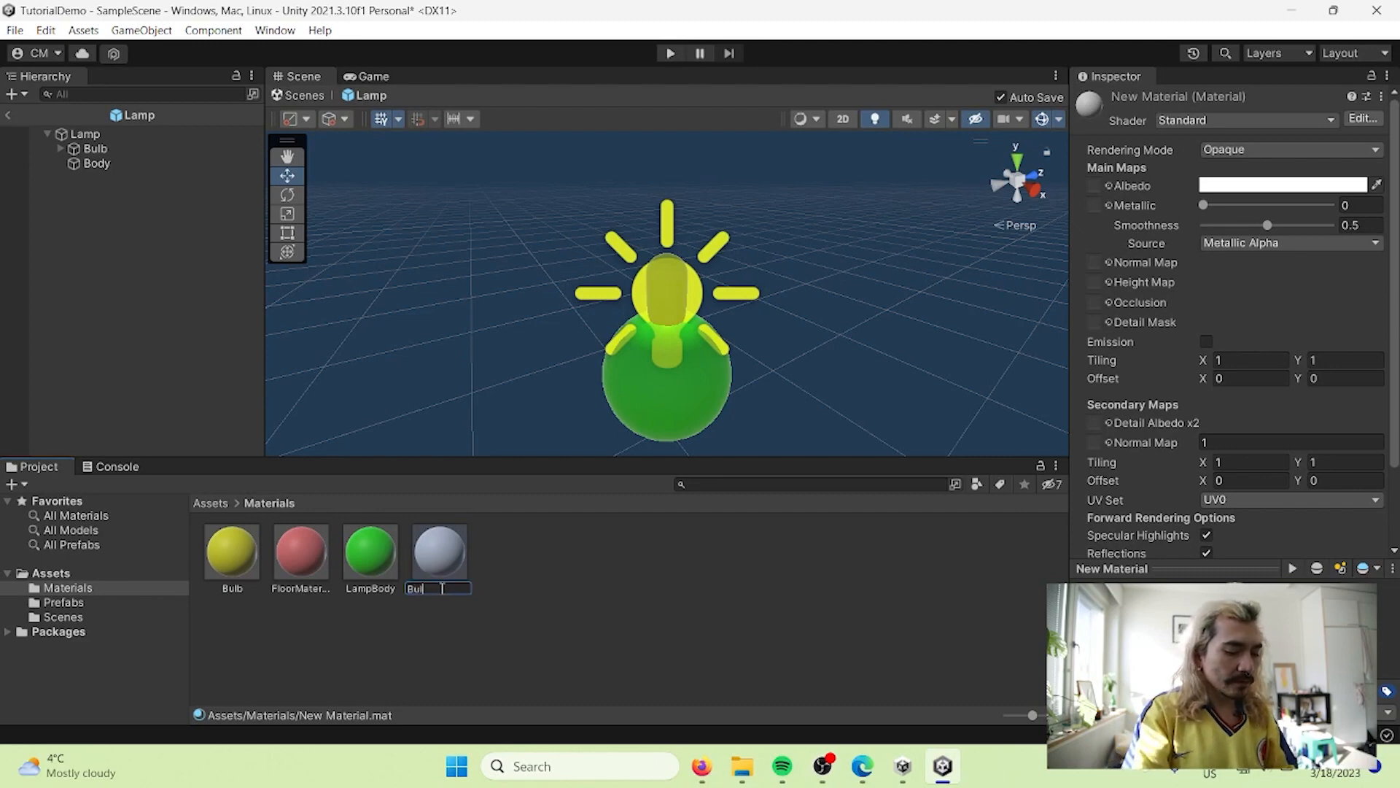
text(b2)
key(Return)
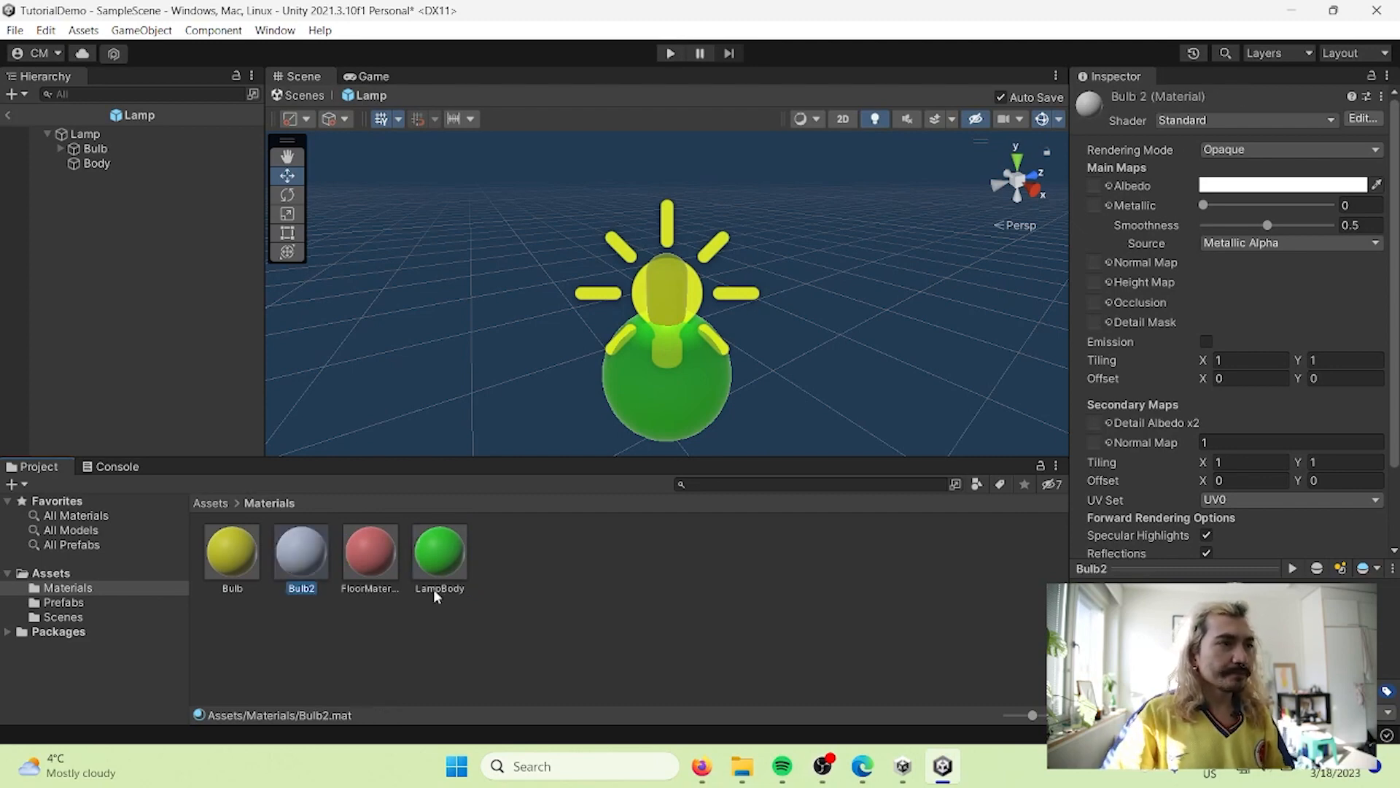
Set the Bulb2 material's albedo colour to pure red, FF0000
click(1255, 187)
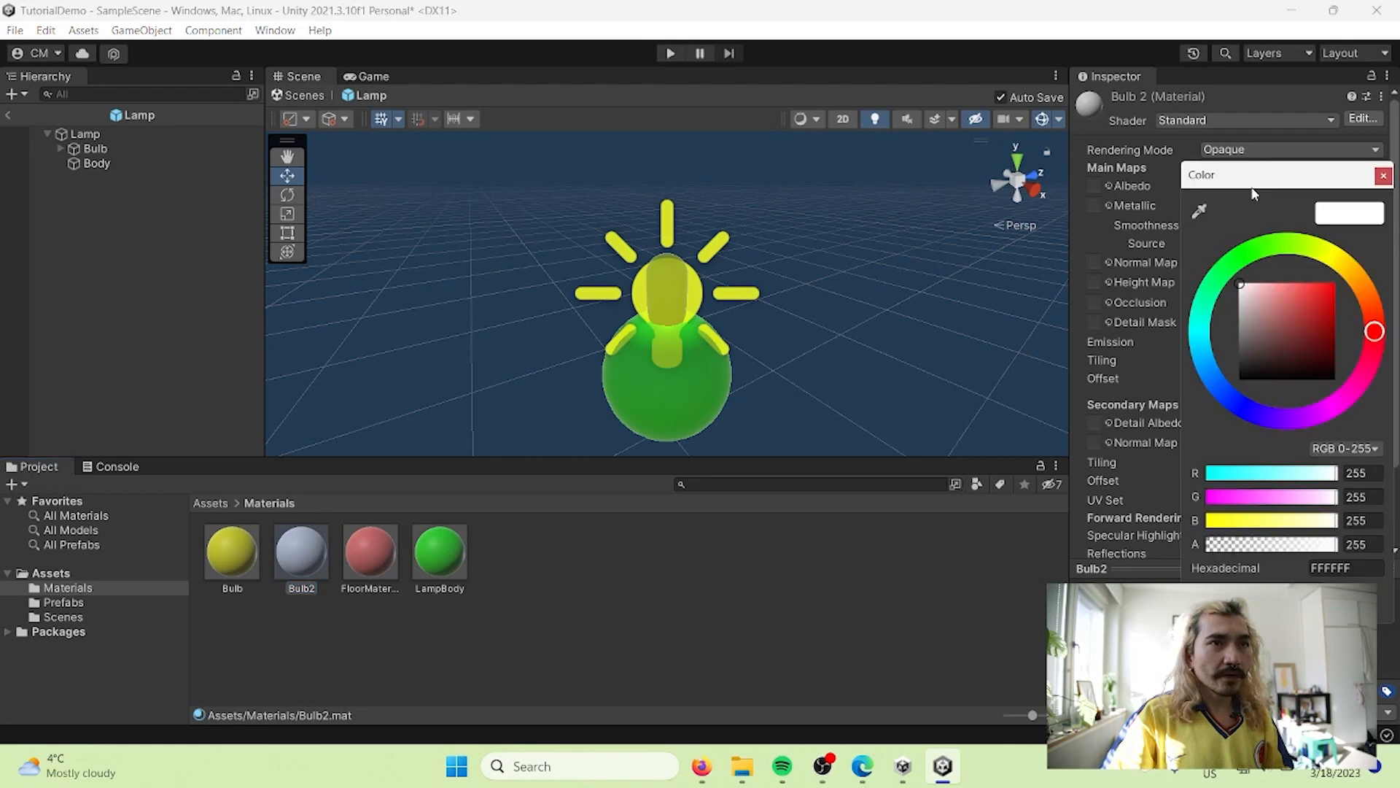
click(1318, 292)
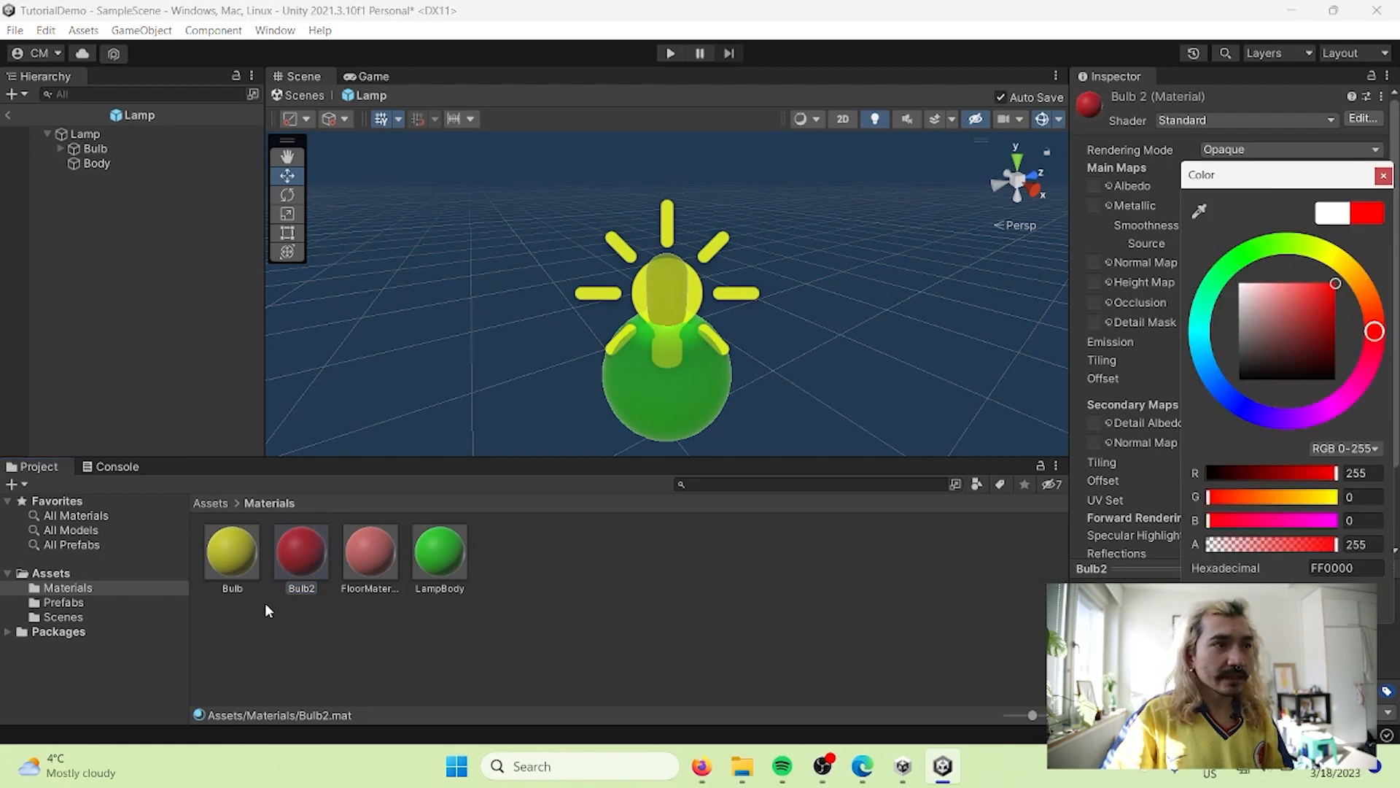
click(295, 562)
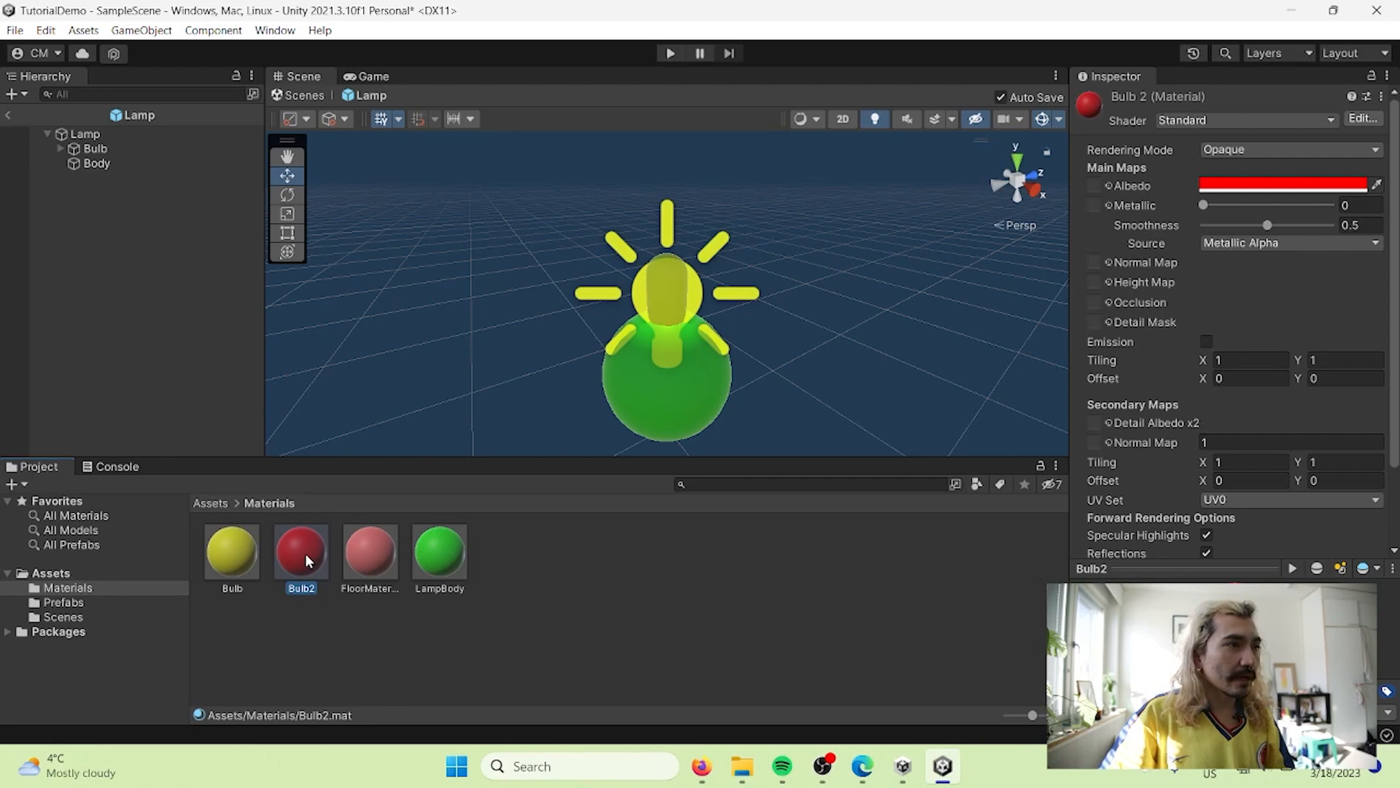
Assign the Bulb2 material to the Bulb child of the Lamp prefab and select the prefab's root
drag(305, 561, 115, 157)
click(109, 149)
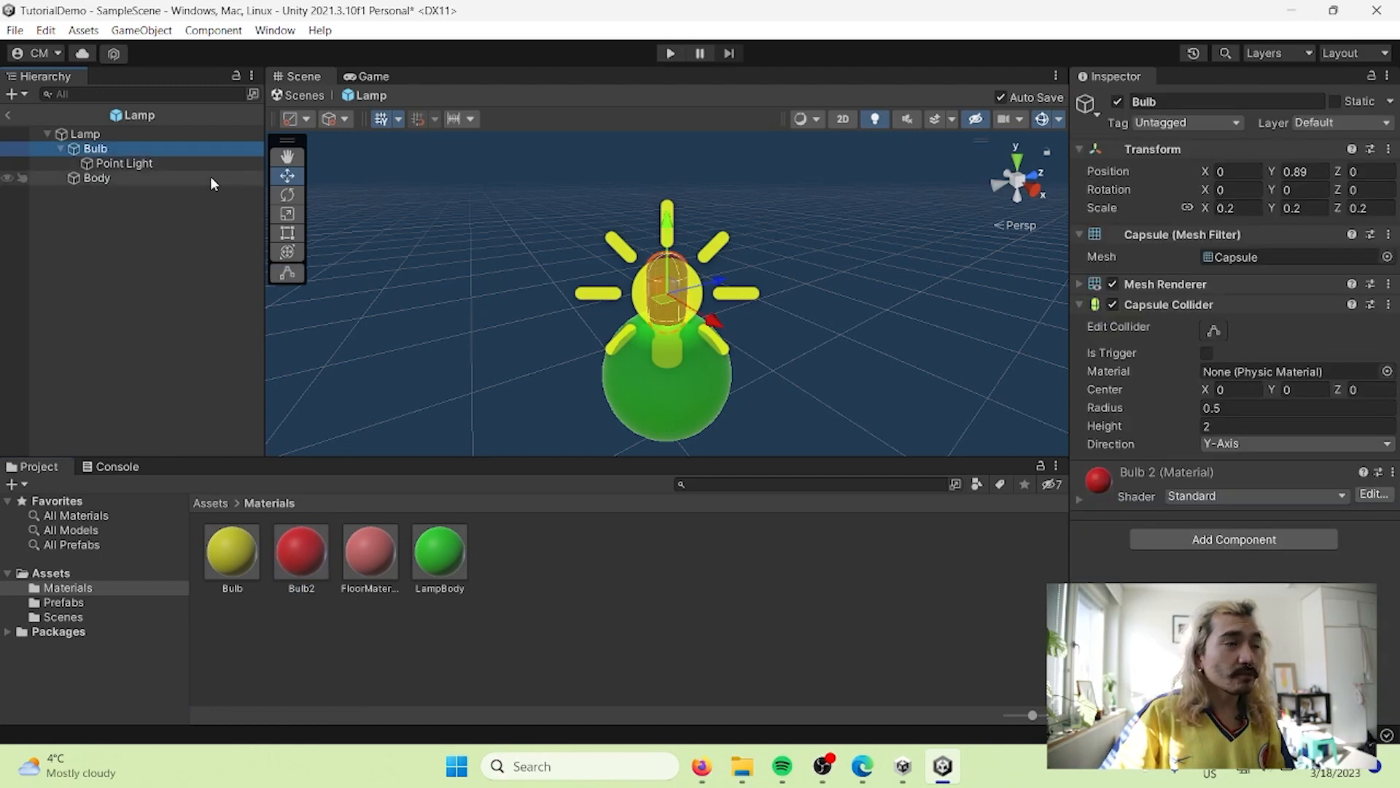
click(78, 136)
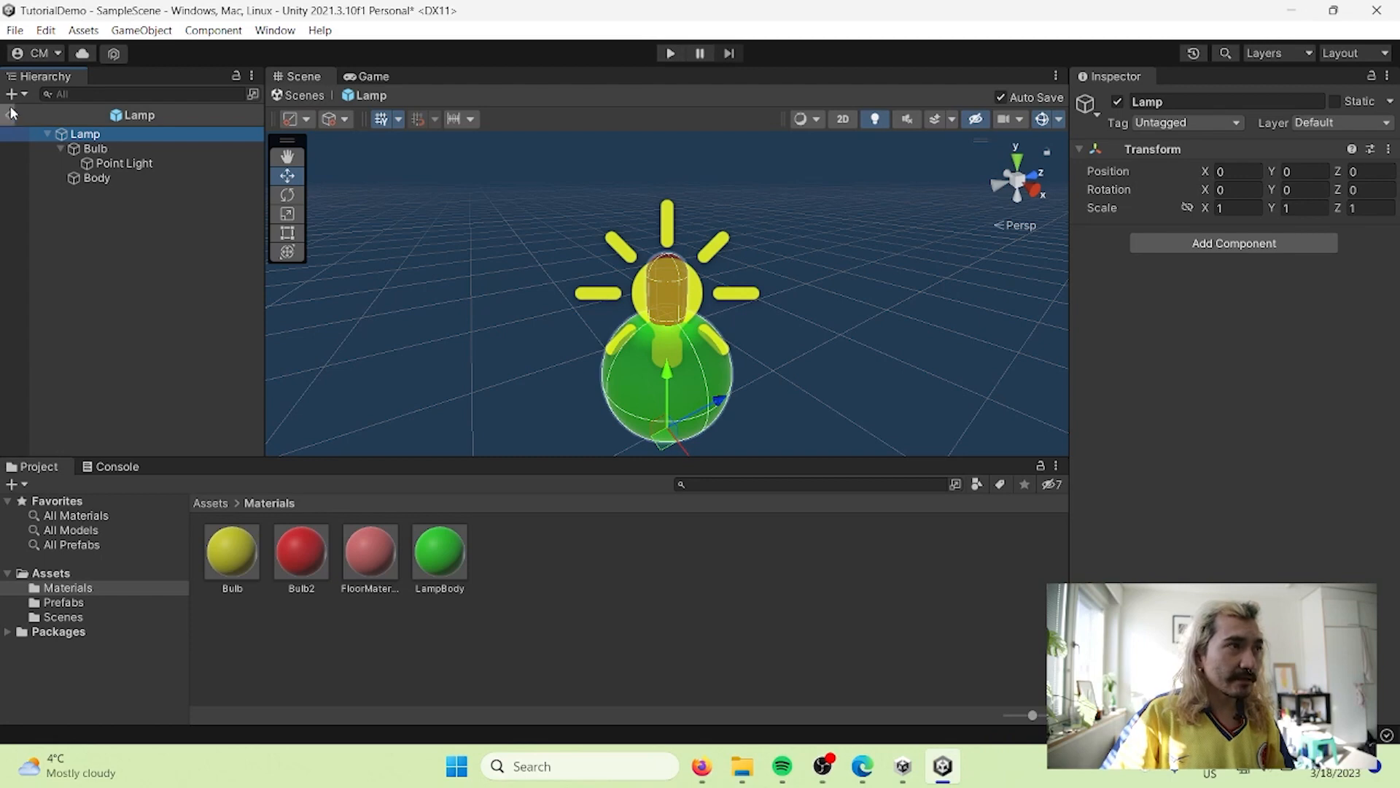
Return from the prefab to SampleScene with the Prefabs folder open, and test-run the scene in Play mode
click(290, 92)
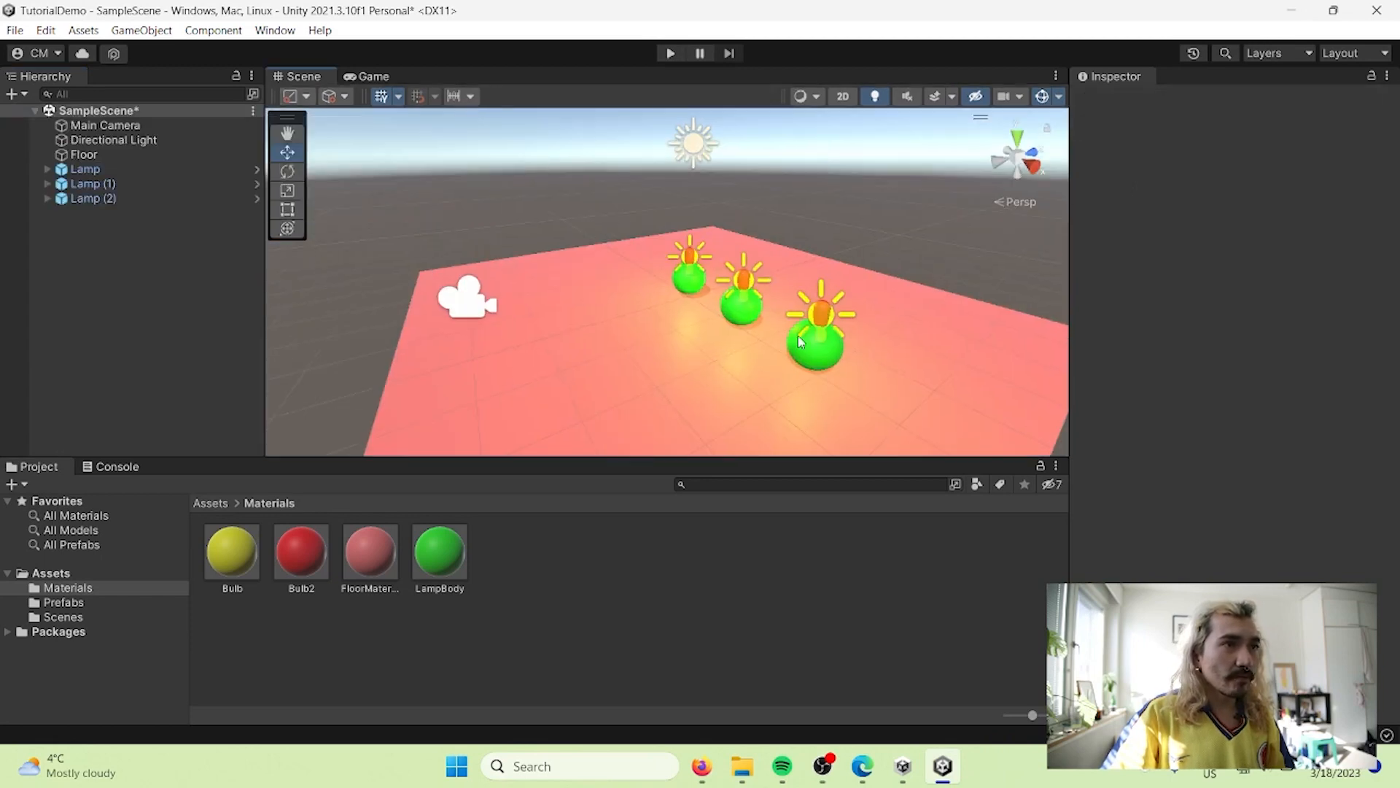
scroll(876, 345, up, 2)
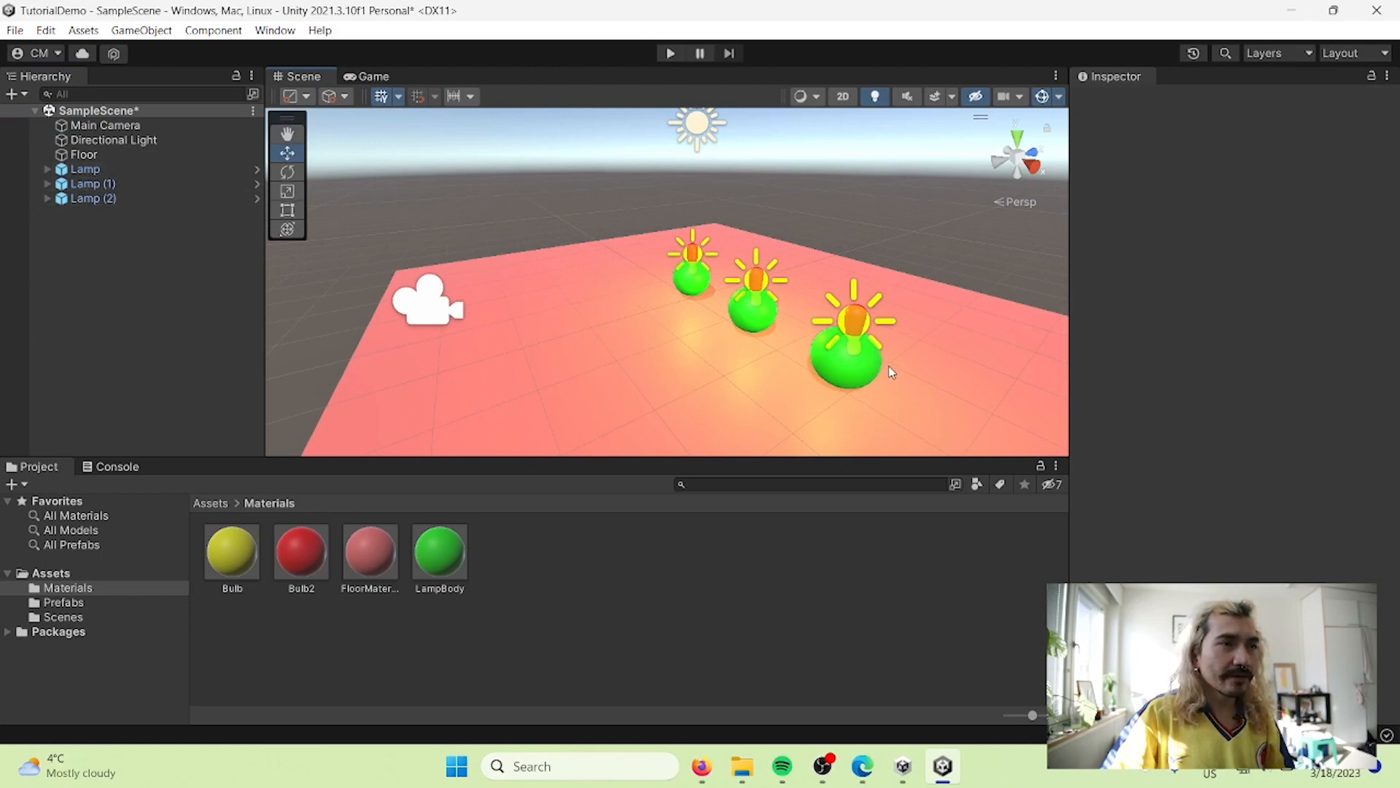
click(209, 507)
double_click(300, 555)
click(668, 53)
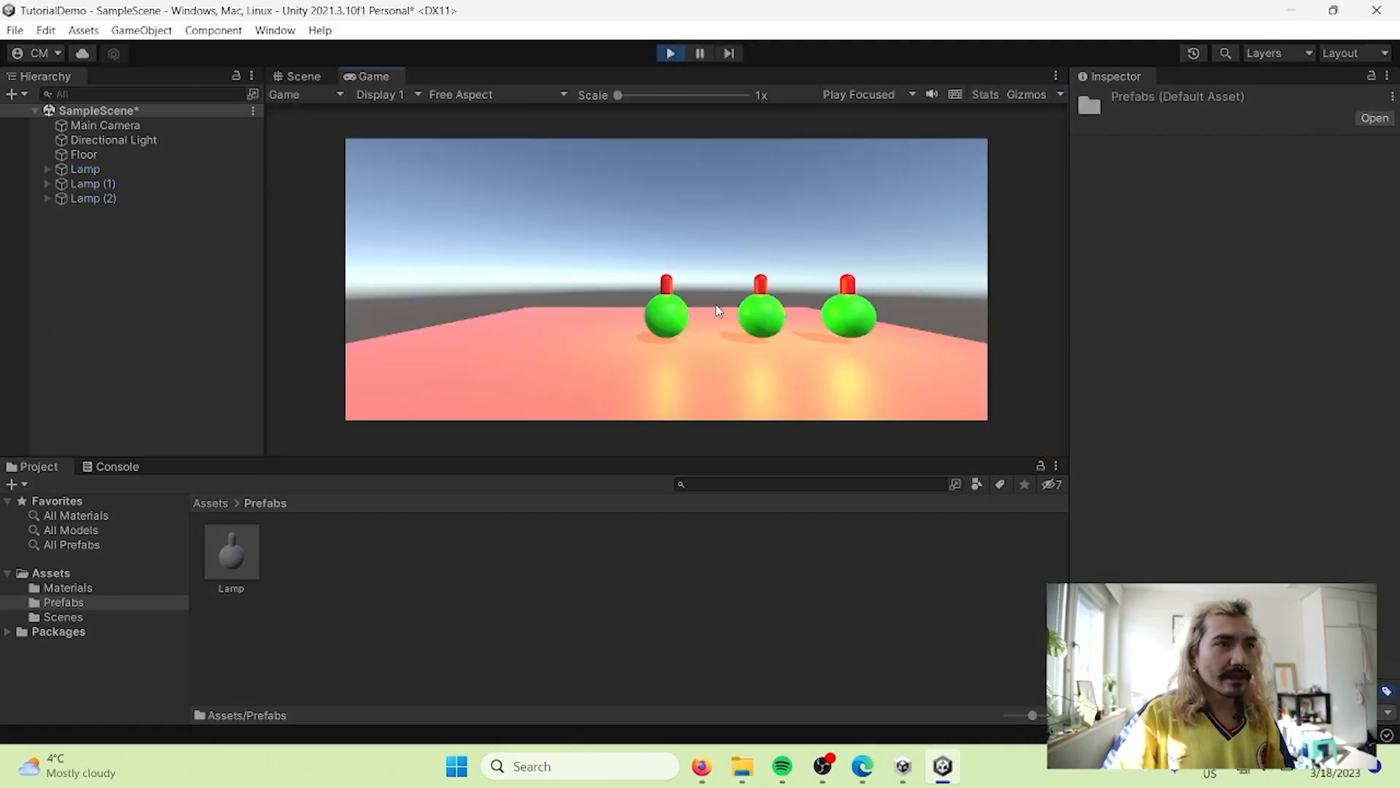
click(670, 54)
Override the Bulb child of the first Lamp instance in the scene with the yellow Bulb material and collapse that Lamp's hierarchy
click(127, 198)
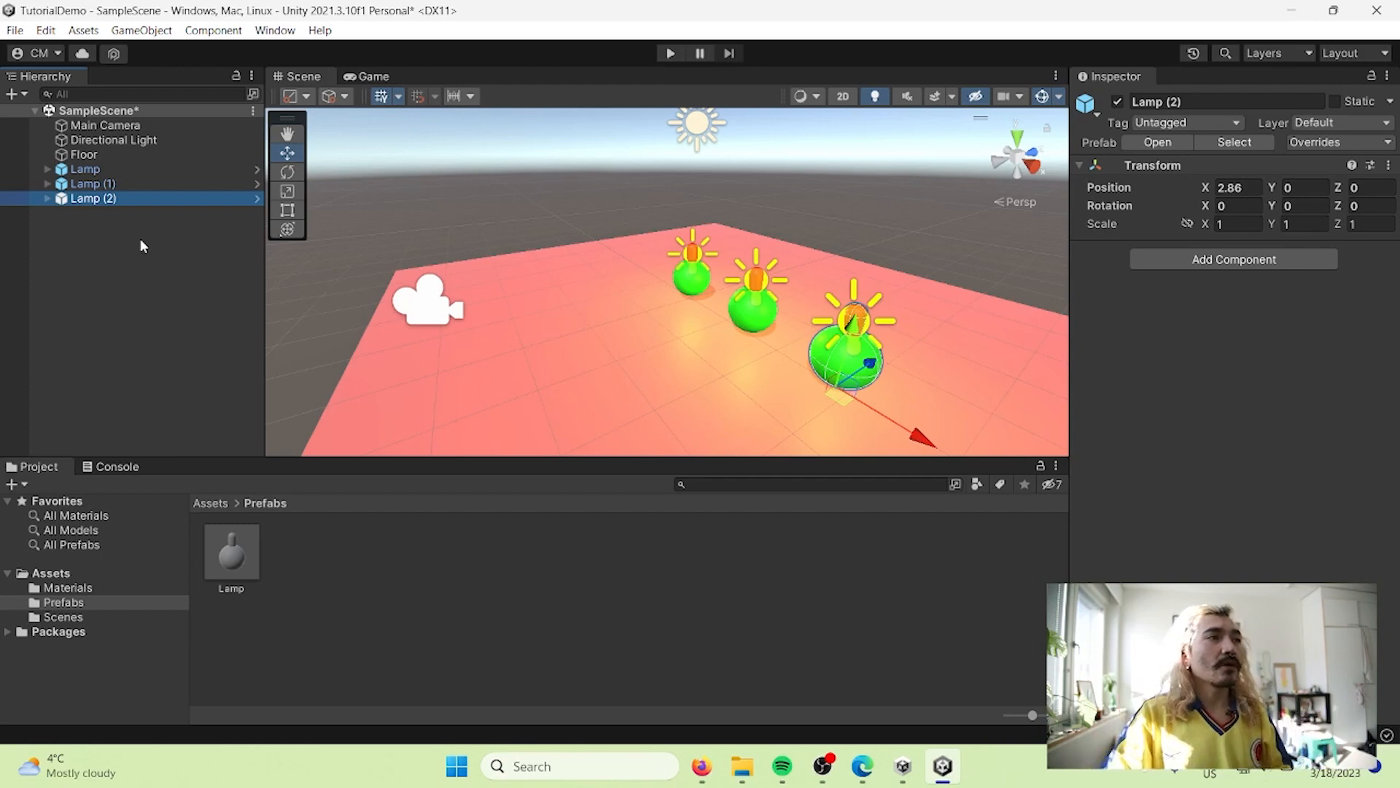
click(110, 170)
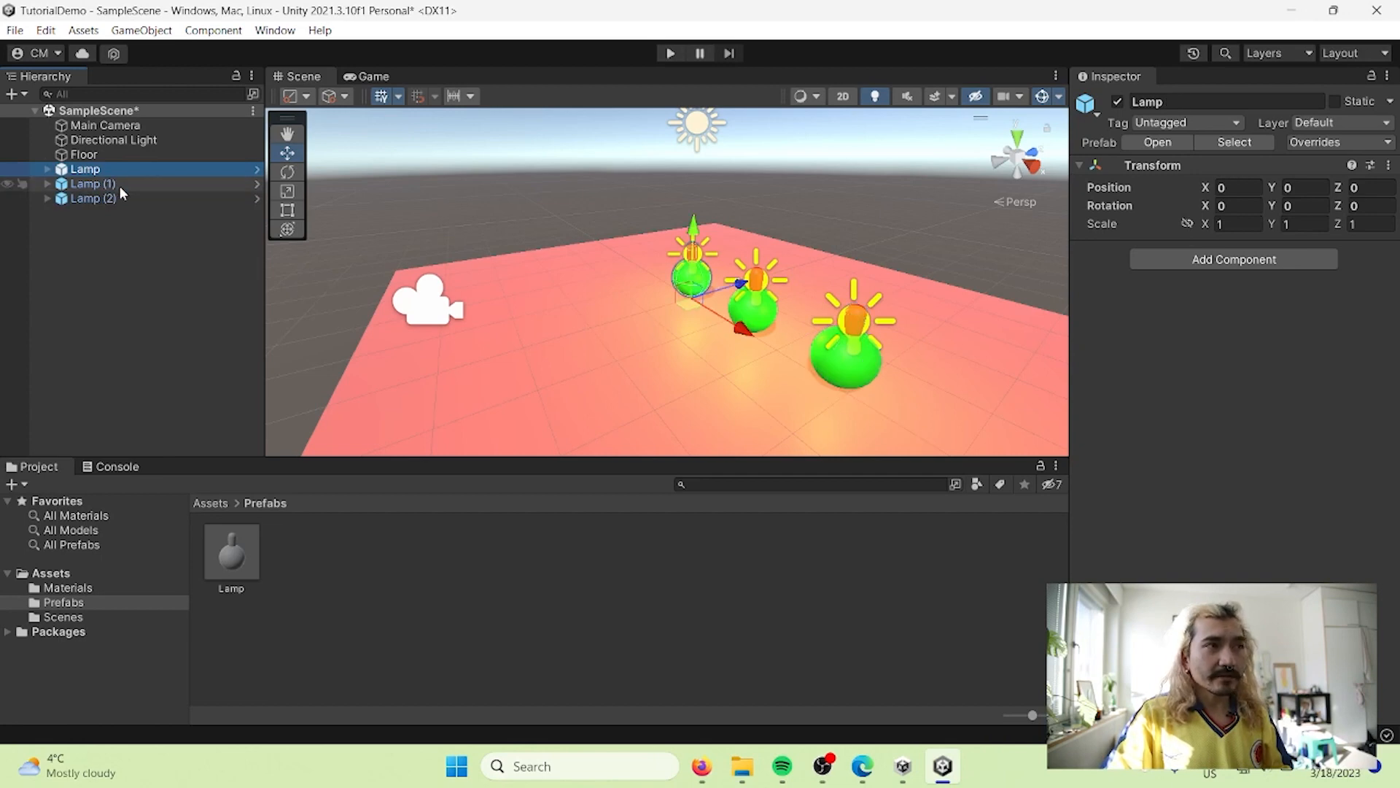
click(48, 170)
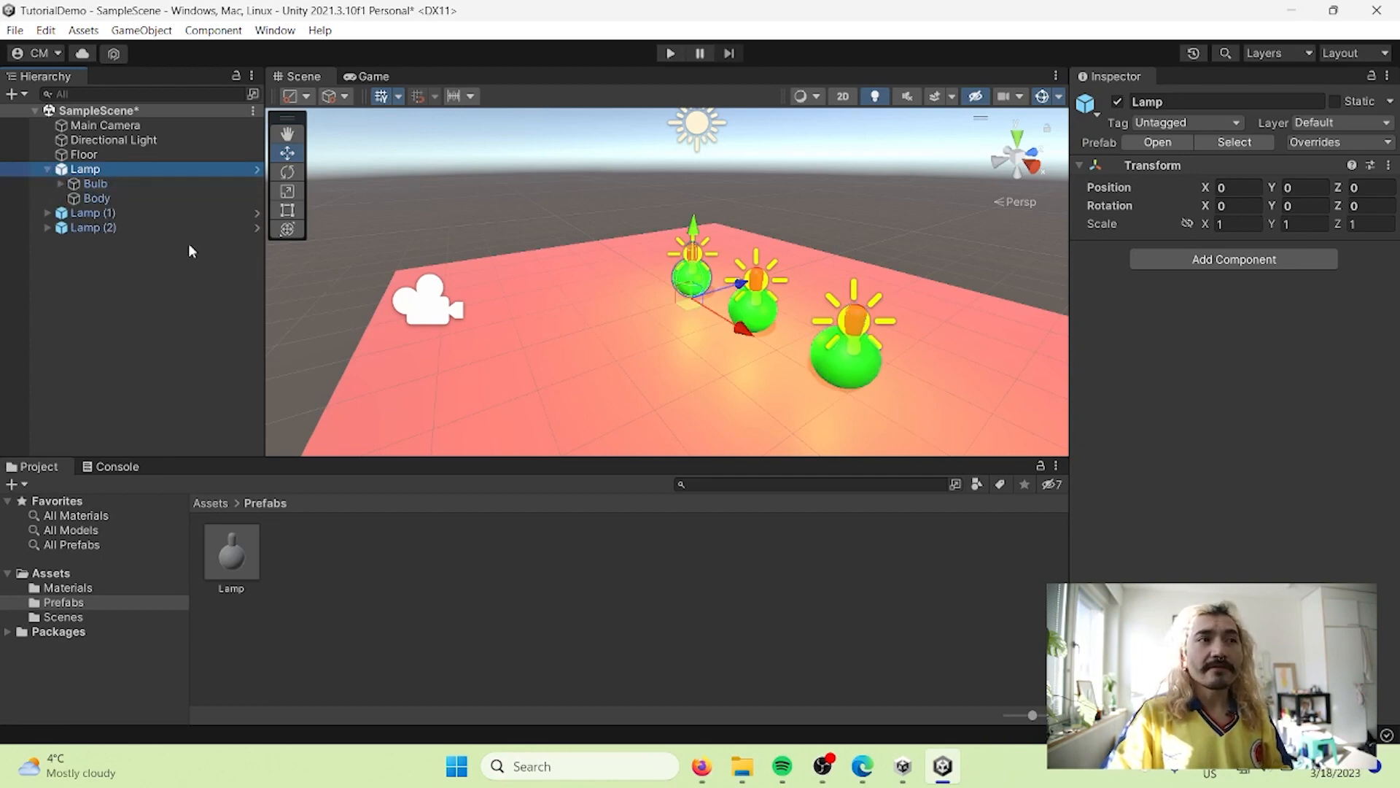
click(95, 184)
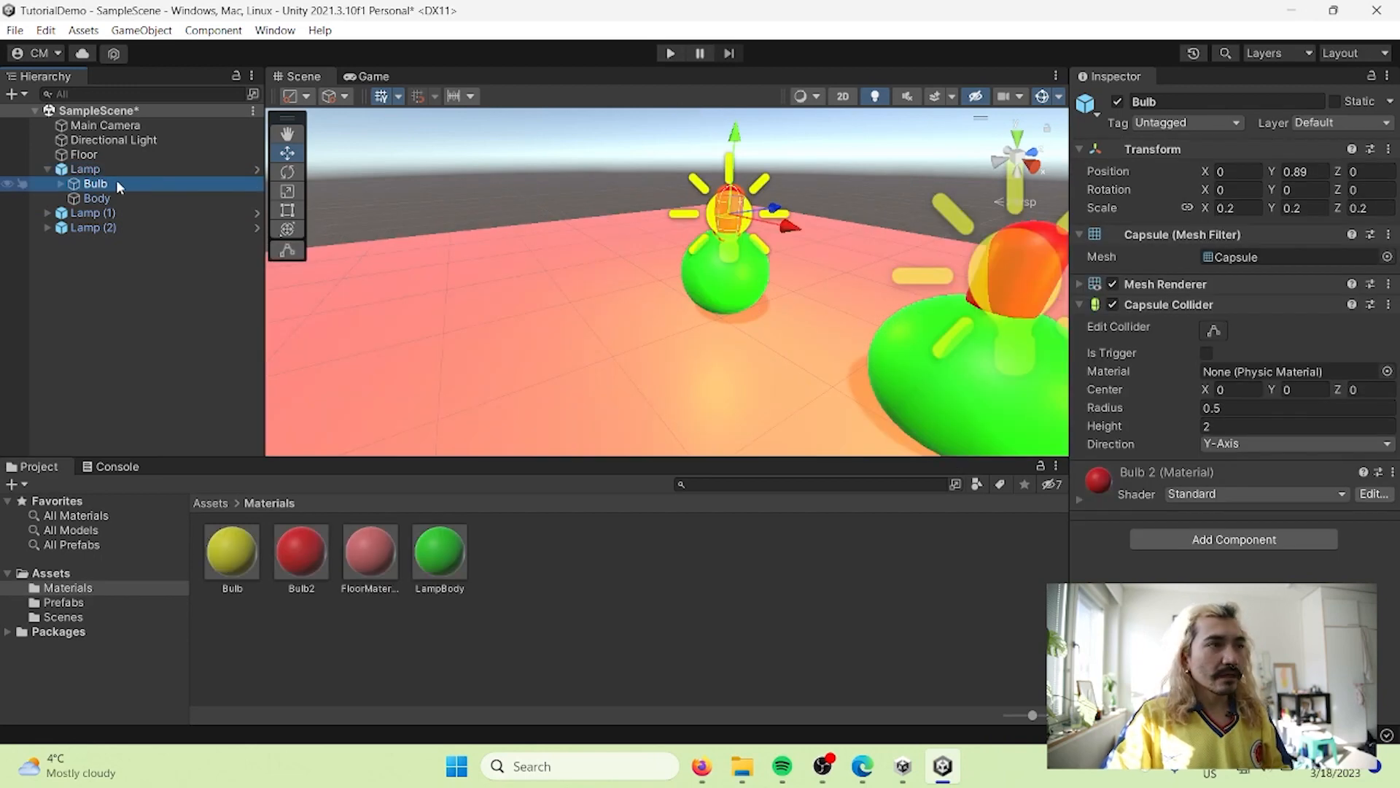
click(120, 182)
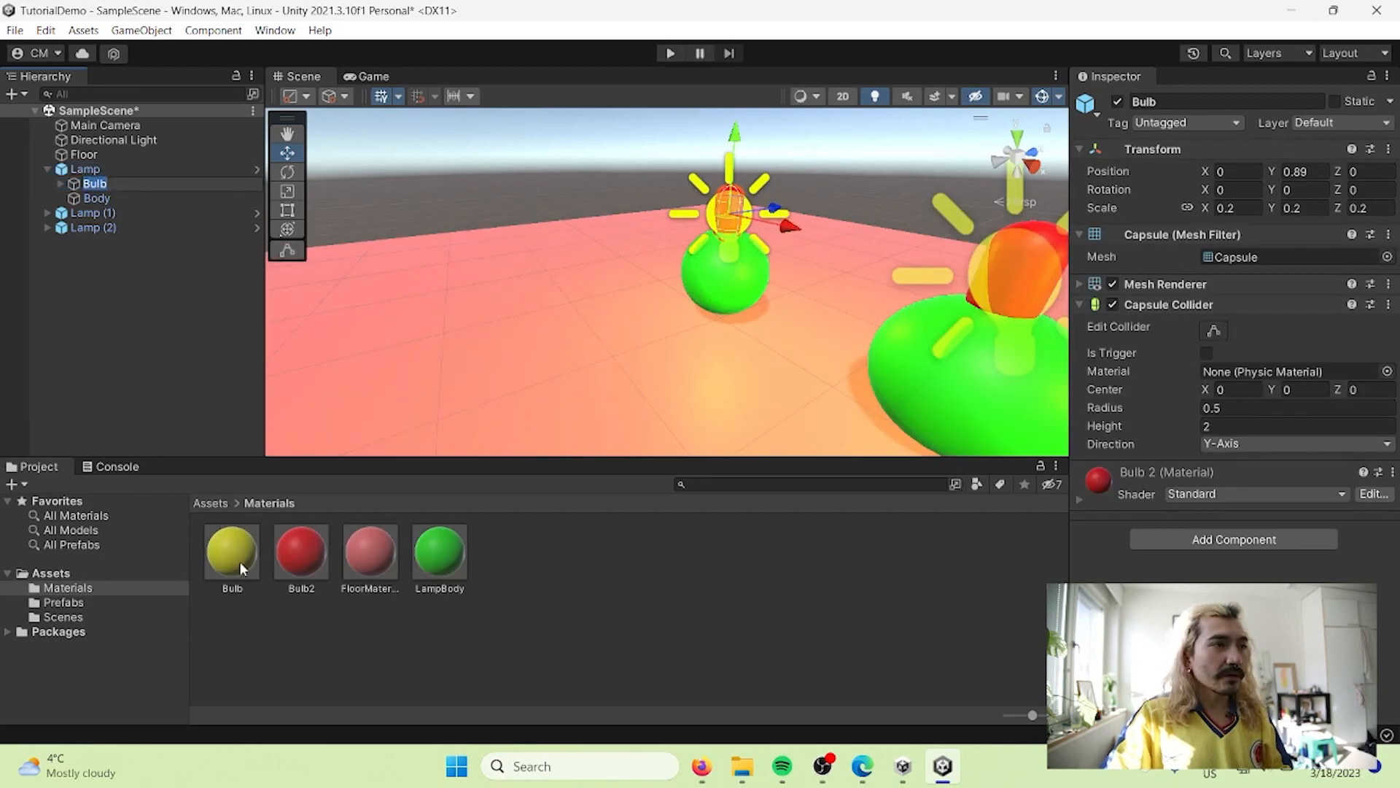
drag(239, 562, 86, 183)
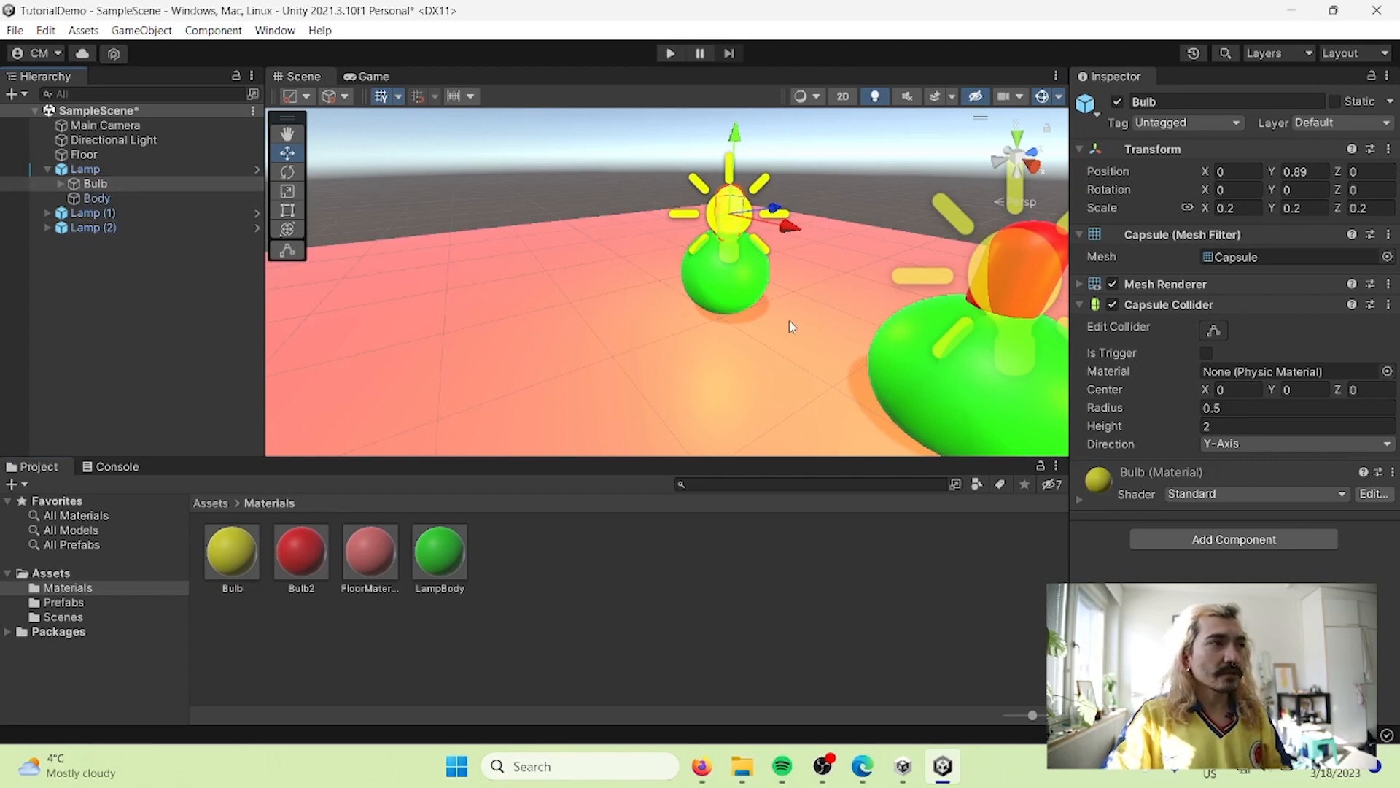
scroll(747, 327, down, 6)
click(48, 169)
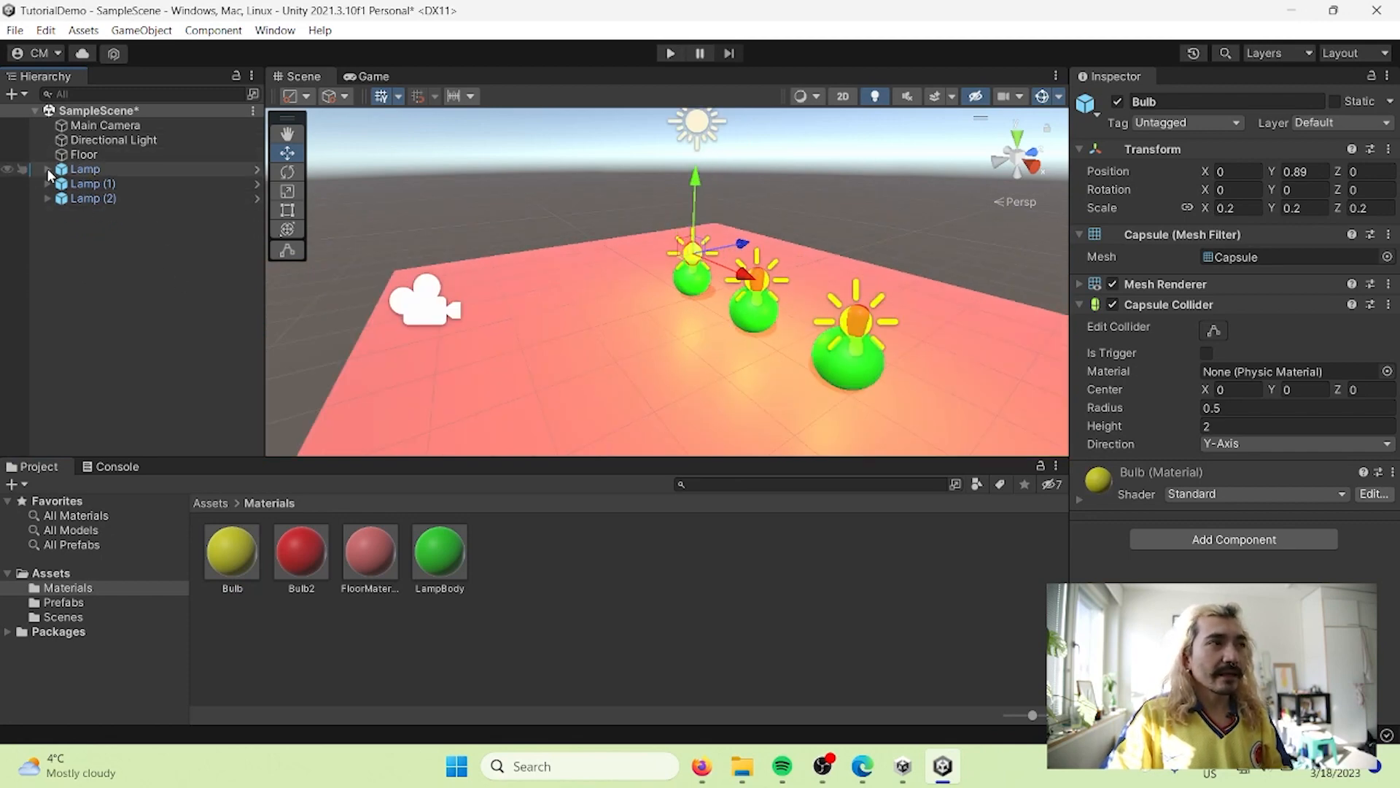
click(47, 169)
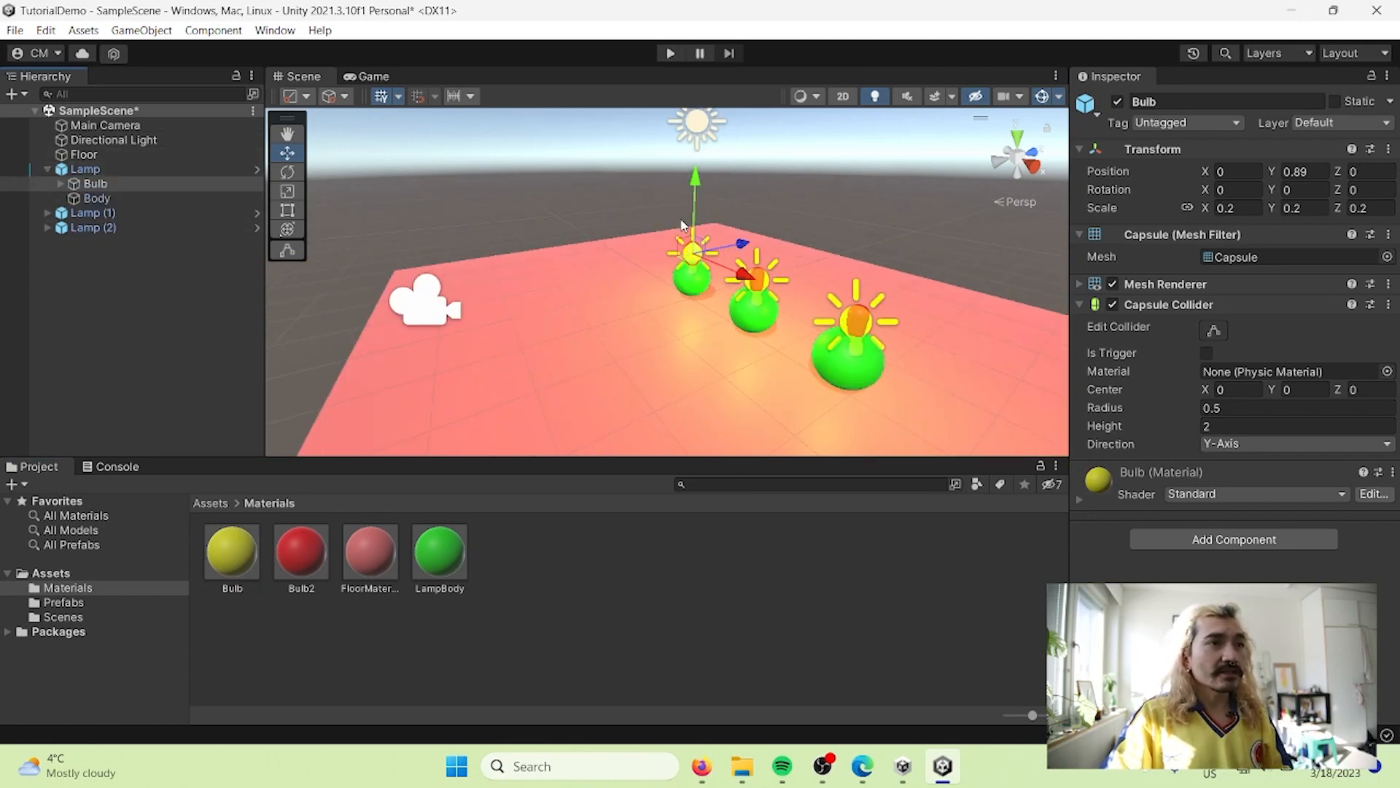
click(47, 169)
Compare the three lamps' bulbs in the scene view and in Play mode, inspecting the lamp objects and the Directional Light
scroll(733, 317, up, 2)
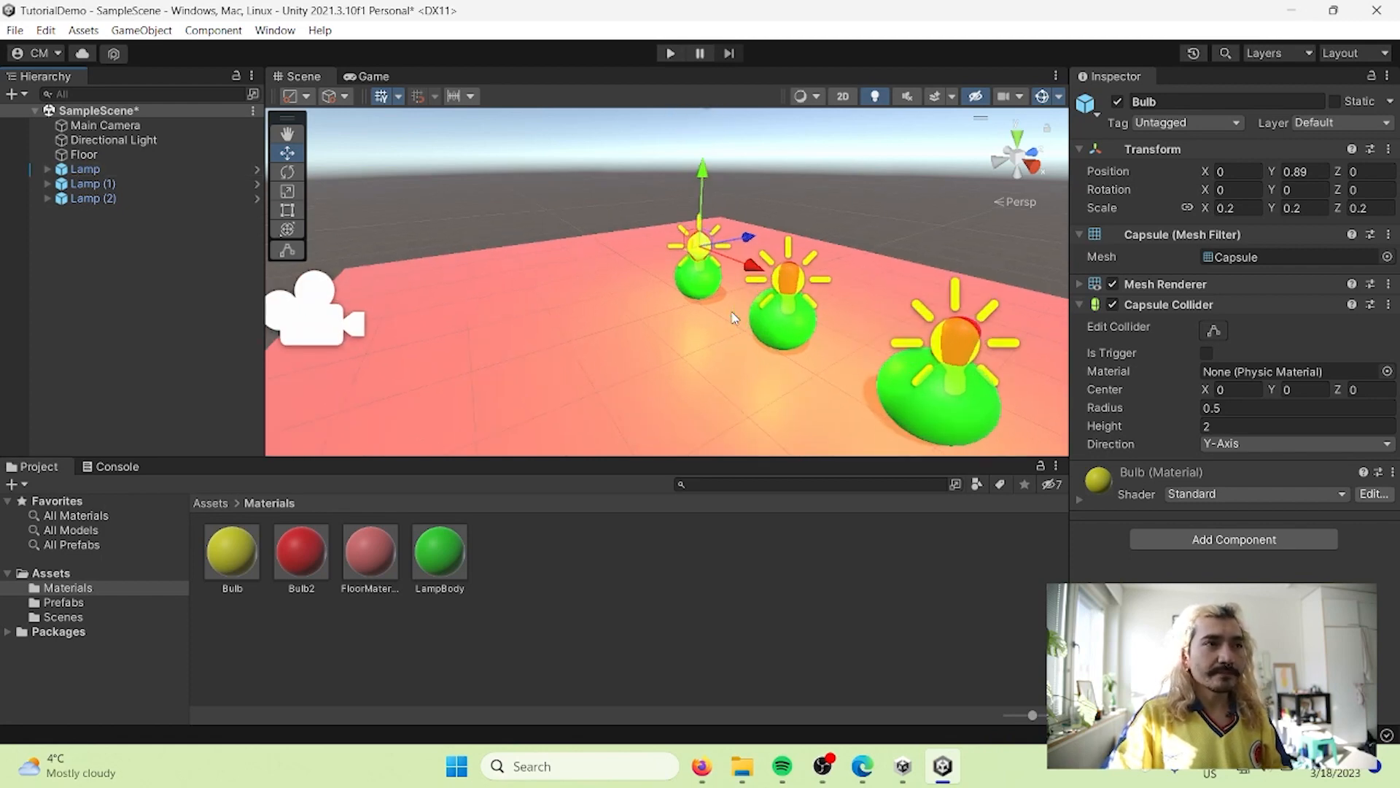
scroll(733, 318, down, 3)
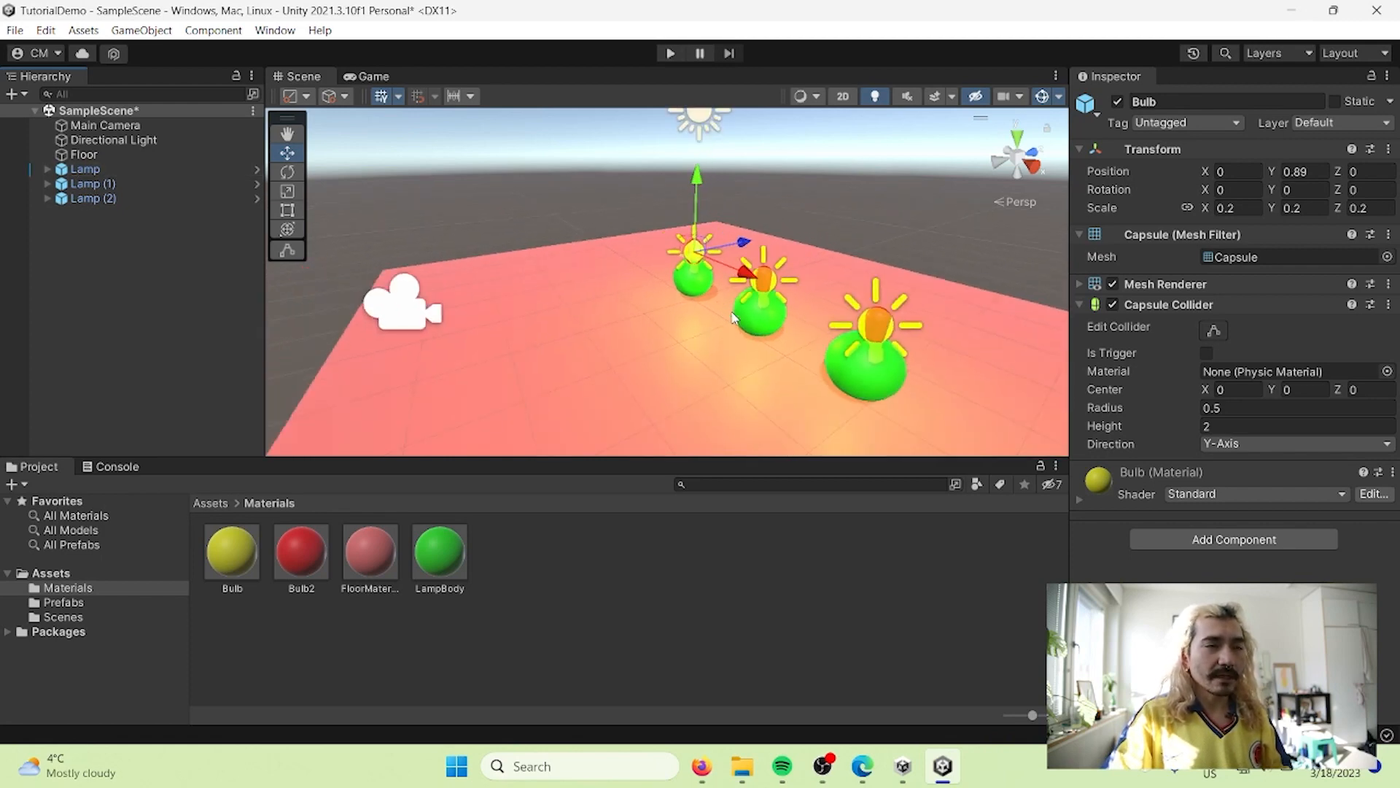
middle_drag(852, 310, 765, 291)
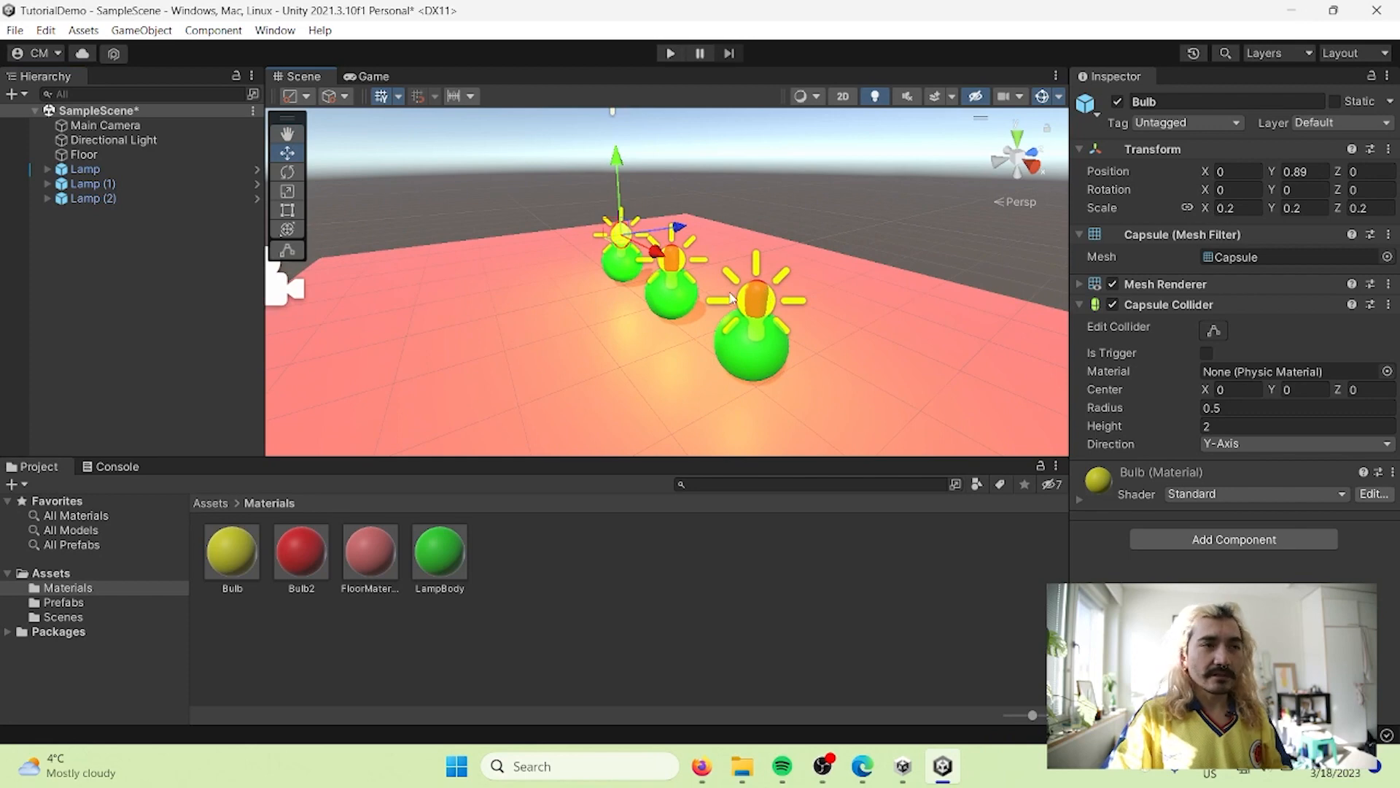
click(439, 184)
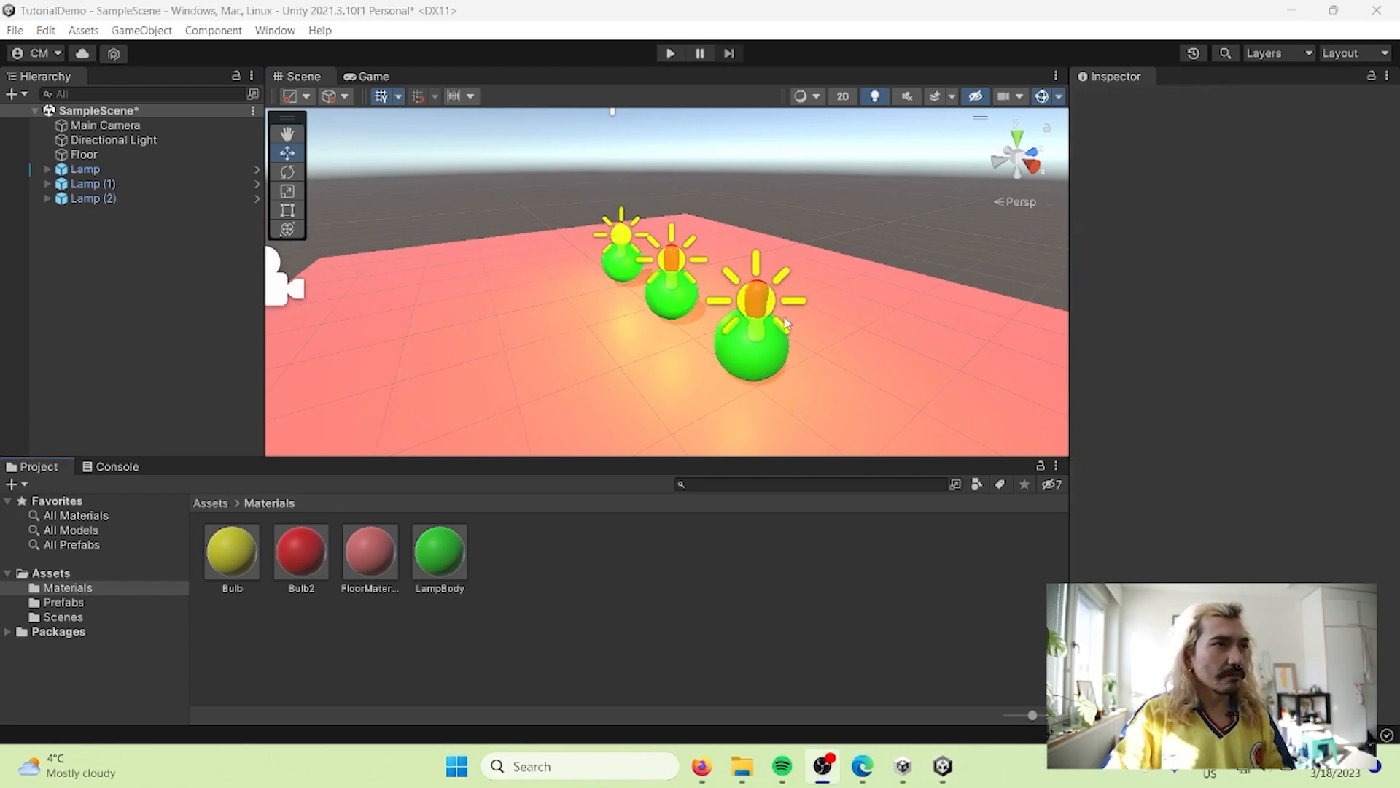
click(671, 53)
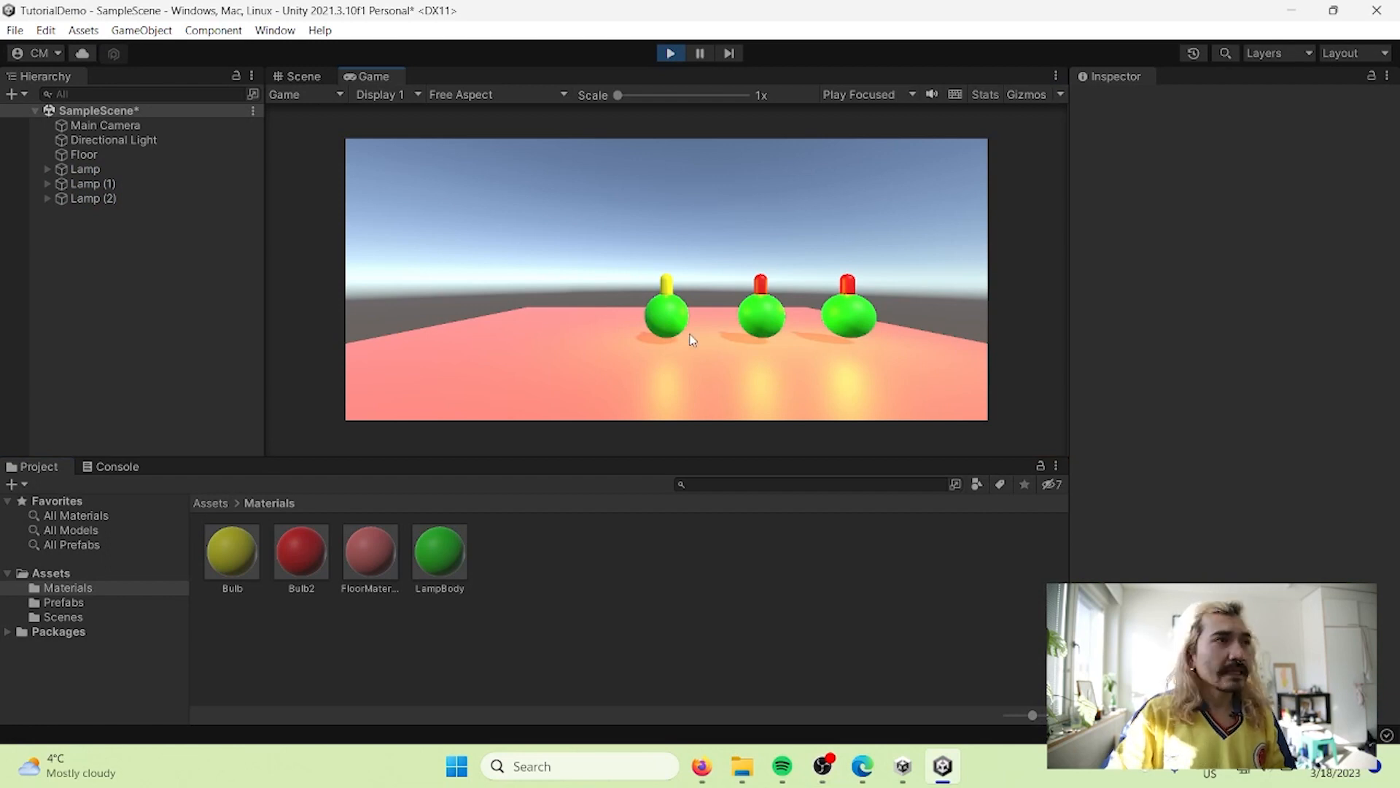
click(107, 185)
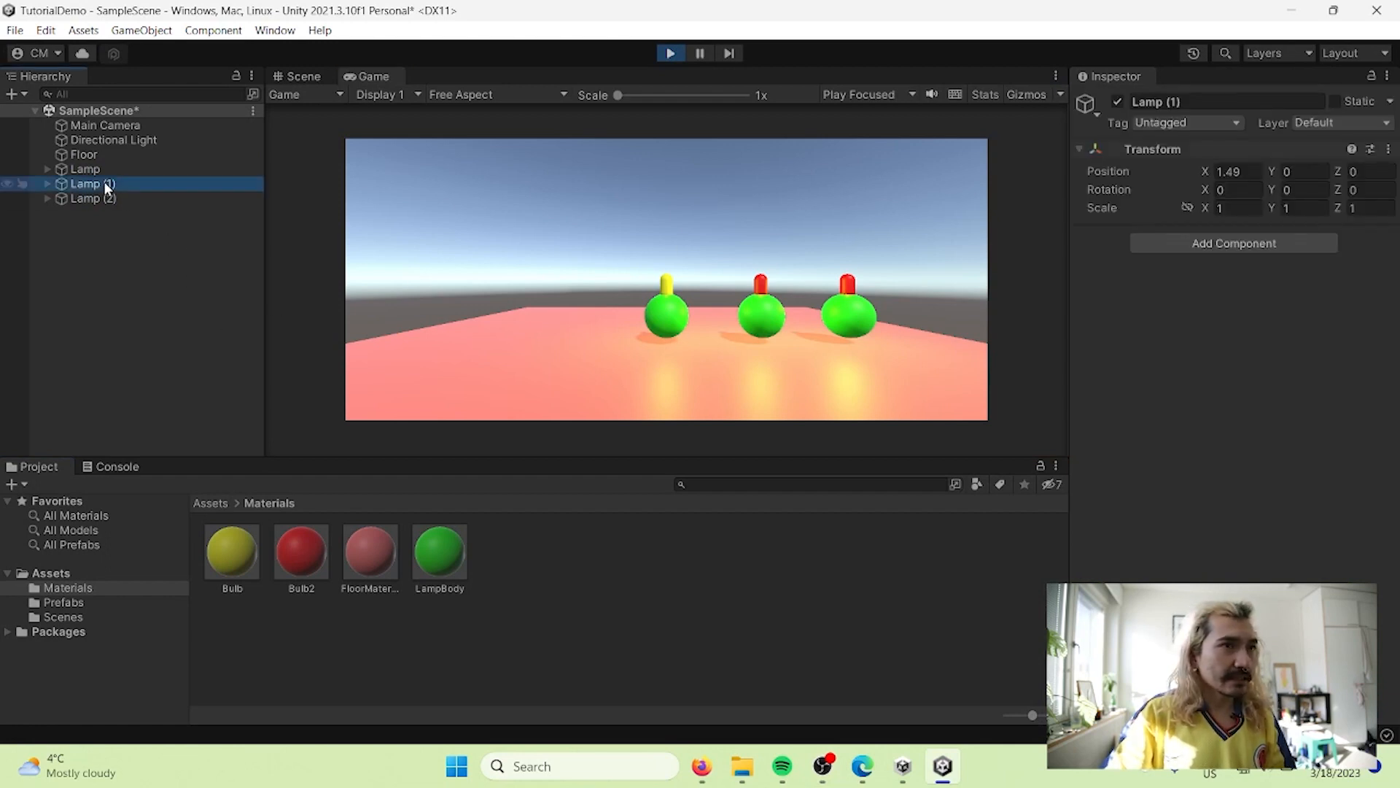
click(106, 169)
click(112, 137)
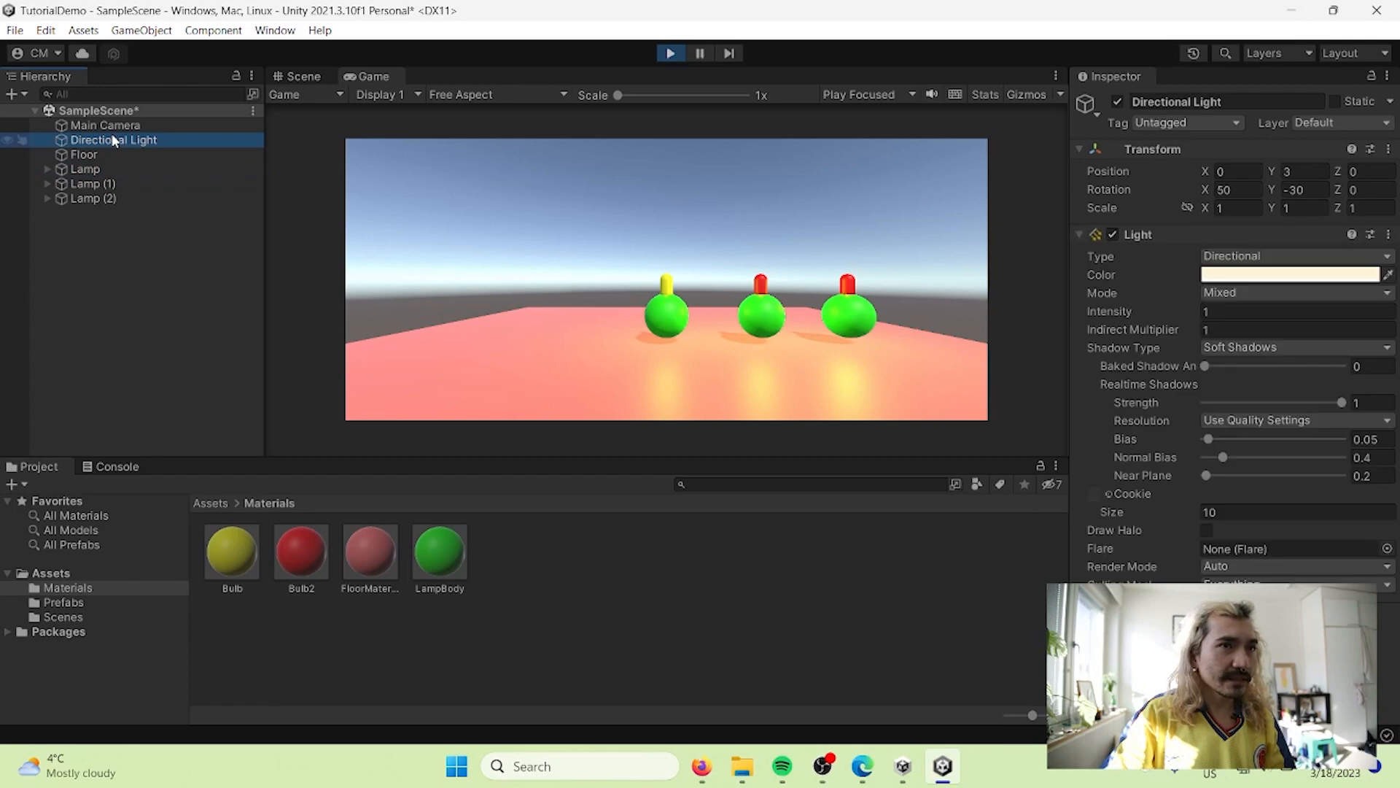
click(107, 172)
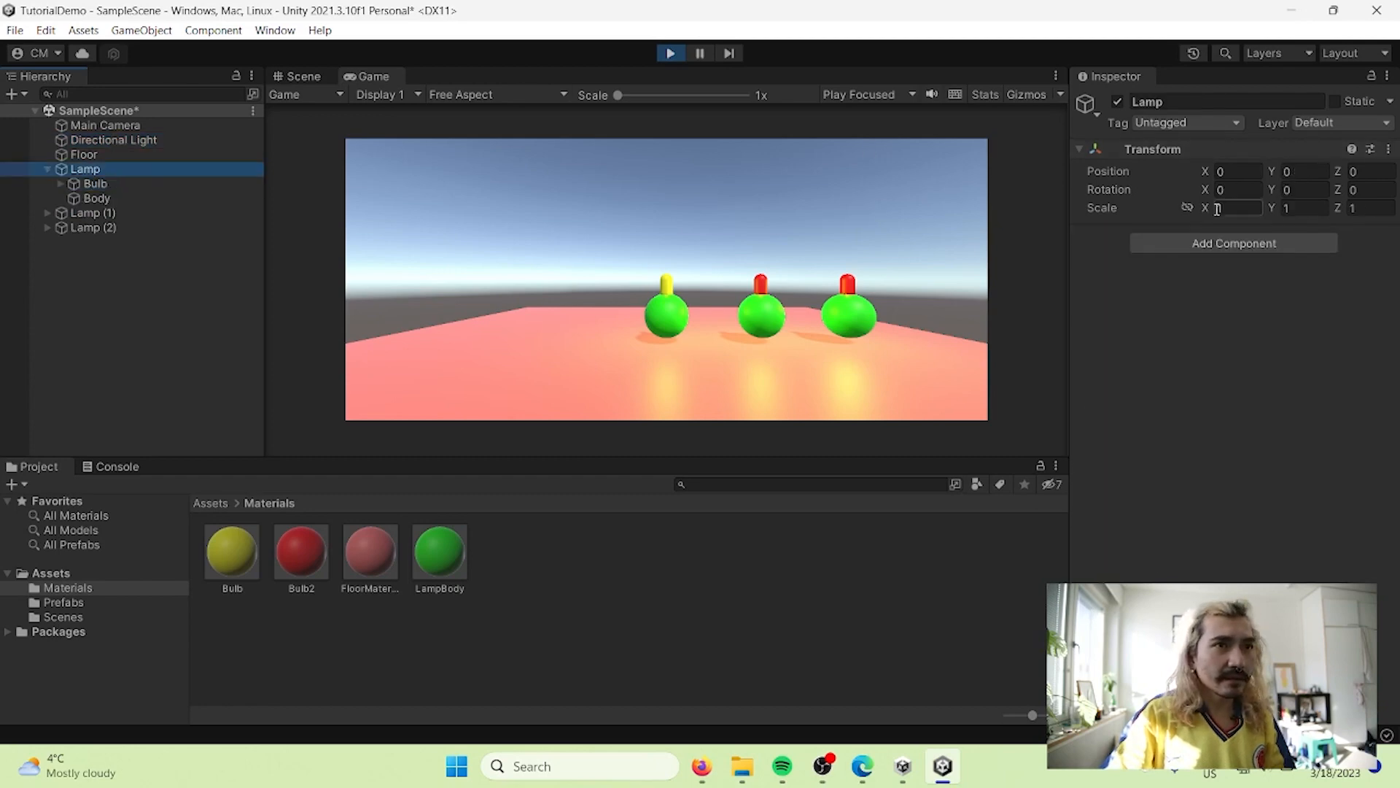
Stretch the first Lamp to scale X -4.46 and Y 2.21 during Play mode, and restart the run
drag(1217, 210, 1080, 209)
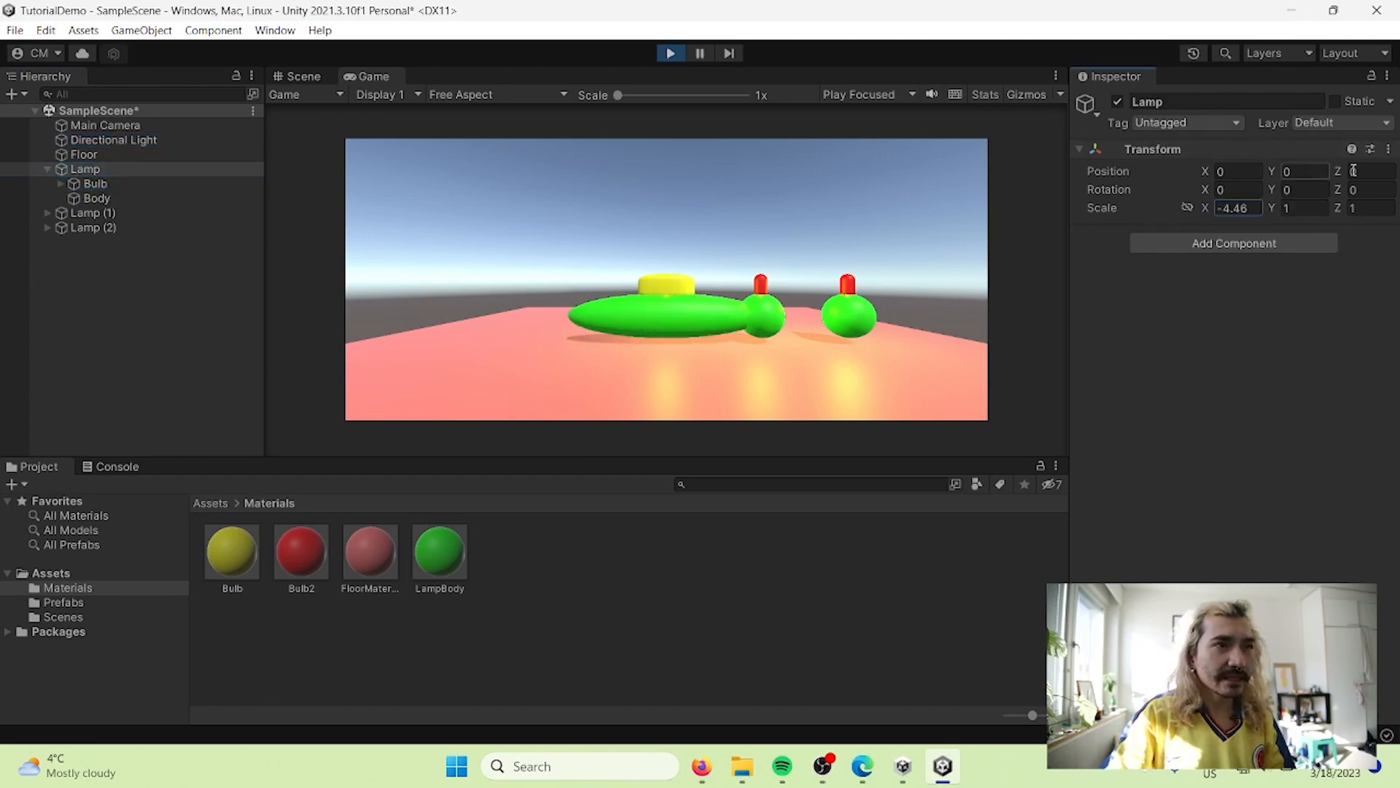
mouse_move(1272, 209)
mouse_down()
mouse_move(1195, 203)
mouse_move(1300, 205)
mouse_up()
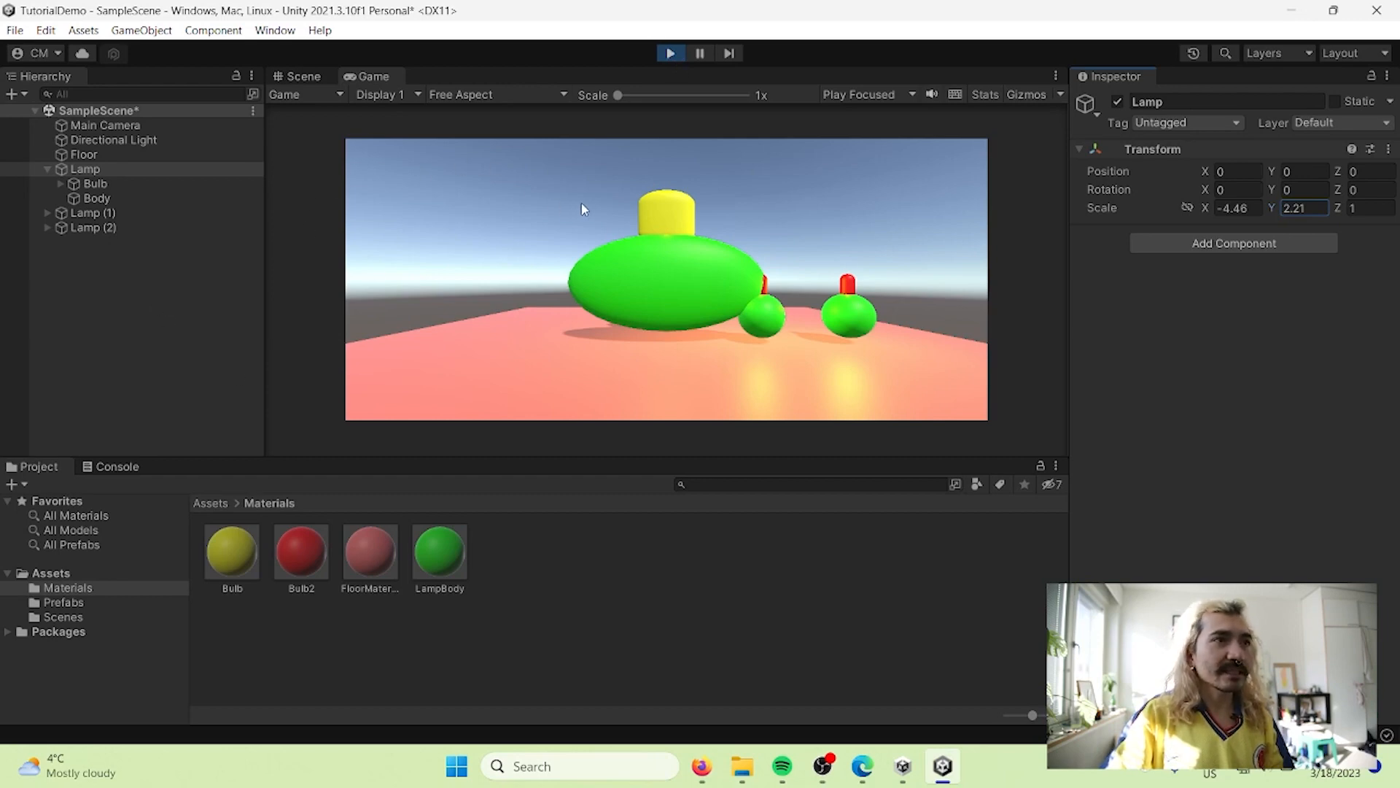
click(672, 54)
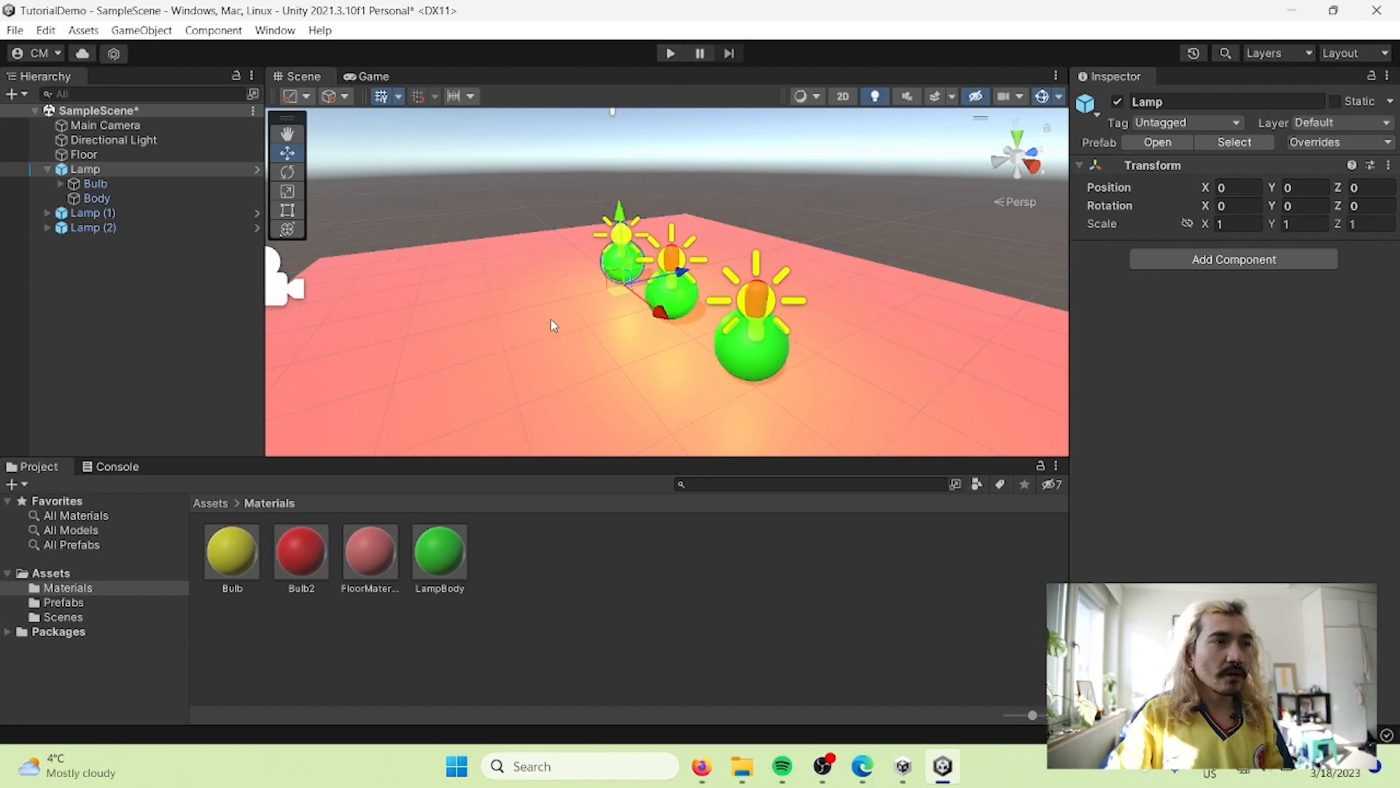
click(672, 54)
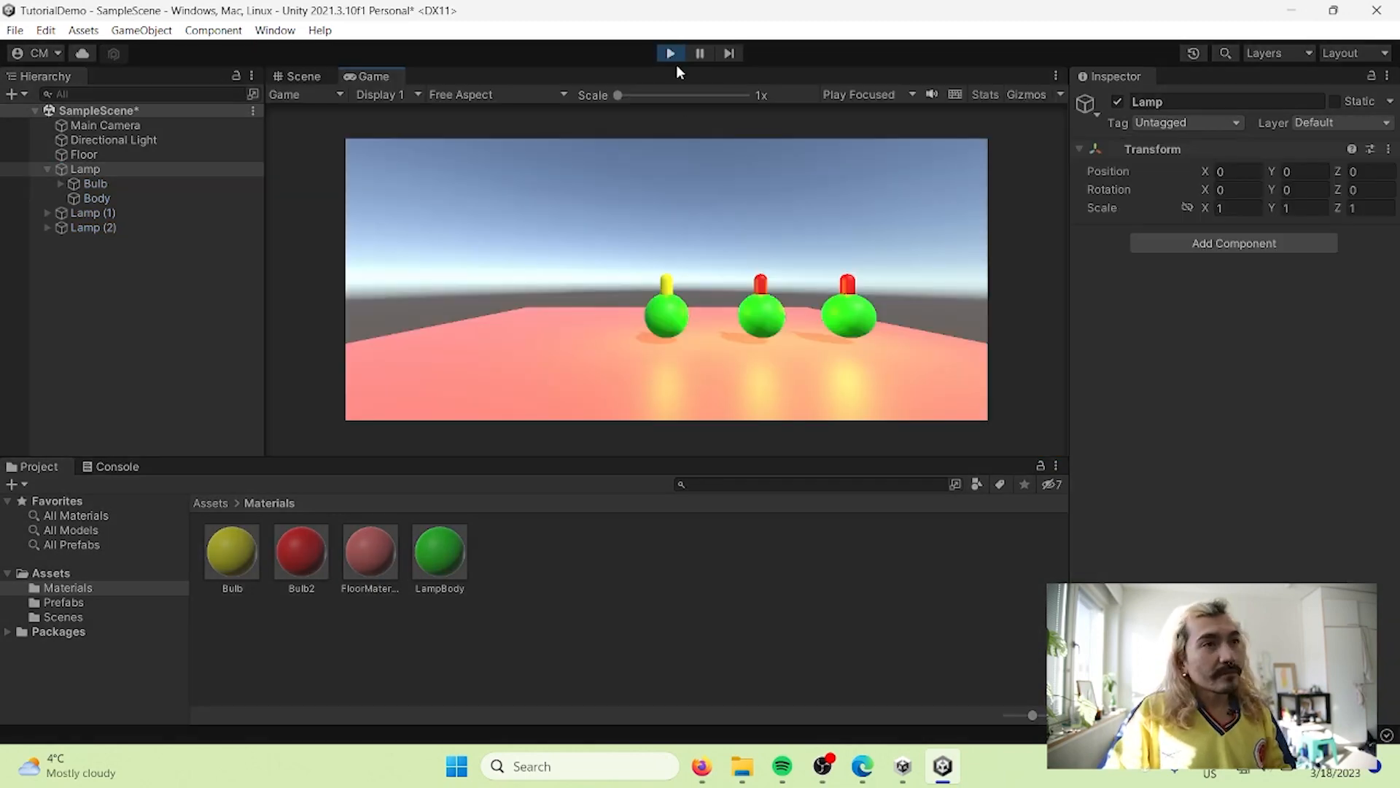